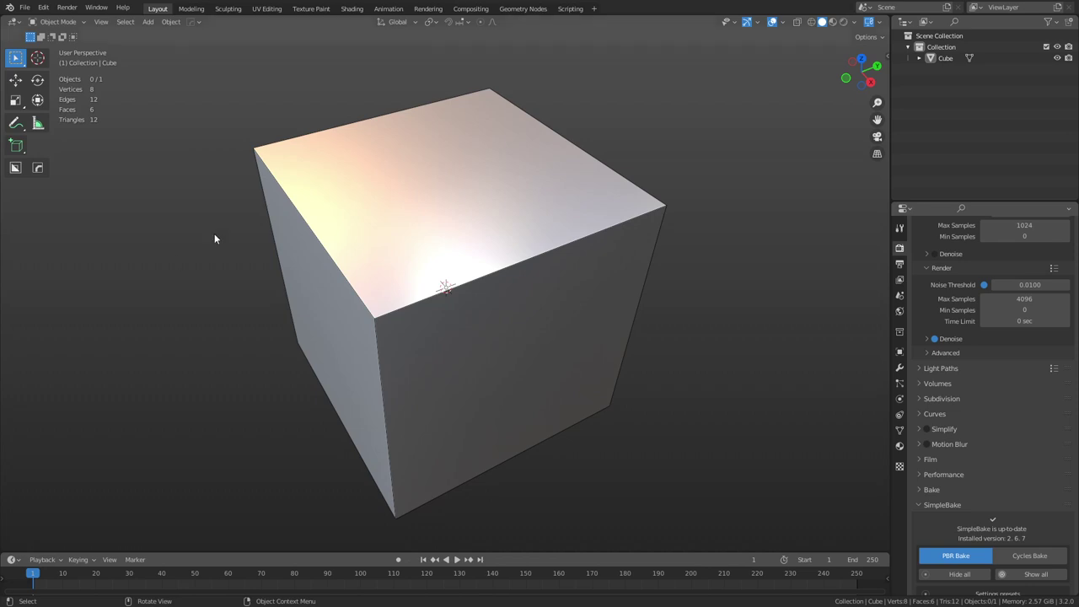
# - Enter Edit Mode on the cube and add a centred horizontal loop cut around its sides
pyautogui.click(524, 272)
pyautogui.hotkey('ctrl', 'Tab')
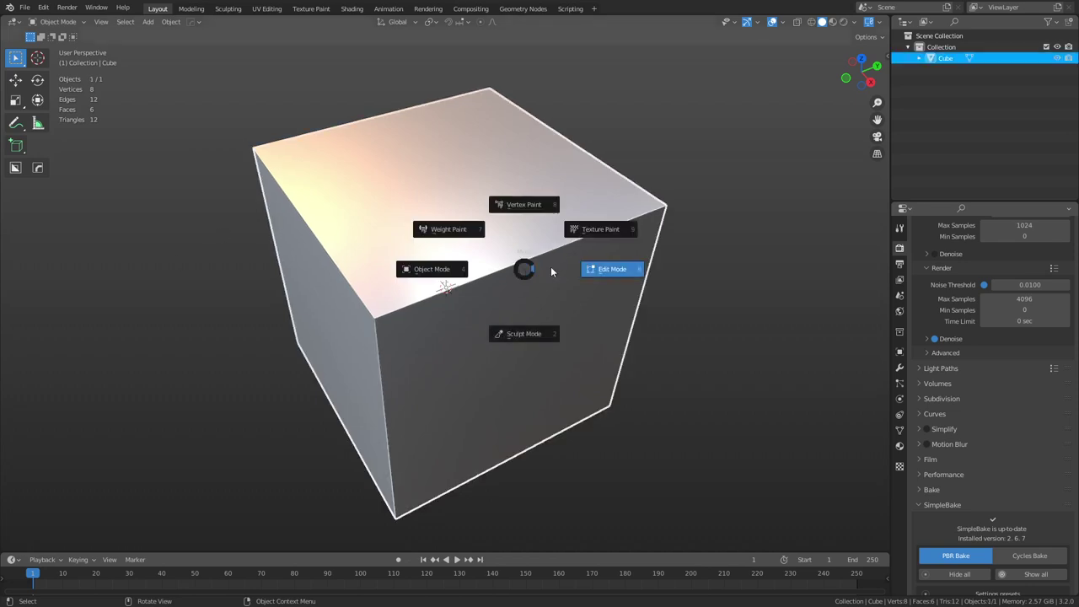
pyautogui.click(556, 269)
pyautogui.scroll(-1, 585, 335)
pyautogui.scroll(-1, 585, 335)
pyautogui.moveTo(584, 336); pyautogui.dragTo(530, 330, button='middle')
pyautogui.hotkey('ctrl', 'r')
pyautogui.click(393, 306)
pyautogui.rightClick(392, 306)
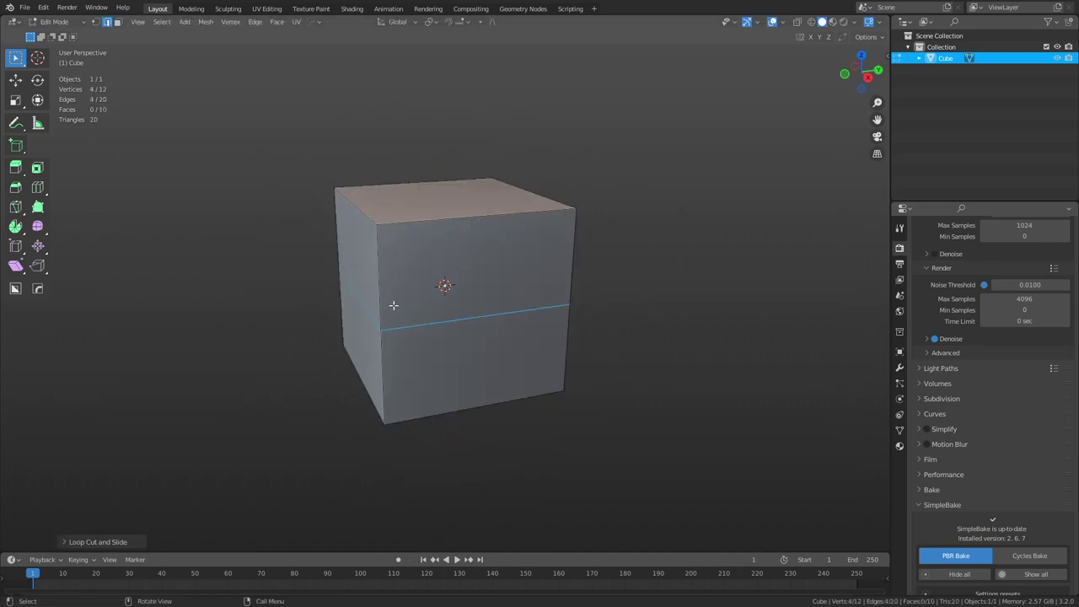
# - Move the lower front face outward along the Y axis to form a sloped upper front
pyautogui.press('3')
pyautogui.click(366, 335)
pyautogui.press('g')
pyautogui.press('y')
pyautogui.click(275, 357)
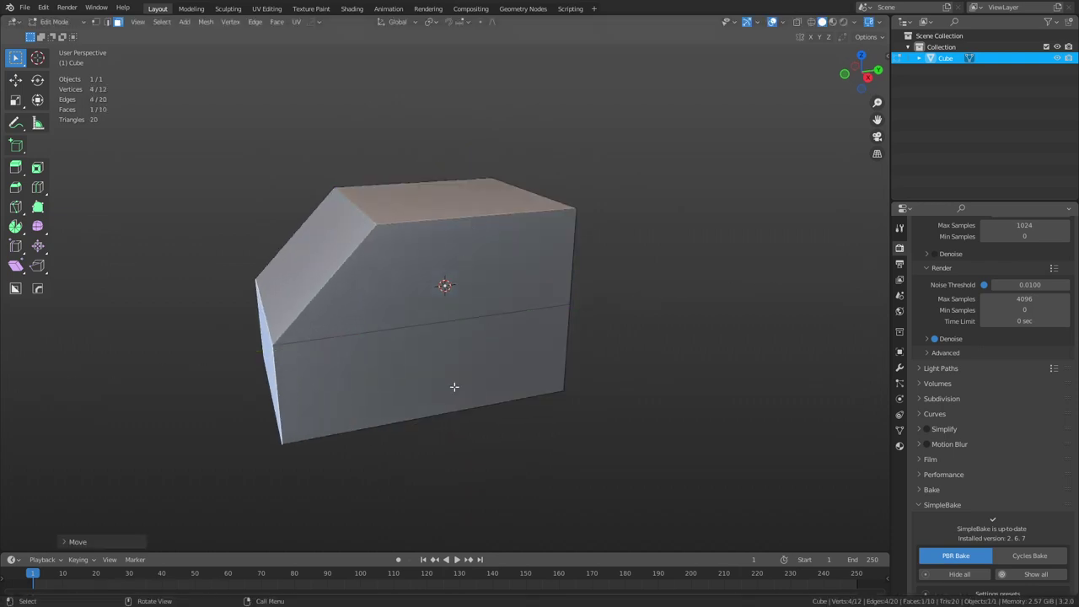
# - Knife-cut through the mesh in the right side view, outlining the lower rear corner with a near-horizontal and a slanted line
pyautogui.press('KP_3')
pyautogui.press('k')
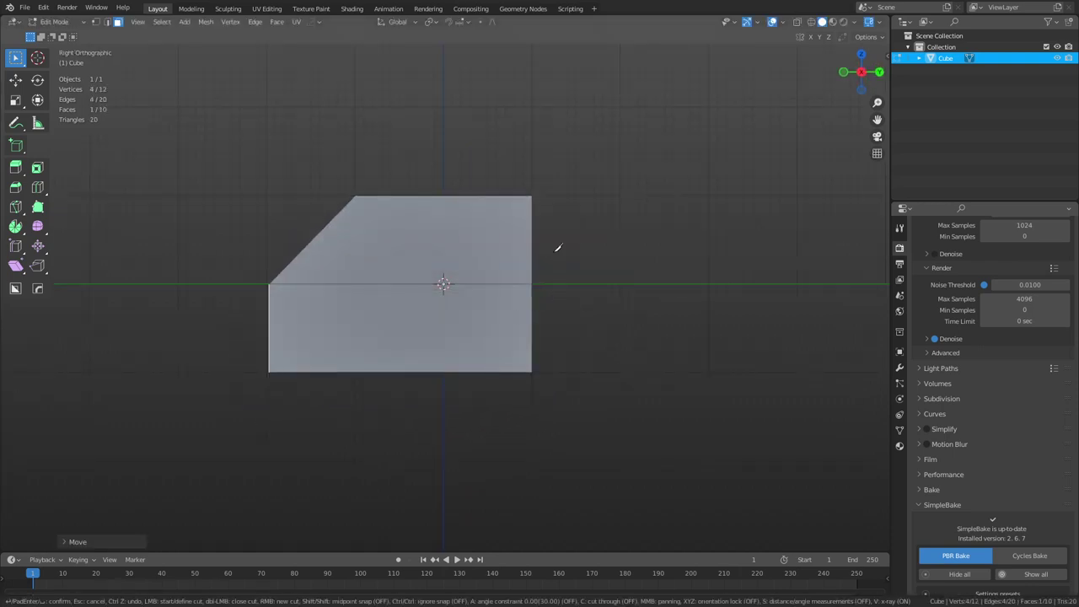
pyautogui.click(556, 244)
pyautogui.click(412, 253)
pyautogui.click(384, 403)
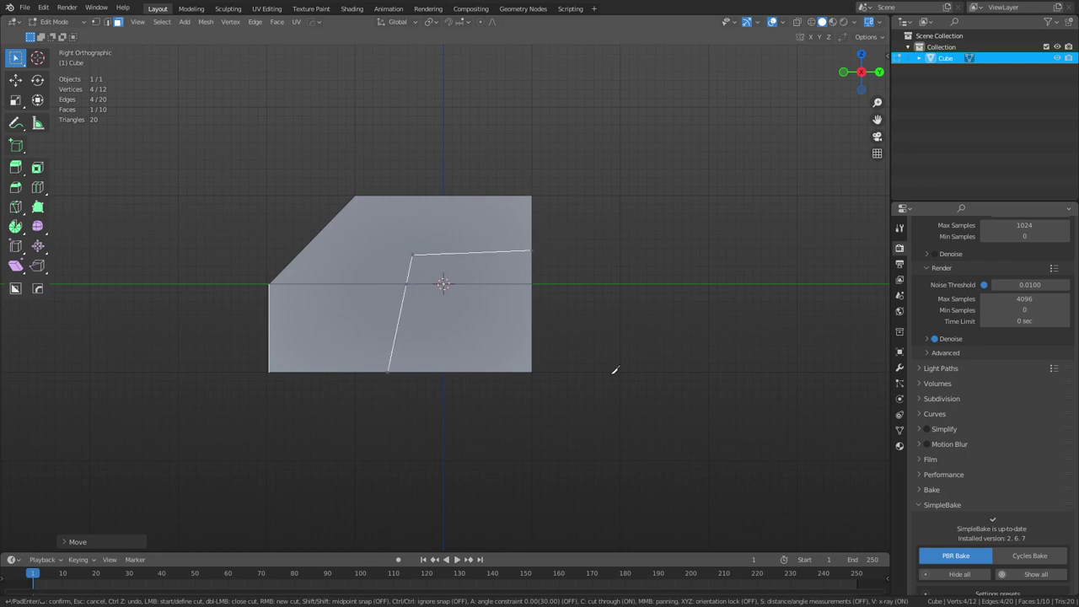
pyautogui.press('Return')
# - Select all faces of the lower rear section, extrude them and scale them to about 0.8, then return to Object Mode
pyautogui.moveTo(507, 353); pyautogui.dragTo(456, 283, button='middle')
pyautogui.keyDown('ctrl'); pyautogui.click(506, 349); pyautogui.keyUp('ctrl')
pyautogui.keyDown('shift'); pyautogui.click(458, 283); pyautogui.keyUp('shift')
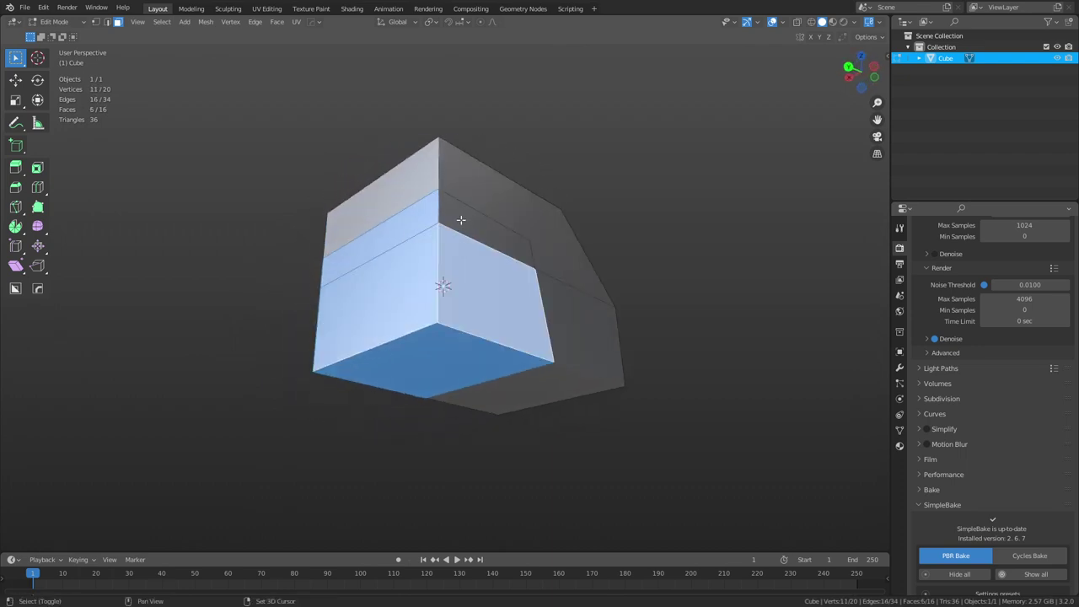
pyautogui.keyDown('shift'); pyautogui.click(460, 219); pyautogui.keyUp('shift')
pyautogui.moveTo(409, 324); pyautogui.dragTo(598, 372, button='middle')
pyautogui.scroll(2, 617, 385)
pyautogui.keyDown('alt'); pyautogui.moveTo(659, 411); pyautogui.dragTo(685, 424, button='middle'); pyautogui.keyUp('alt')
pyautogui.keyDown('alt'); pyautogui.scroll(-1, 686, 424); pyautogui.keyUp('alt')
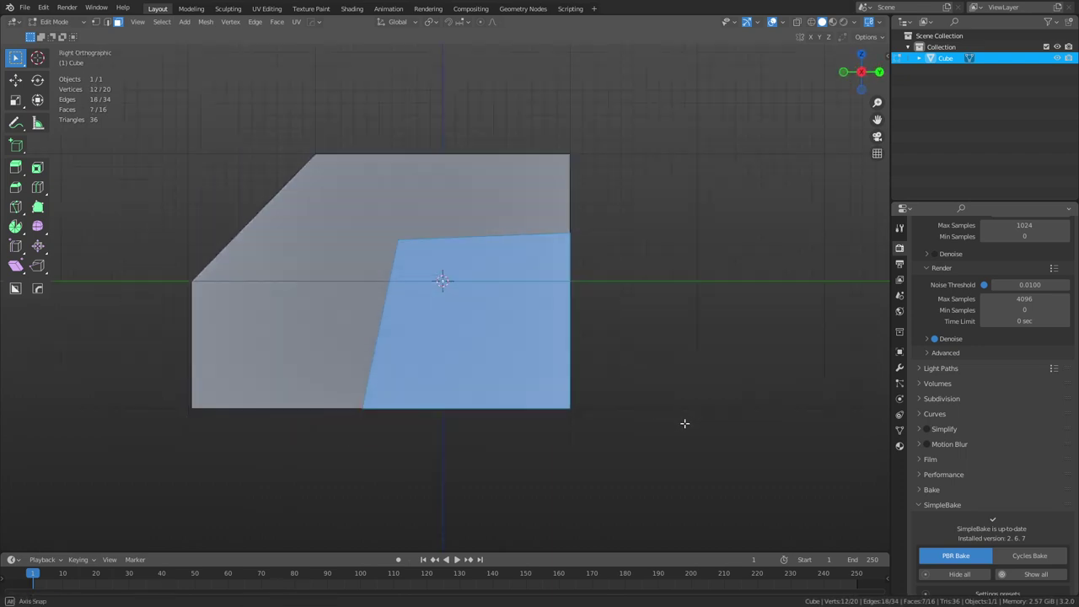
pyautogui.press('e')
pyautogui.press('s')
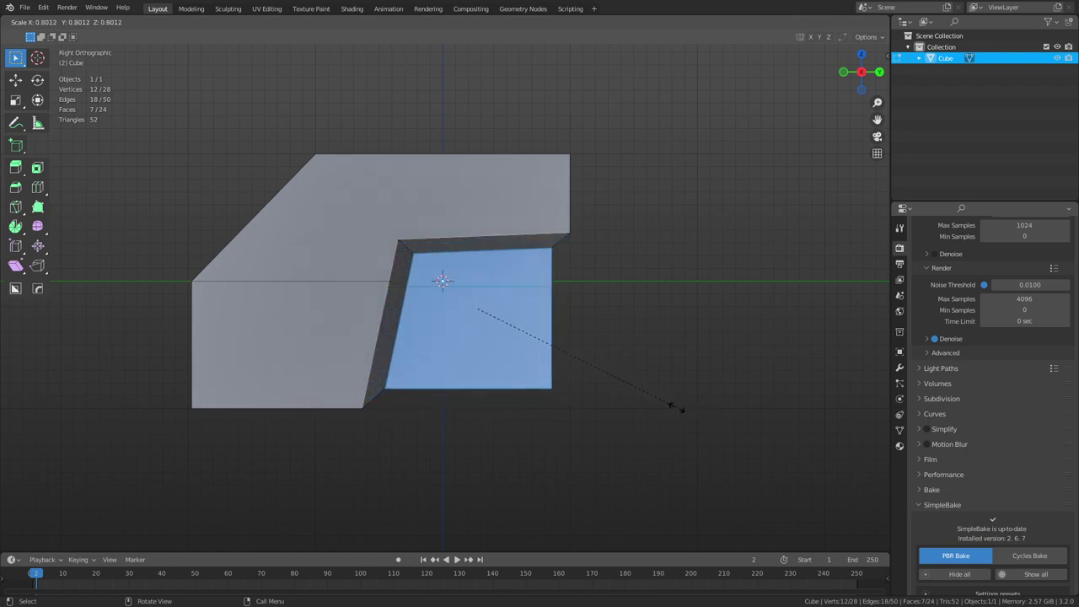
pyautogui.click(670, 405)
pyautogui.hotkey('ctrl', 'Tab')
pyautogui.click(597, 406)
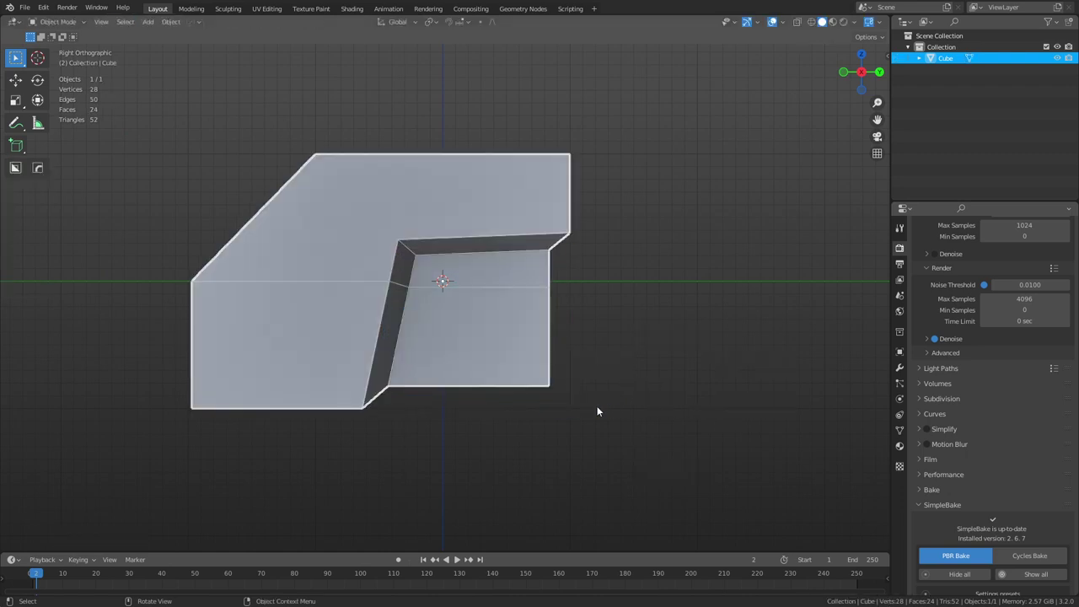
# - In Edit Mode, bevel the two long side edges of the top face with one wide segment
pyautogui.keyDown('shift'); pyautogui.moveTo(524, 415); pyautogui.dragTo(579, 420, button='middle'); pyautogui.keyUp('shift')
pyautogui.moveTo(459, 327); pyautogui.dragTo(504, 369, button='middle')
pyautogui.press('Tab')
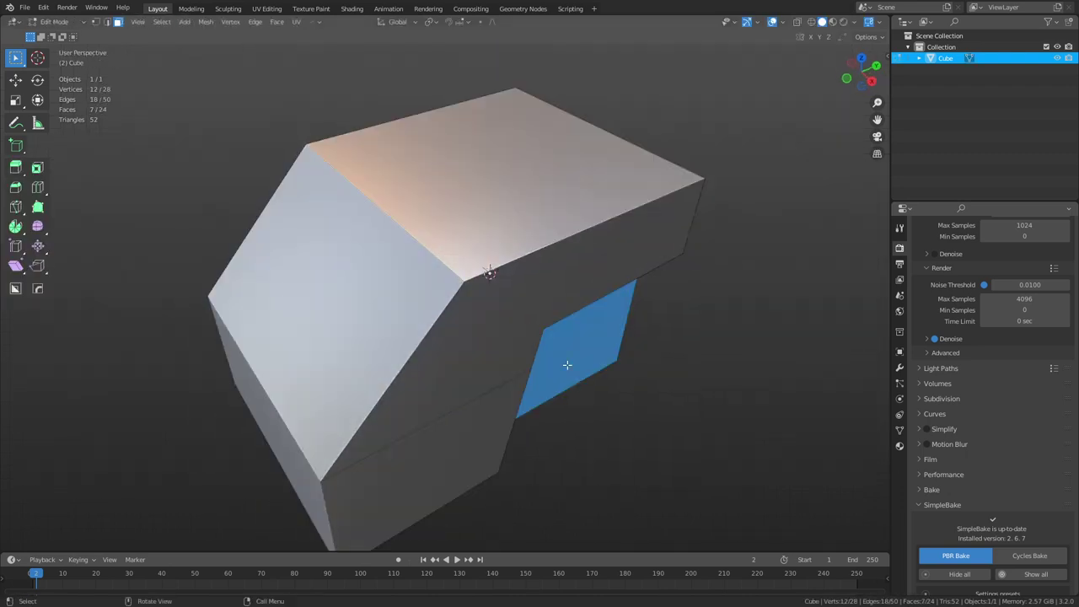
pyautogui.click(503, 238)
pyautogui.press('2')
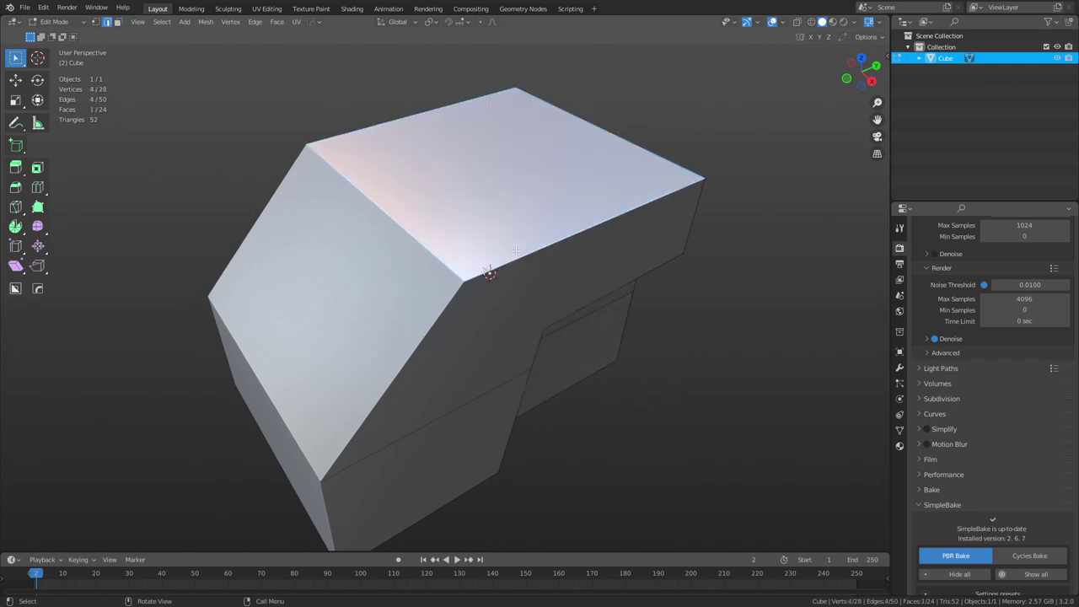
pyautogui.hotkey('ctrl', 'b')
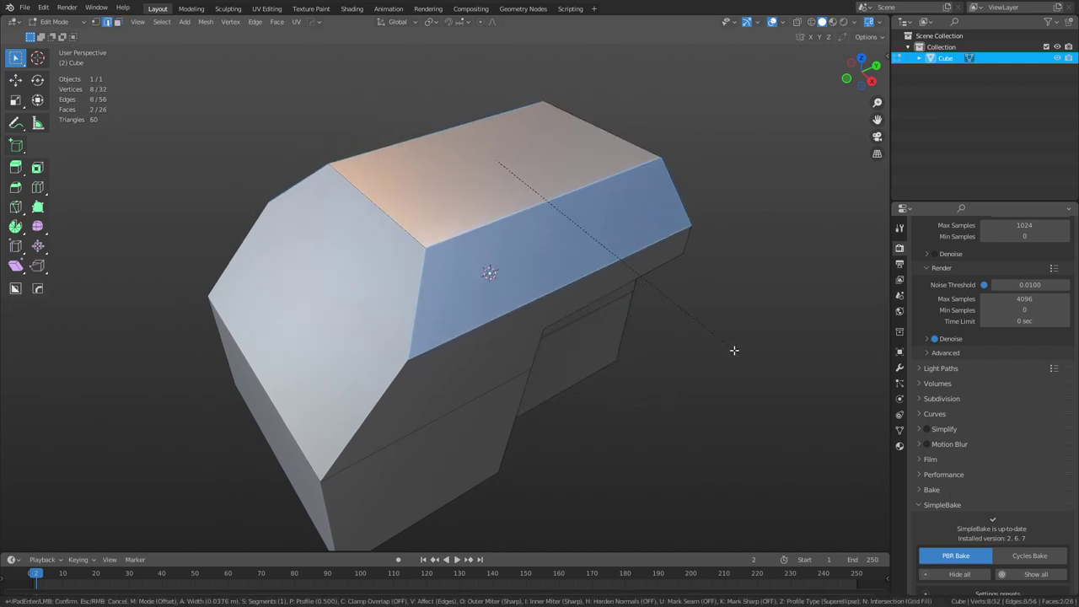
pyautogui.click(742, 354)
# - Select the underside faces and scale them along X to about 0.41, then return to Object Mode
pyautogui.moveTo(742, 354); pyautogui.dragTo(423, 292, button='middle')
pyautogui.press('3')
pyautogui.click(424, 292)
pyautogui.keyDown('ctrl'); pyautogui.click(602, 335); pyautogui.keyUp('ctrl')
pyautogui.moveTo(602, 335); pyautogui.dragTo(703, 424, button='middle')
pyautogui.press('s')
pyautogui.press('x')
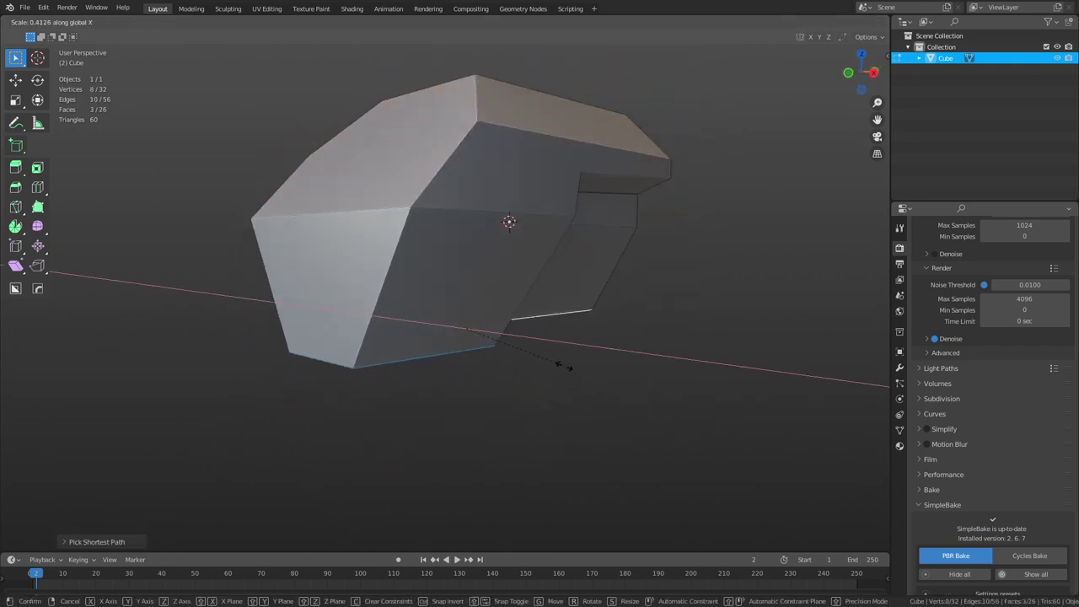
pyautogui.click(563, 366)
pyautogui.hotkey('ctrl', 'Tab')
pyautogui.click(504, 371)
pyautogui.click(681, 321)
# - Mark a border seam around the upper and lower front faces of the mesh
pyautogui.moveTo(682, 320); pyautogui.dragTo(405, 349, button='middle')
pyautogui.scroll(-4, 553, 340)
pyautogui.scroll(3, 515, 331)
pyautogui.click(532, 296)
pyautogui.press('Tab')
pyautogui.click(404, 349)
pyautogui.keyDown('shift'); pyautogui.click(426, 247); pyautogui.keyUp('shift')
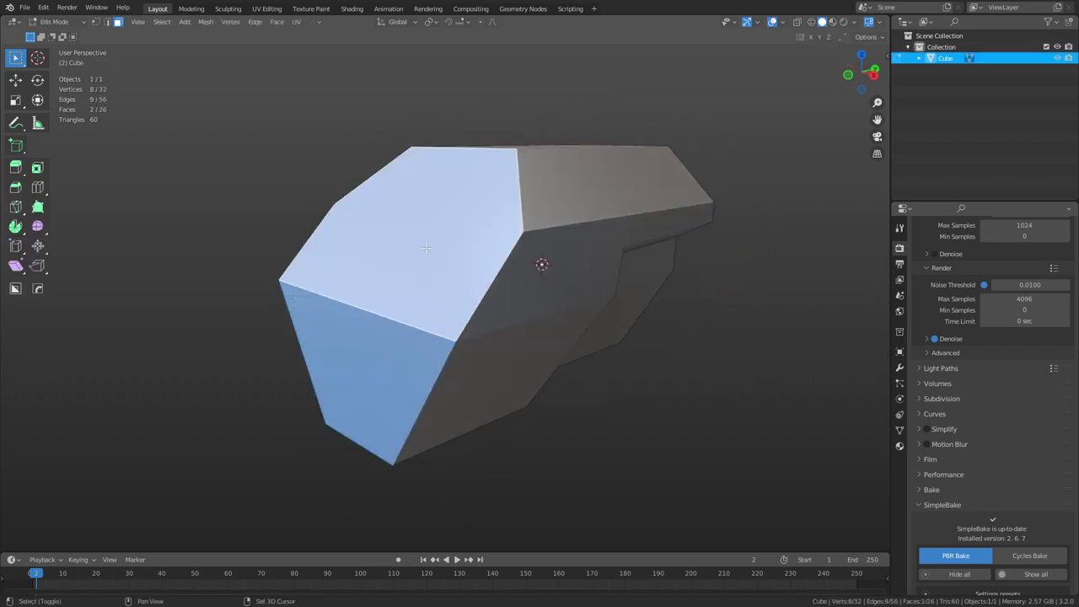
pyautogui.press('u')
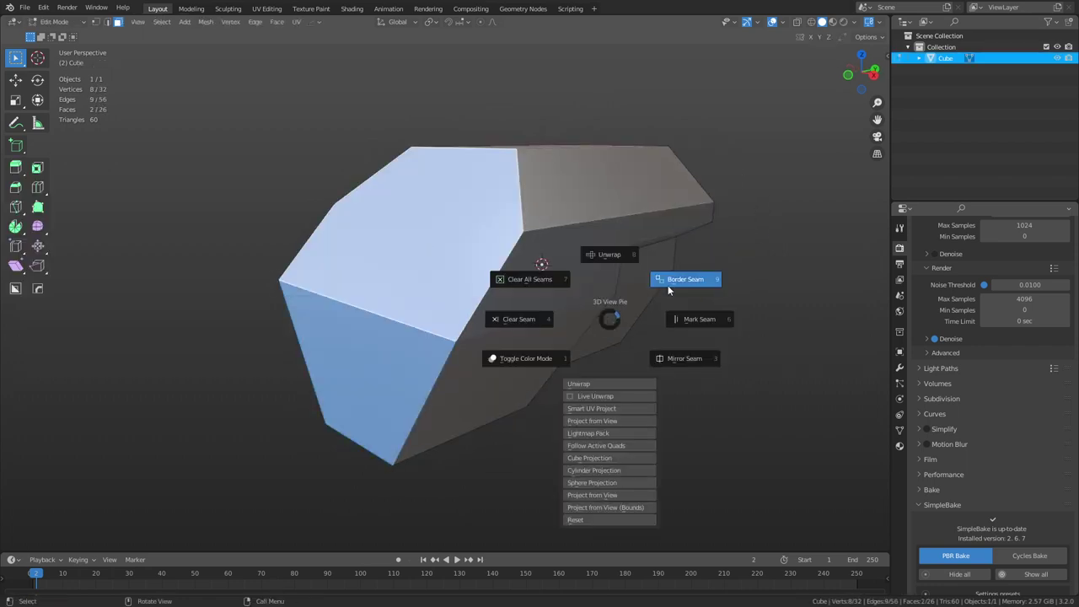
pyautogui.click(668, 289)
# - Mark a border seam around the two rear faces of the inset lower section
pyautogui.moveTo(666, 284); pyautogui.dragTo(517, 315, button='middle')
pyautogui.click(546, 274)
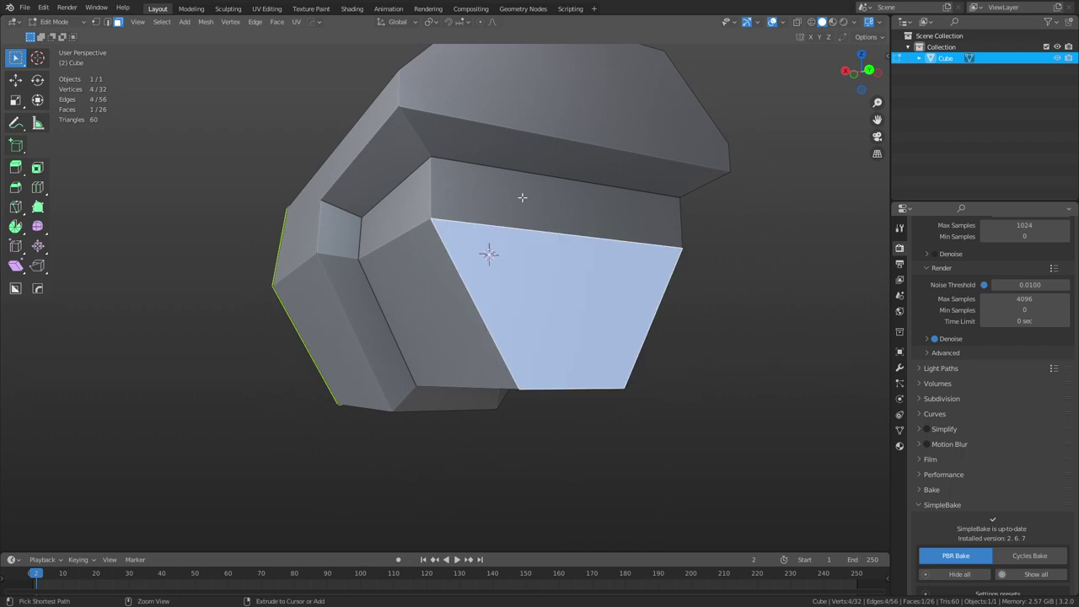
pyautogui.keyDown('ctrl'); pyautogui.click(522, 197); pyautogui.keyUp('ctrl')
pyautogui.press('u')
pyautogui.click(690, 243)
# - Mark a border seam around the upper rear face
pyautogui.click(528, 166)
pyautogui.keyDown('shift'); pyautogui.moveTo(588, 204); pyautogui.dragTo(532, 289, button='middle'); pyautogui.keyUp('shift')
pyautogui.click(528, 358)
pyautogui.press('u')
pyautogui.click(552, 344)
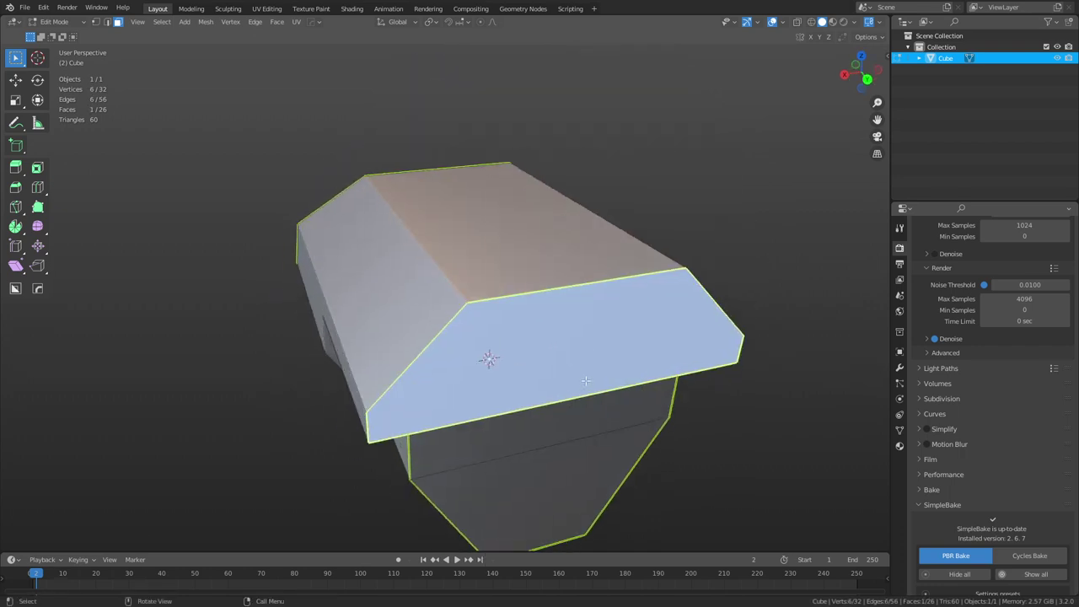
# - Select the face loop of the ledge around the inset section and mark its borders as seams
pyautogui.moveTo(586, 381); pyautogui.dragTo(609, 316, button='middle')
pyautogui.keyDown('alt'); pyautogui.click(424, 199); pyautogui.keyUp('alt')
pyautogui.press('u')
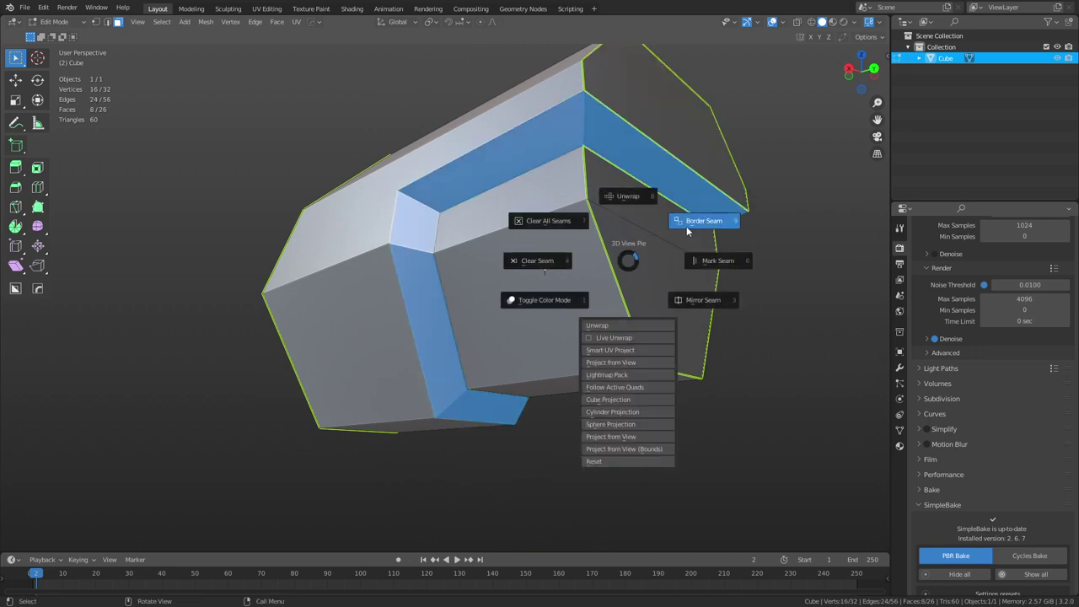
pyautogui.click(687, 223)
# - Mark the edge at the ledge's inner corner as a seam
pyautogui.hotkey('alt', 'a')
pyautogui.press('2')
pyautogui.press('u')
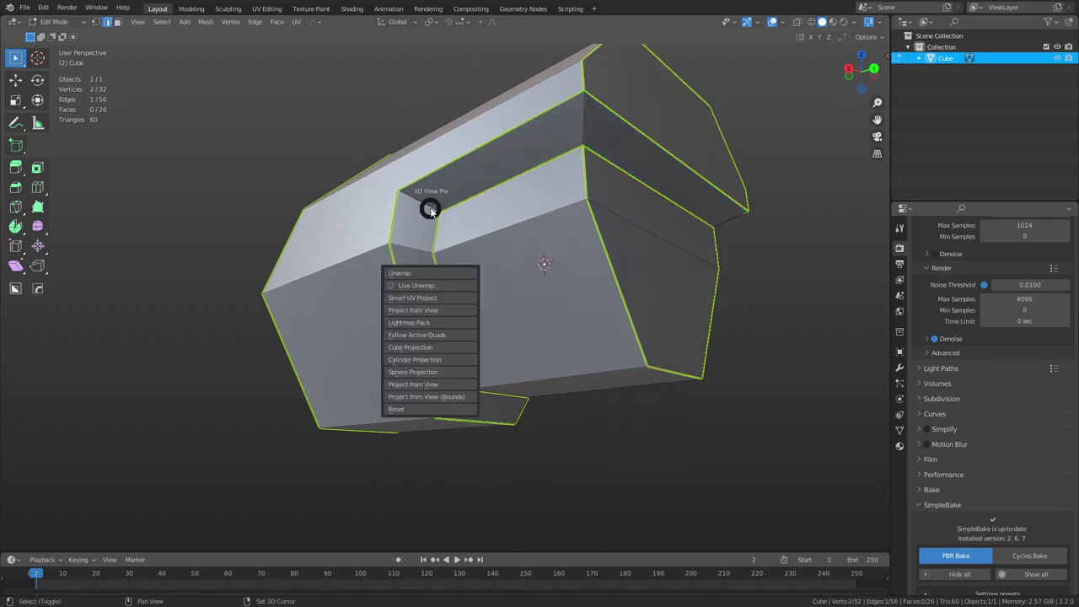
pyautogui.click(513, 209)
pyautogui.moveTo(512, 211); pyautogui.dragTo(544, 236, button='middle')
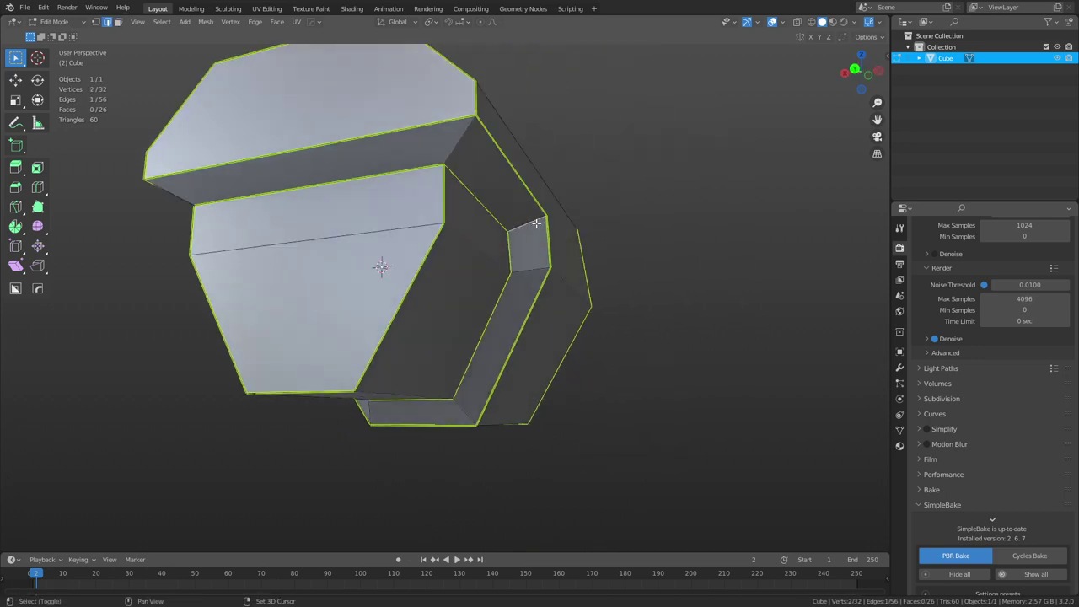
pyautogui.moveTo(621, 221); pyautogui.dragTo(444, 344, button='middle')
# - Add a centred lengthwise loop cut through the lower body and mark its front underside edge as a seam
pyautogui.hotkey('ctrl', 'r')
pyautogui.click(427, 344)
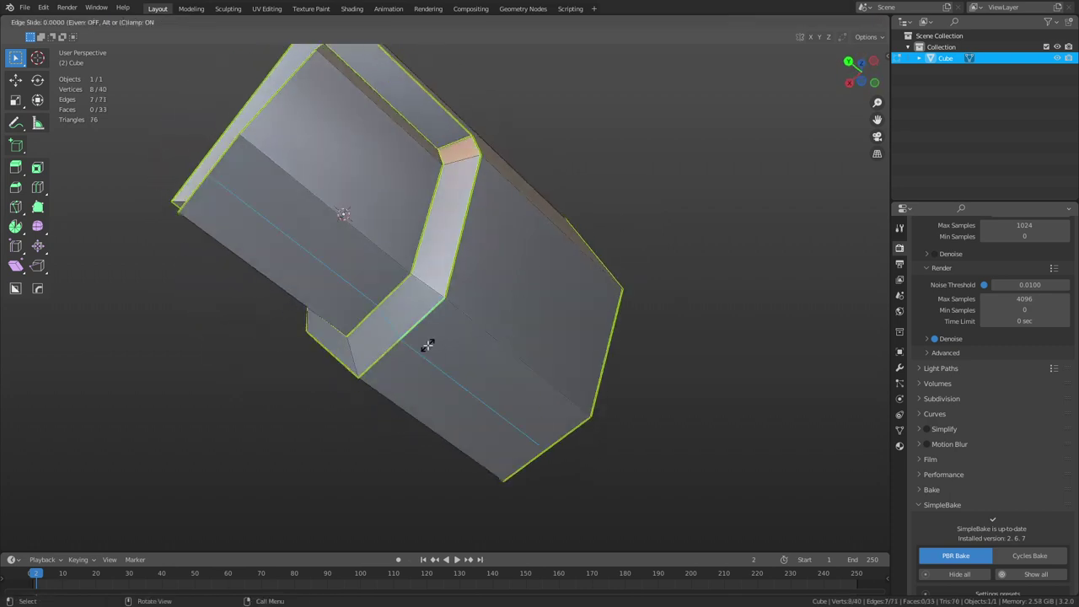
pyautogui.rightClick(422, 359)
pyautogui.press('u')
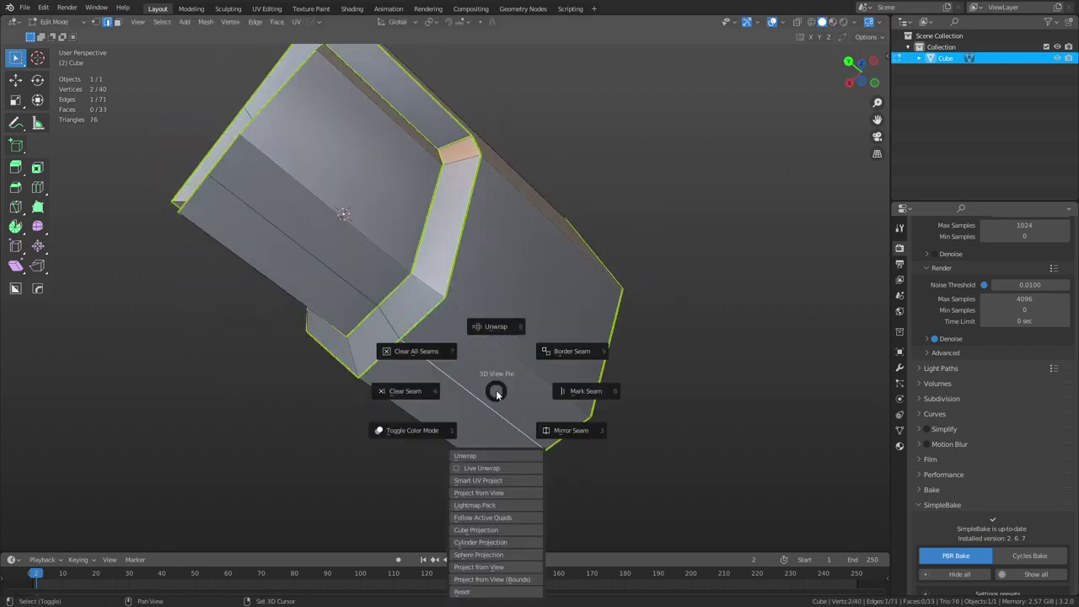
pyautogui.click(587, 392)
pyautogui.moveTo(587, 396); pyautogui.dragTo(562, 344, button='middle')
# - Add a centred lengthwise loop cut across the top face
pyautogui.press('1')
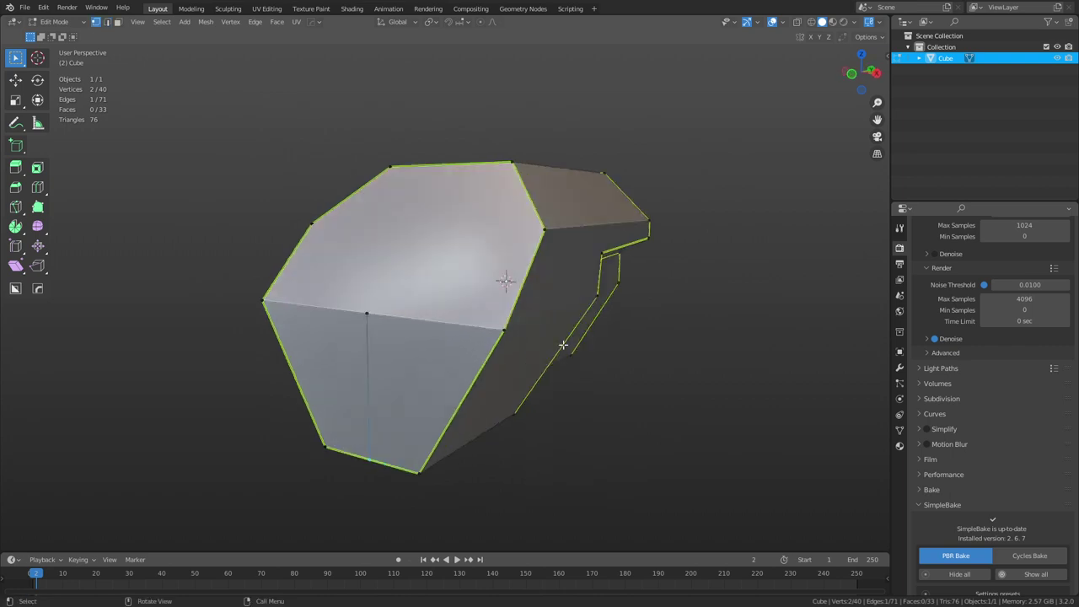
pyautogui.press('2')
pyautogui.moveTo(482, 428); pyautogui.dragTo(483, 481, button='middle')
pyautogui.hotkey('ctrl', 'r')
pyautogui.click(450, 180)
pyautogui.rightClick(450, 180)
# - Connect the midpoint vertices across the sloped front face and the upper rear face with edges
pyautogui.press('1')
pyautogui.click(447, 178)
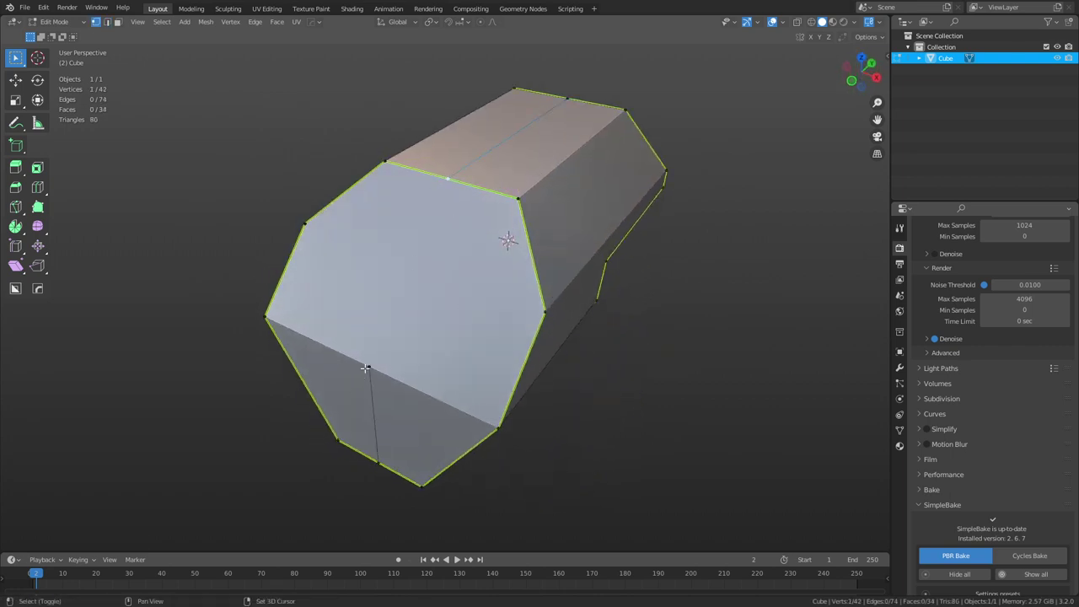
pyautogui.keyDown('shift'); pyautogui.click(365, 368); pyautogui.keyUp('shift')
pyautogui.moveTo(660, 287); pyautogui.dragTo(502, 222, button='middle')
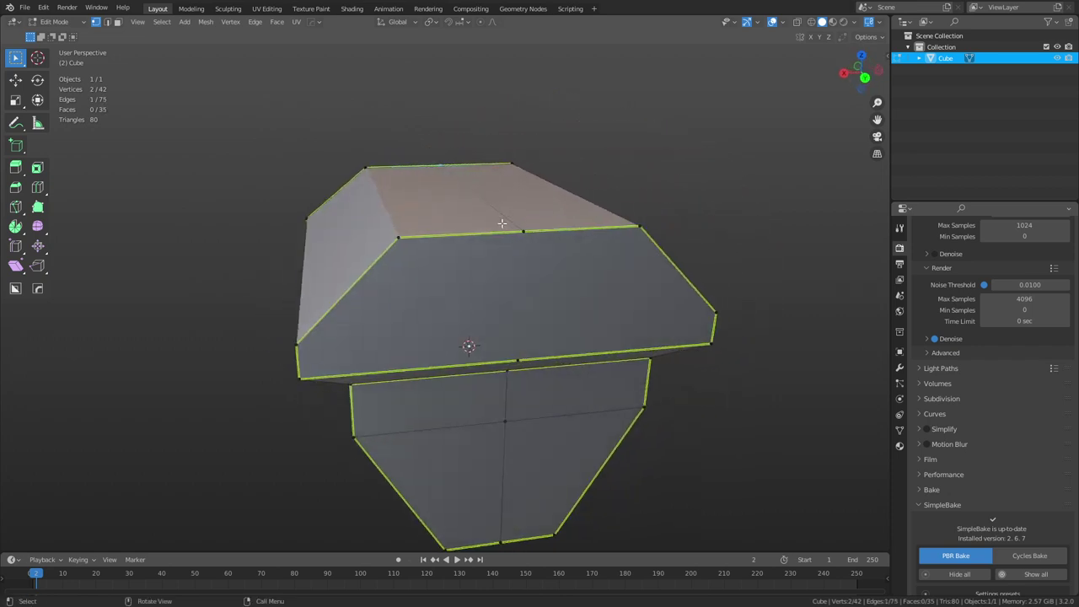
pyautogui.moveTo(531, 368); pyautogui.dragTo(666, 340, button='middle')
# - Select the whole mesh and unwrap it in the UV Editing workspace
pyautogui.press('a')
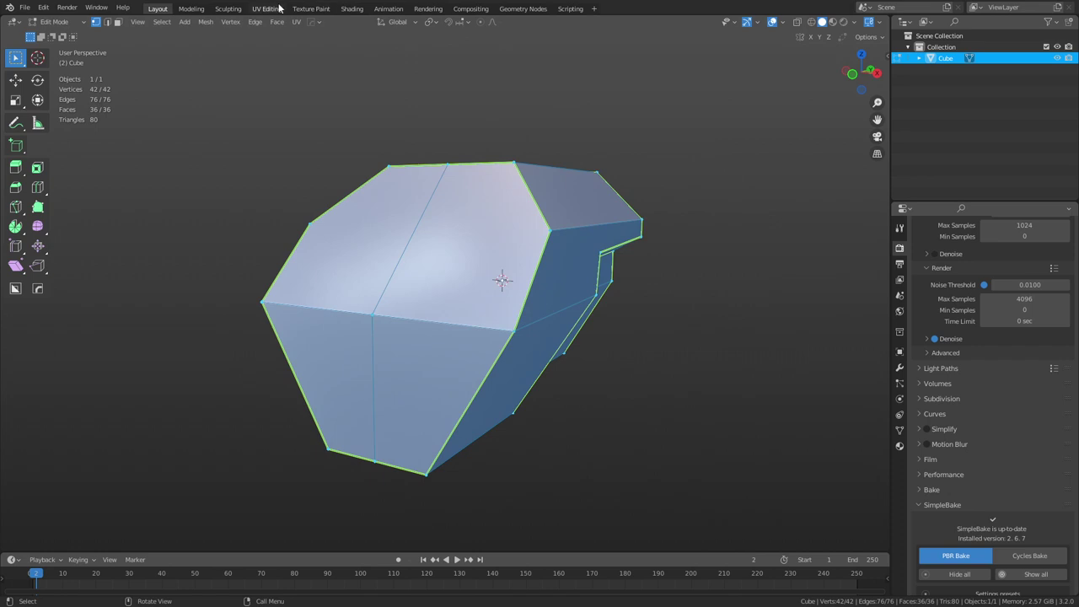
pyautogui.click(279, 8)
pyautogui.press('u')
pyautogui.click(723, 341)
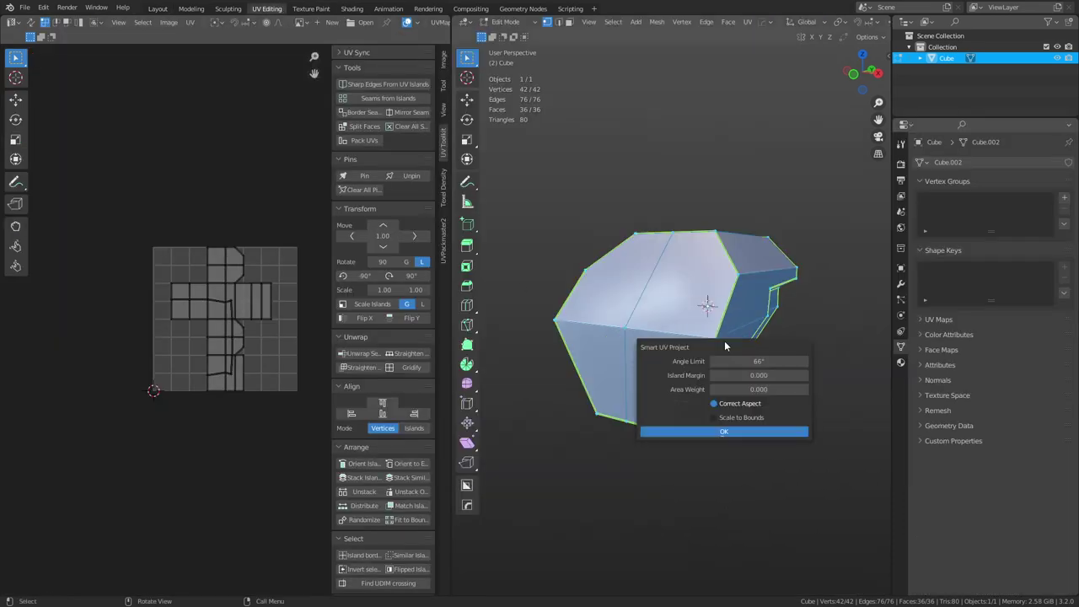
pyautogui.press('u')
pyautogui.click(620, 244)
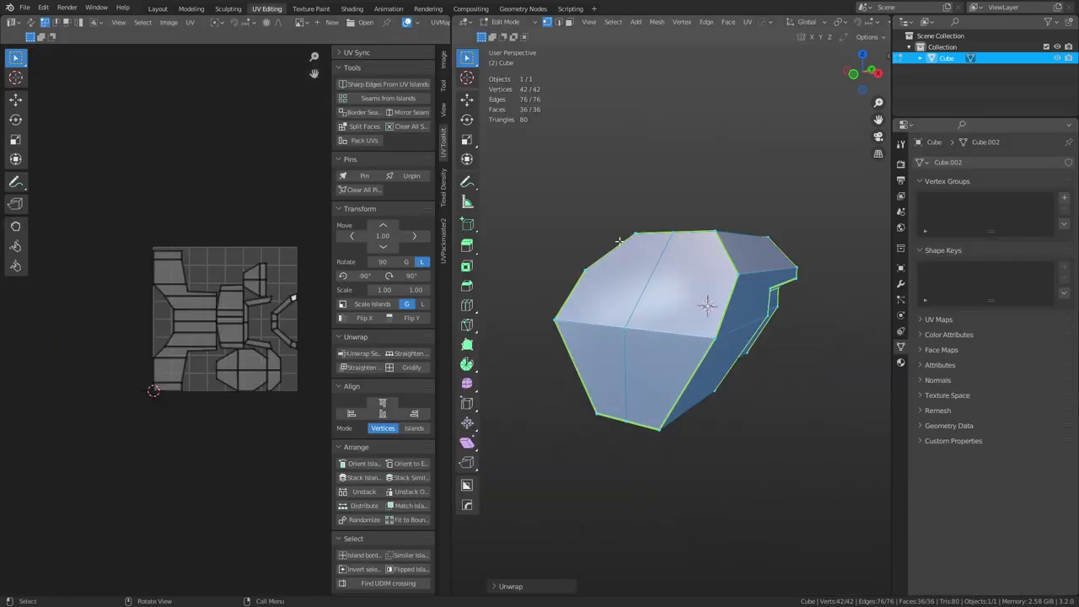
pyautogui.scroll(3, 194, 358)
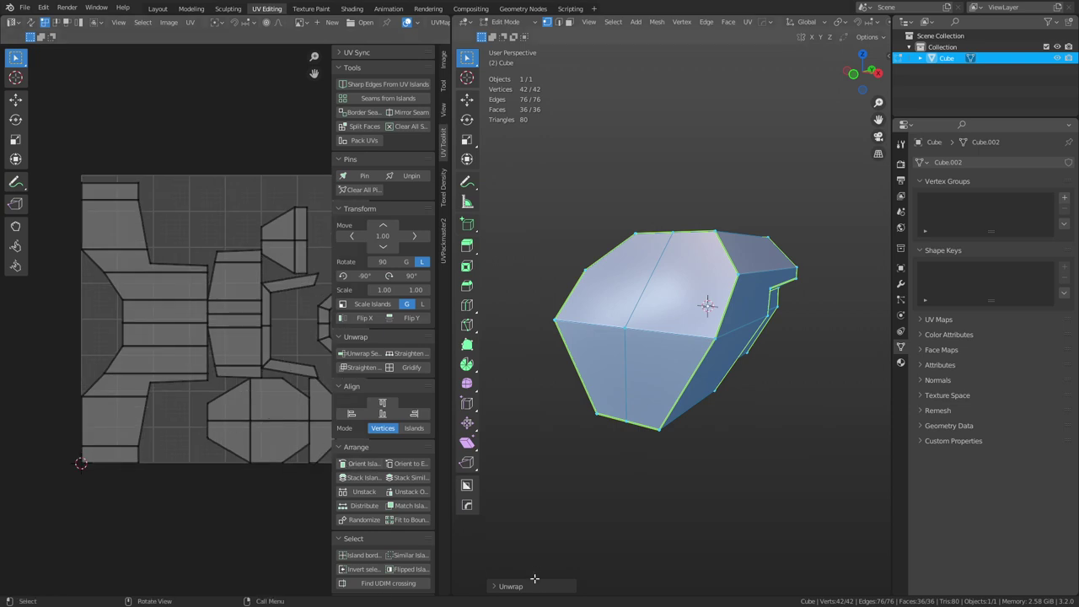
# - Set the unwrap method to Conformal and the island margin to 0.044
pyautogui.click(510, 586)
pyautogui.click(578, 534)
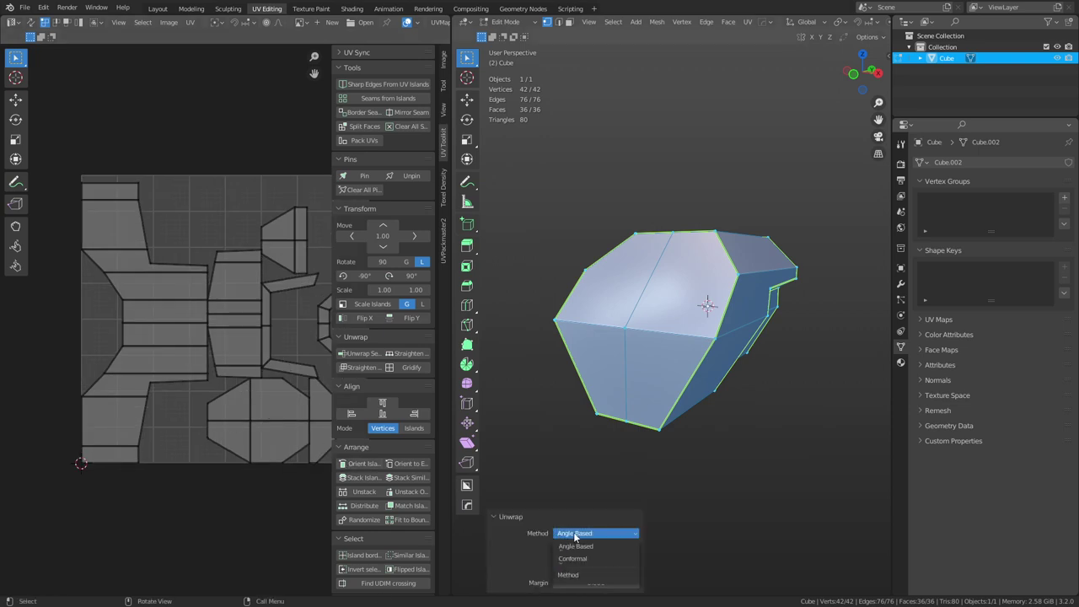
pyautogui.click(586, 559)
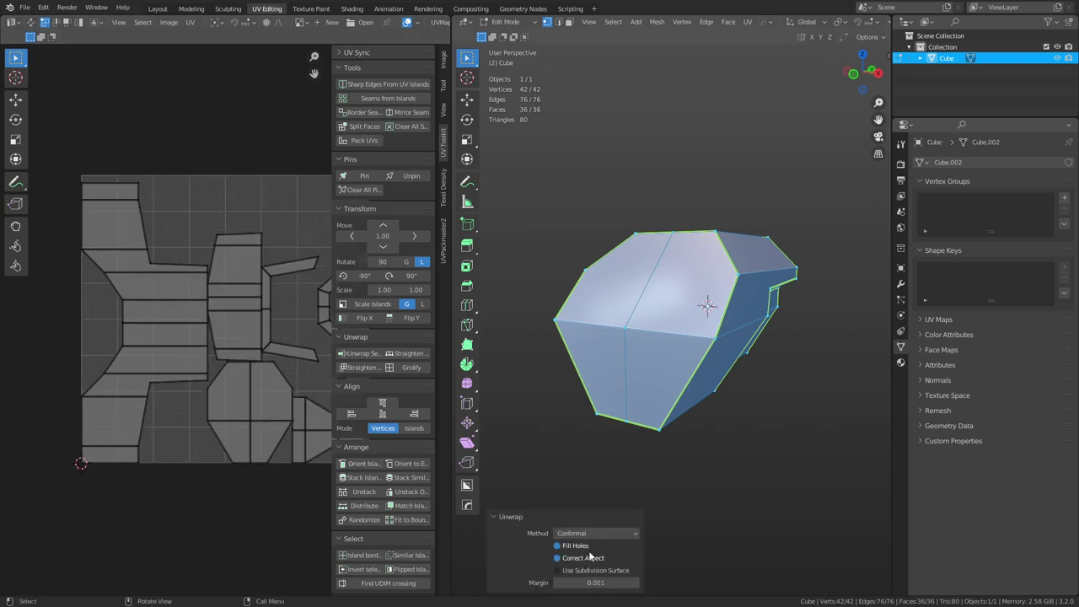
pyautogui.moveTo(594, 582); pyautogui.dragTo(640, 583)
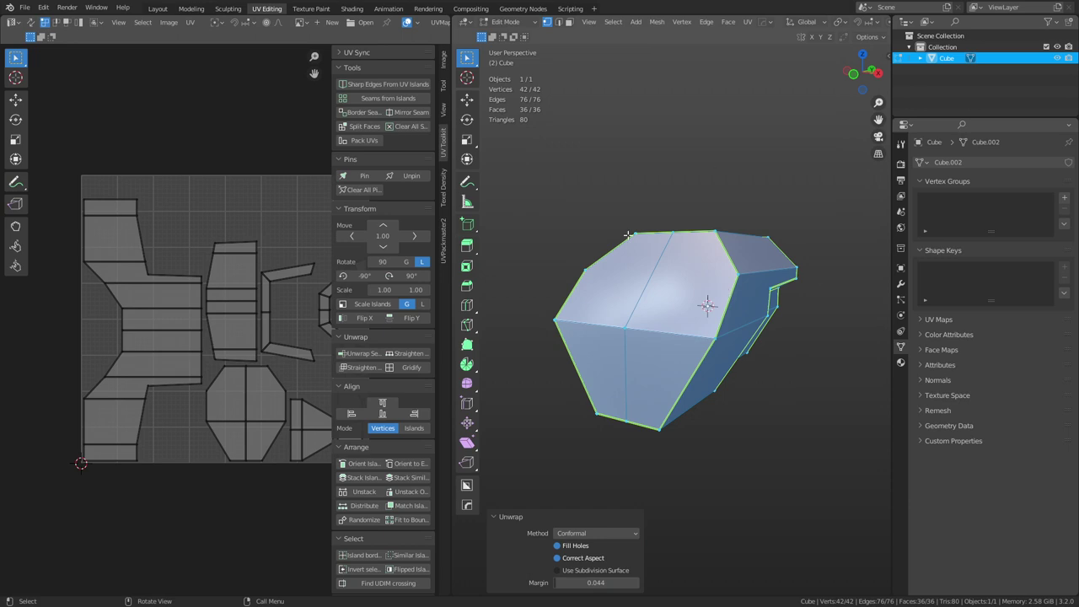
# - Return to Object Mode and switch to the Shading workspace
pyautogui.hotkey('ctrl', 'Tab')
pyautogui.click(677, 364)
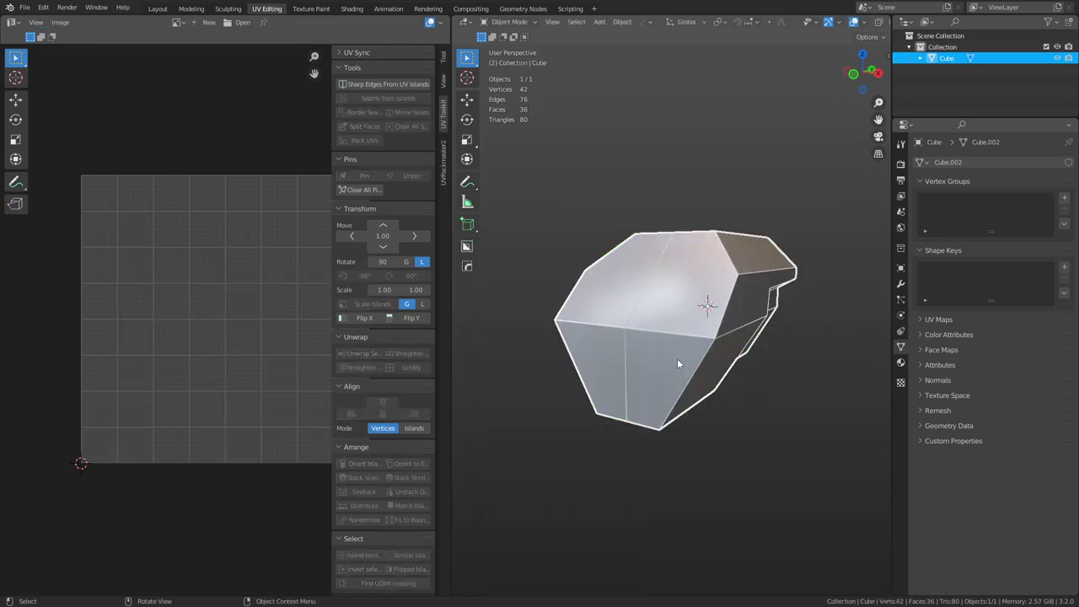
pyautogui.moveTo(685, 335); pyautogui.dragTo(597, 375, button='middle')
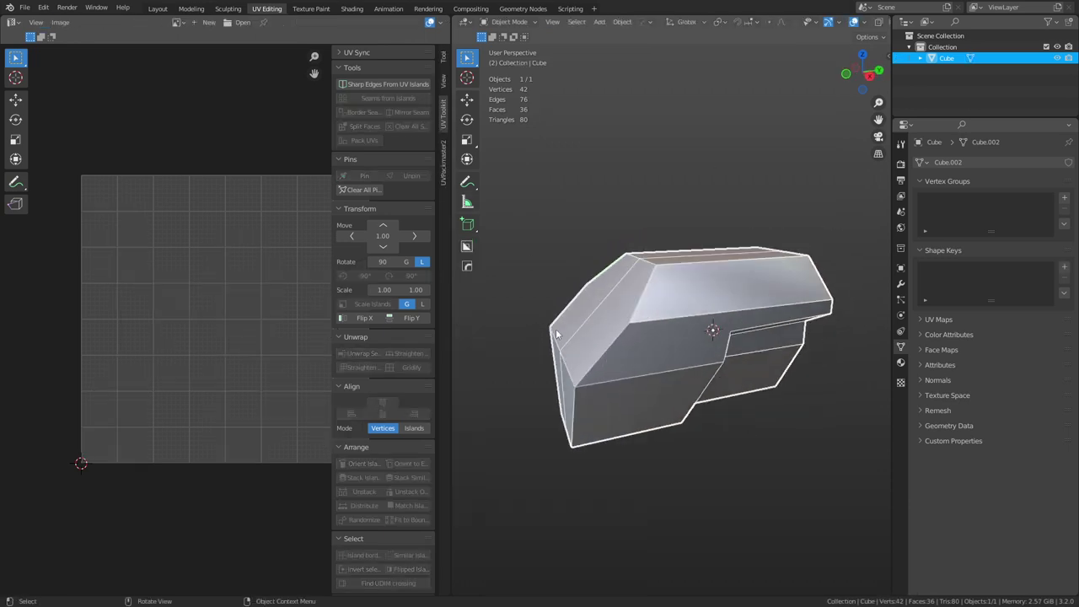
pyautogui.click(352, 9)
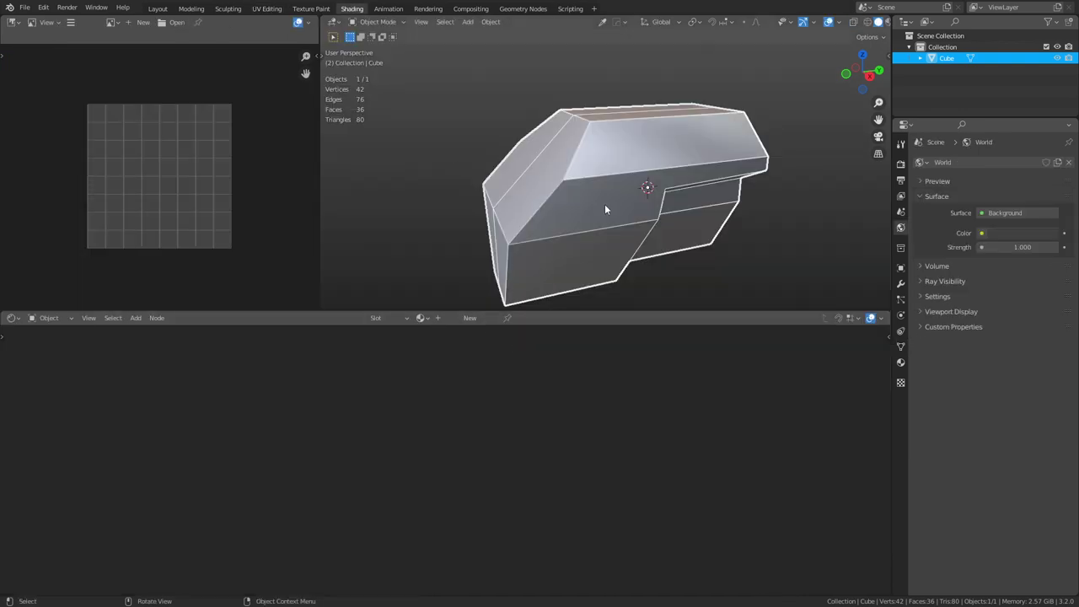
# - Create a new material and add a Bevel node with its Normal output connected to the Principled BSDF's Normal input
pyautogui.click(469, 318)
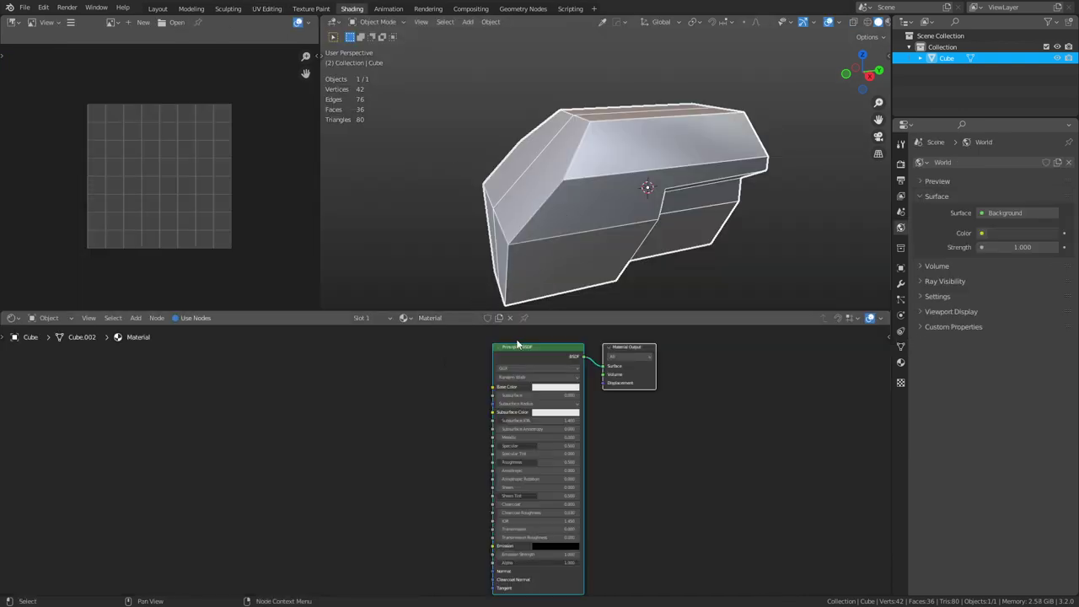
pyautogui.hotkey('shift', 'a')
pyautogui.moveTo(414, 399)
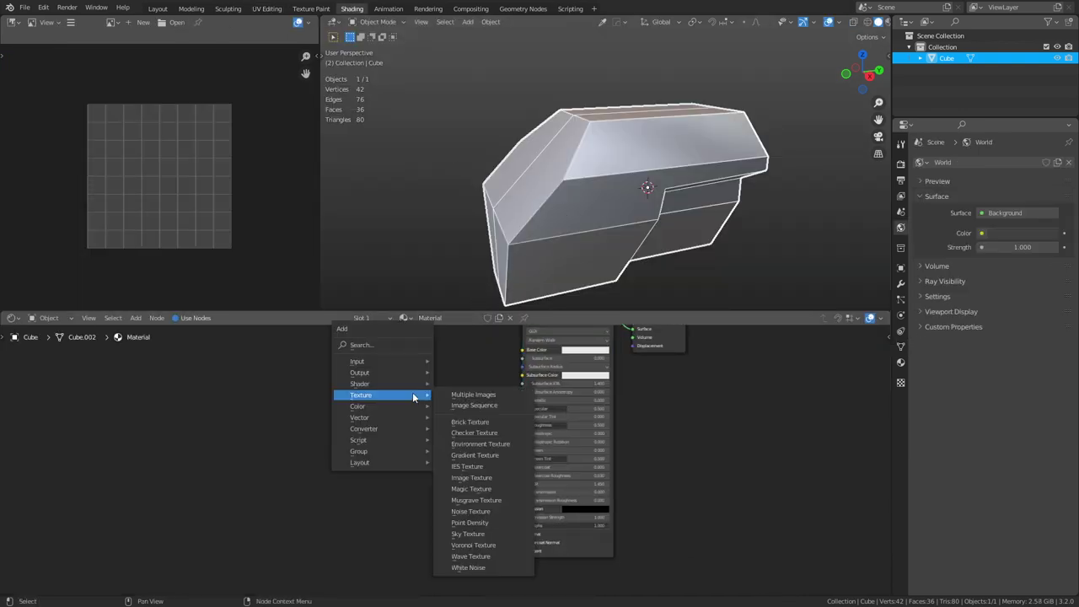
pyautogui.moveTo(394, 363)
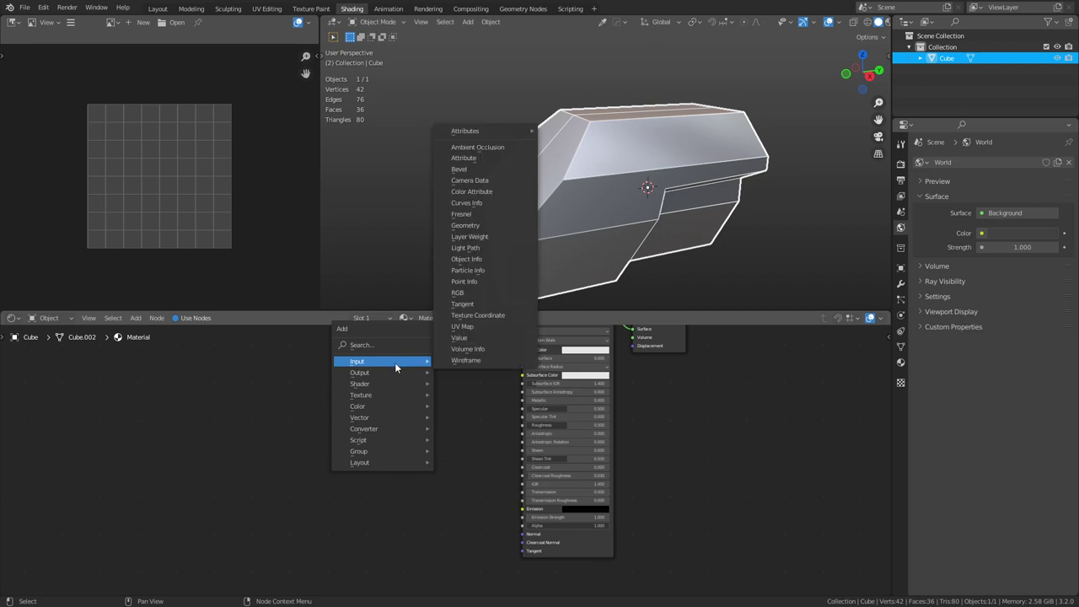
pyautogui.click(459, 168)
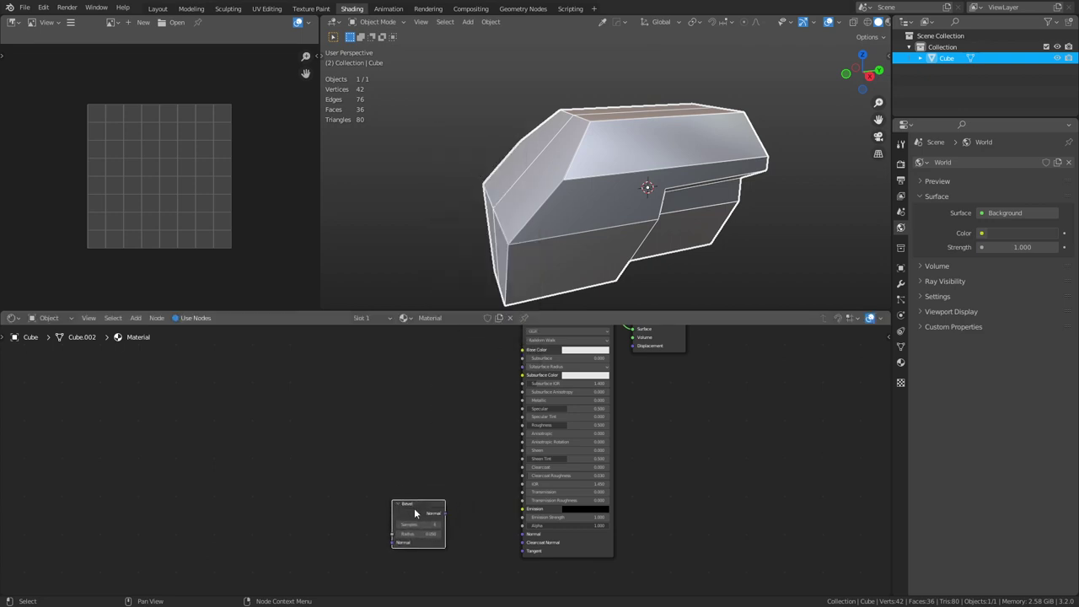
pyautogui.moveTo(501, 510); pyautogui.dragTo(482, 443, button='middle')
pyautogui.scroll(5, 447, 441)
pyautogui.moveTo(419, 439); pyautogui.dragTo(534, 469)
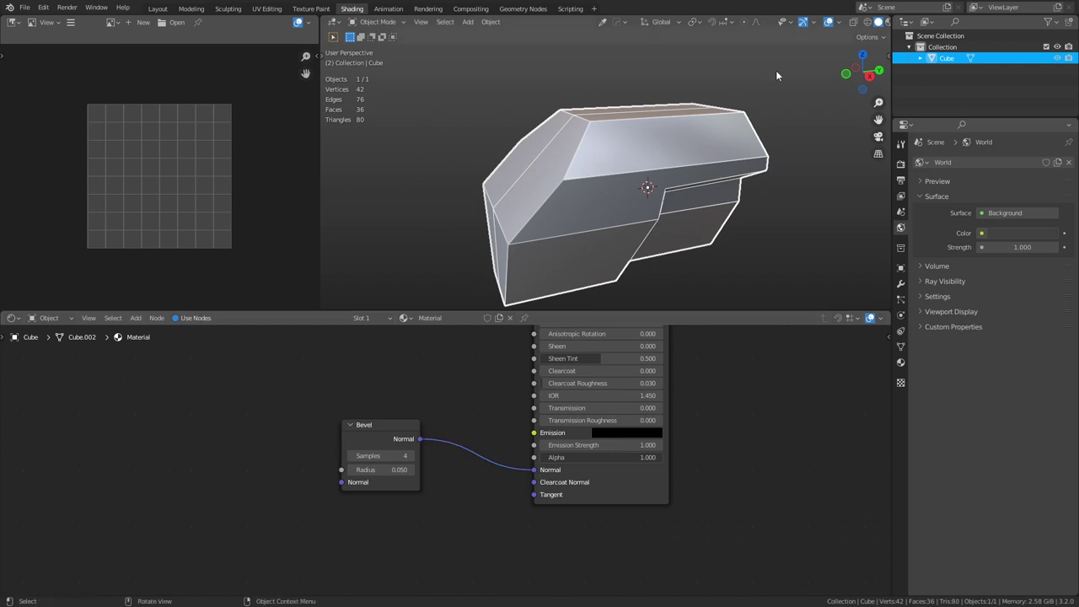
# - Switch the viewport to rendered shading, disable Scene World lighting and choose an outdoor HDRI with a bright sky and dark ground
pyautogui.click(902, 165)
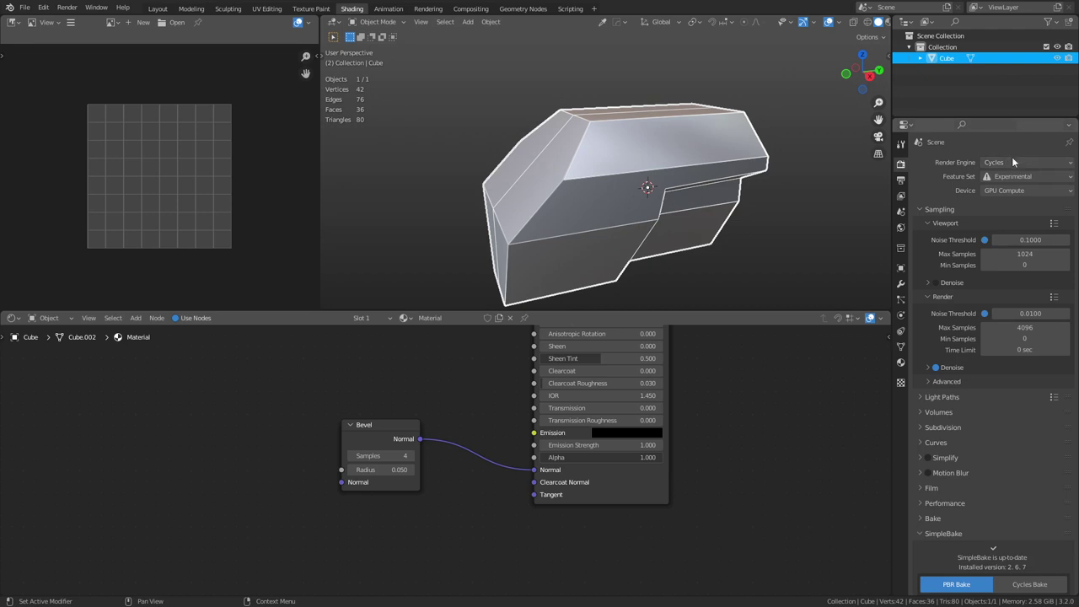
pyautogui.hscroll(3, 856, 20)
pyautogui.click(846, 23)
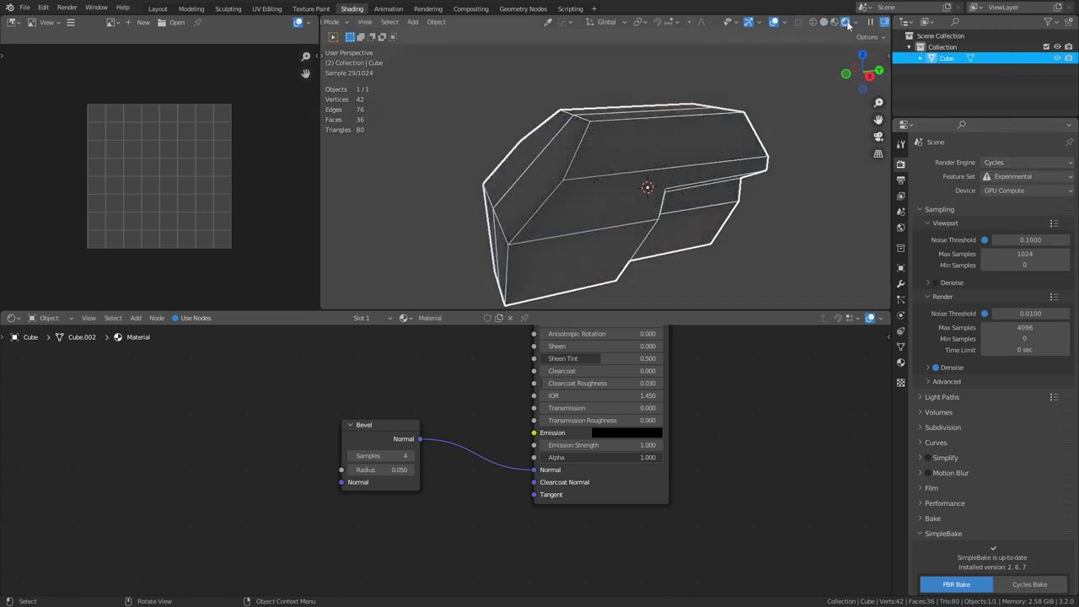
pyautogui.click(856, 24)
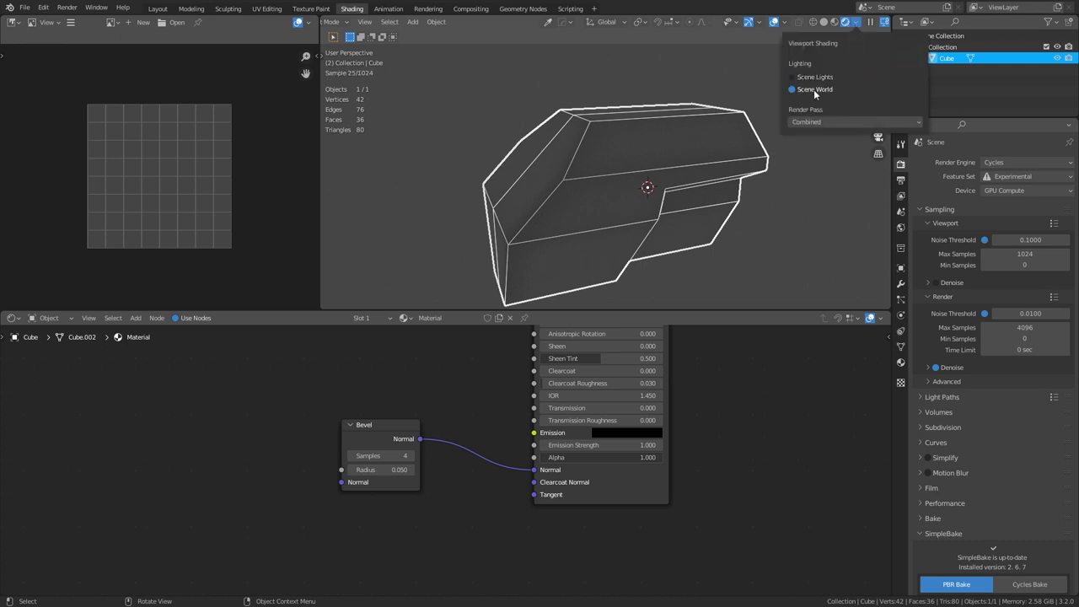
pyautogui.click(813, 90)
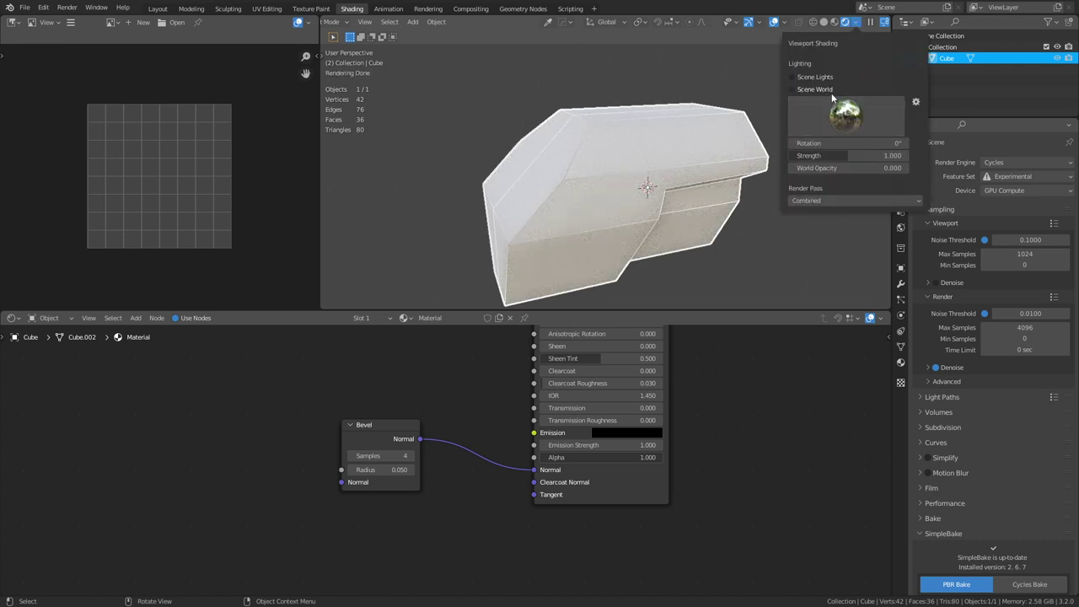
pyautogui.click(846, 116)
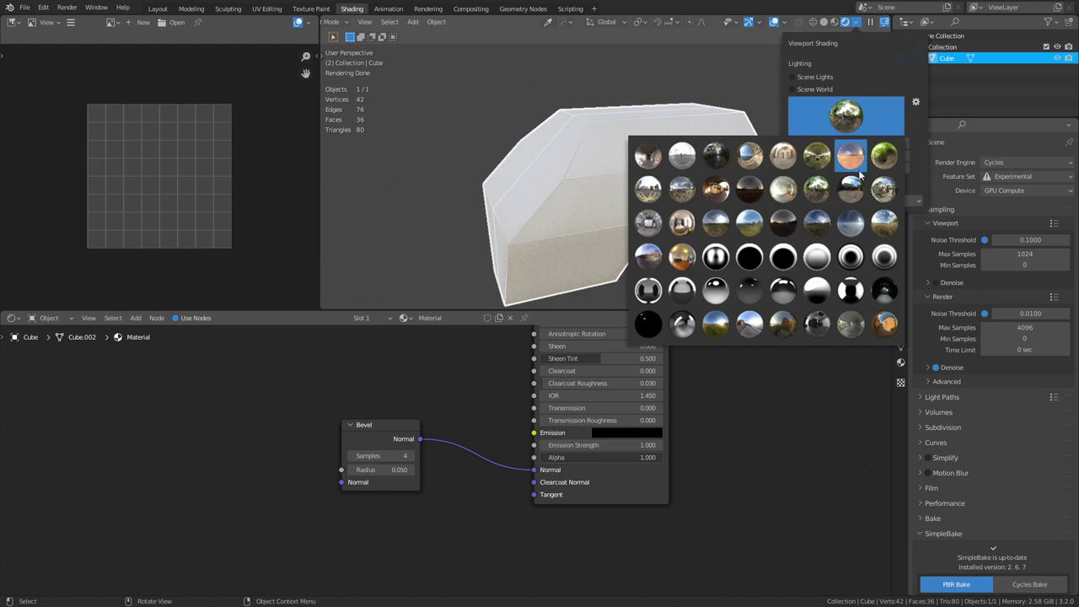
pyautogui.click(855, 191)
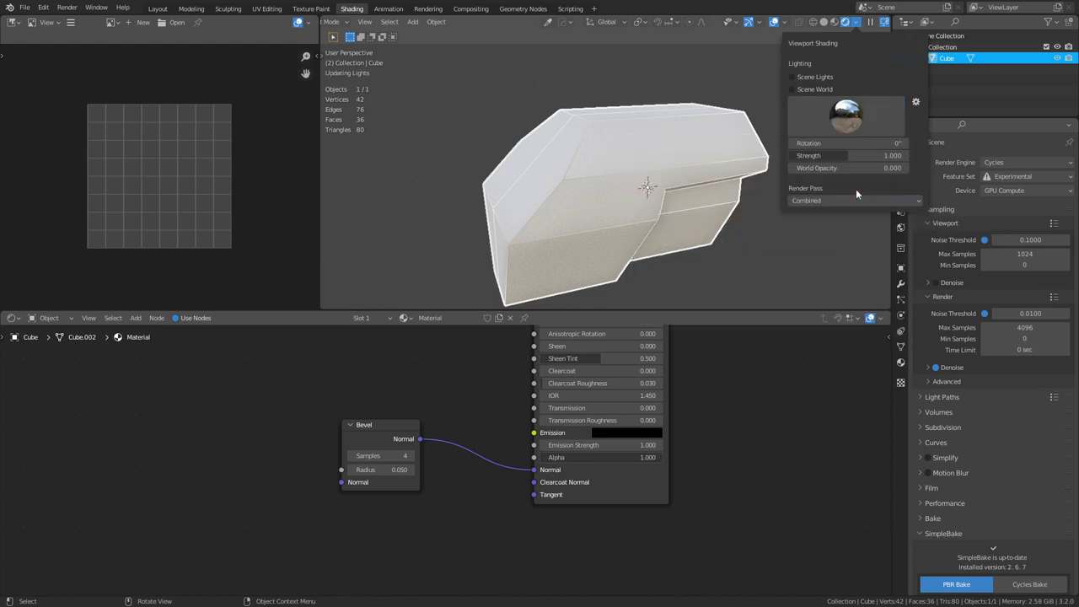
pyautogui.click(692, 227)
# - Set the Bevel node's radius to 0.005
pyautogui.moveTo(692, 227); pyautogui.dragTo(732, 210, button='middle')
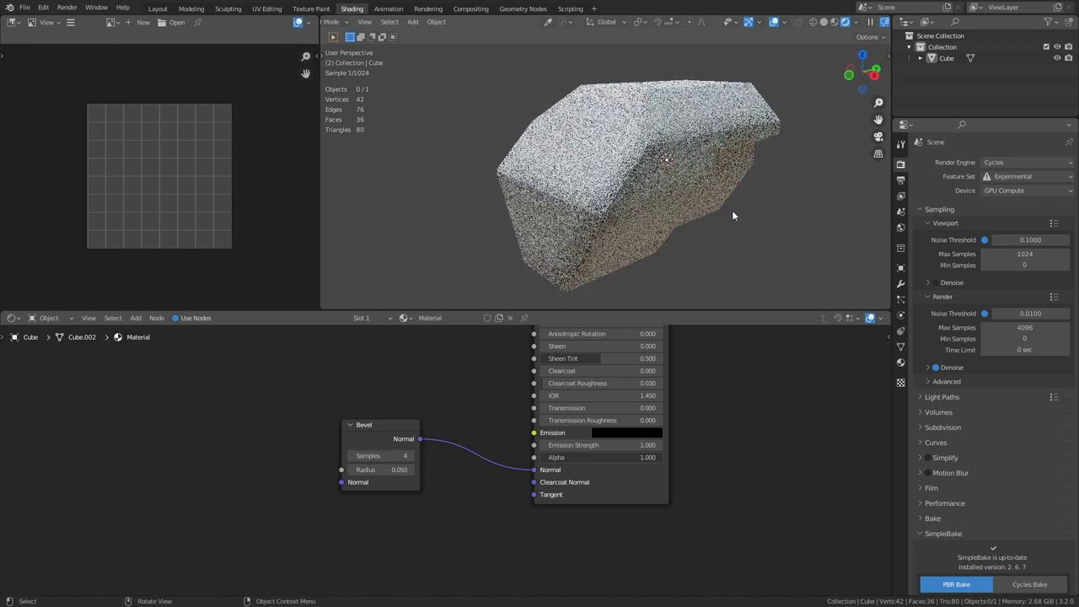
pyautogui.click(392, 470)
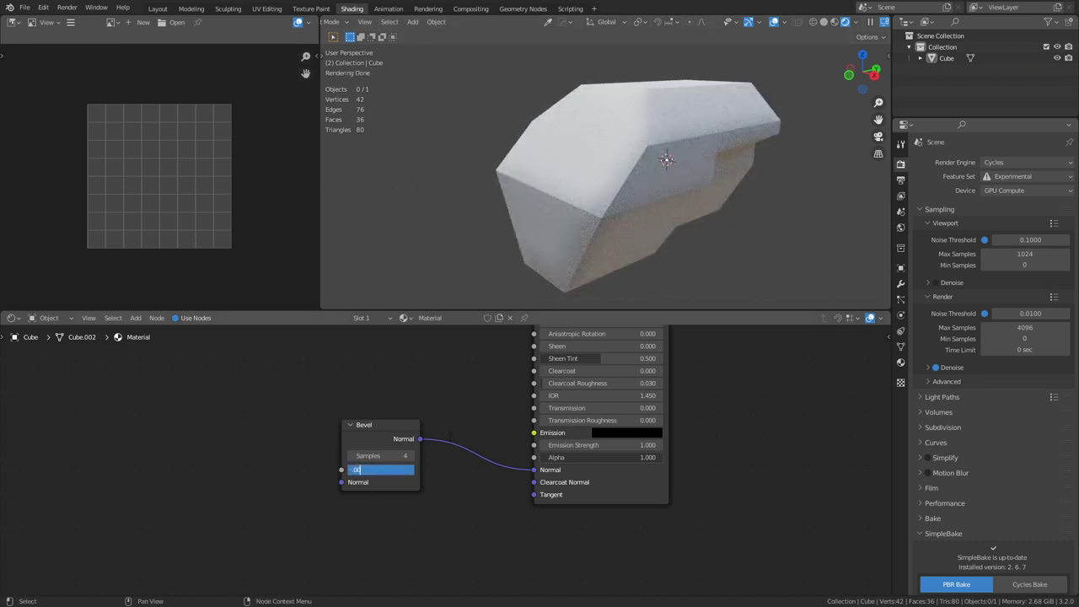
pyautogui.press('Return')
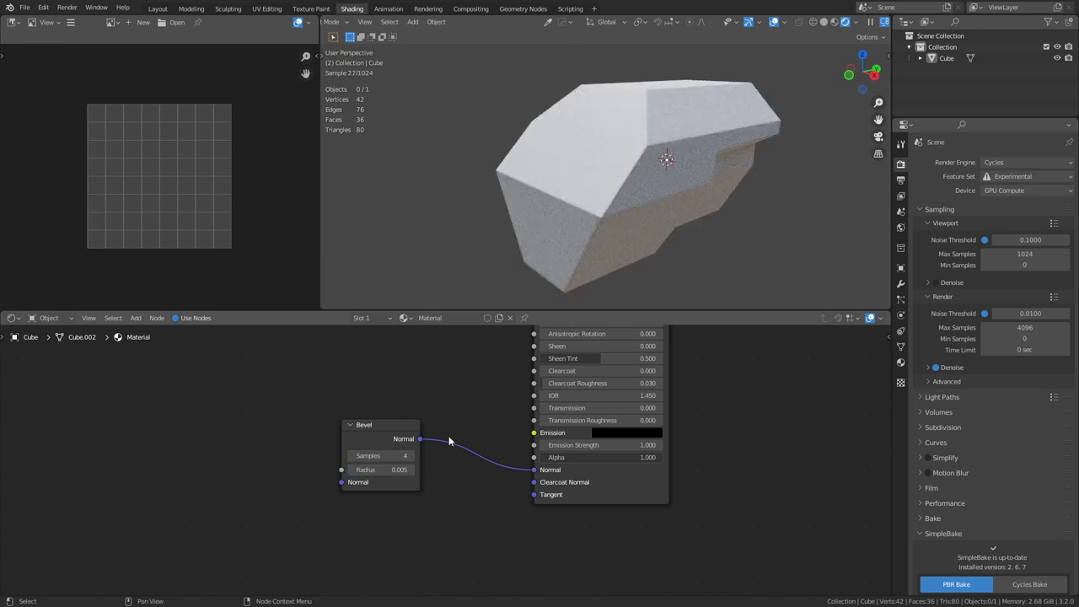
# - Shade the object smooth and enable Auto Smooth at 30° in its normals settings
pyautogui.hotkey('ctrl', 'Tab')
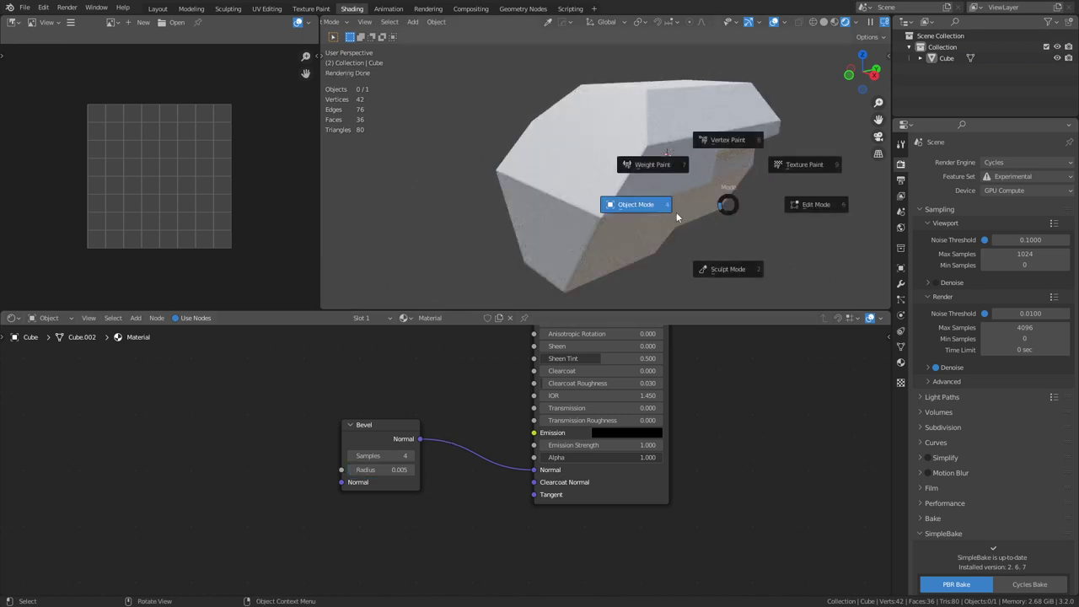
pyautogui.click(647, 194)
pyautogui.moveTo(647, 194); pyautogui.dragTo(670, 217, button='middle')
pyautogui.rightClick(670, 212)
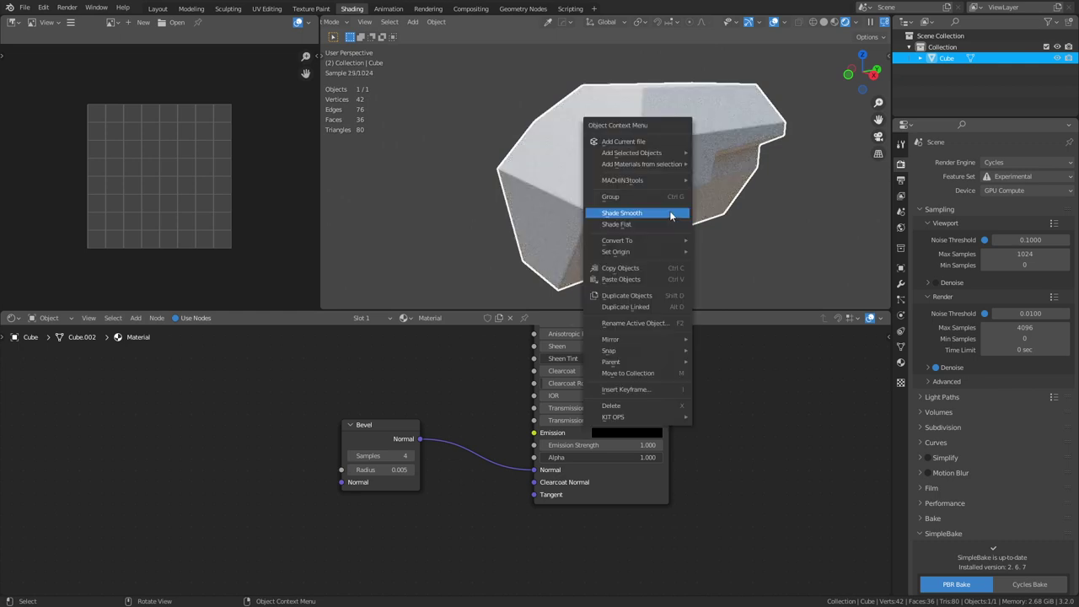
pyautogui.click(670, 214)
pyautogui.click(900, 347)
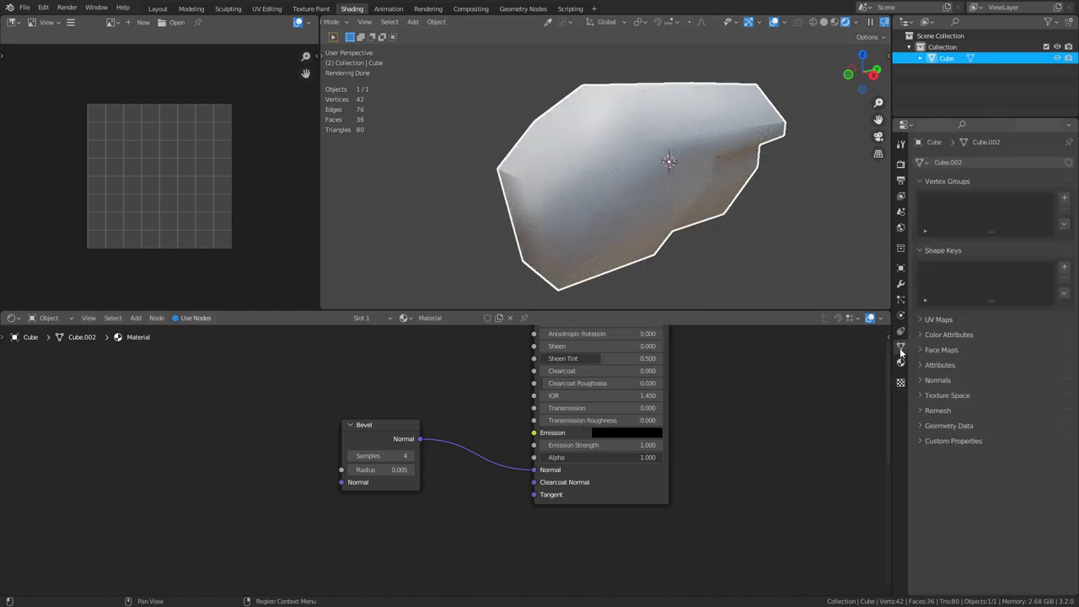
pyautogui.click(930, 381)
pyautogui.click(981, 396)
pyautogui.click(723, 254)
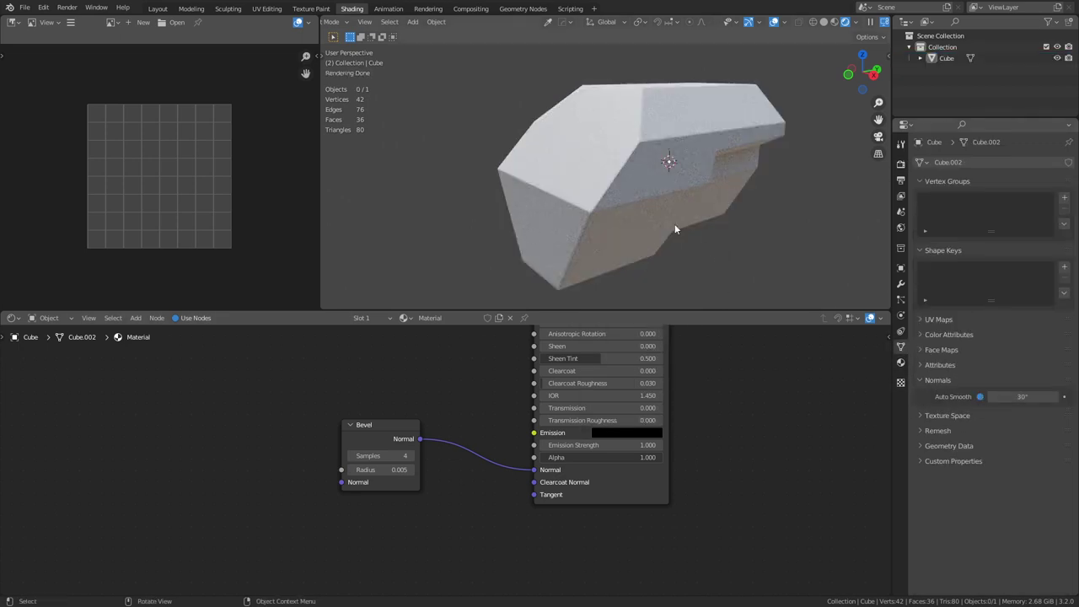
# - Set the Bevel node's radius to 0.003 and shift the node slightly away from the Principled BSDF
pyautogui.moveTo(721, 203); pyautogui.dragTo(637, 224, button='middle')
pyautogui.scroll(5, 614, 203)
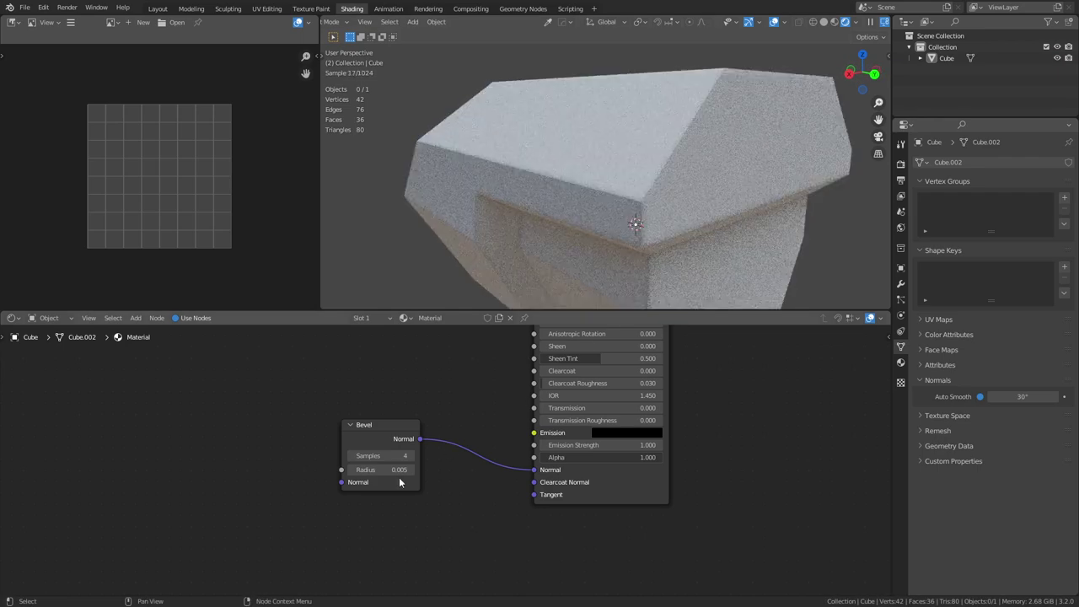
pyautogui.click(395, 470)
pyautogui.write('0')
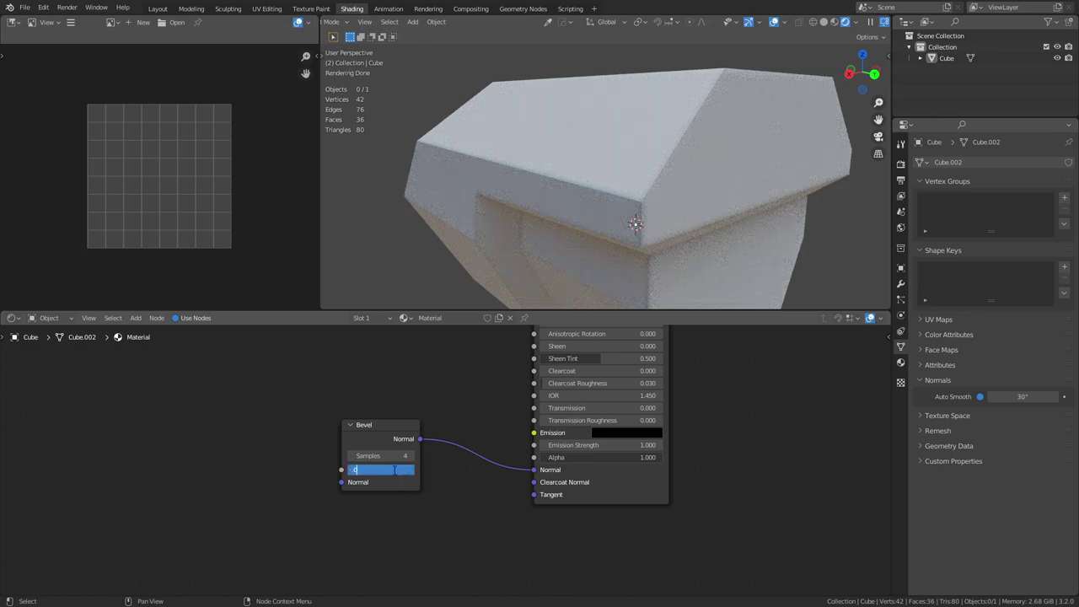
pyautogui.write('.003')
pyautogui.press('Return')
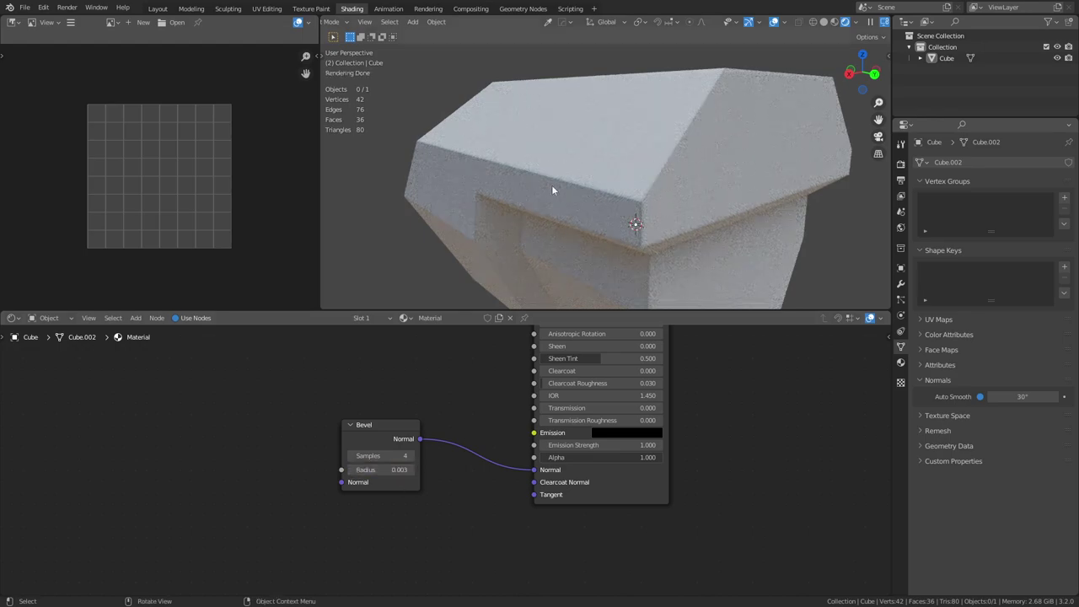
pyautogui.moveTo(552, 186); pyautogui.dragTo(631, 174, button='middle')
pyautogui.scroll(-3, 684, 176)
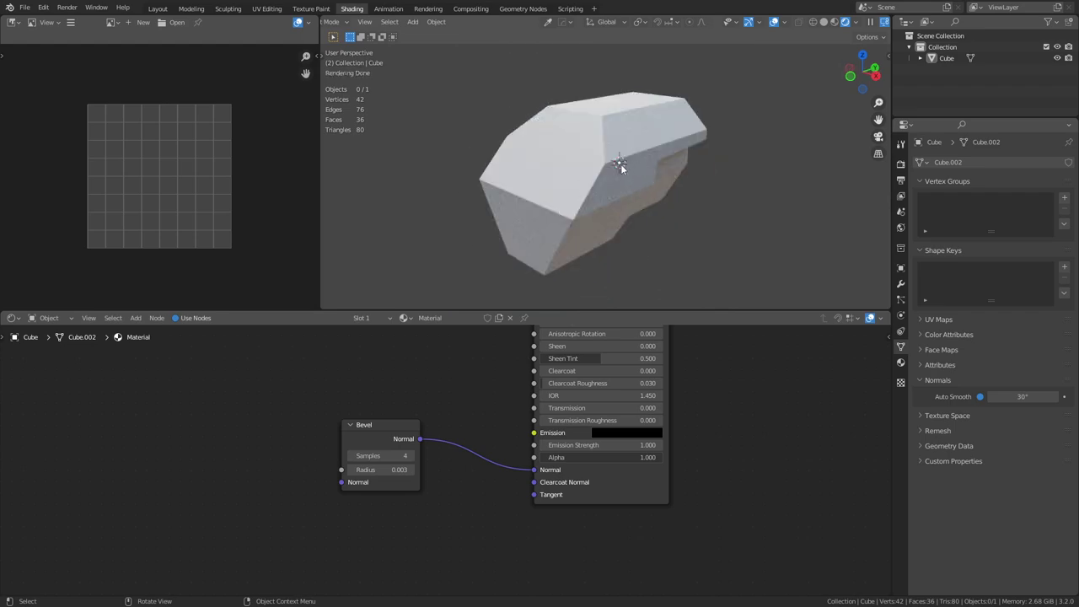
pyautogui.moveTo(383, 426); pyautogui.dragTo(376, 433)
pyautogui.scroll(2, 577, 204)
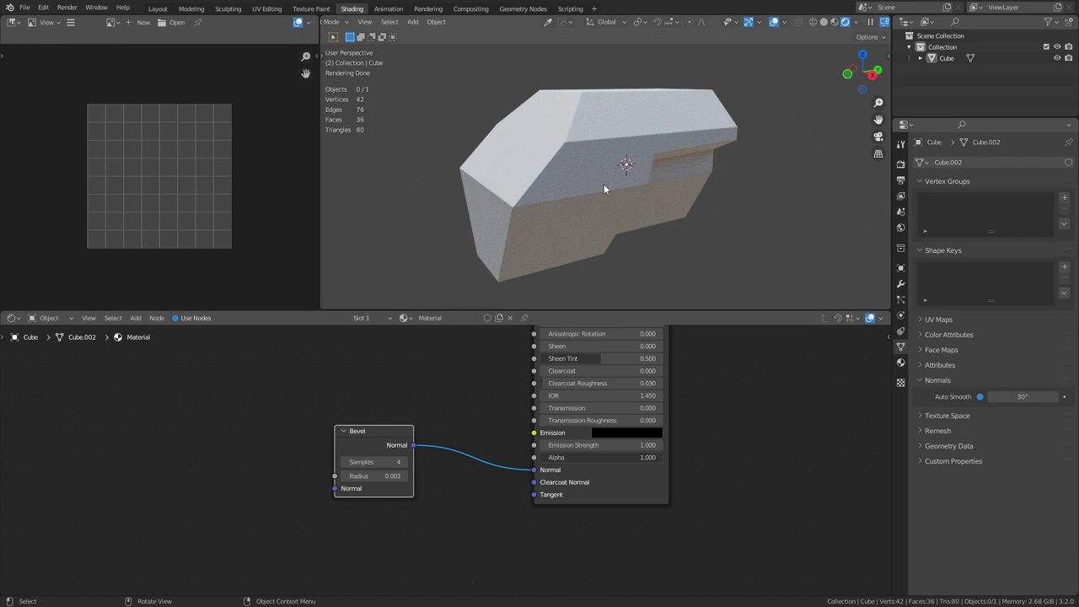
# - Set the Principled BSDF's Metallic to 1.000 and its Roughness to 0.364
pyautogui.moveTo(490, 407); pyautogui.dragTo(463, 497, button='middle')
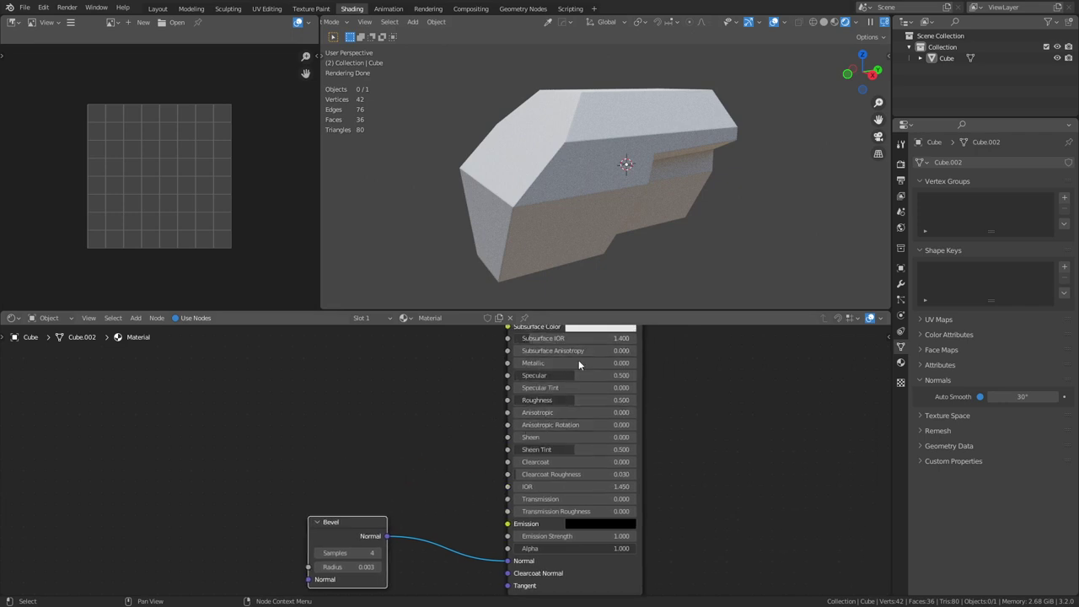
pyautogui.moveTo(548, 360); pyautogui.dragTo(674, 360)
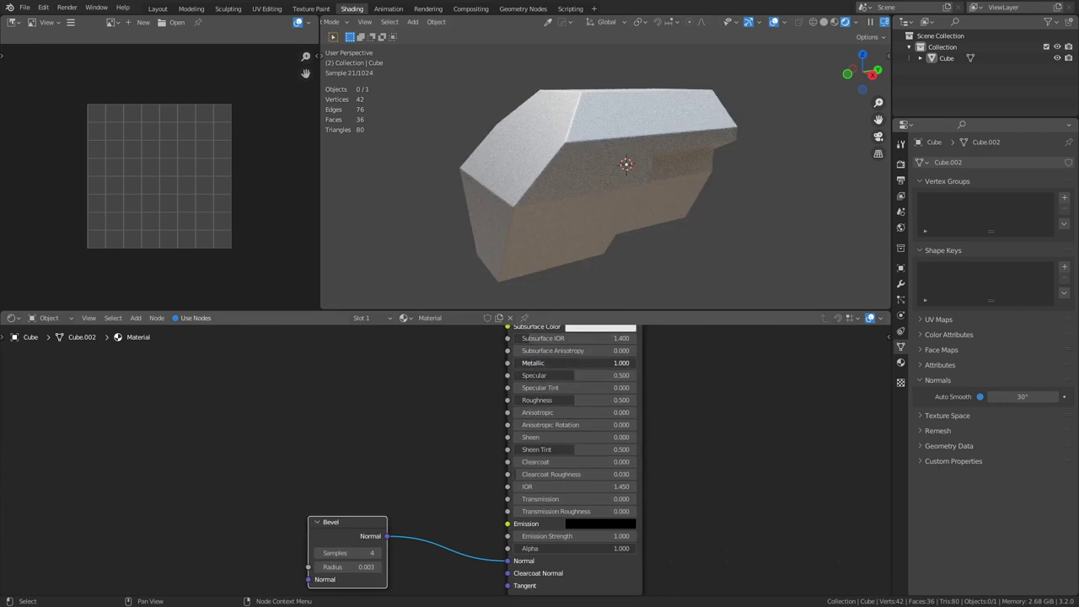
pyautogui.moveTo(582, 401); pyautogui.dragTo(557, 403)
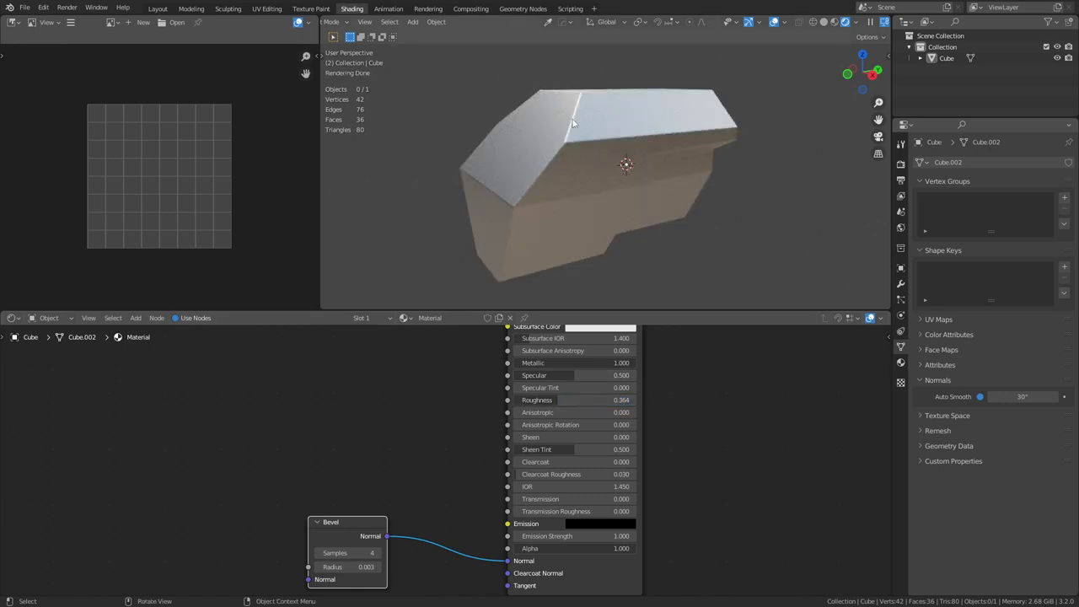
pyautogui.moveTo(511, 216); pyautogui.dragTo(693, 227, button='middle')
pyautogui.scroll(-5, 656, 247)
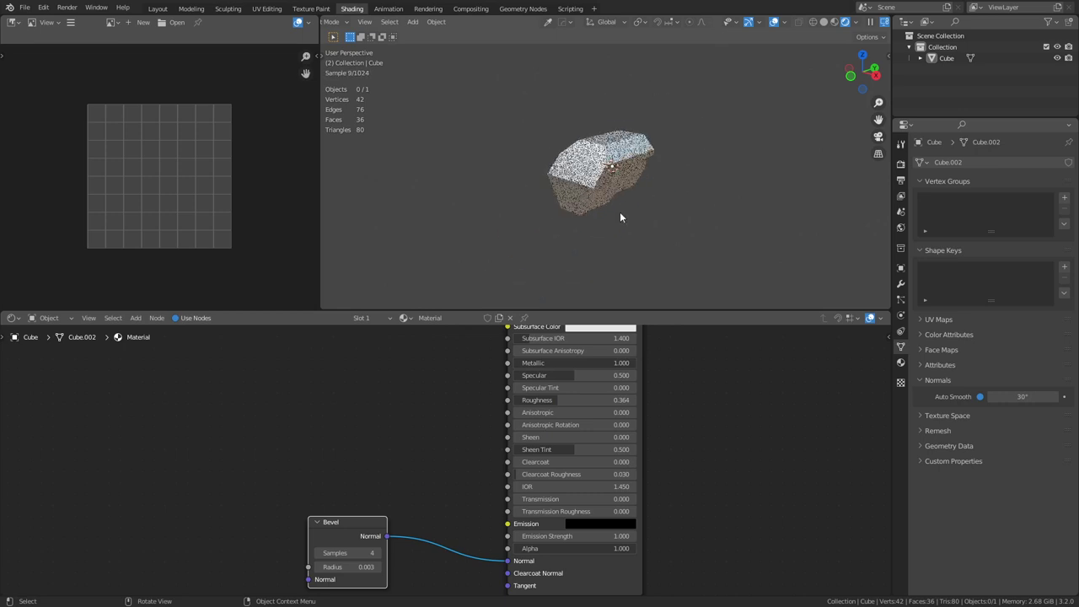
# - Select the object and add an Image Texture node above the Bevel node in its material
pyautogui.click(608, 171)
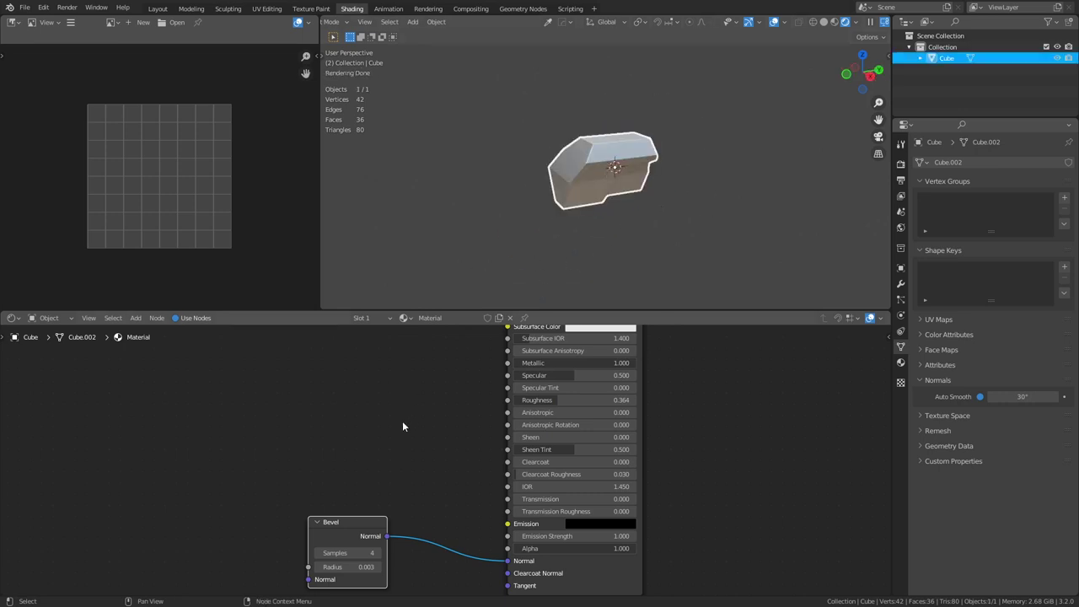
pyautogui.hotkey('shift', 'a')
pyautogui.moveTo(303, 463)
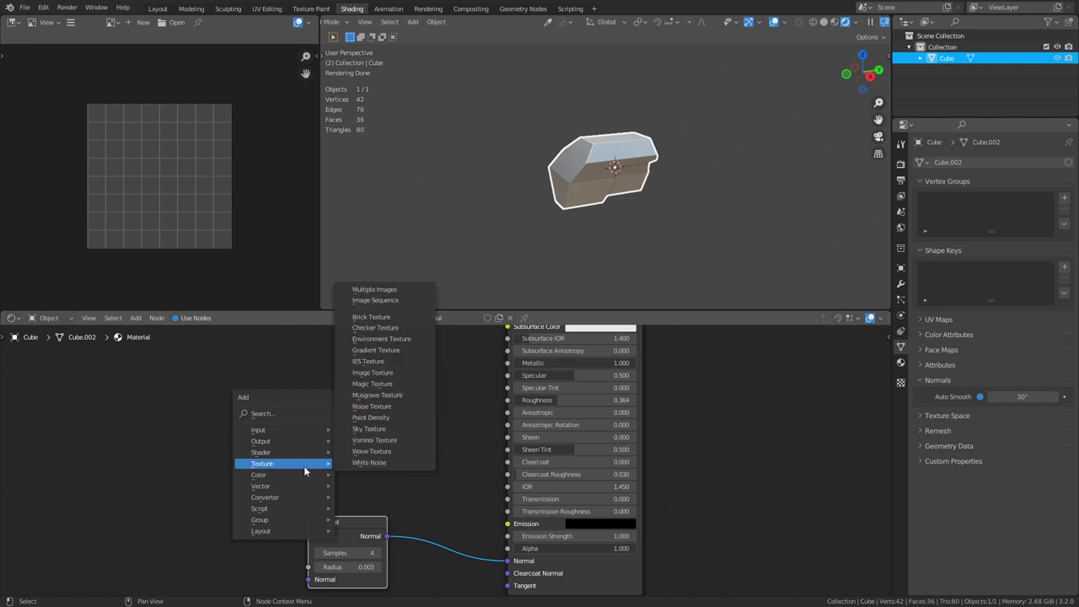
pyautogui.click(371, 372)
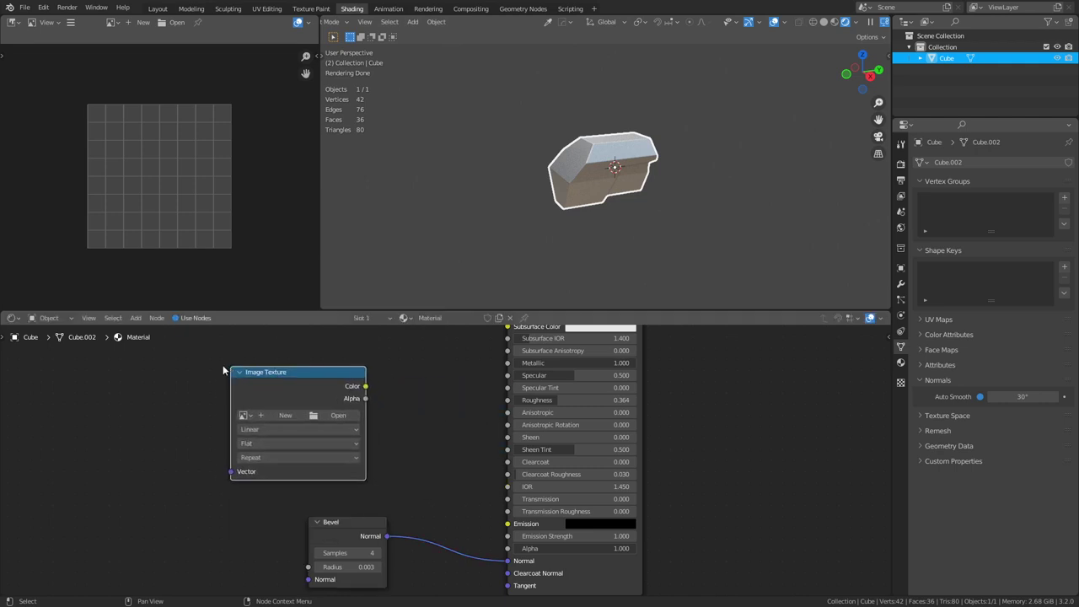
pyautogui.click(282, 410)
# - Create a new 2048 x 2048 px image named bake in the Image Texture node and move the node clear of the Bevel node
pyautogui.click(285, 416)
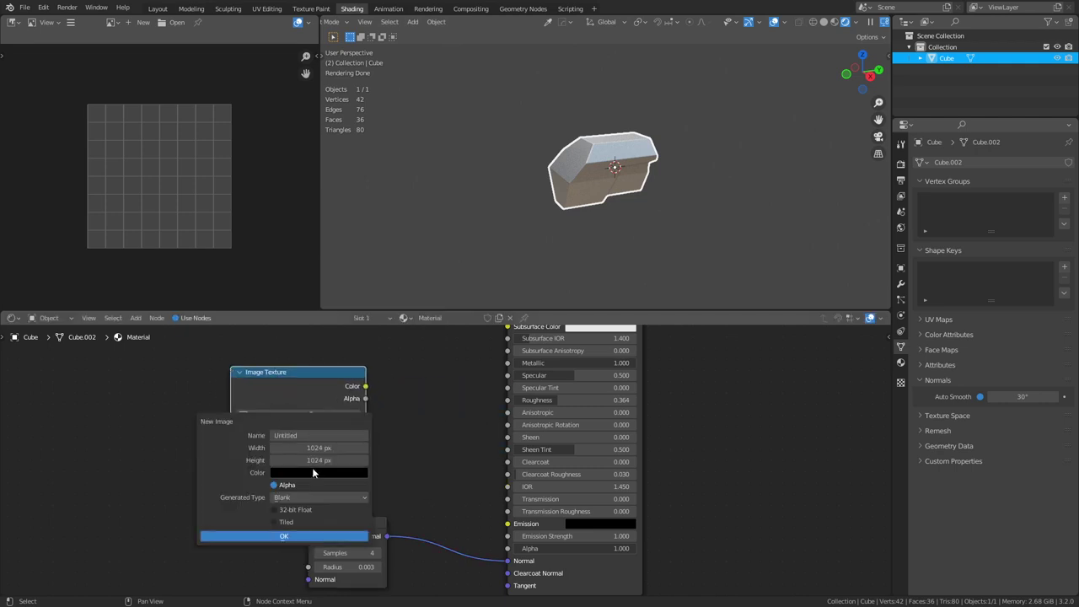
pyautogui.click(327, 448)
pyautogui.press('Tab')
pyautogui.press('Return')
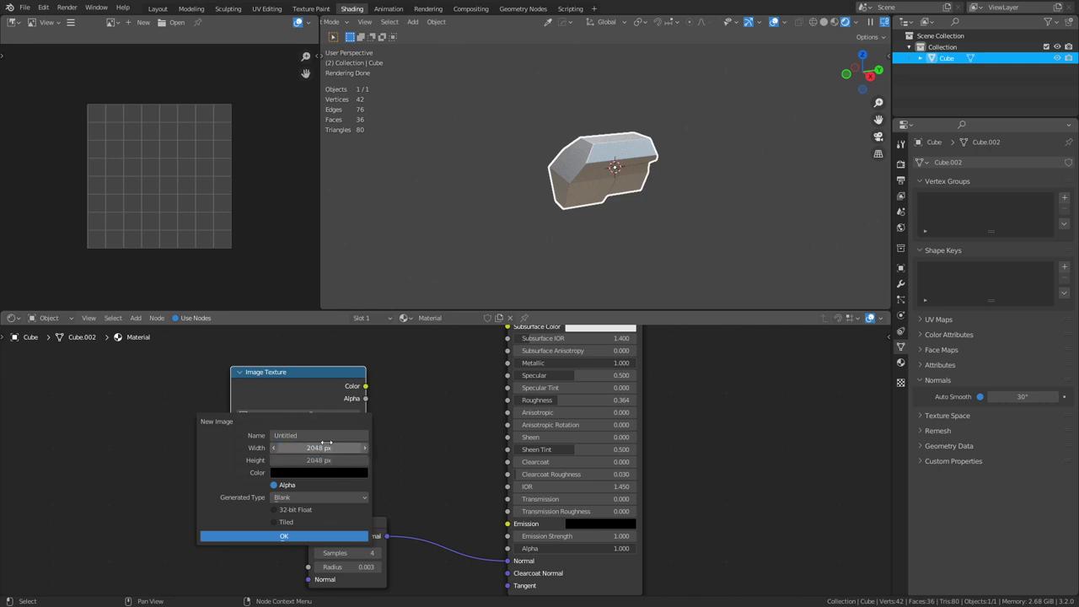
pyautogui.click(319, 436)
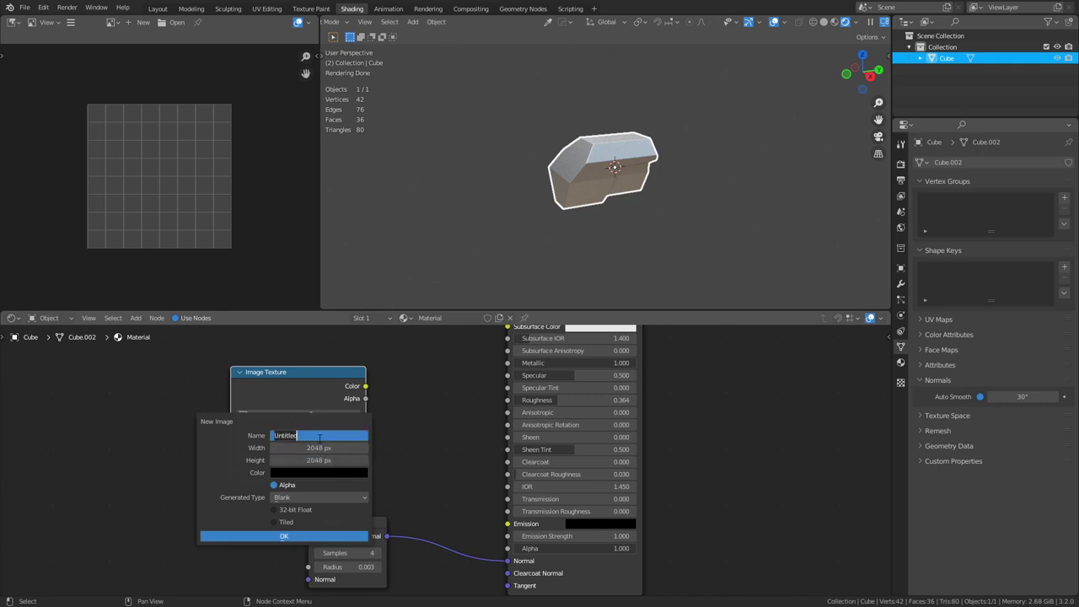
pyautogui.write('I')
pyautogui.press('Return')
pyautogui.click(290, 536)
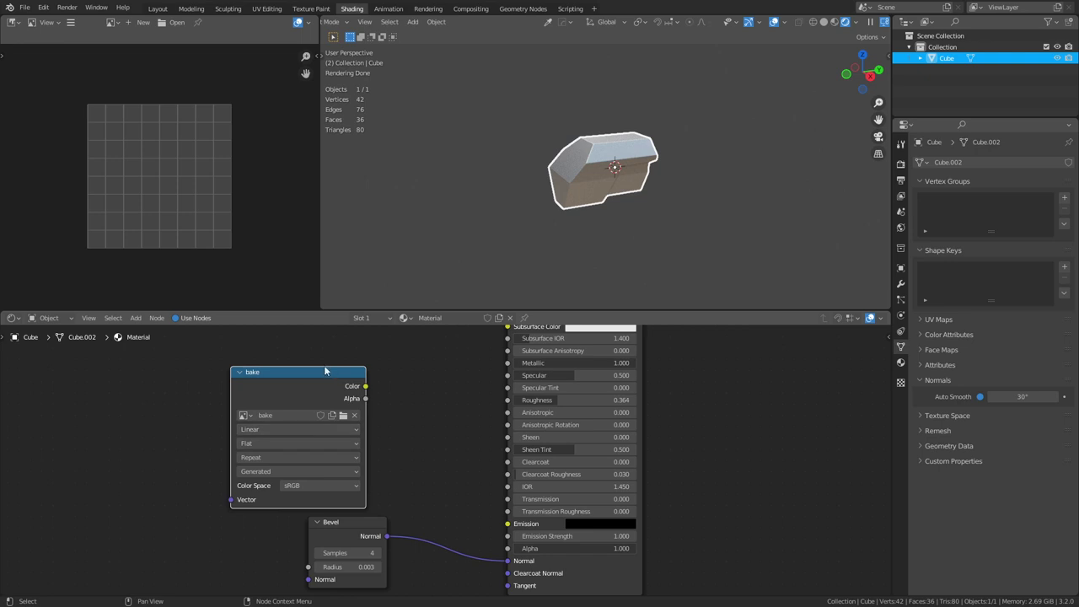
pyautogui.moveTo(320, 371); pyautogui.dragTo(272, 358)
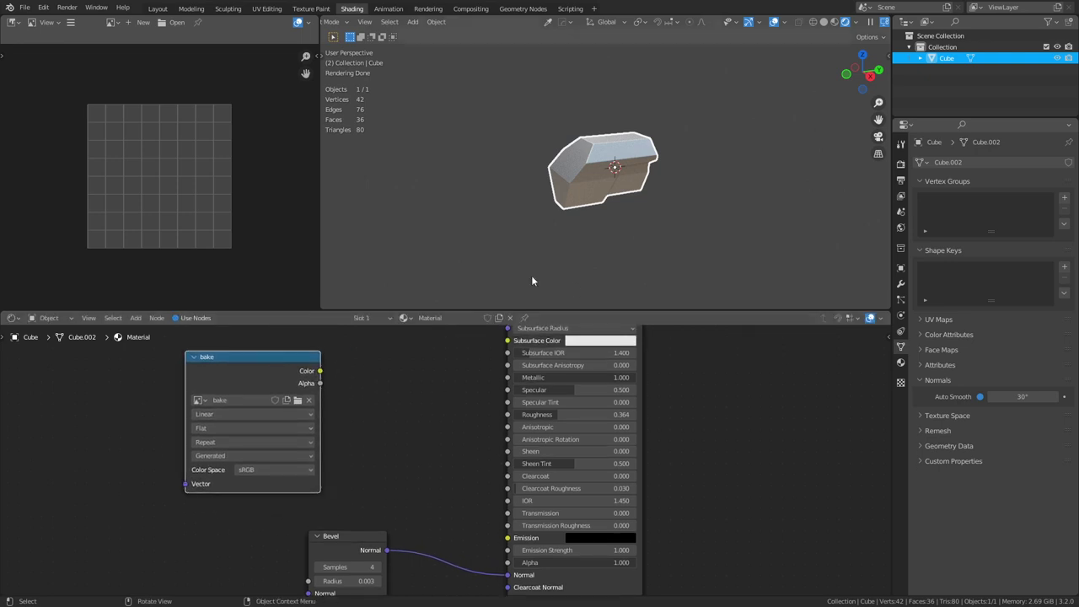
# - Set the Cycles bake type to Normal and bake the object's normal map into the bake image texture
pyautogui.click(900, 163)
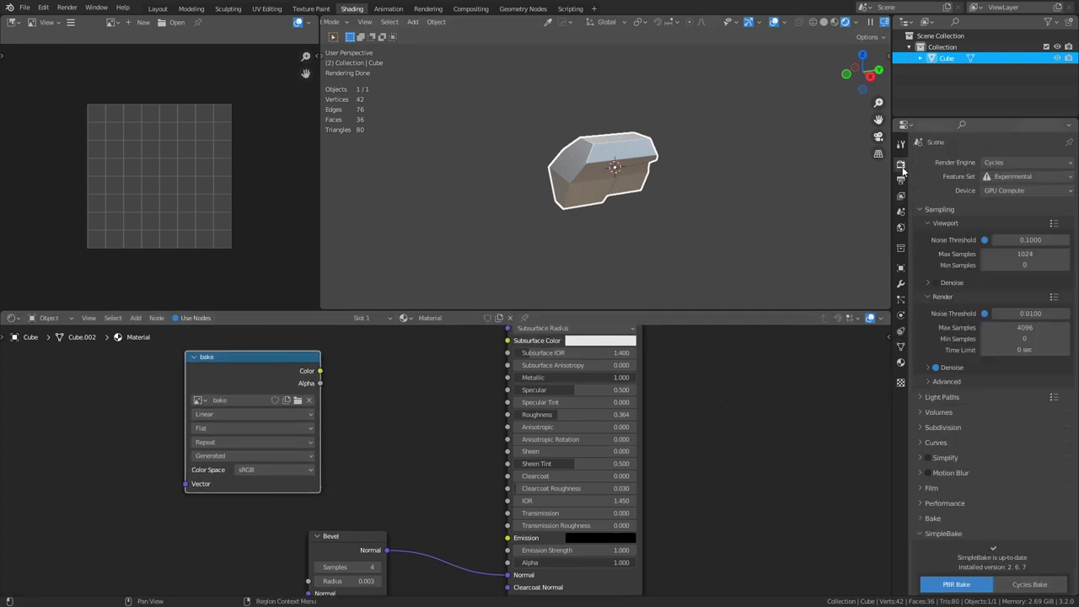
pyautogui.scroll(-3, 937, 443)
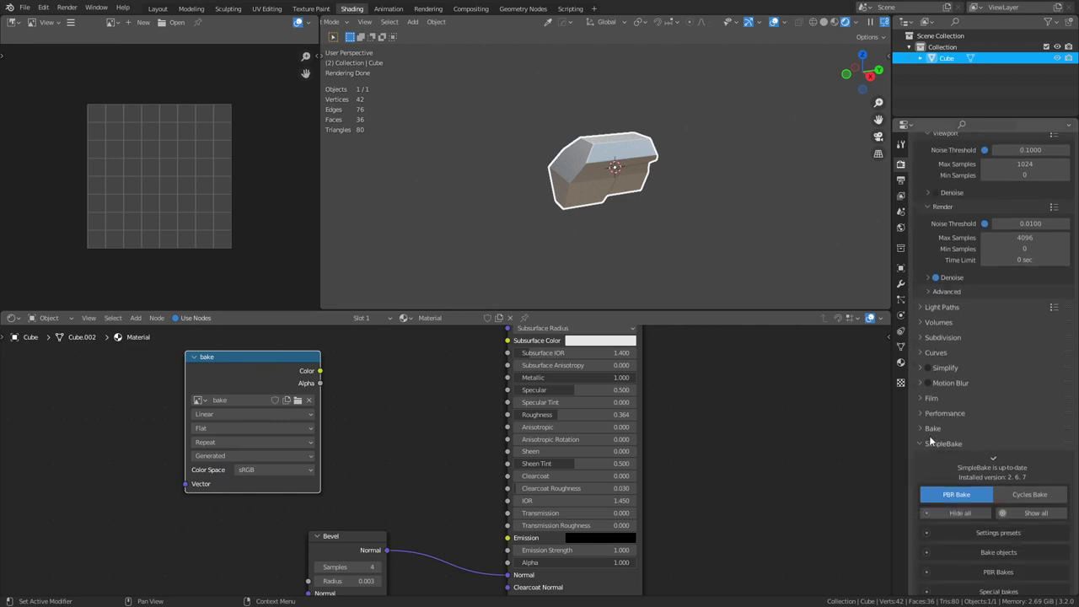
pyautogui.click(928, 430)
pyautogui.scroll(-2, 930, 429)
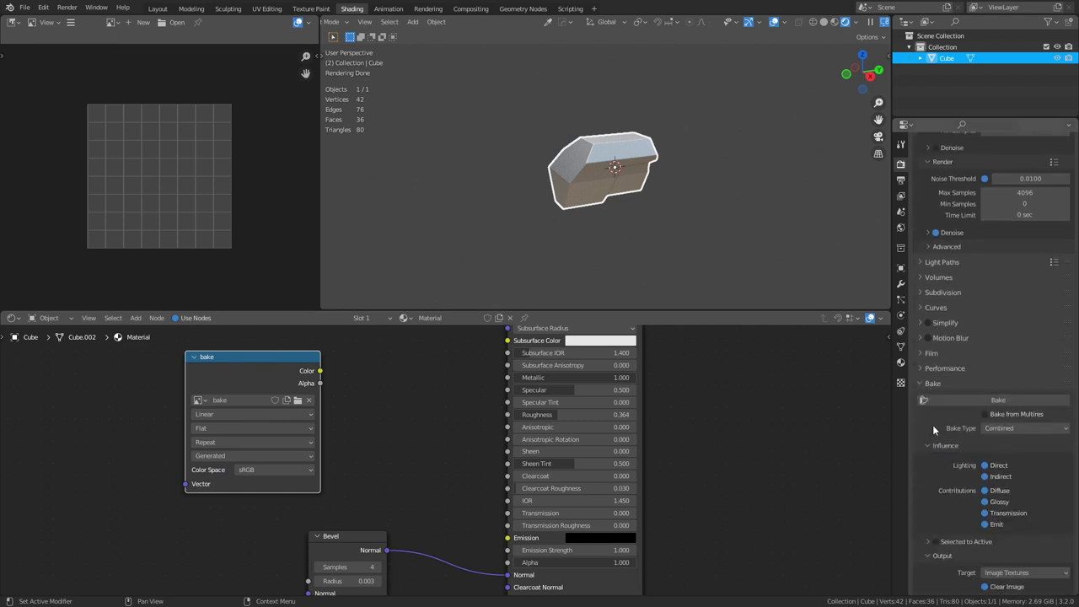
pyautogui.click(1001, 427)
pyautogui.click(998, 487)
pyautogui.scroll(-4, 945, 458)
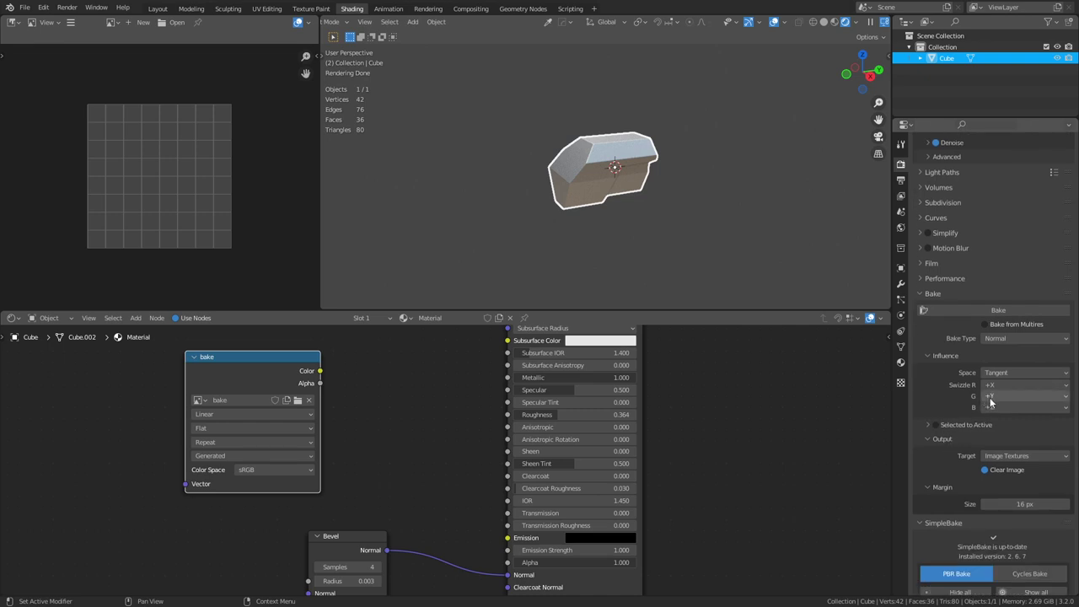
pyautogui.scroll(-3, 949, 403)
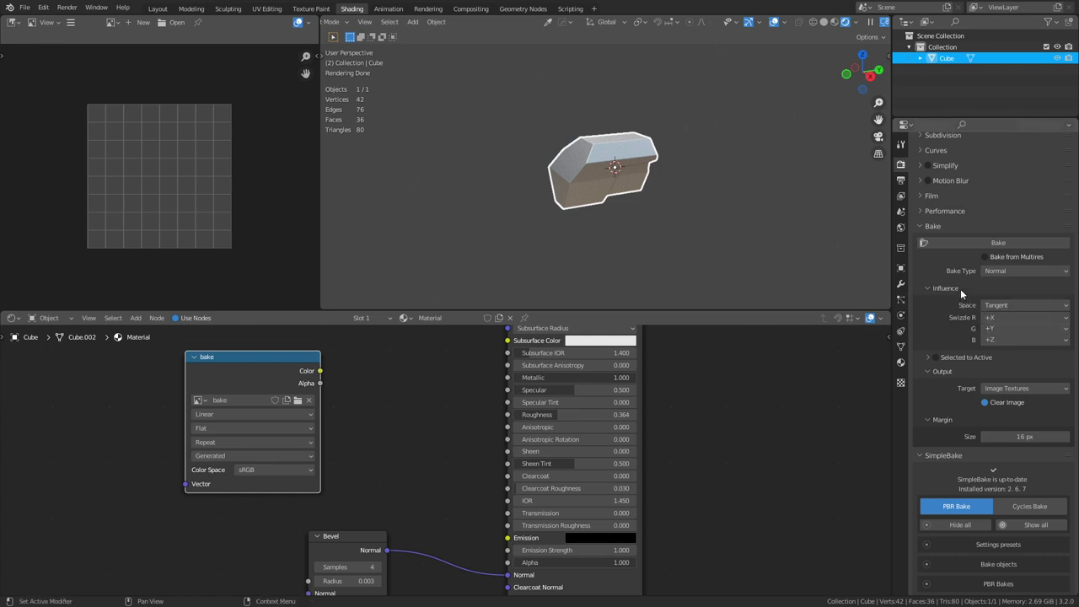
pyautogui.moveTo(287, 358); pyautogui.dragTo(298, 364)
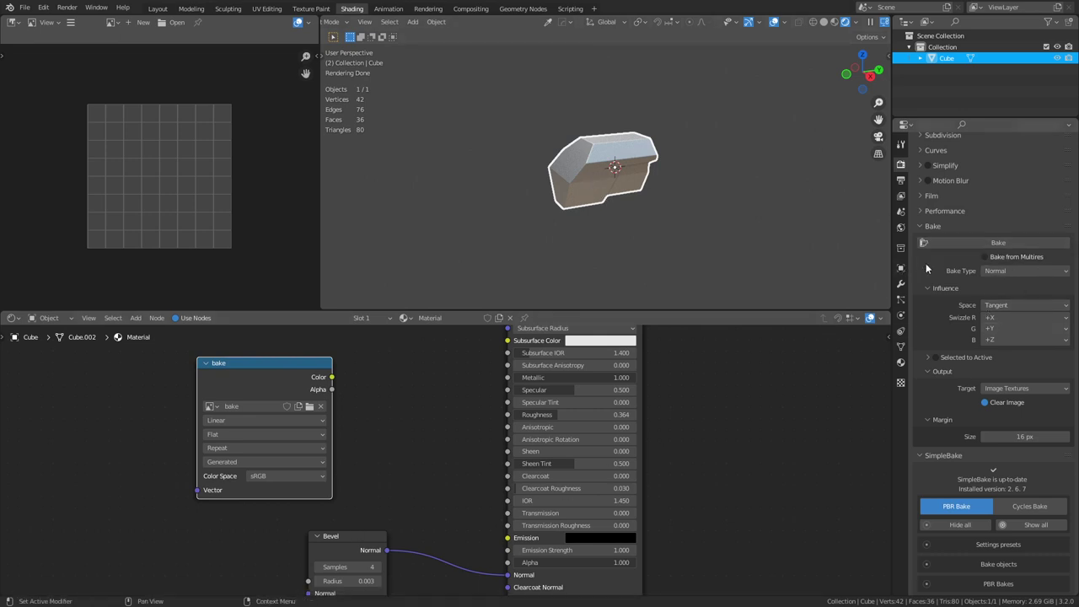
pyautogui.click(963, 243)
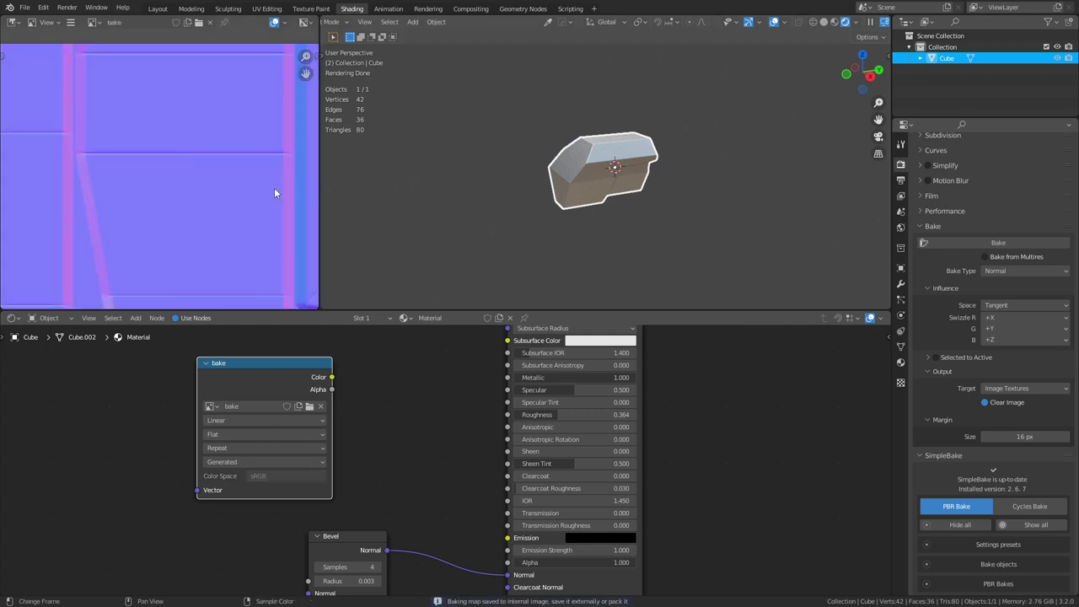
# - Examine the baked normal map closely, checking the beveled edges, the thin seam lines and the stepping along slanted edges
pyautogui.scroll(-3, 203, 157)
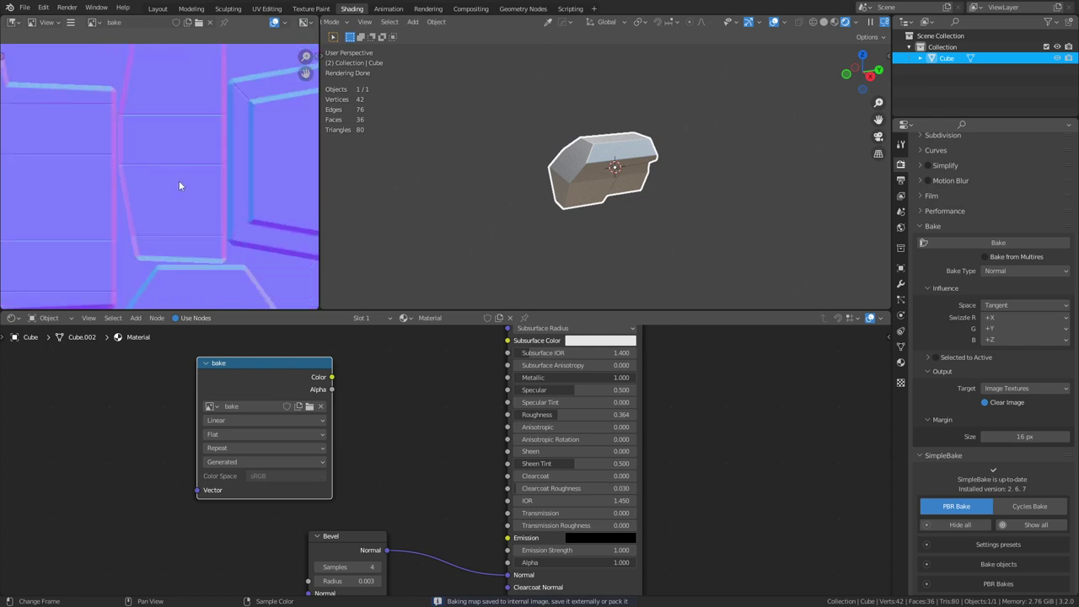
pyautogui.moveTo(144, 176); pyautogui.dragTo(218, 198, button='middle')
pyautogui.moveTo(112, 159); pyautogui.dragTo(211, 175, button='middle')
pyautogui.scroll(2, 164, 157)
pyautogui.scroll(2, 135, 111)
pyautogui.moveTo(158, 106); pyautogui.dragTo(186, 180, button='middle')
pyautogui.scroll(2, 157, 177)
pyautogui.scroll(1, 203, 172)
pyautogui.scroll(-7, 186, 180)
pyautogui.moveTo(221, 230); pyautogui.dragTo(214, 217, button='middle')
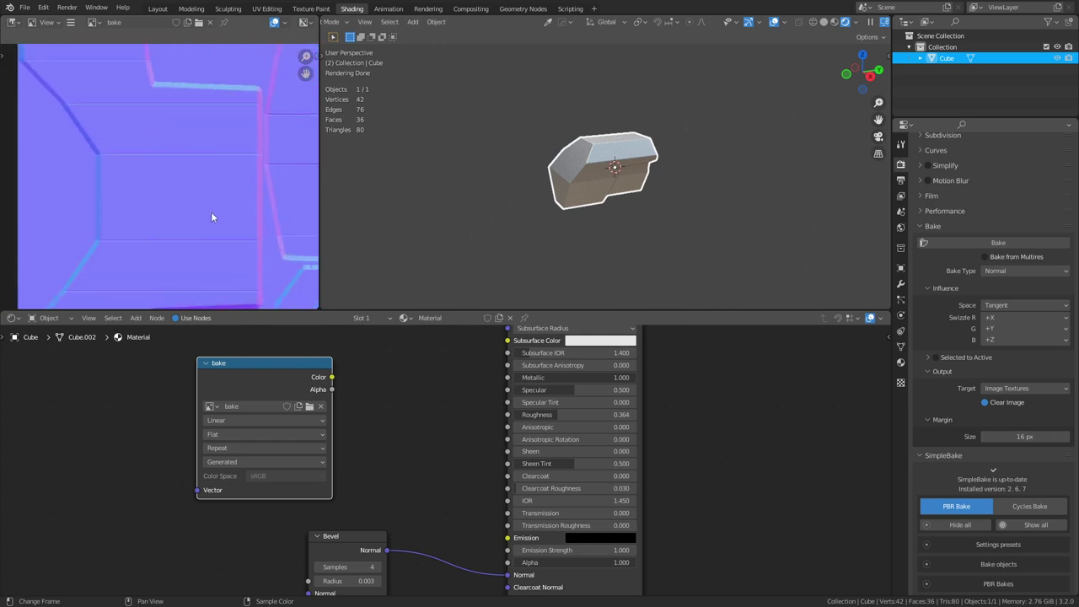
pyautogui.scroll(3, 177, 200)
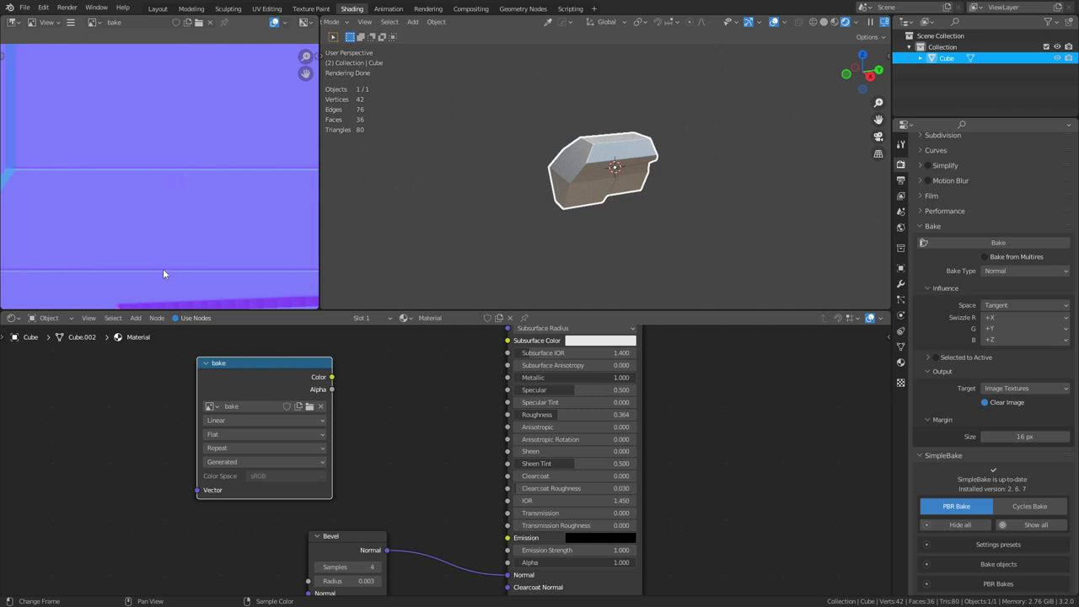
pyautogui.moveTo(221, 156); pyautogui.dragTo(220, 209, button='middle')
pyautogui.moveTo(181, 144); pyautogui.dragTo(176, 251, button='middle')
pyautogui.scroll(-3, 191, 168)
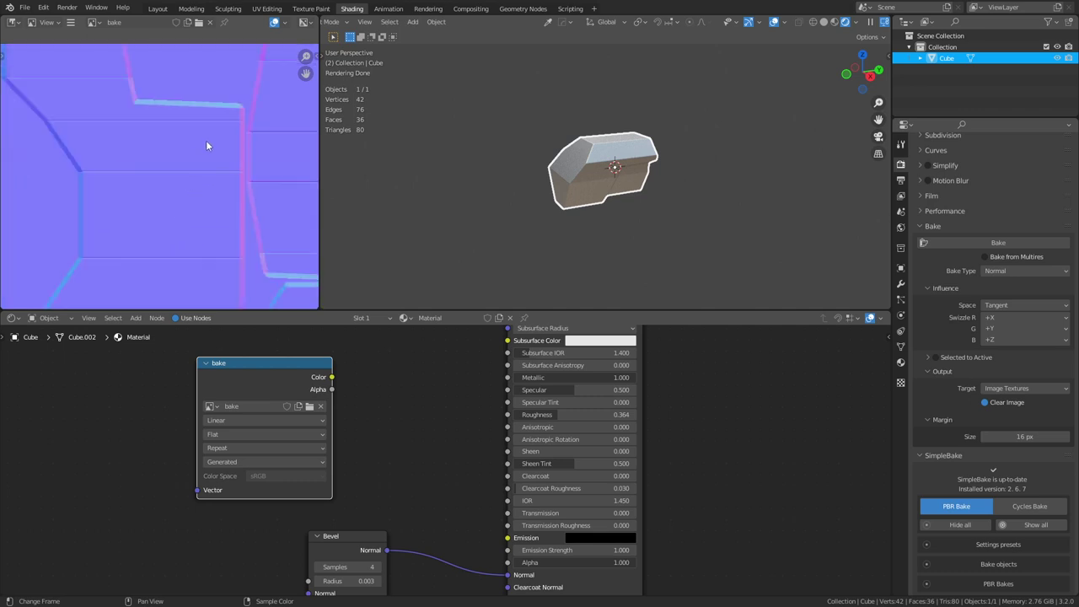
pyautogui.scroll(-1, 206, 141)
pyautogui.moveTo(203, 158); pyautogui.dragTo(184, 192, button='middle')
pyautogui.scroll(2, 190, 176)
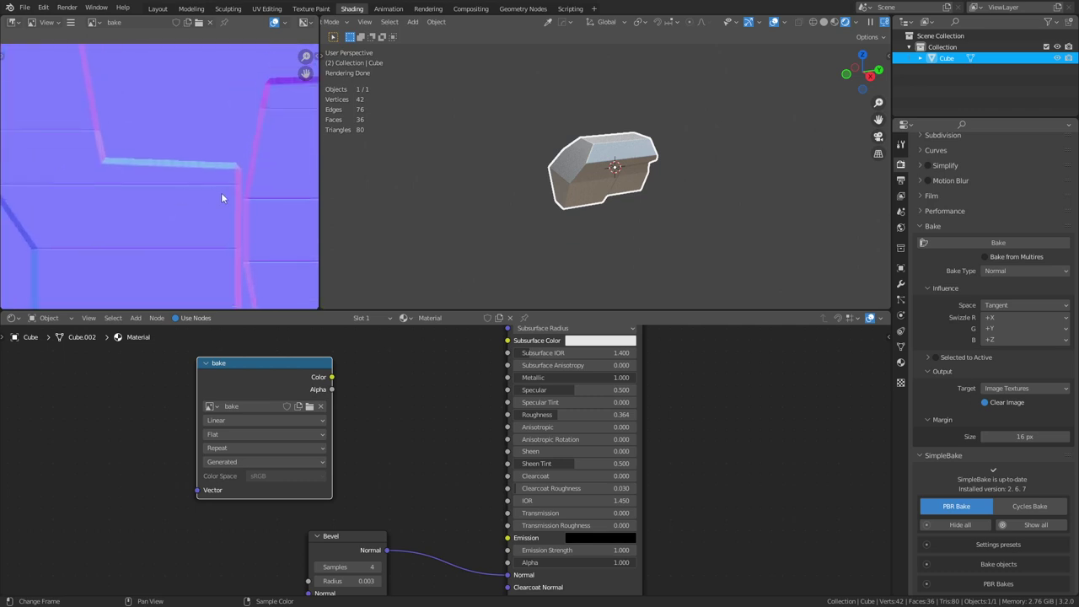
pyautogui.scroll(4, 149, 176)
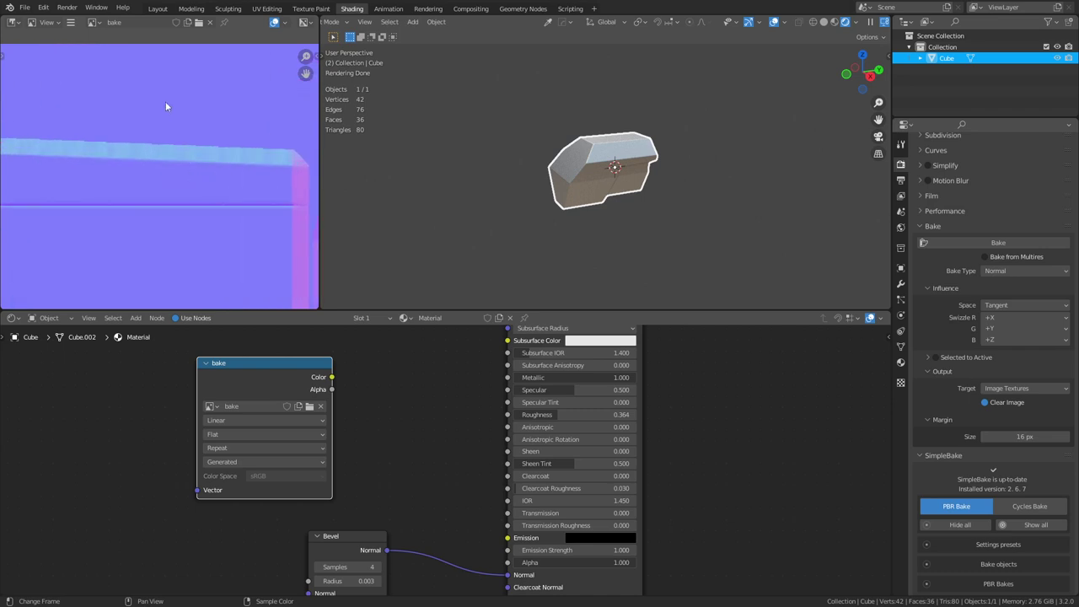
pyautogui.scroll(3, 156, 135)
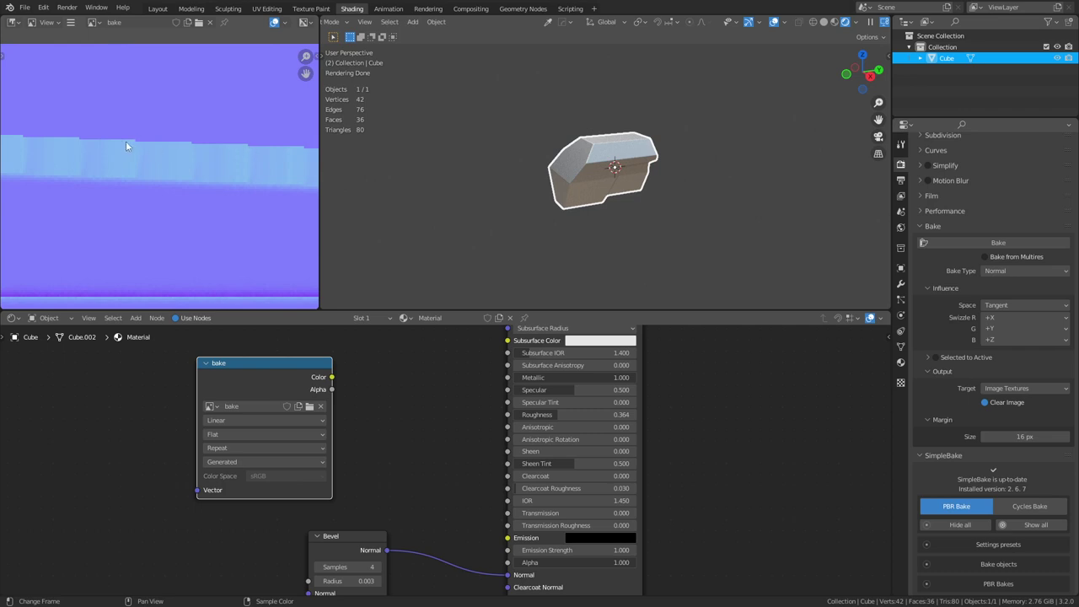
pyautogui.moveTo(155, 146); pyautogui.dragTo(133, 221, button='middle')
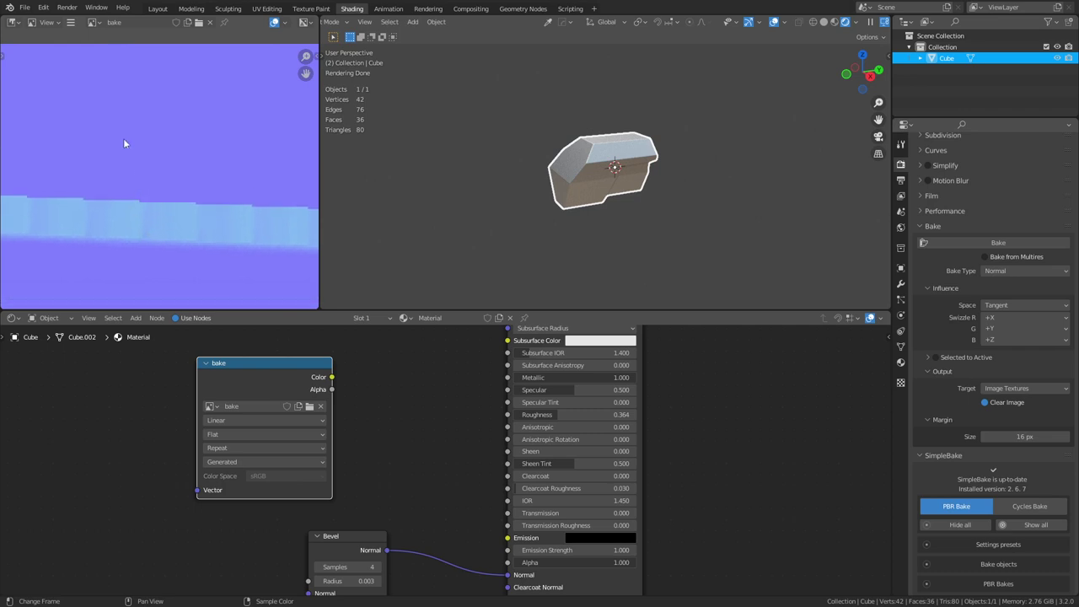
# - Resize the bake image to 1024 x 1024 px
pyautogui.click(71, 23)
pyautogui.moveTo(121, 48)
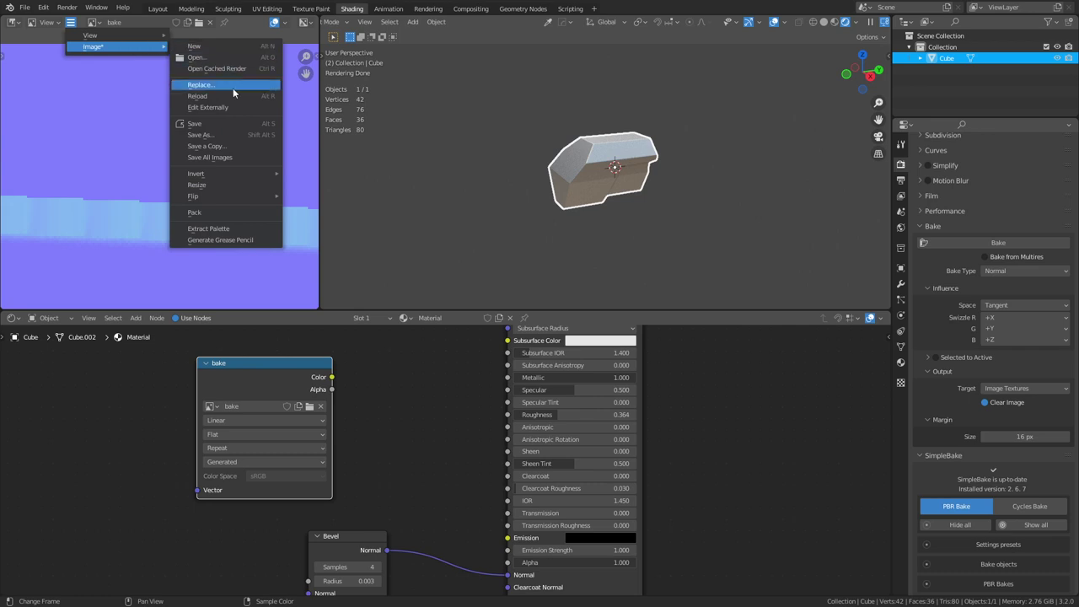
pyautogui.moveTo(236, 172)
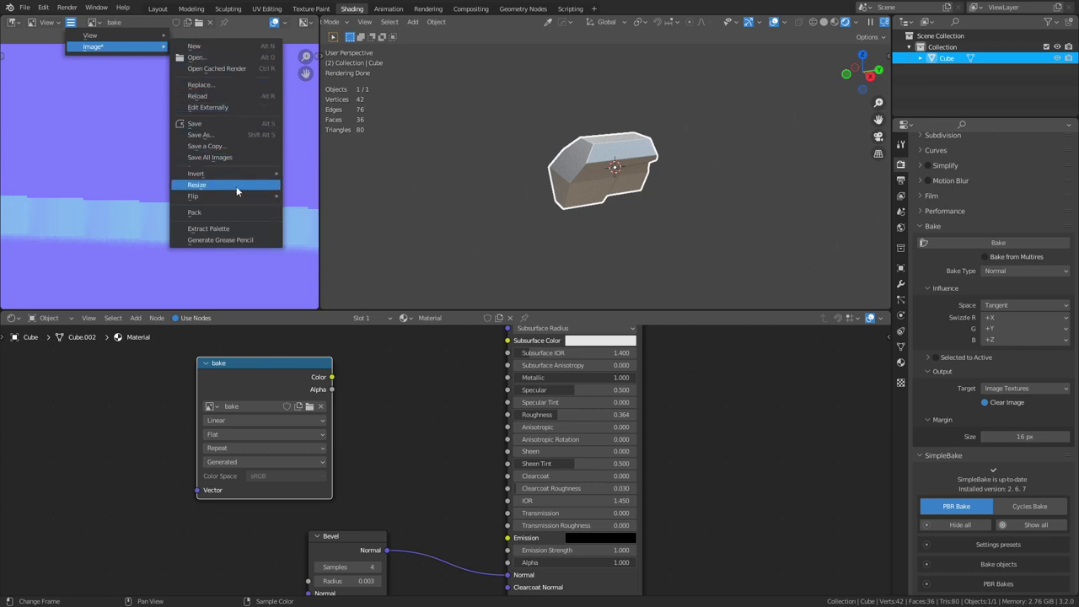
pyautogui.click(237, 185)
pyautogui.click(271, 207)
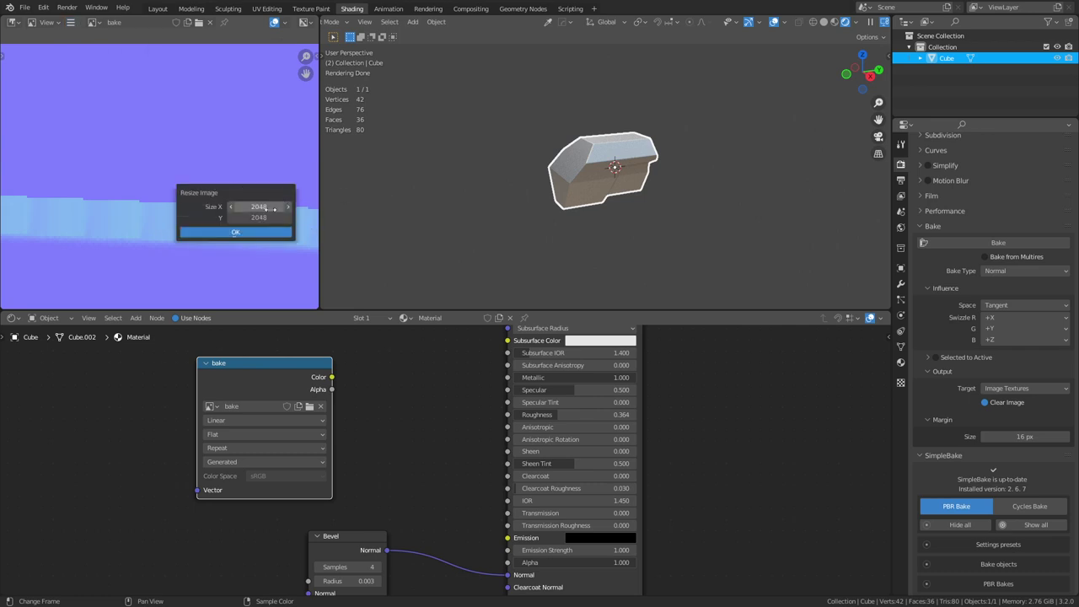
pyautogui.write('1024')
pyautogui.press('Tab')
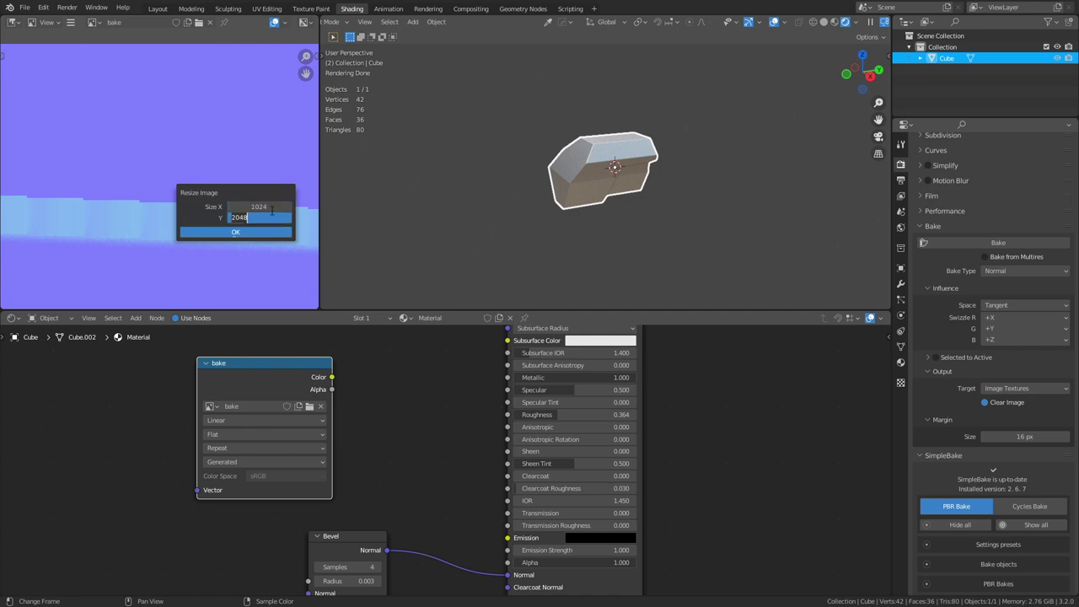
pyautogui.write('10')
pyautogui.press('Return')
pyautogui.press('Return')
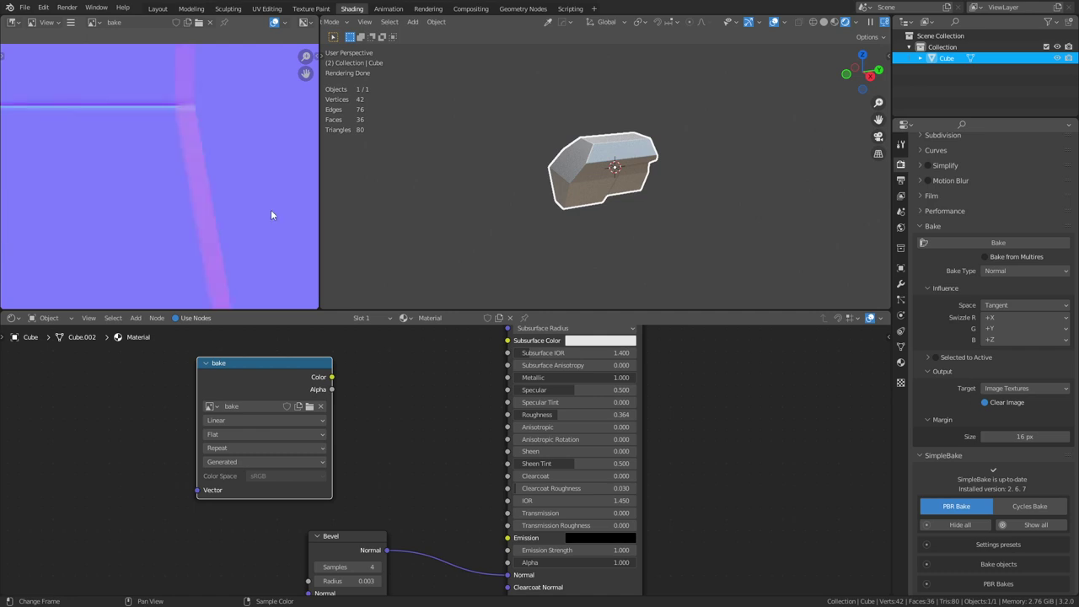
# - Check the edges of the resized normal map and save it over normal.png on the Desktop as a PNG with 16-bit color depth
pyautogui.scroll(-6, 204, 178)
pyautogui.scroll(7, 142, 152)
pyautogui.moveTo(219, 231); pyautogui.dragTo(160, 151, button='middle')
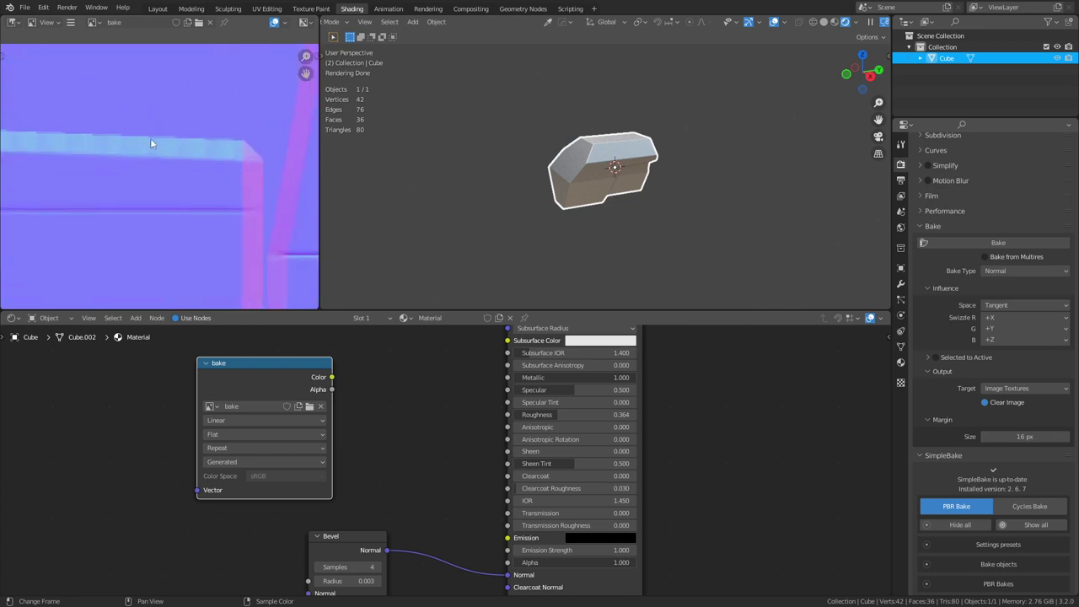
pyautogui.scroll(-2, 229, 181)
pyautogui.moveTo(248, 232); pyautogui.dragTo(214, 187, button='middle')
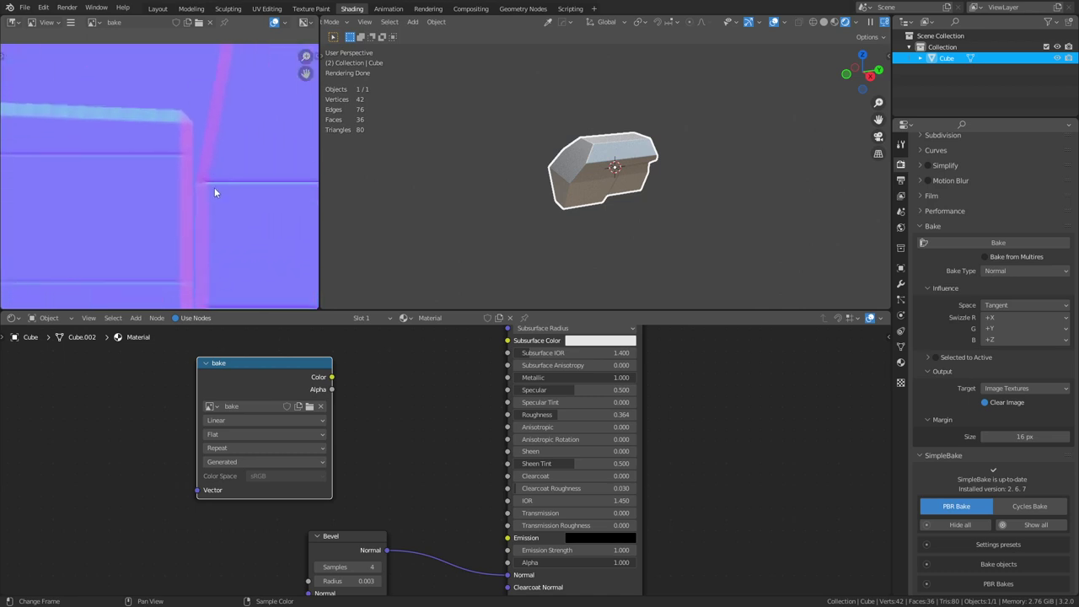
pyautogui.scroll(-3, 207, 199)
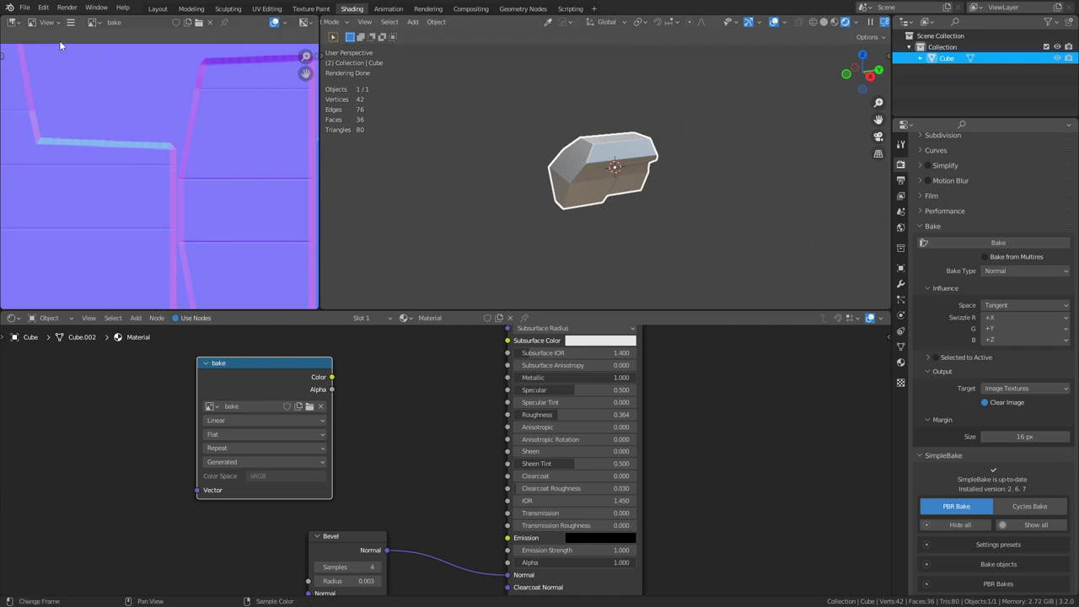
pyautogui.click(71, 22)
pyautogui.moveTo(114, 55)
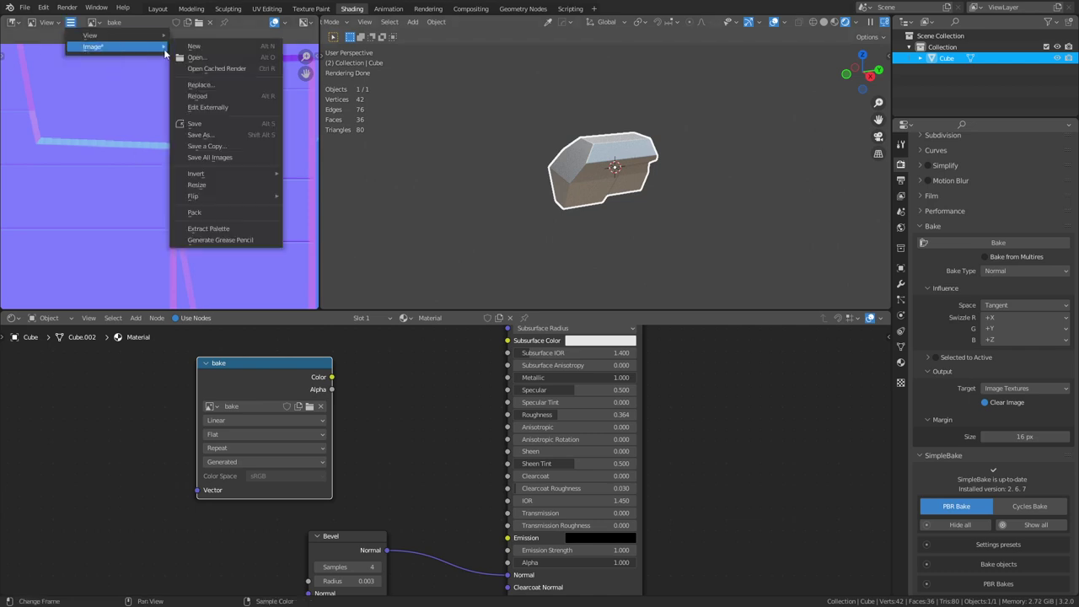
pyautogui.click(230, 135)
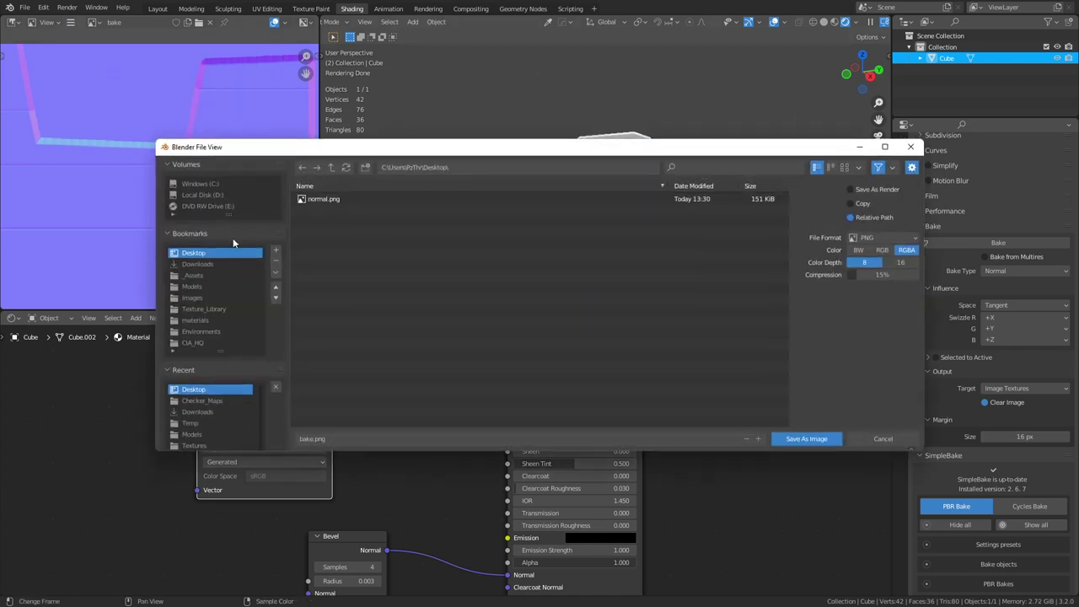
pyautogui.click(322, 199)
pyautogui.click(850, 216)
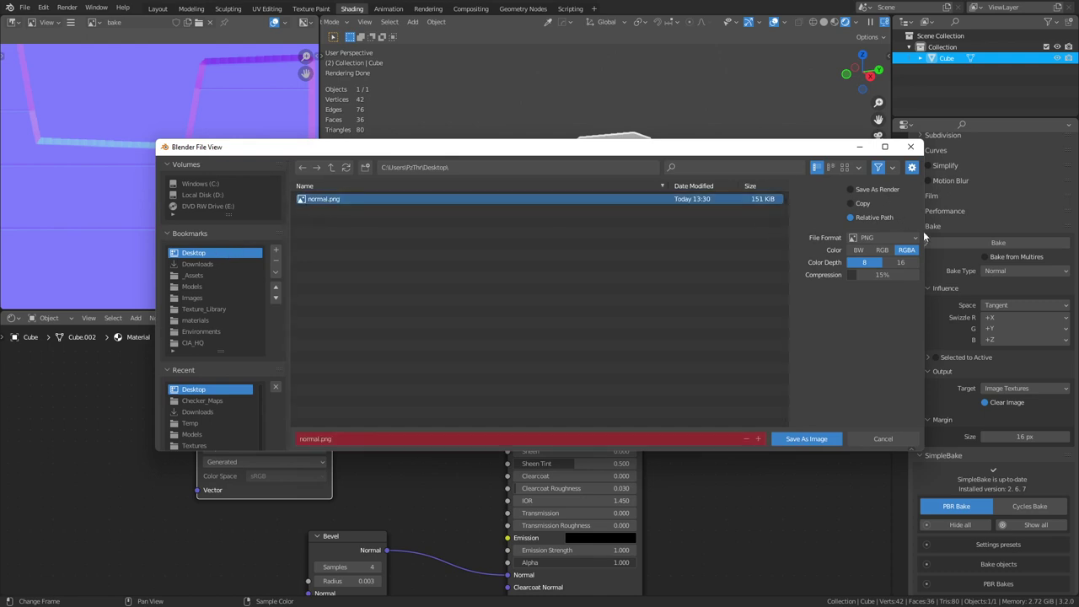
pyautogui.click(906, 266)
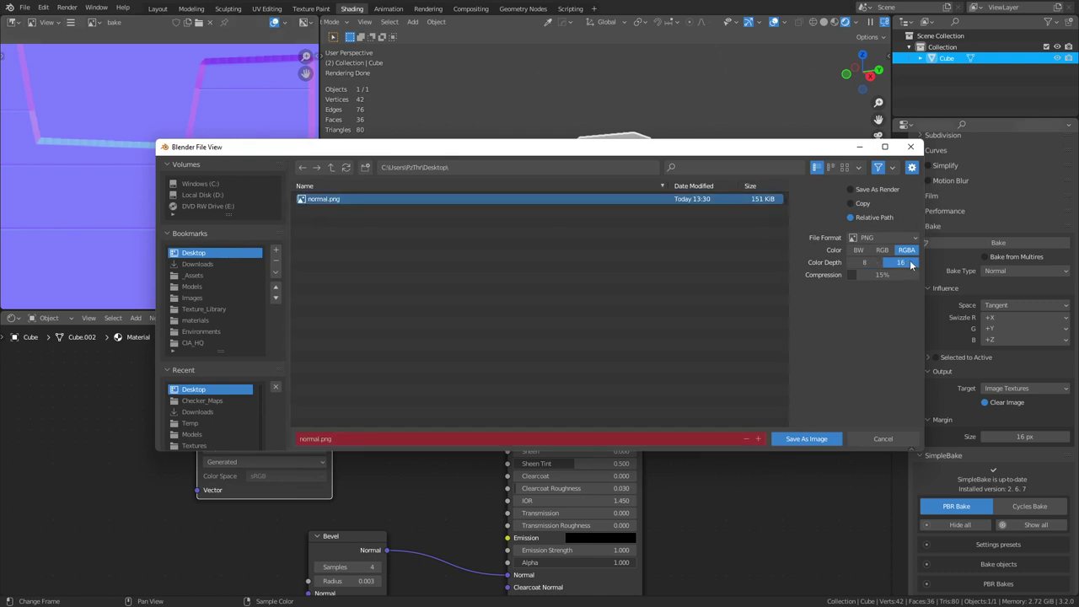
pyautogui.click(814, 439)
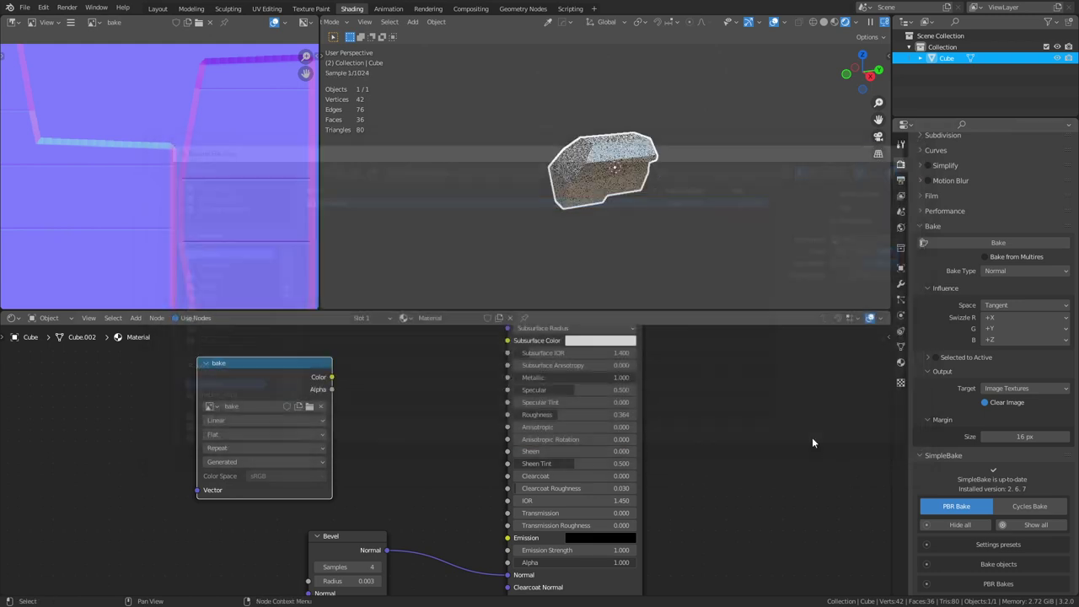
# - Unlink the object's material, create a new one and add an Image Texture node beside its Principled BSDF
pyautogui.click(510, 318)
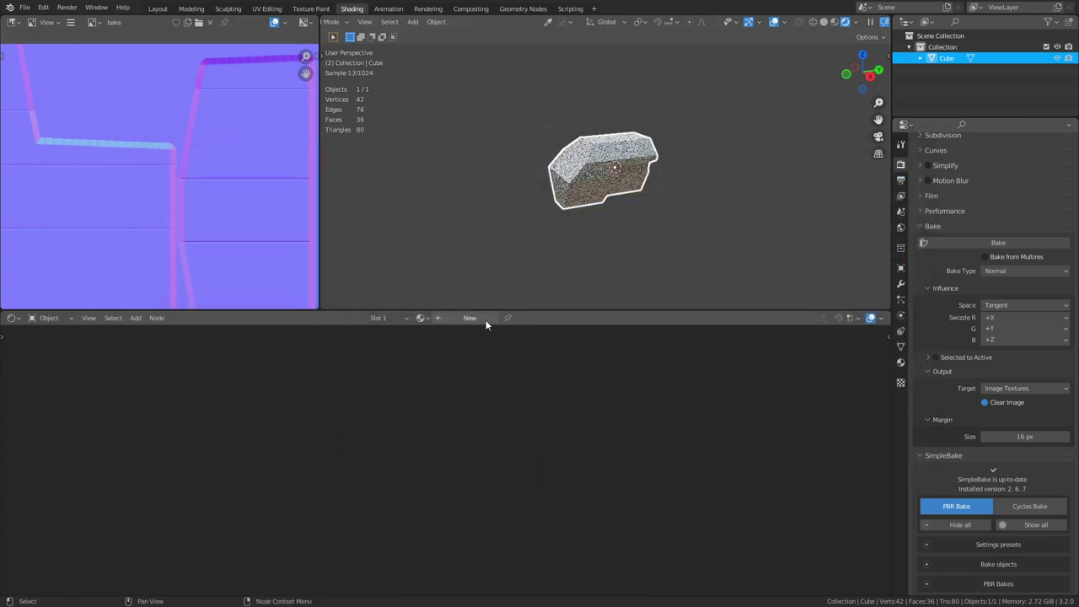
pyautogui.click(470, 317)
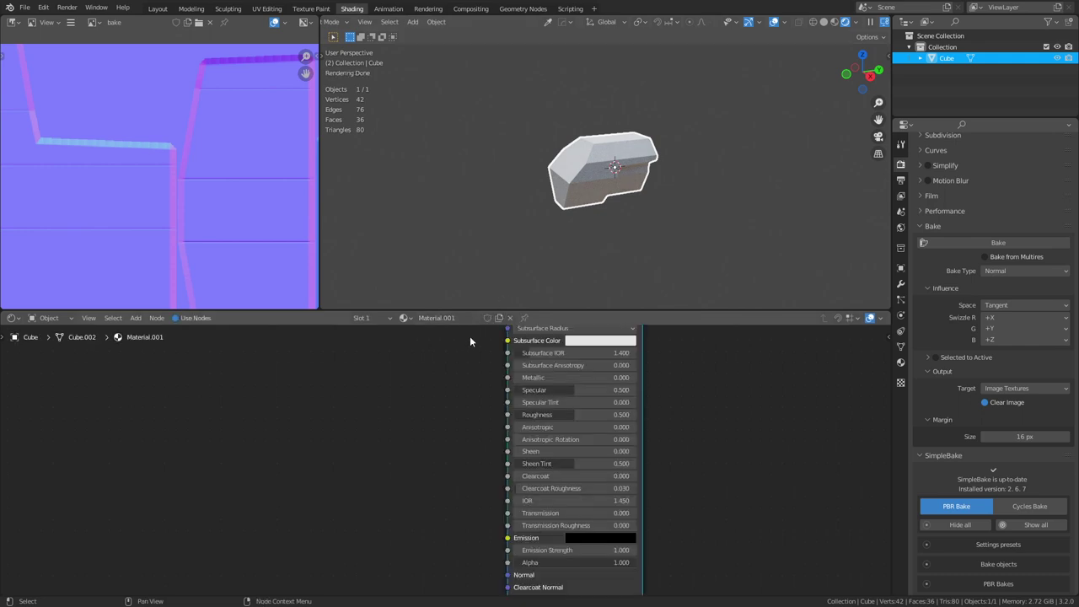
pyautogui.hotkey('shift', 'a')
pyautogui.moveTo(391, 436)
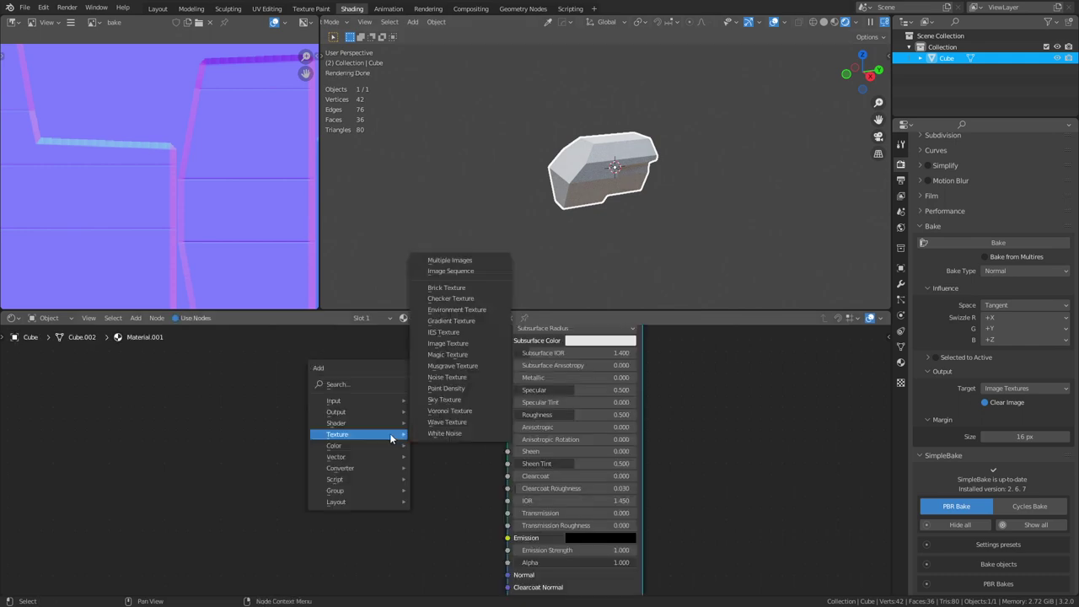
pyautogui.click(469, 345)
pyautogui.click(244, 370)
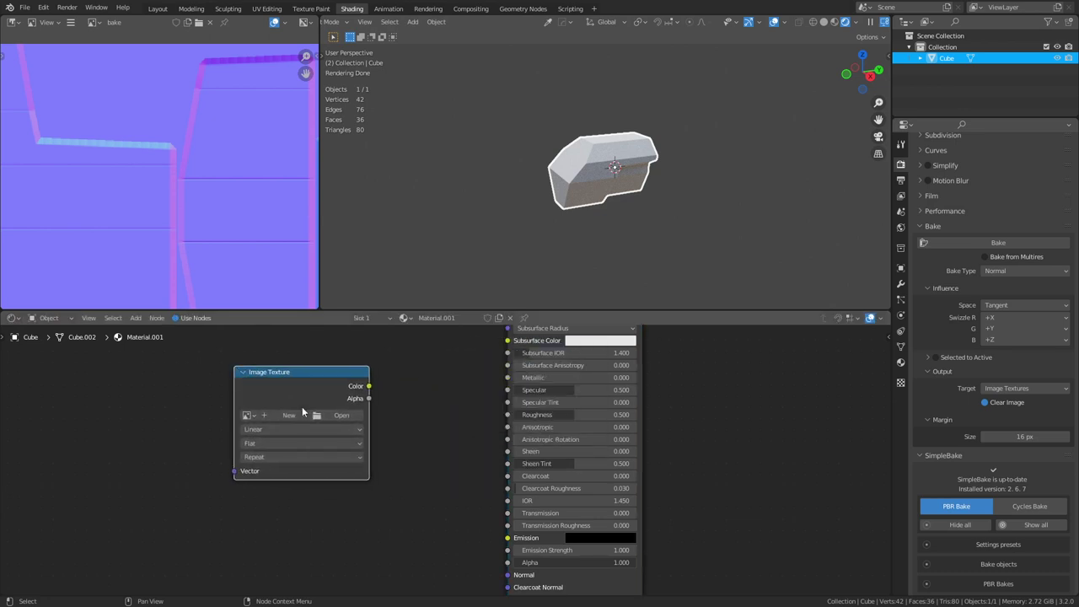
# - Load normal.png from the Desktop into the Image Texture node and set its color space to Non-Color
pyautogui.click(337, 418)
pyautogui.click(193, 252)
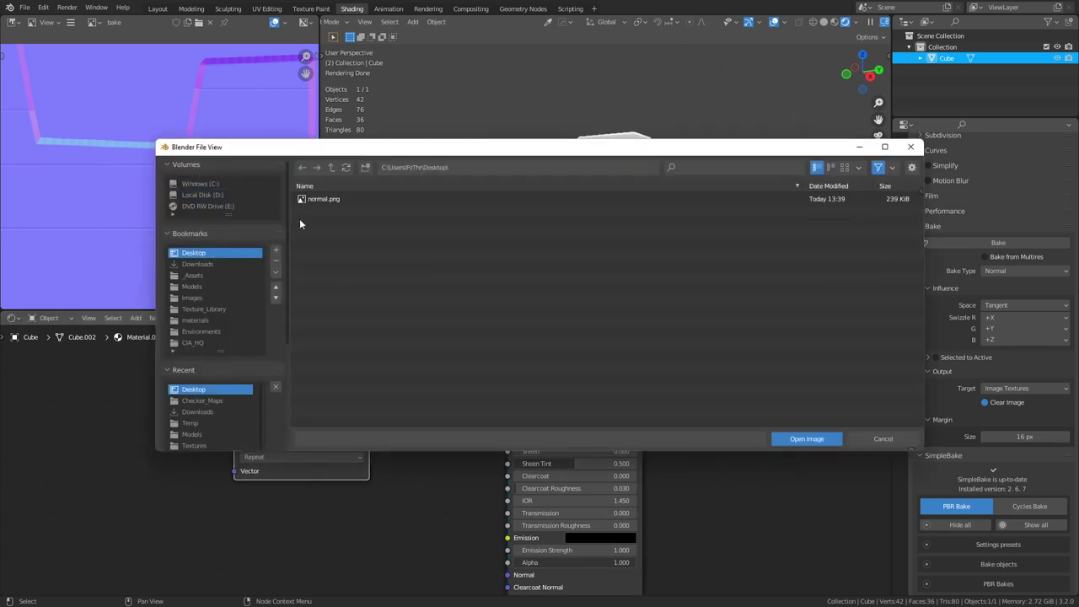
pyautogui.doubleClick(316, 199)
pyautogui.keyDown('shift'); pyautogui.scroll(-2, 345, 464); pyautogui.keyUp('shift')
pyautogui.click(329, 433)
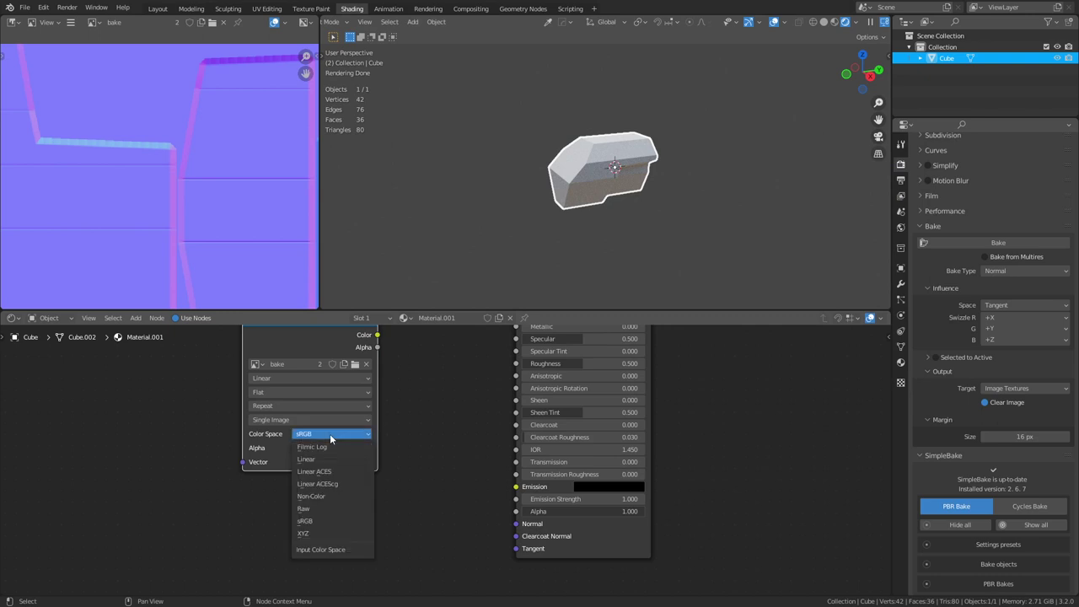
pyautogui.click(327, 498)
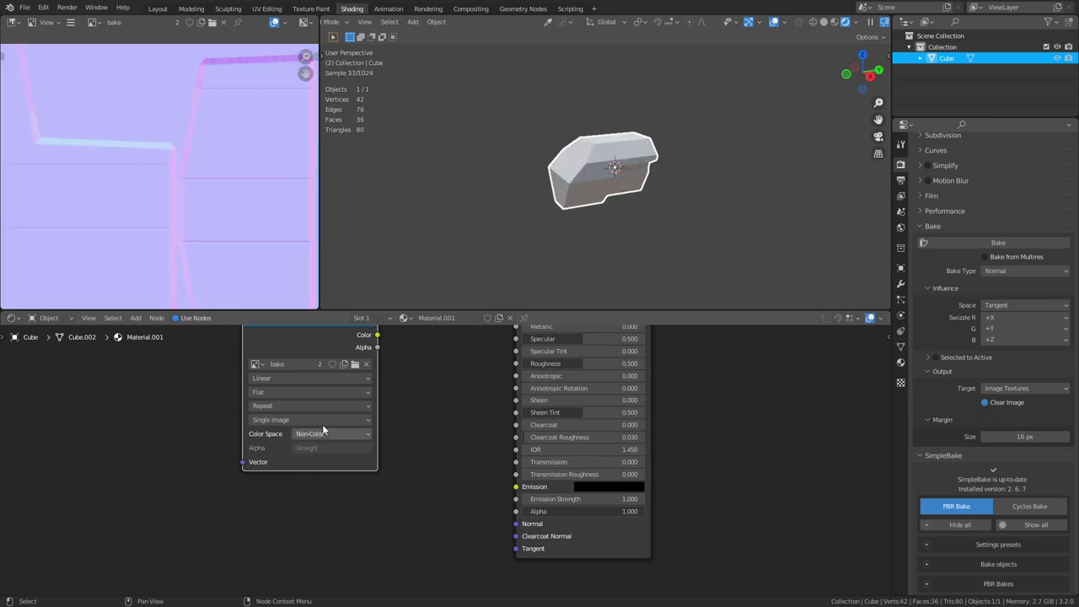
# - Add a Normal Map node and wire the bake texture's Color through it into the Principled BSDF's Normal input
pyautogui.moveTo(318, 343); pyautogui.dragTo(295, 455)
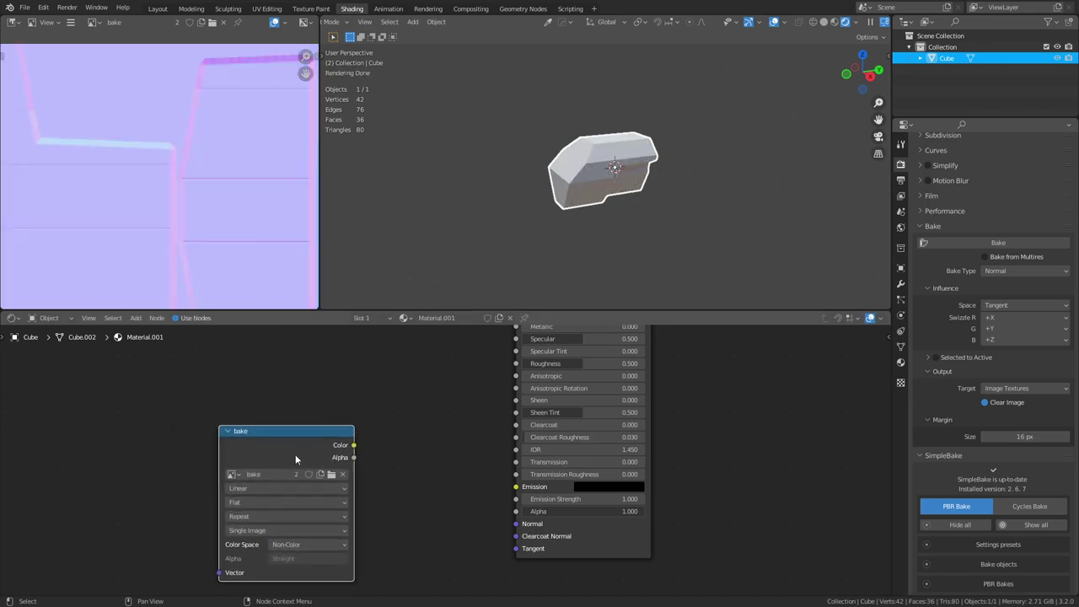
pyautogui.moveTo(395, 484); pyautogui.dragTo(391, 451, button='middle')
pyautogui.hotkey('shift', 'a')
pyautogui.moveTo(391, 457)
pyautogui.moveTo(395, 475)
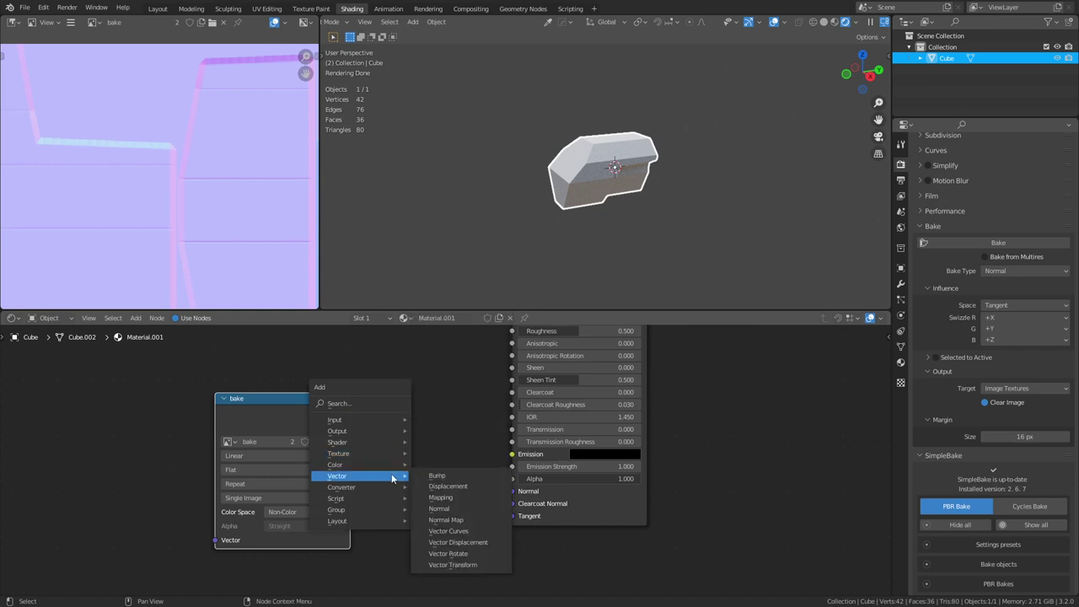
pyautogui.click(454, 520)
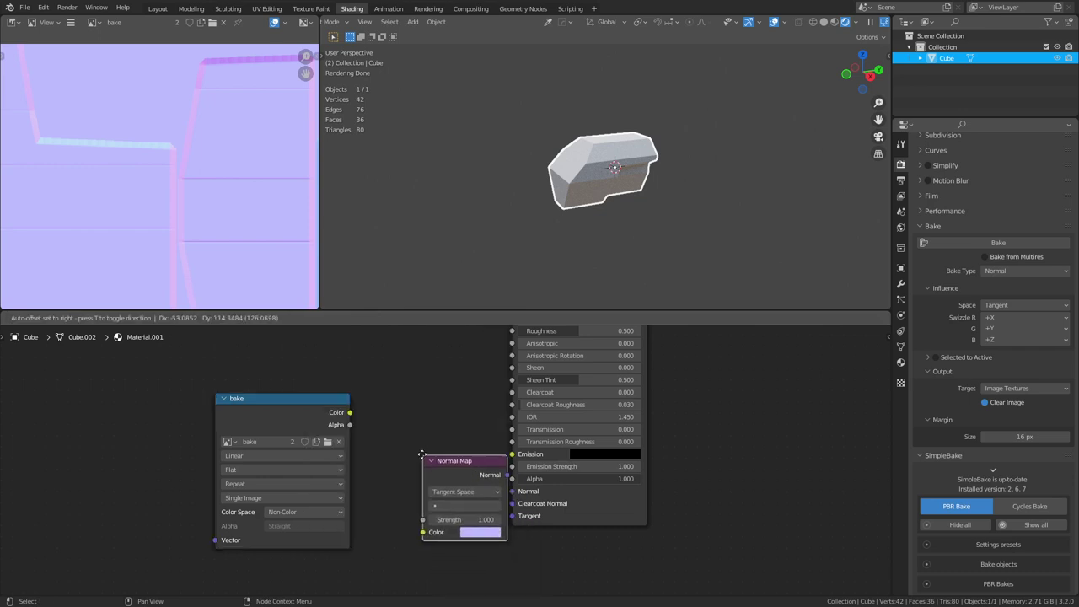
pyautogui.click(427, 502)
pyautogui.moveTo(349, 413); pyautogui.dragTo(395, 506)
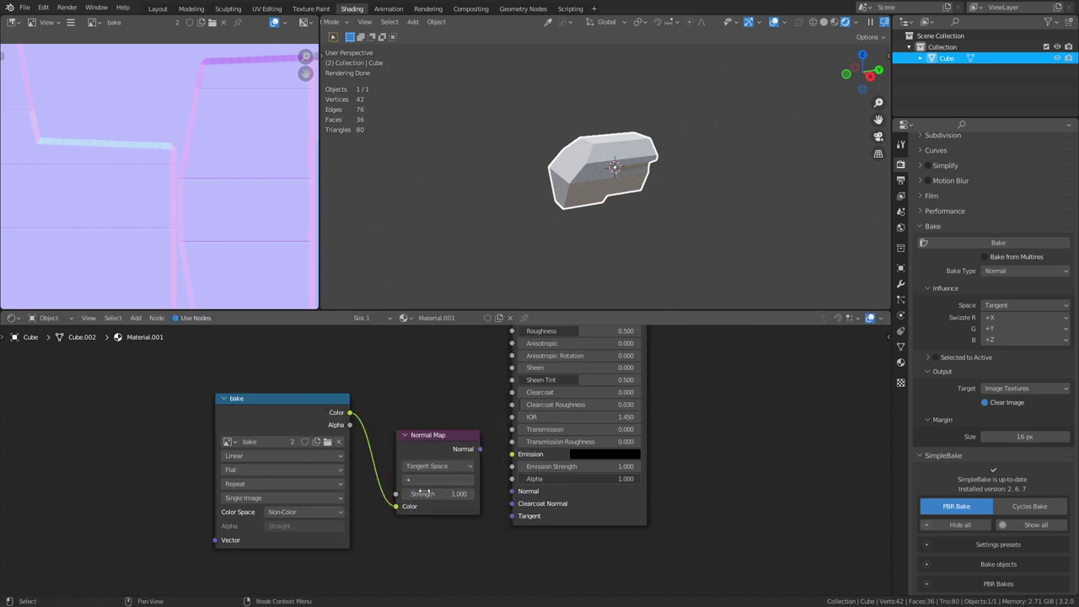
pyautogui.moveTo(479, 449); pyautogui.dragTo(511, 491)
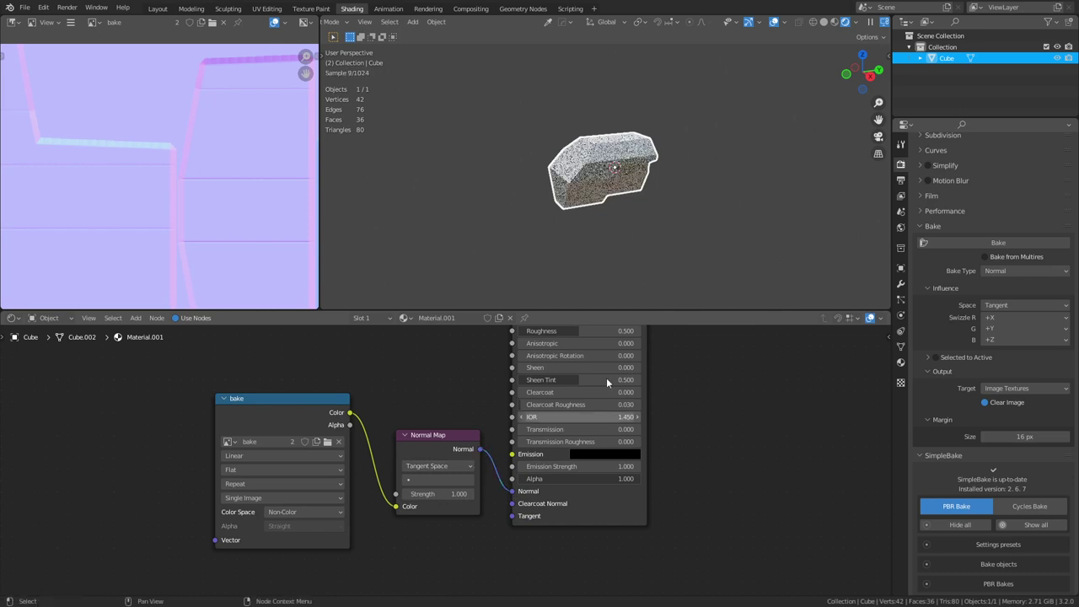
# - Show the object in Material Preview and set the Principled BSDF's Metallic to 1.000 and Roughness to 0.345
pyautogui.click(730, 161)
pyautogui.press('z')
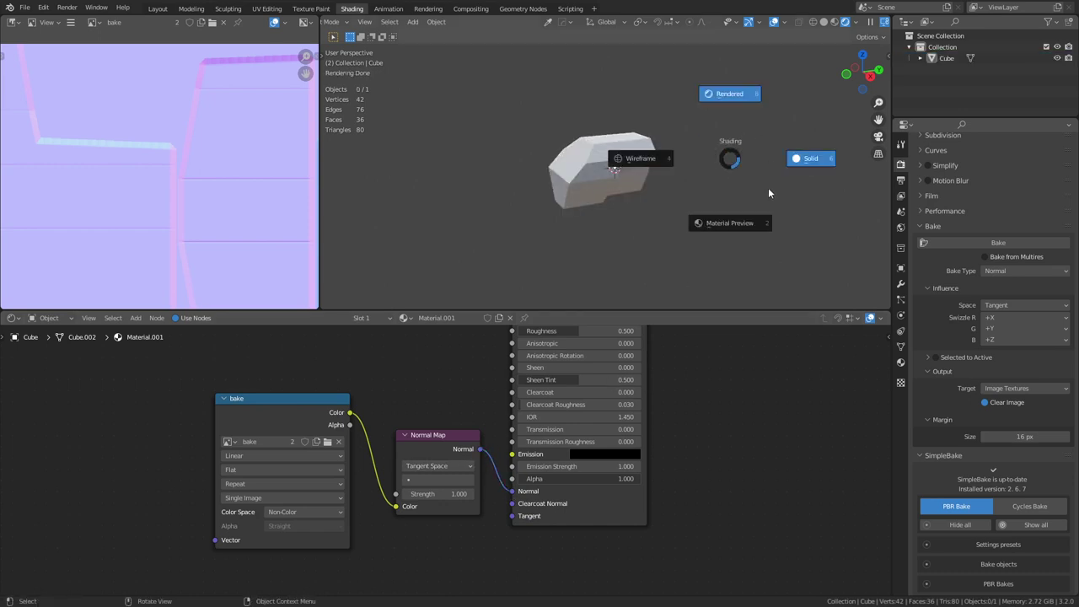
pyautogui.click(746, 224)
pyautogui.scroll(3, 746, 223)
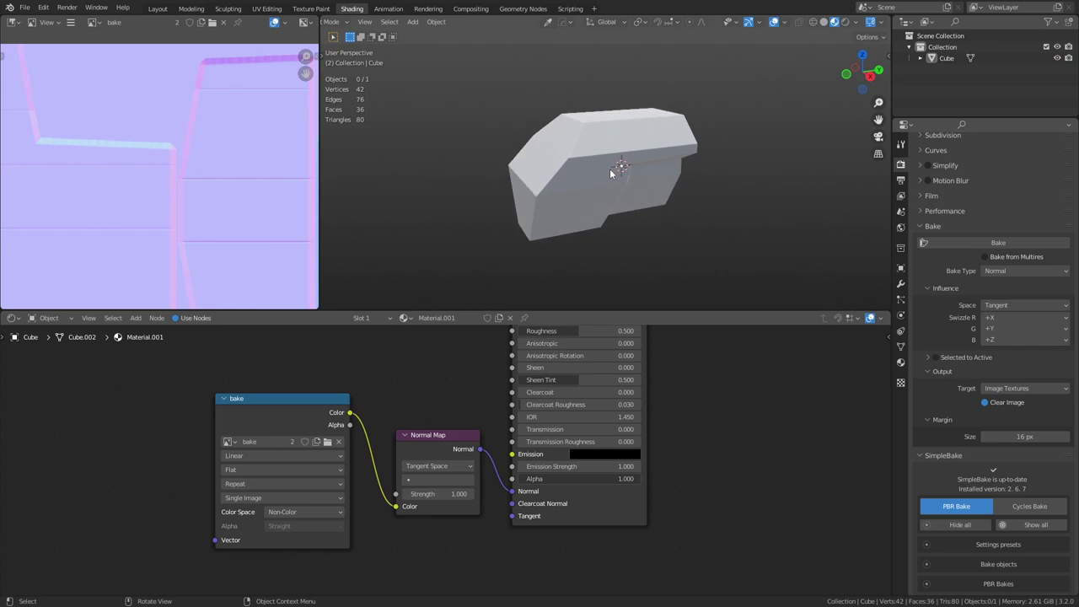
pyautogui.moveTo(573, 322); pyautogui.dragTo(600, 413, button='middle')
pyautogui.moveTo(600, 420); pyautogui.dragTo(666, 383)
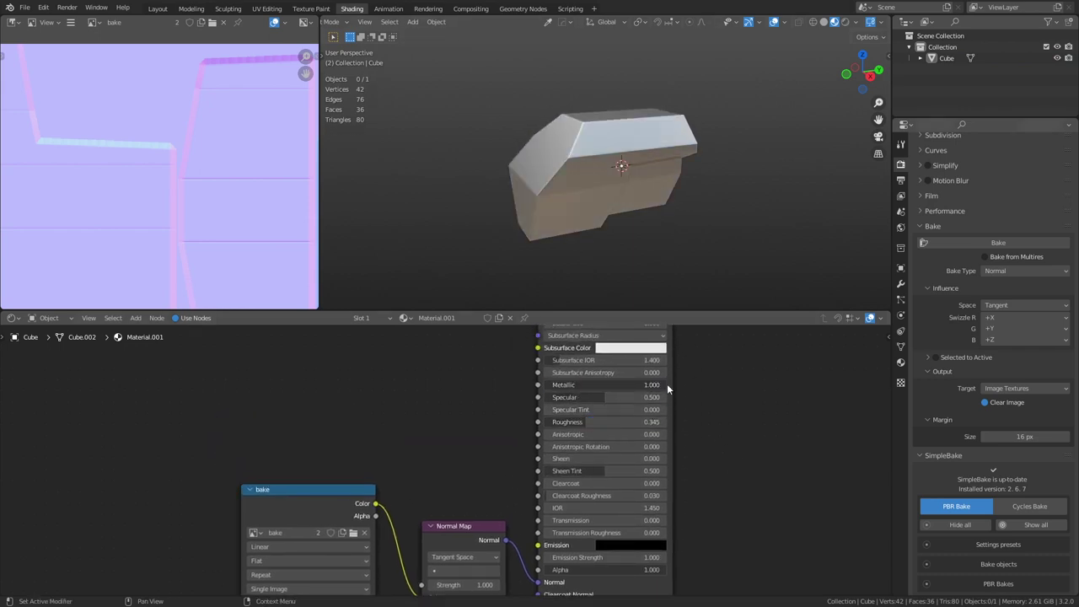
# - Examine the baked edges from several sides of the object and up close at the front corner
pyautogui.scroll(2, 629, 225)
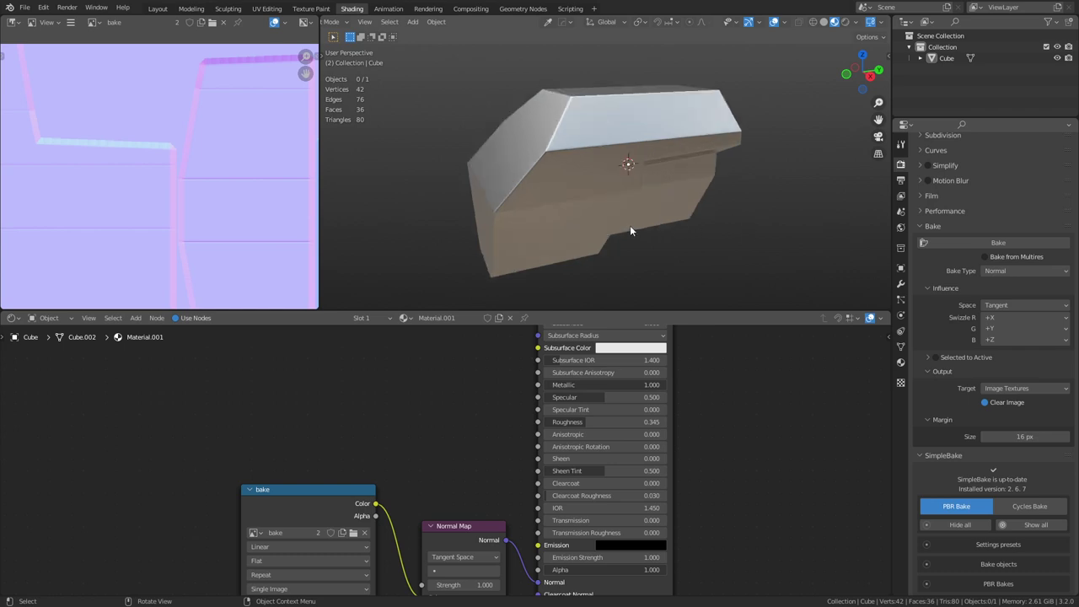
pyautogui.moveTo(630, 225); pyautogui.dragTo(637, 172, button='middle')
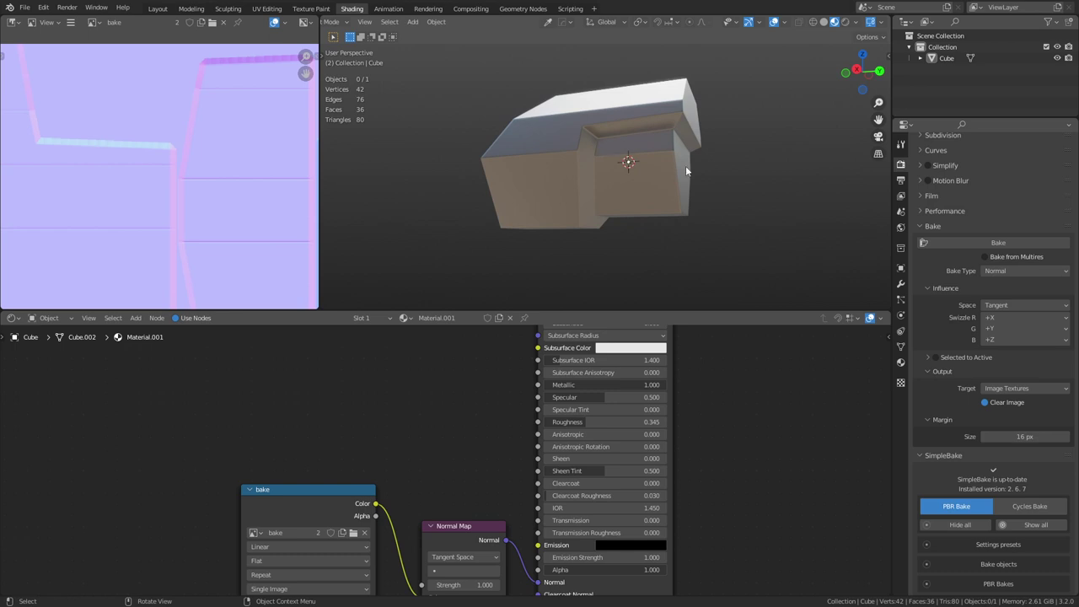
pyautogui.moveTo(481, 171); pyautogui.dragTo(653, 191, button='middle')
pyautogui.scroll(8, 651, 183)
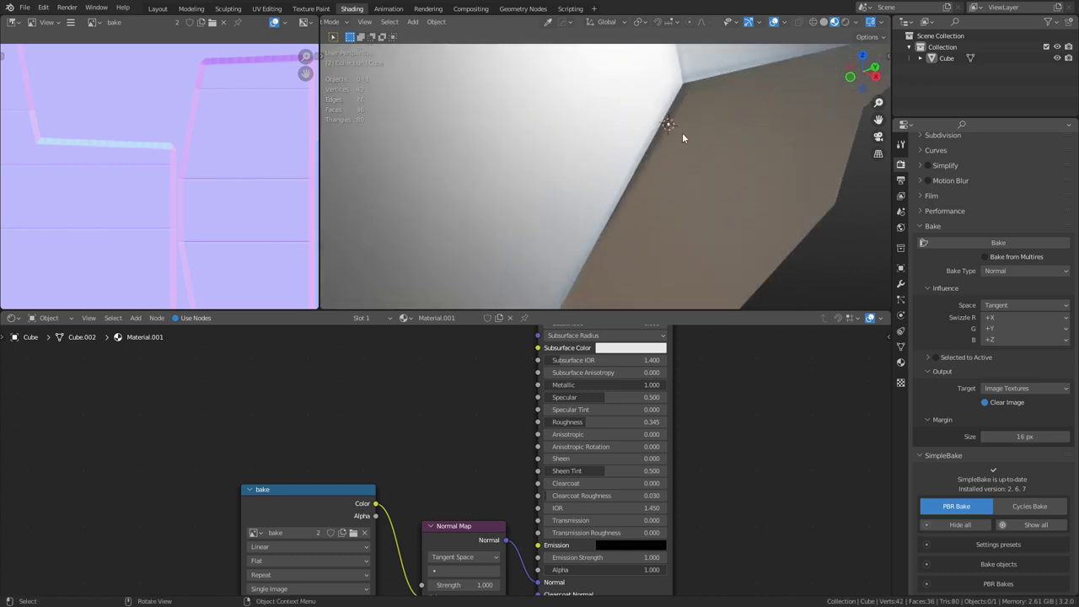
pyautogui.scroll(2, 622, 205)
pyautogui.keyDown('shift'); pyautogui.moveTo(621, 205); pyautogui.dragTo(625, 180, button='middle'); pyautogui.keyUp('shift')
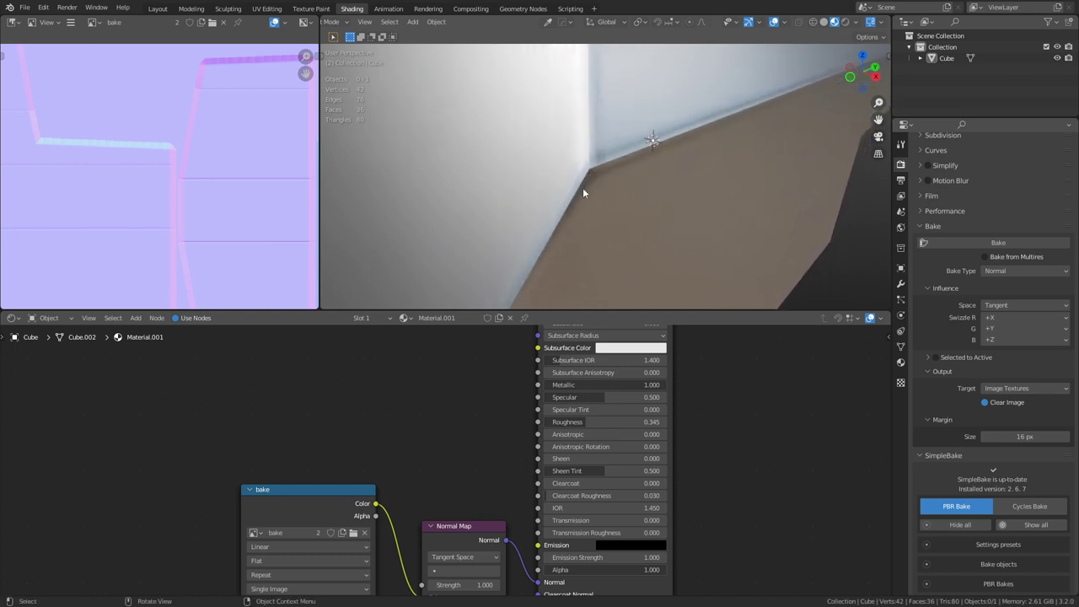
pyautogui.scroll(-10, 632, 143)
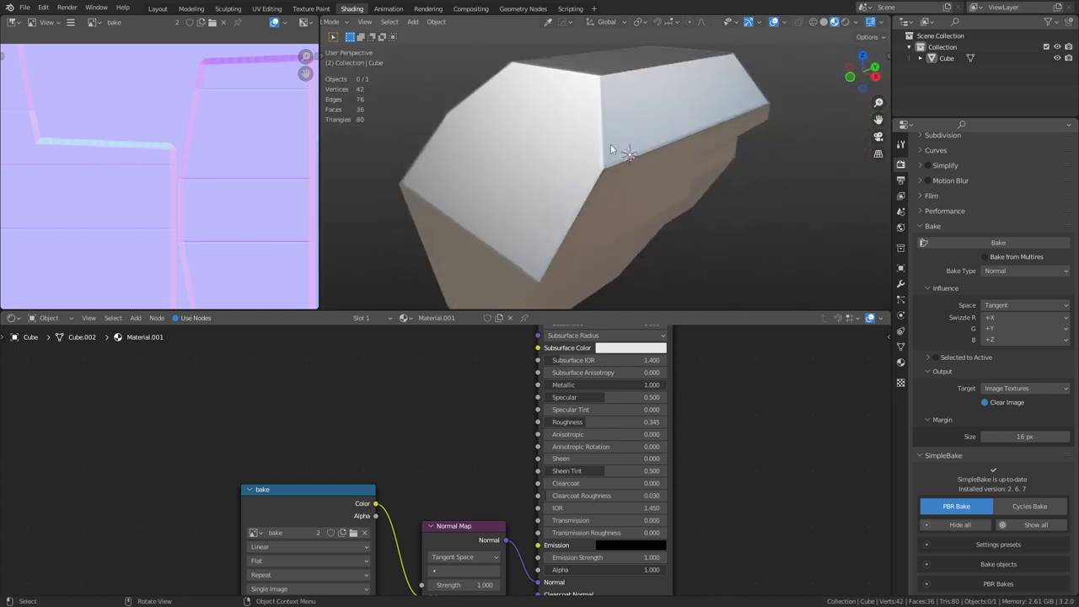
# - Show the object in Solid shading in the Layout workspace and examine the front corner's shading
pyautogui.click(156, 11)
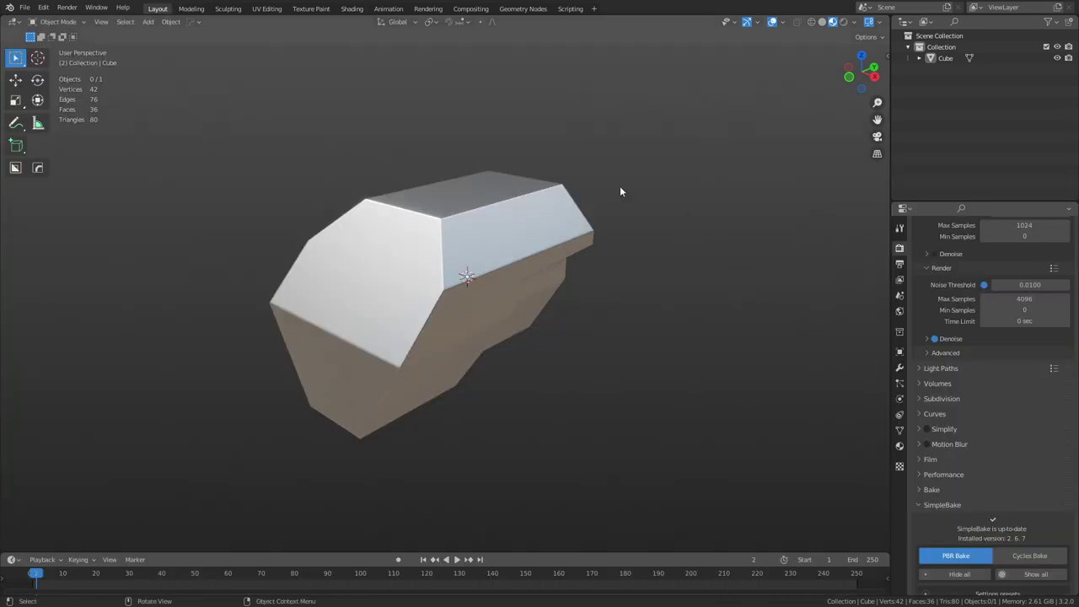
pyautogui.moveTo(619, 188)
pyautogui.mouseDown(button='middle')
pyautogui.moveTo(629, 279)
pyautogui.moveTo(681, 238)
pyautogui.mouseUp(button='middle')
pyautogui.press('z')
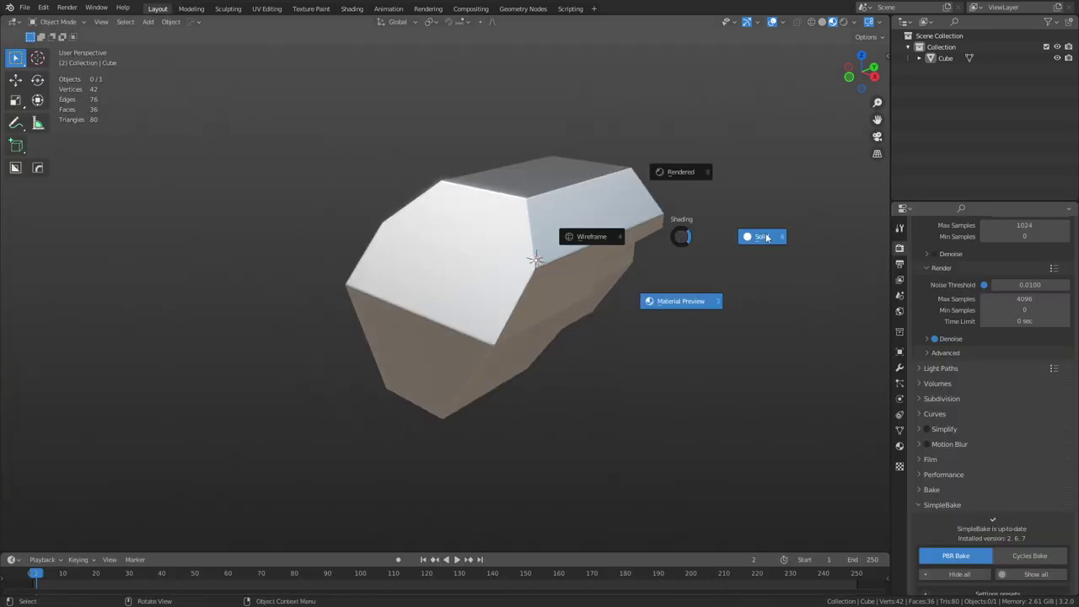
pyautogui.click(687, 238)
pyautogui.moveTo(676, 290)
pyautogui.mouseDown(button='middle')
pyautogui.moveTo(599, 309)
pyautogui.moveTo(662, 295)
pyautogui.mouseUp(button='middle')
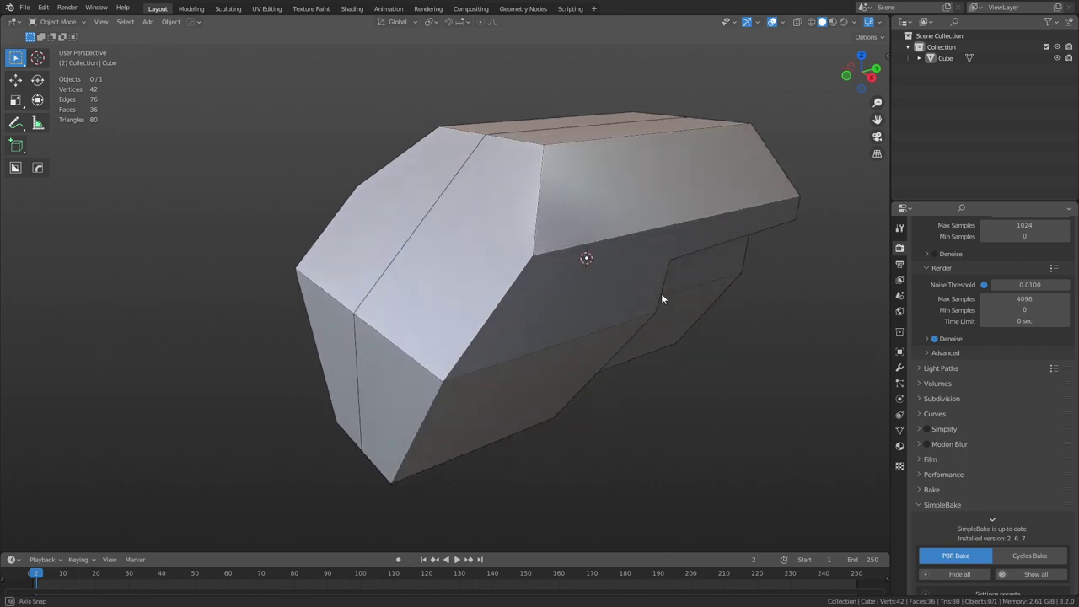
pyautogui.scroll(5, 646, 291)
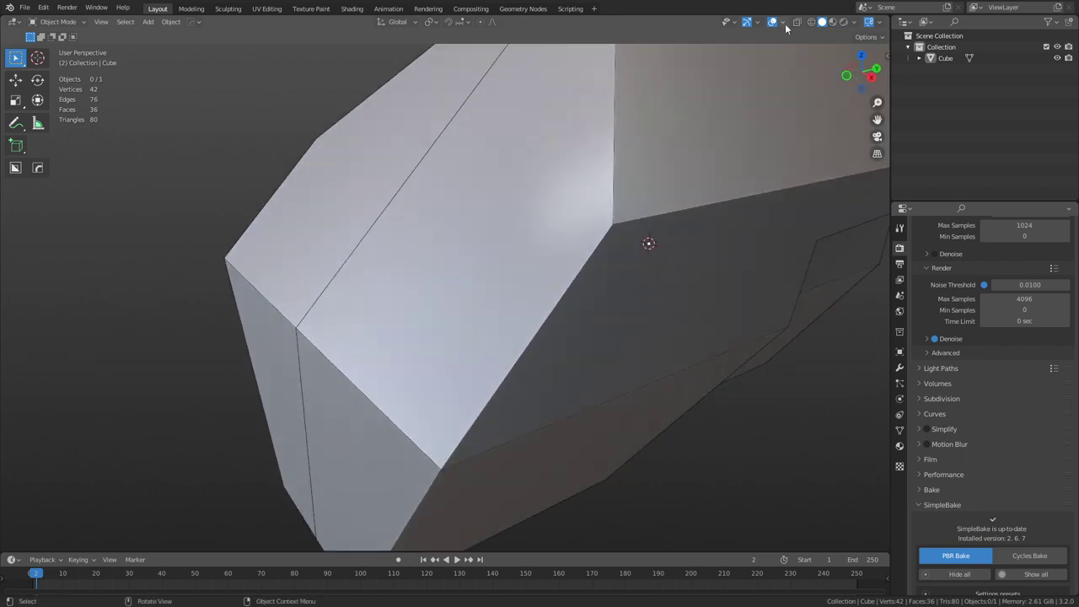
# - Enter Edit Mode, turn on the split normals overlay and adjust the display size of the normals
pyautogui.hotkey('ctrl', 'Tab')
pyautogui.click(749, 145)
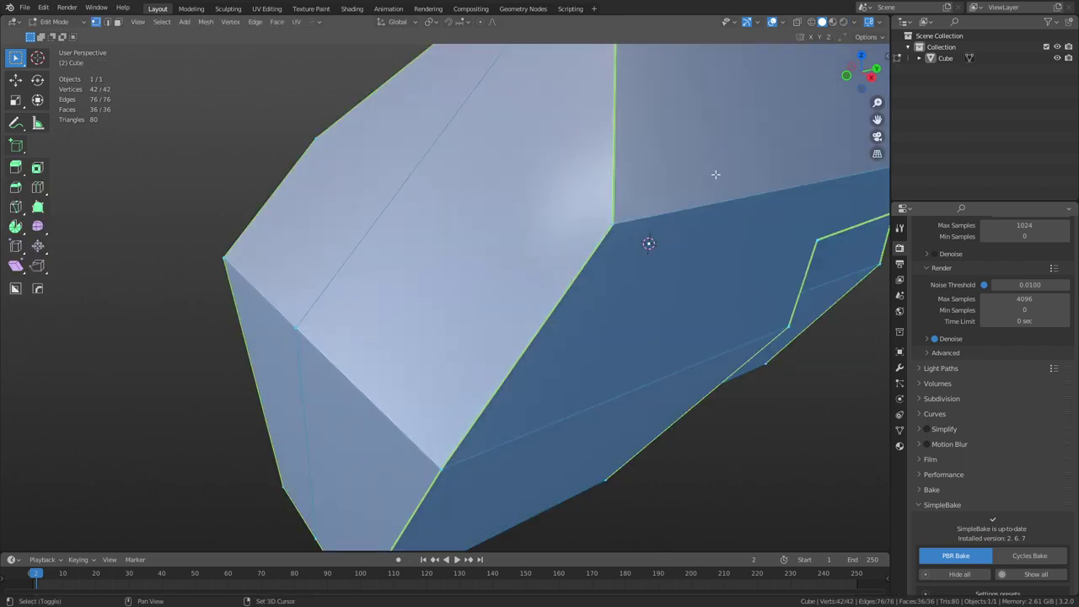
pyautogui.moveTo(713, 174); pyautogui.dragTo(742, 126, button='middle')
pyautogui.click(783, 24)
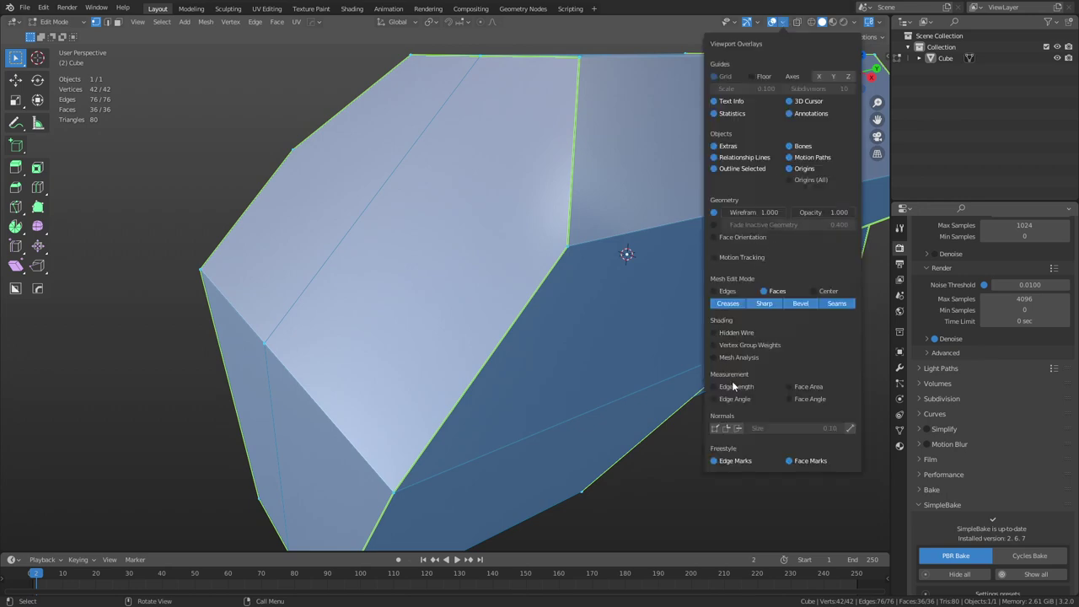
pyautogui.click(727, 429)
pyautogui.moveTo(796, 427); pyautogui.dragTo(725, 429)
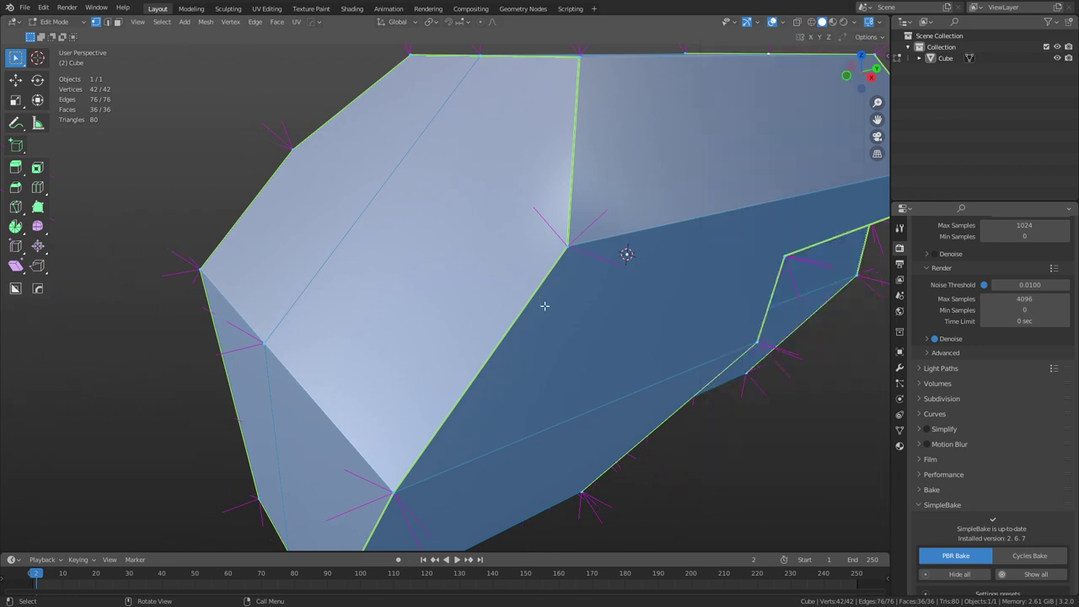
# - Select the vertex at the front corner and show the mesh's Normals settings with the Auto Smooth angle
pyautogui.click(577, 252)
pyautogui.scroll(1, 578, 250)
pyautogui.moveTo(621, 292); pyautogui.dragTo(716, 295, button='middle')
pyautogui.click(900, 430)
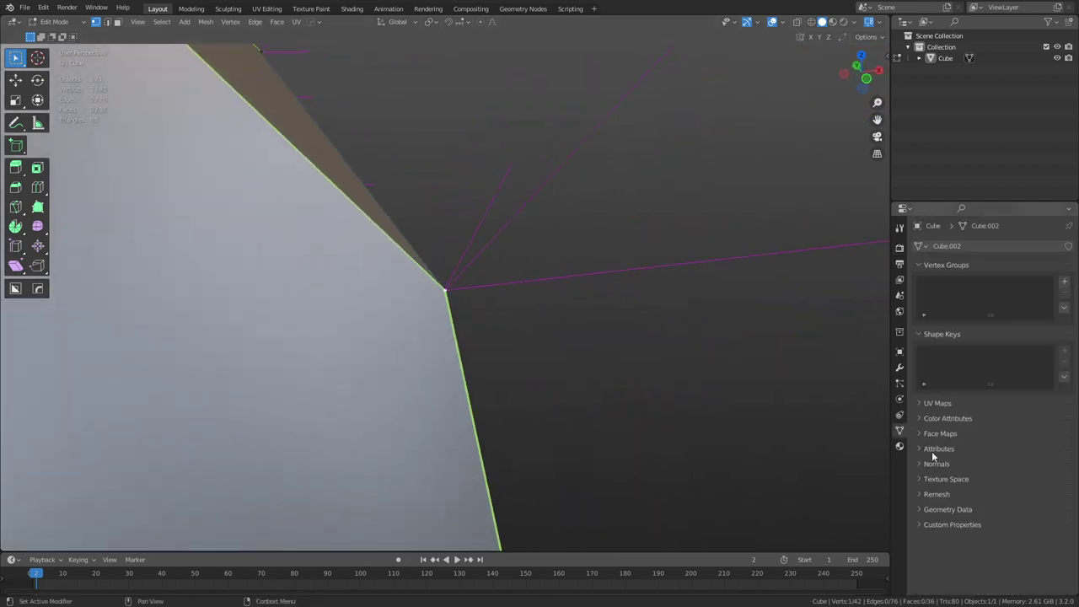
pyautogui.click(936, 466)
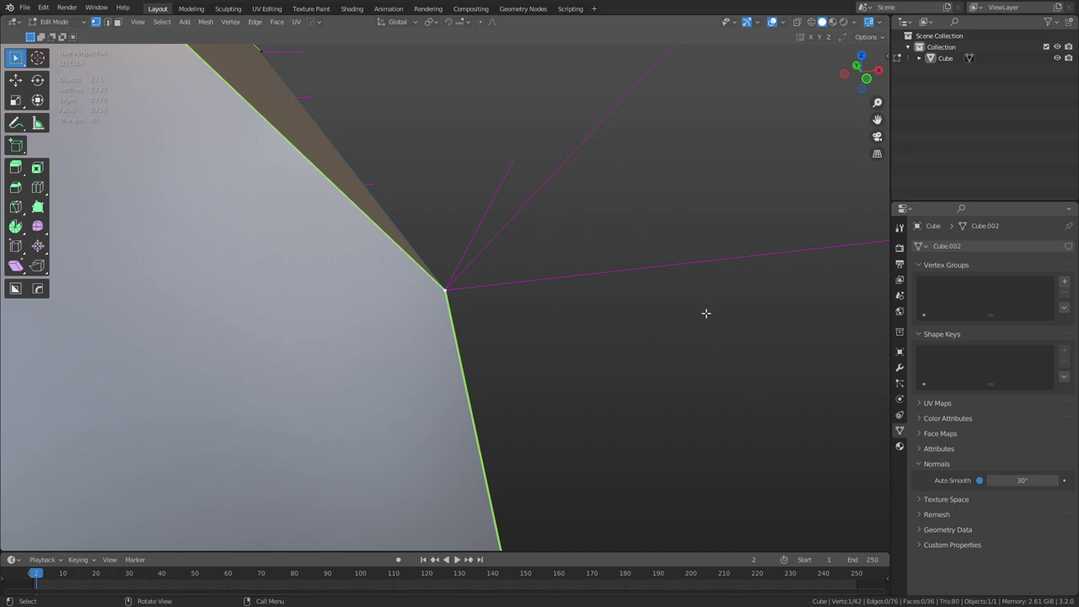
# - In face select mode, pick the faces around the corner in turn and examine which split normal belongs to each
pyautogui.moveTo(593, 335); pyautogui.dragTo(422, 318, button='middle')
pyautogui.press('3')
pyautogui.click(396, 298)
pyautogui.moveTo(367, 228); pyautogui.dragTo(489, 244, button='middle')
pyautogui.click(479, 228)
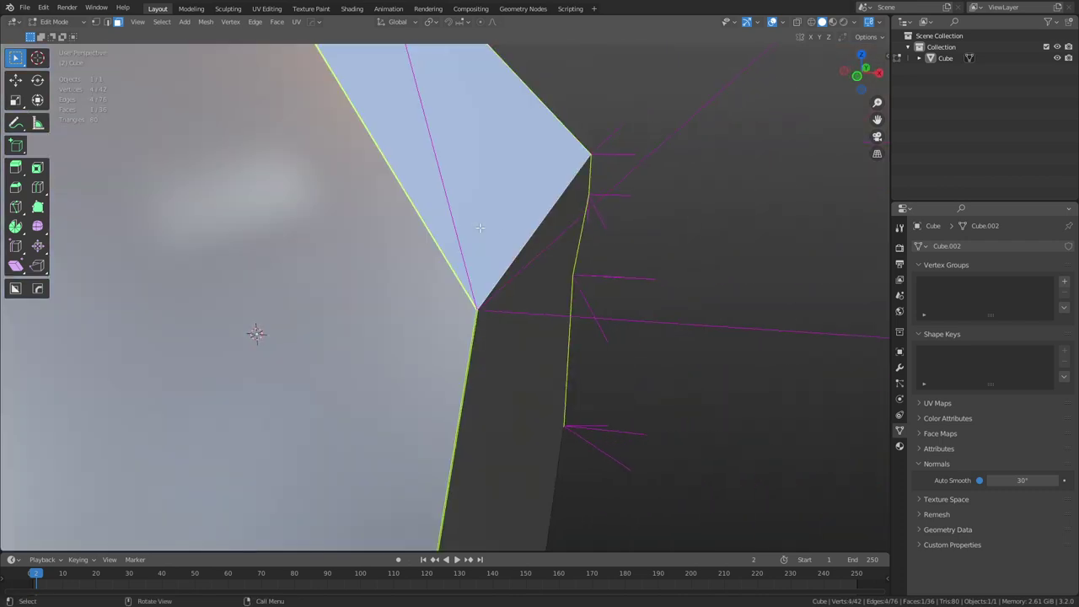
pyautogui.moveTo(639, 207); pyautogui.dragTo(551, 337, button='middle')
pyautogui.click(525, 366)
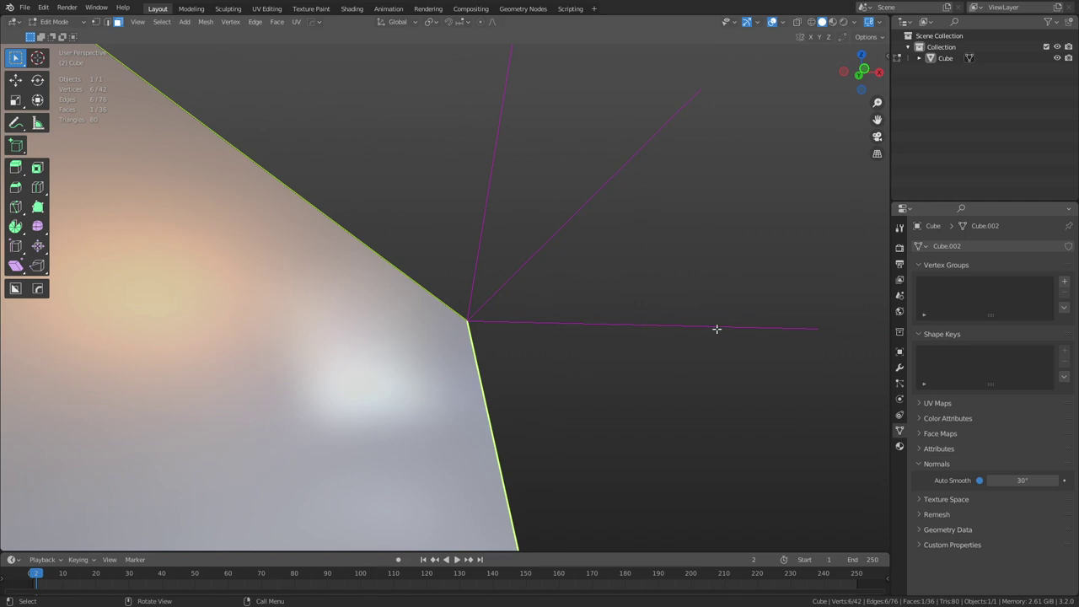
pyautogui.moveTo(716, 328); pyautogui.dragTo(652, 351, button='middle')
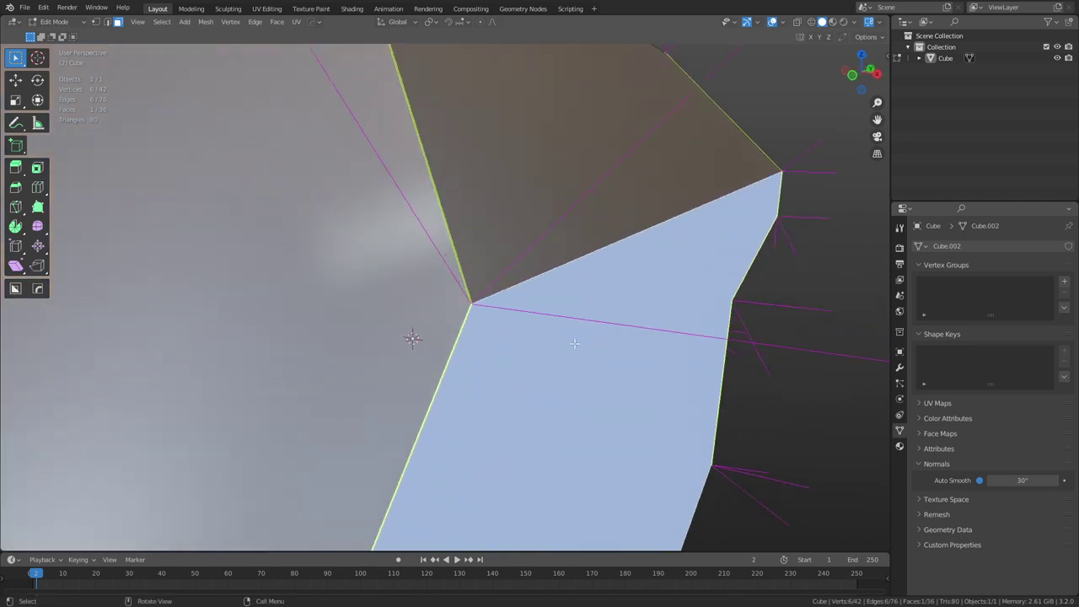
pyautogui.moveTo(574, 343); pyautogui.dragTo(473, 270, button='middle')
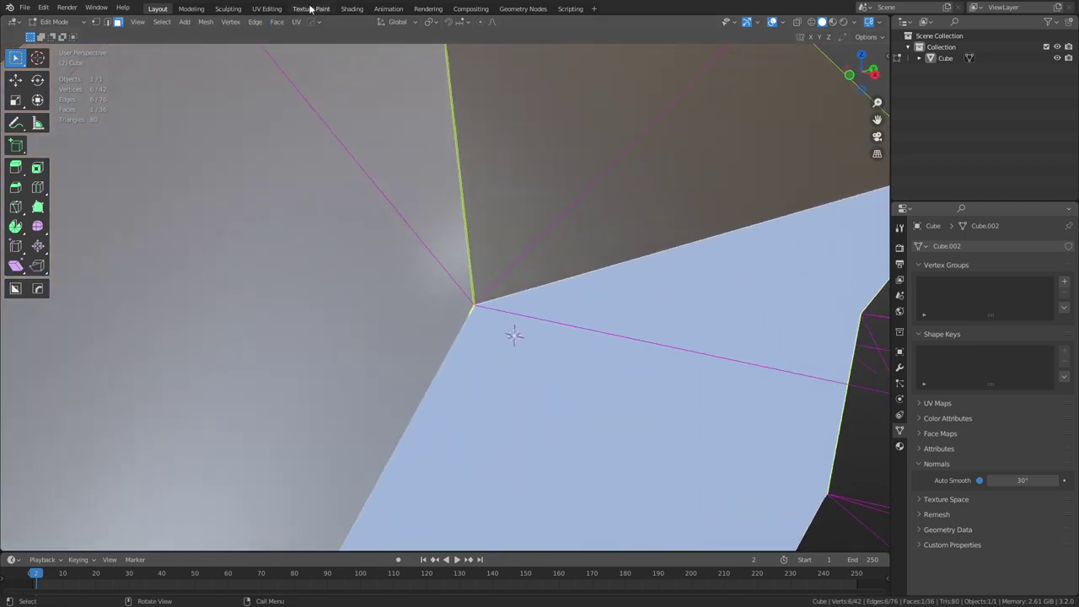
# - Examine an edge line of the baked normal map up close in the Shading workspace
pyautogui.click(351, 8)
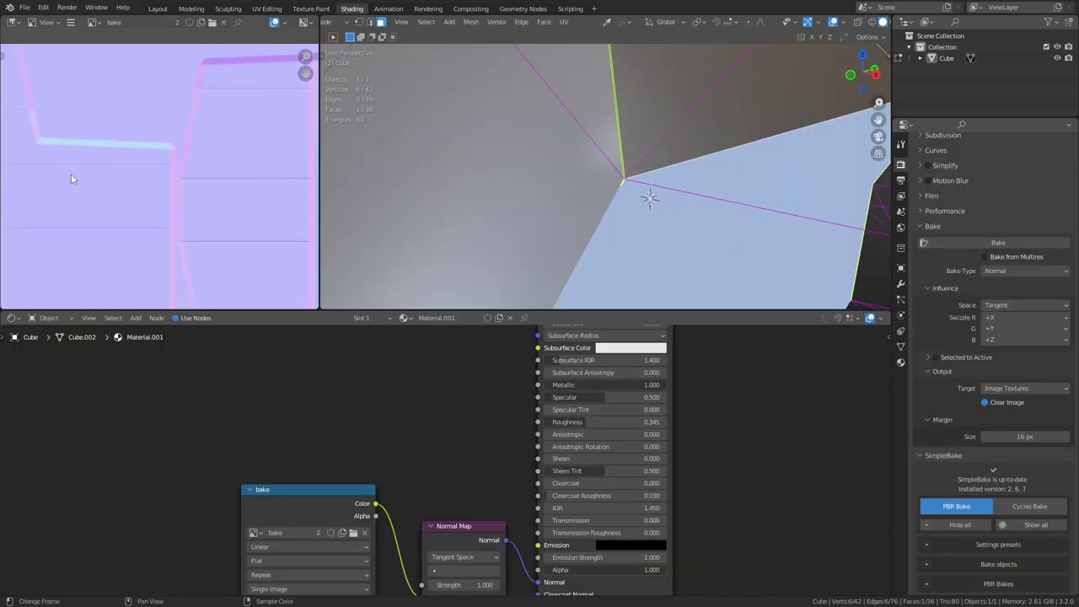
pyautogui.scroll(4, 180, 151)
pyautogui.moveTo(206, 254); pyautogui.dragTo(226, 181, button='middle')
pyautogui.scroll(2, 226, 181)
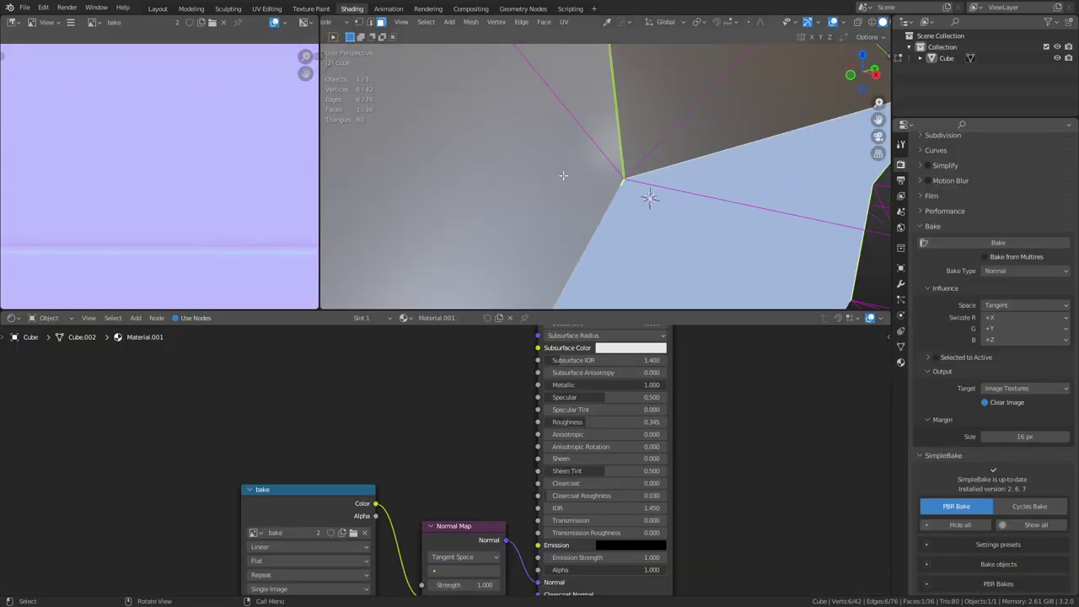
# - Go back to the Layout workspace, return to Object Mode and examine the corner in Solid shading
pyautogui.click(157, 9)
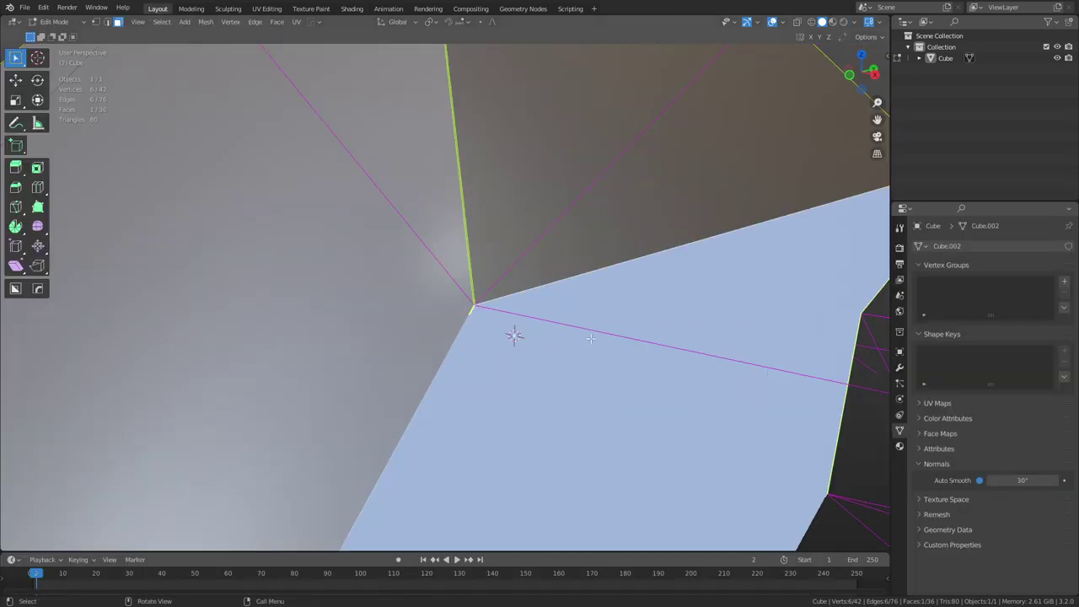
pyautogui.moveTo(554, 328); pyautogui.dragTo(604, 326, button='middle')
pyautogui.hotkey('ctrl', 'Tab')
pyautogui.click(539, 328)
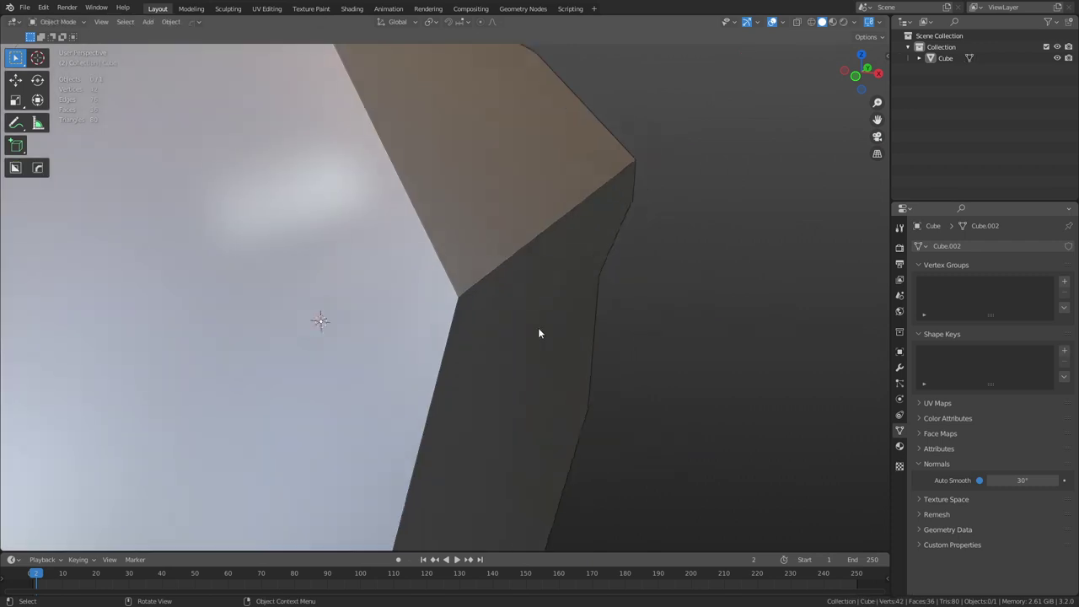
pyautogui.scroll(-3, 537, 332)
pyautogui.moveTo(536, 334)
pyautogui.mouseDown(button='middle')
pyautogui.moveTo(497, 334)
pyautogui.moveTo(426, 296)
pyautogui.moveTo(508, 308)
pyautogui.mouseUp(button='middle')
pyautogui.scroll(-2, 460, 304)
pyautogui.scroll(3, 457, 306)
pyautogui.scroll(2, 457, 306)
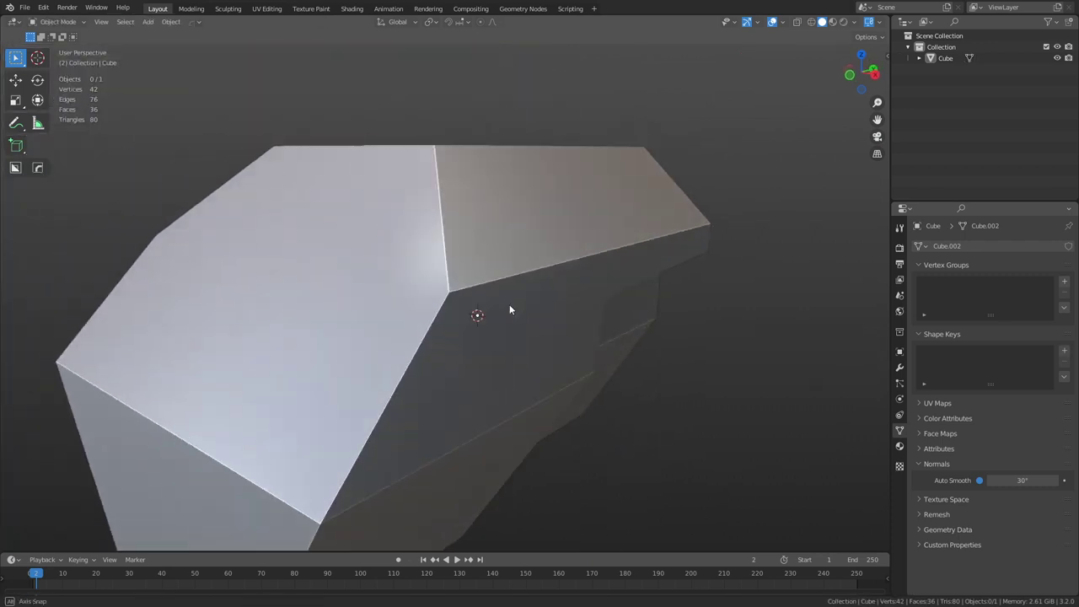
# - Switch the viewport to Material Preview and examine the normal-mapped edges on the whole object
pyautogui.press('z')
pyautogui.click(502, 353)
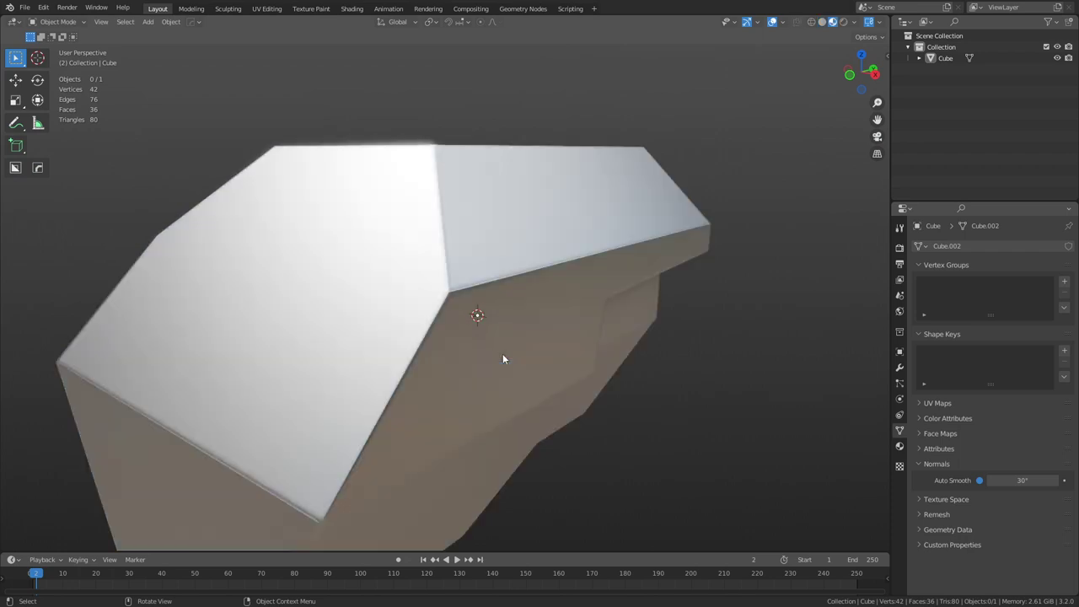
pyautogui.scroll(-1, 551, 348)
pyautogui.moveTo(552, 348); pyautogui.dragTo(482, 333, button='middle')
pyautogui.scroll(-2, 455, 337)
pyautogui.scroll(-2, 483, 334)
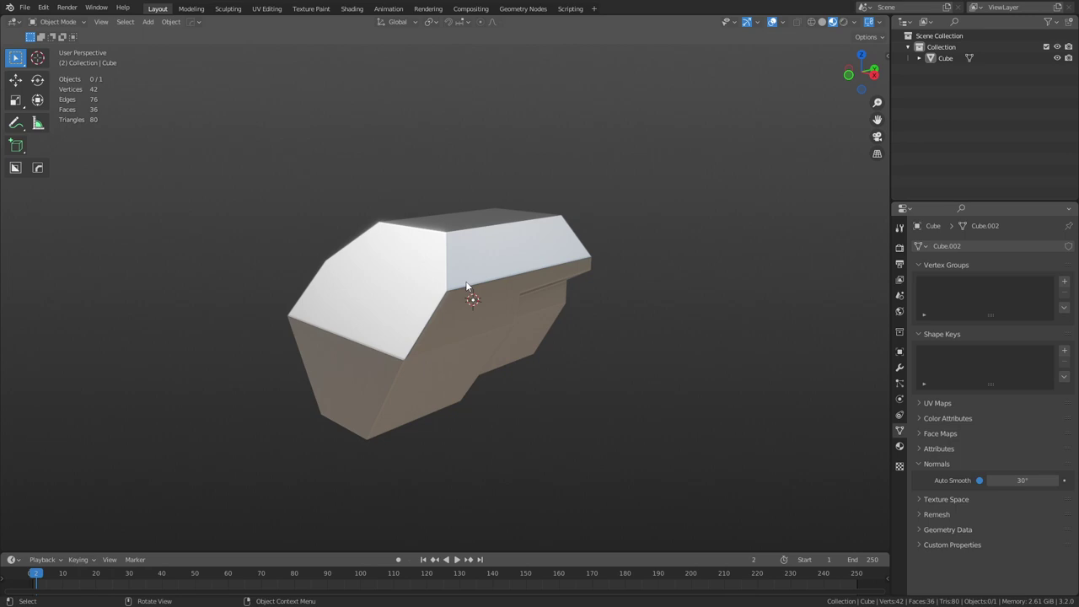
# - Examine the normal-mapped edges meeting at the corner up close in Material Preview, with a brief visit to the Shading workspace
pyautogui.scroll(6, 500, 295)
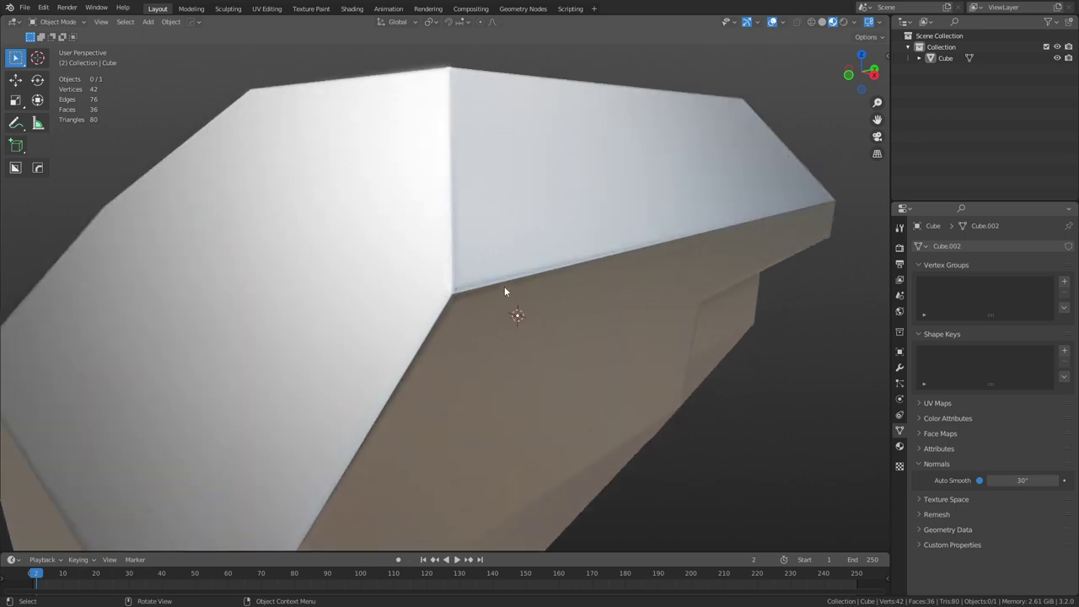
pyautogui.moveTo(504, 286)
pyautogui.mouseDown(button='middle')
pyautogui.moveTo(486, 308)
pyautogui.moveTo(503, 277)
pyautogui.mouseUp(button='middle')
pyautogui.press('z')
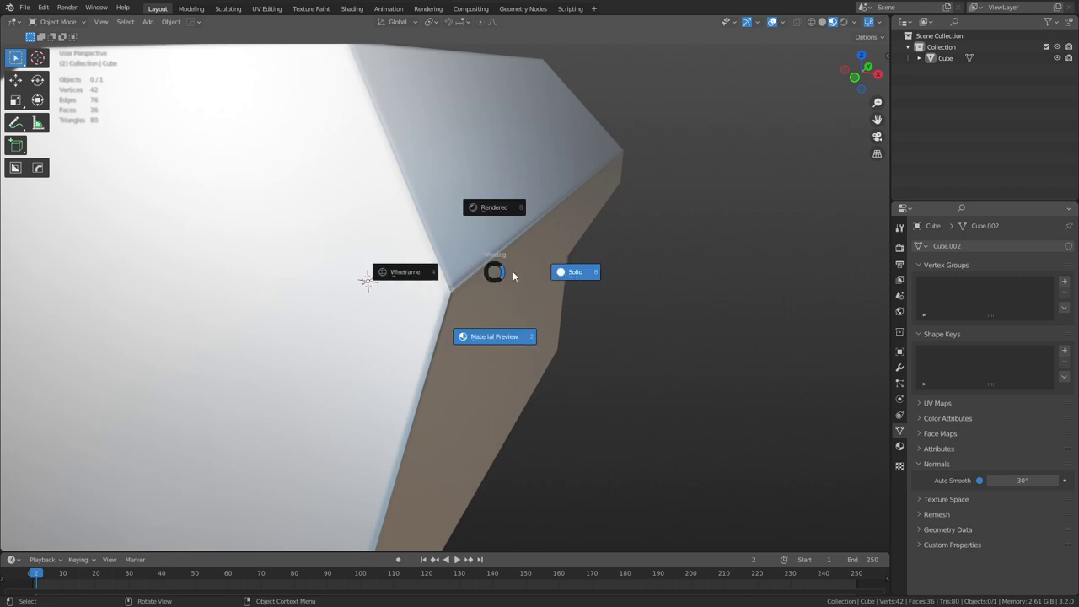
pyautogui.click(587, 273)
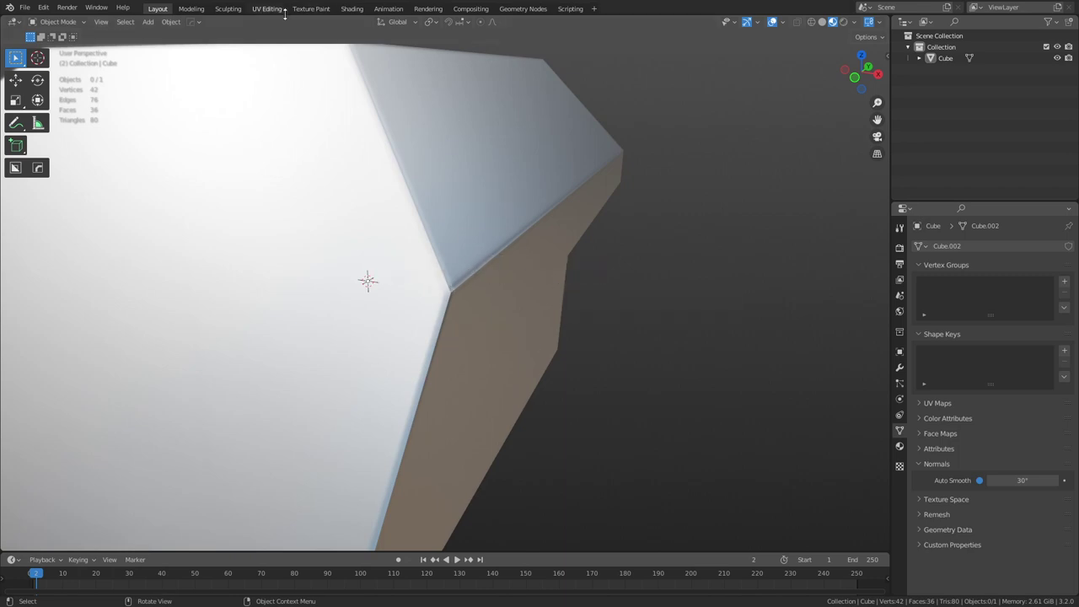
pyautogui.click(353, 8)
pyautogui.click(159, 8)
# - Turn off Auto Smooth in Edit Mode with the corner vertex's split normals in view, and return to Object Mode
pyautogui.hotkey('ctrl', 'Tab')
pyautogui.click(455, 293)
pyautogui.moveTo(455, 293); pyautogui.dragTo(453, 327, button='middle')
pyautogui.moveTo(620, 389); pyautogui.dragTo(752, 383, button='middle')
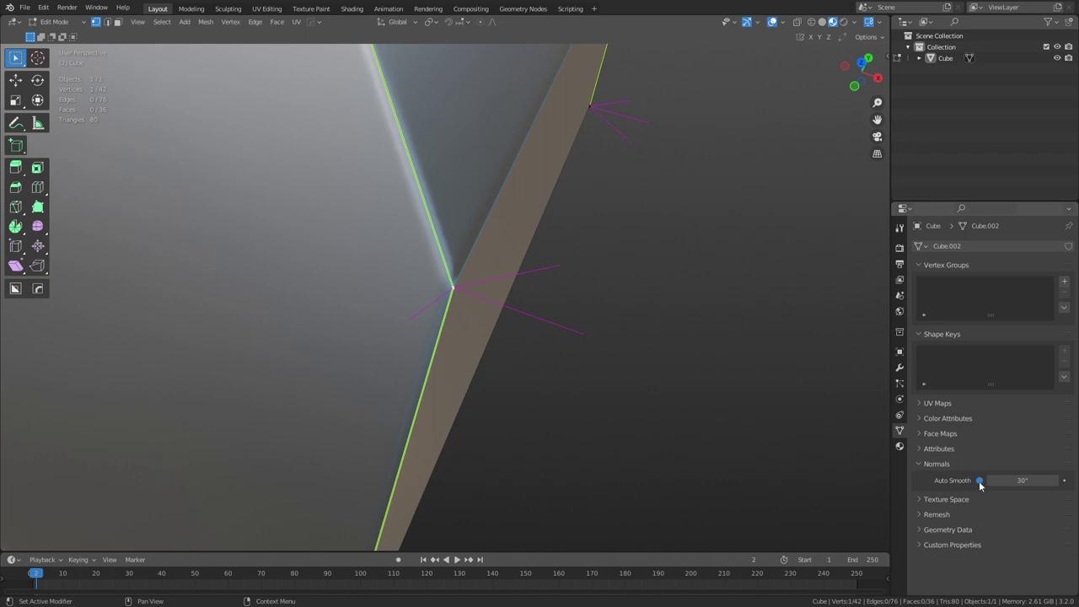
pyautogui.click(979, 481)
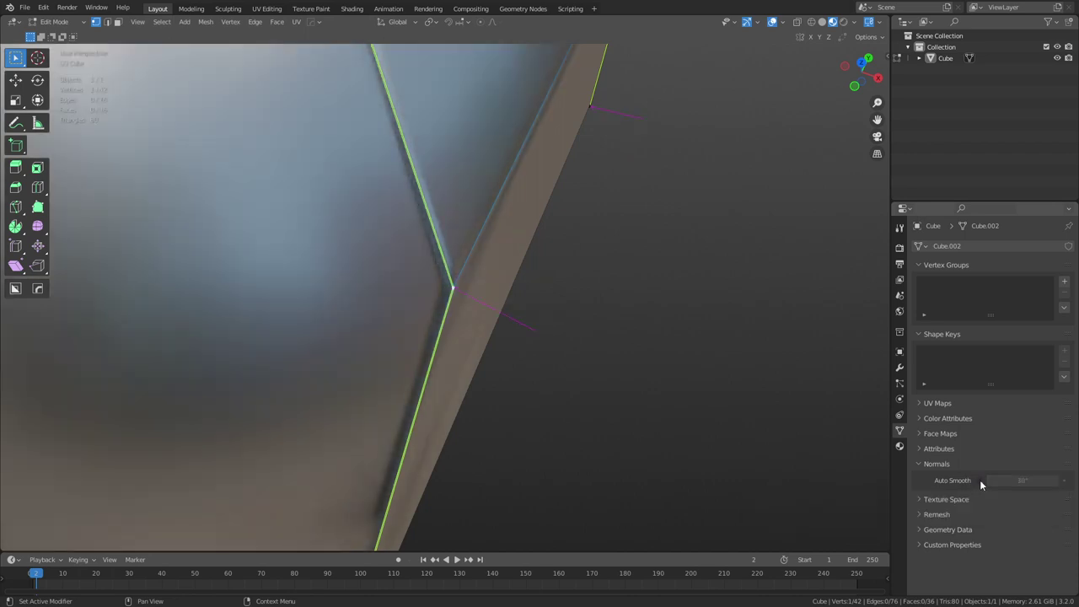
pyautogui.hotkey('ctrl', 'Tab')
pyautogui.click(587, 351)
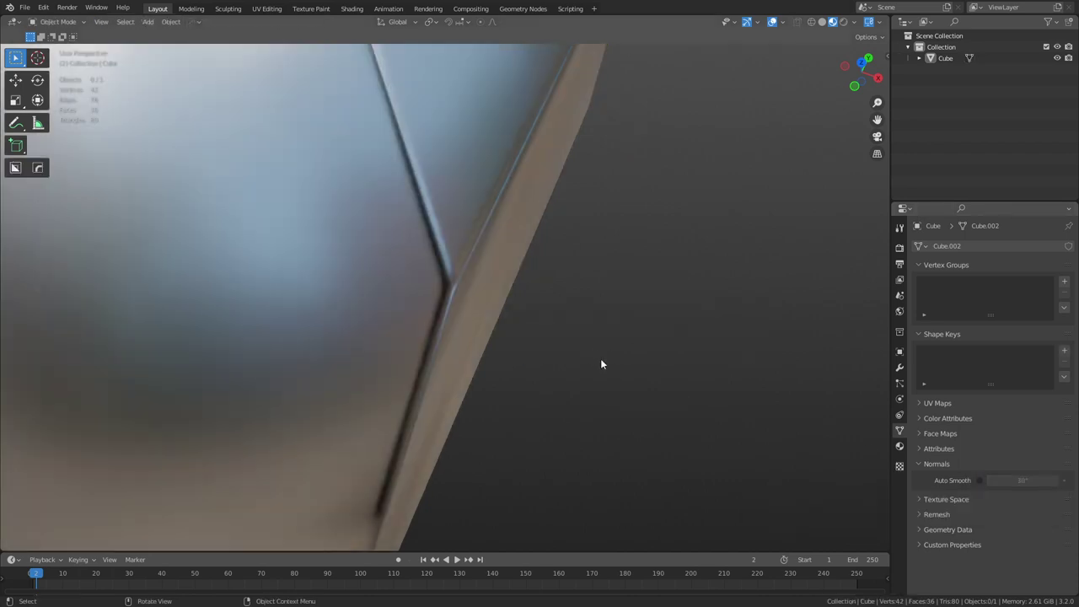
# - Examine the normal-mapped shading along the edges meeting at the corner from several angles
pyautogui.moveTo(600, 358); pyautogui.dragTo(445, 299, button='middle')
pyautogui.scroll(6, 458, 390)
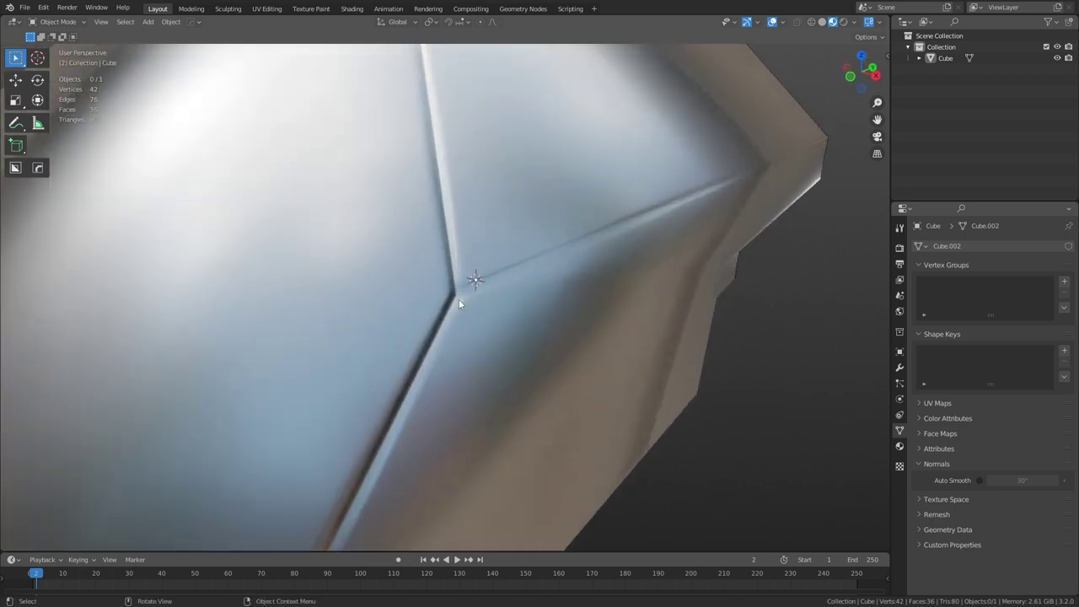
pyautogui.moveTo(469, 215); pyautogui.dragTo(546, 254, button='middle')
pyautogui.moveTo(514, 320); pyautogui.dragTo(489, 340, button='middle')
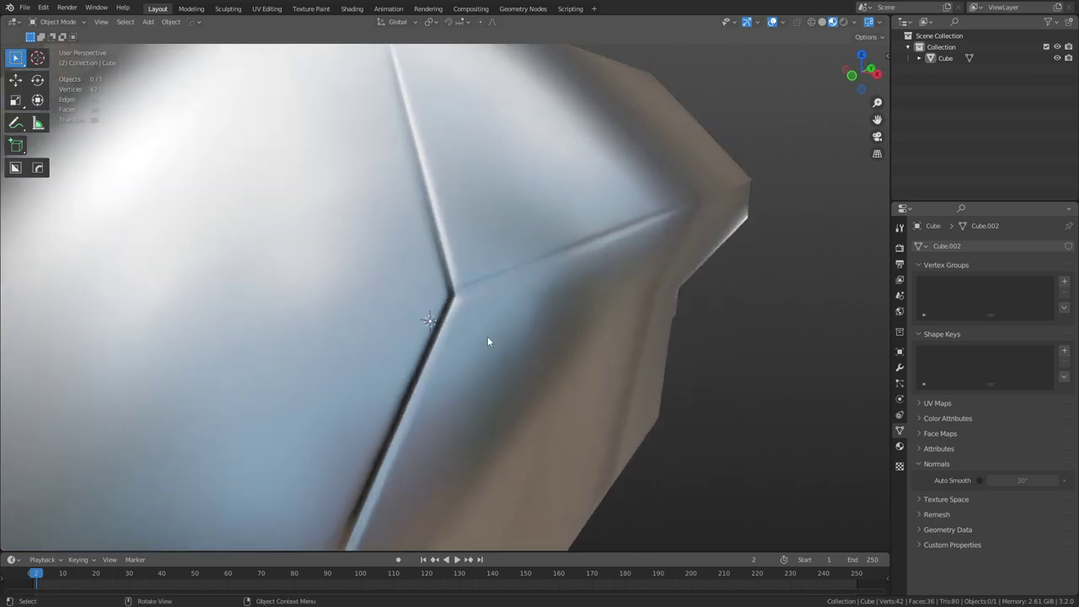
pyautogui.moveTo(581, 284); pyautogui.dragTo(501, 289, button='middle')
# - Inspect the corner vertex's normal in Edit Mode, then return to Object Mode and examine the shading across the whole object
pyautogui.press('Tab')
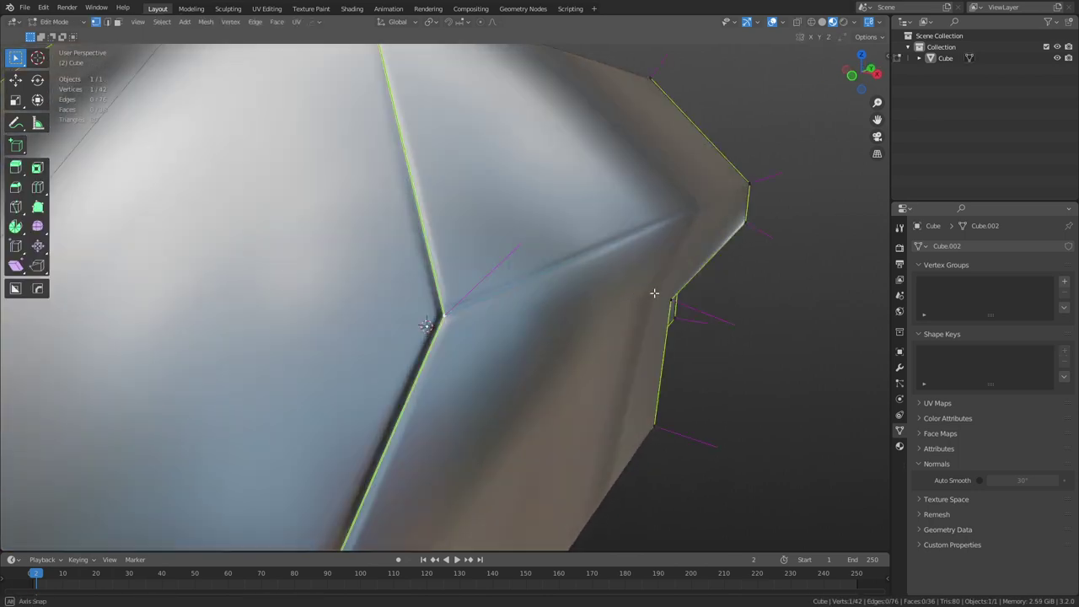
pyautogui.moveTo(653, 293); pyautogui.dragTo(683, 292, button='middle')
pyautogui.moveTo(556, 322)
pyautogui.mouseDown(button='middle')
pyautogui.moveTo(590, 323)
pyautogui.moveTo(552, 332)
pyautogui.mouseUp(button='middle')
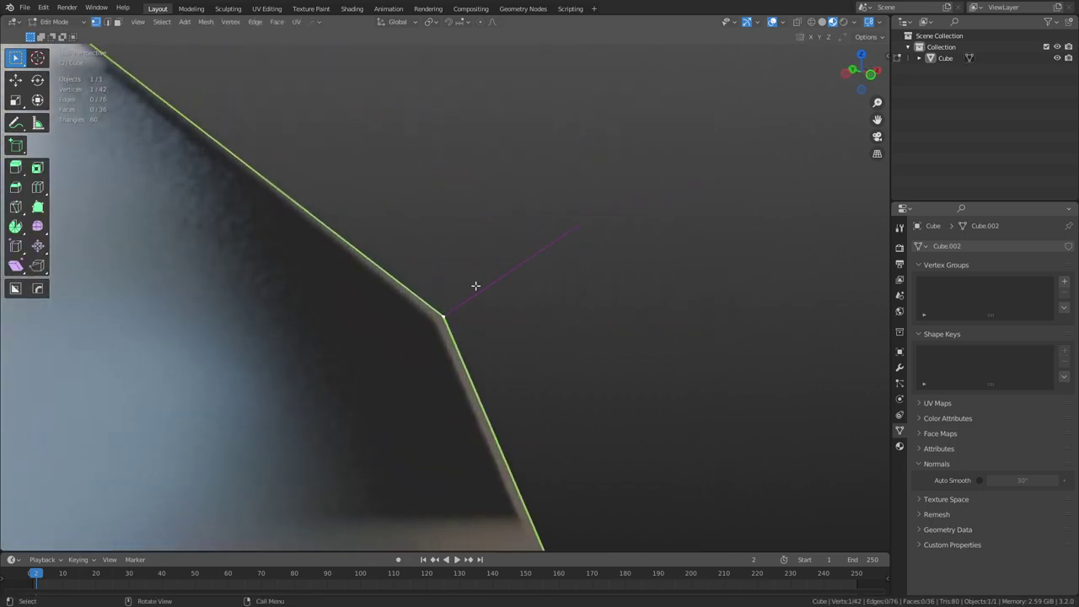
pyautogui.moveTo(416, 302); pyautogui.dragTo(515, 323, button='middle')
pyautogui.hotkey('ctrl', 'Tab')
pyautogui.click(419, 291)
pyautogui.scroll(-5, 494, 317)
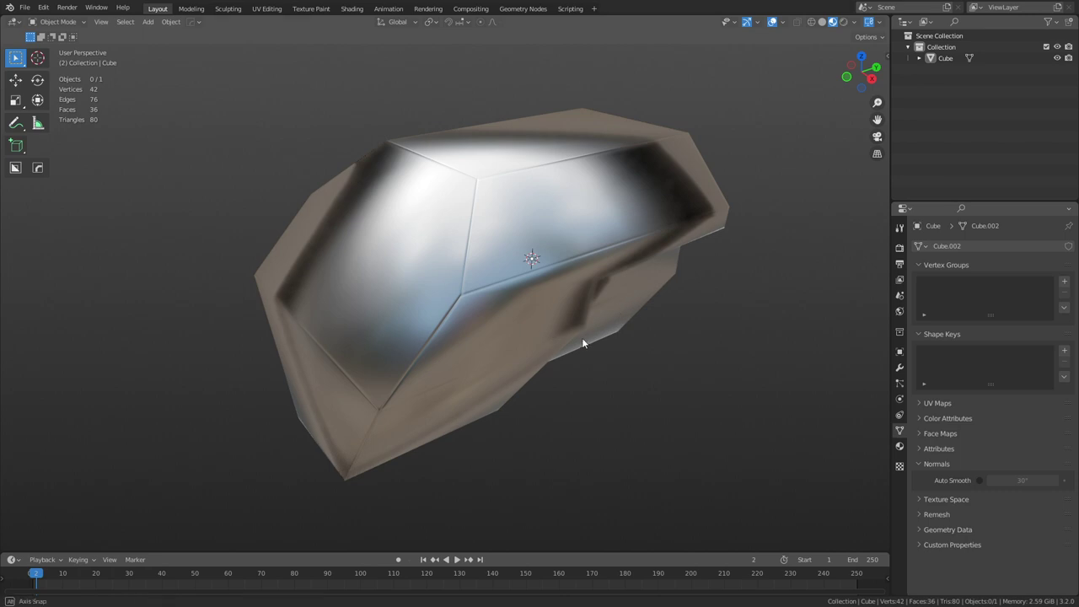
pyautogui.moveTo(582, 339); pyautogui.dragTo(522, 326, button='middle')
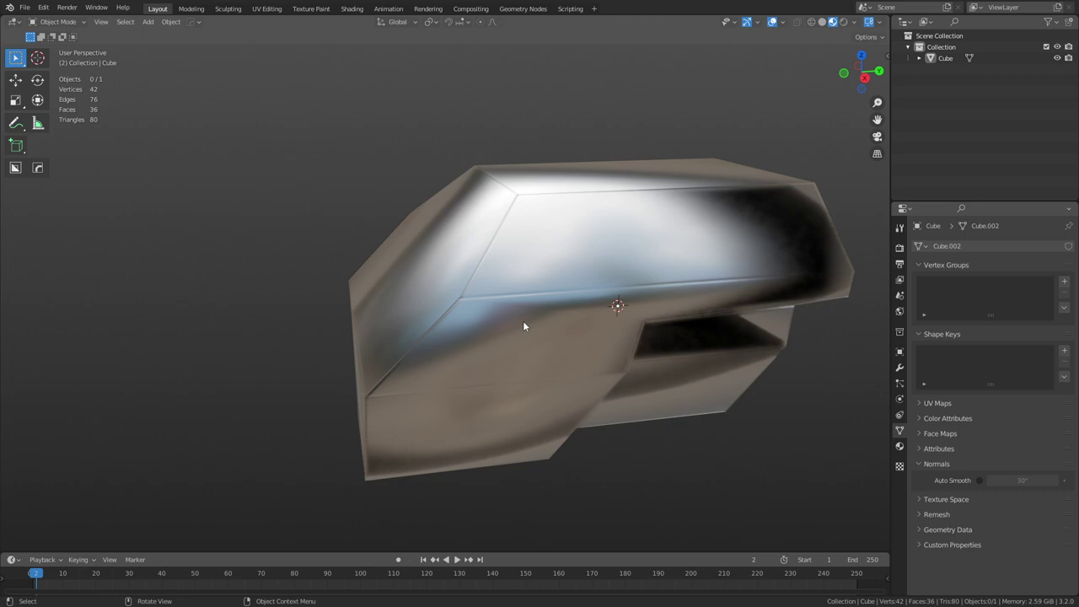
# - Select the object, switch to Solid shading and enter Edit Mode in the right orthographic view
pyautogui.click(524, 323)
pyautogui.press('z')
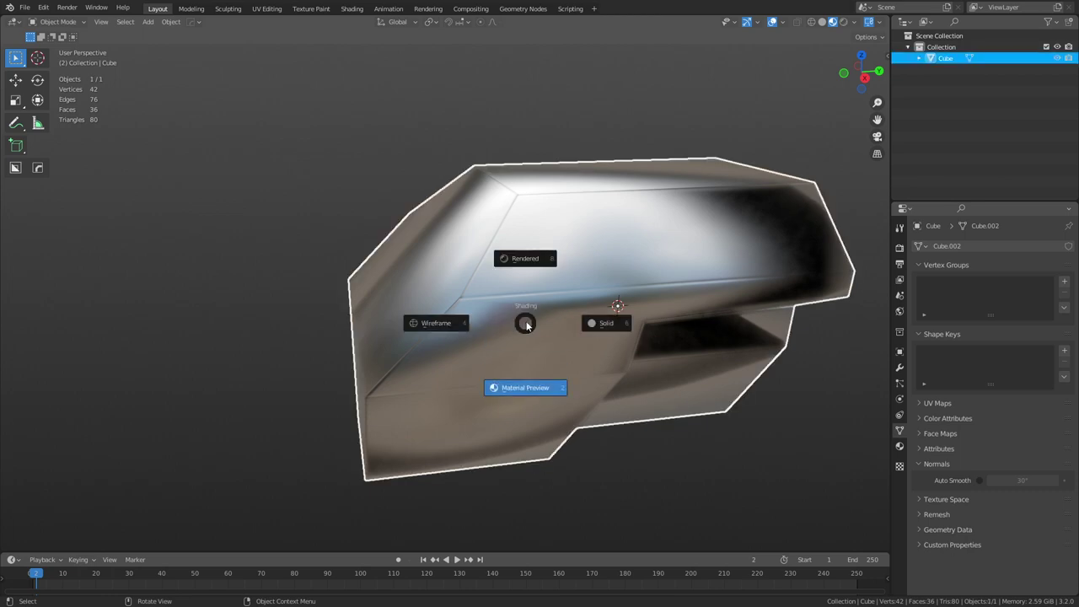
pyautogui.click(587, 324)
pyautogui.moveTo(585, 334)
pyautogui.mouseDown(button='middle')
pyautogui.moveTo(570, 348)
pyautogui.moveTo(578, 331)
pyautogui.moveTo(570, 335)
pyautogui.moveTo(568, 356)
pyautogui.moveTo(575, 288)
pyautogui.mouseUp(button='middle')
pyautogui.hotkey('ctrl', 'Tab')
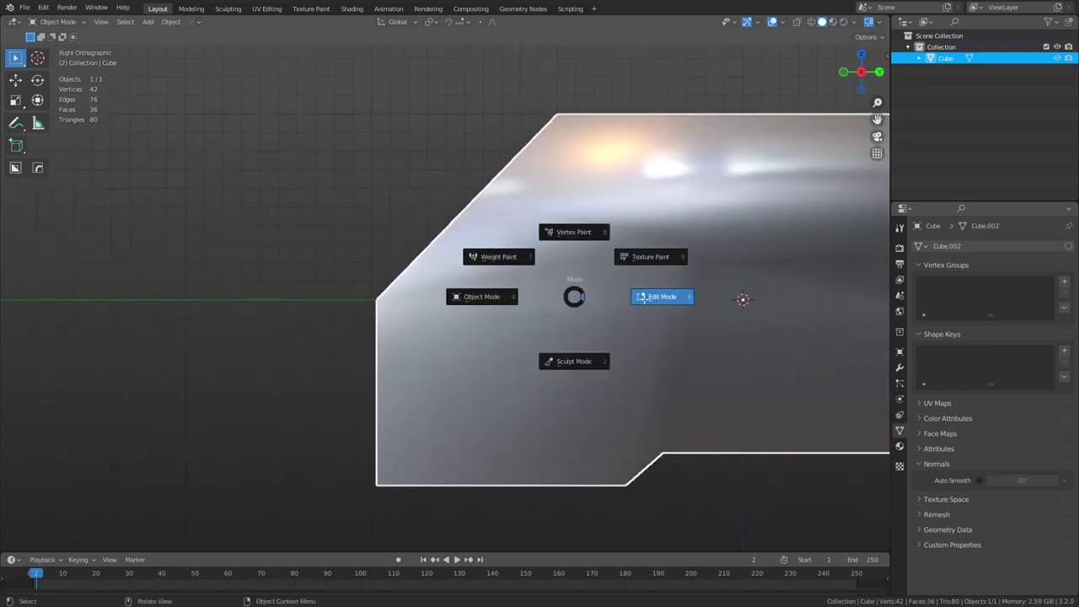
pyautogui.click(641, 300)
# - Knife a cut-through support line just inside the slanted and vertical front edges, from the upper edge to the lower edge
pyautogui.press('k')
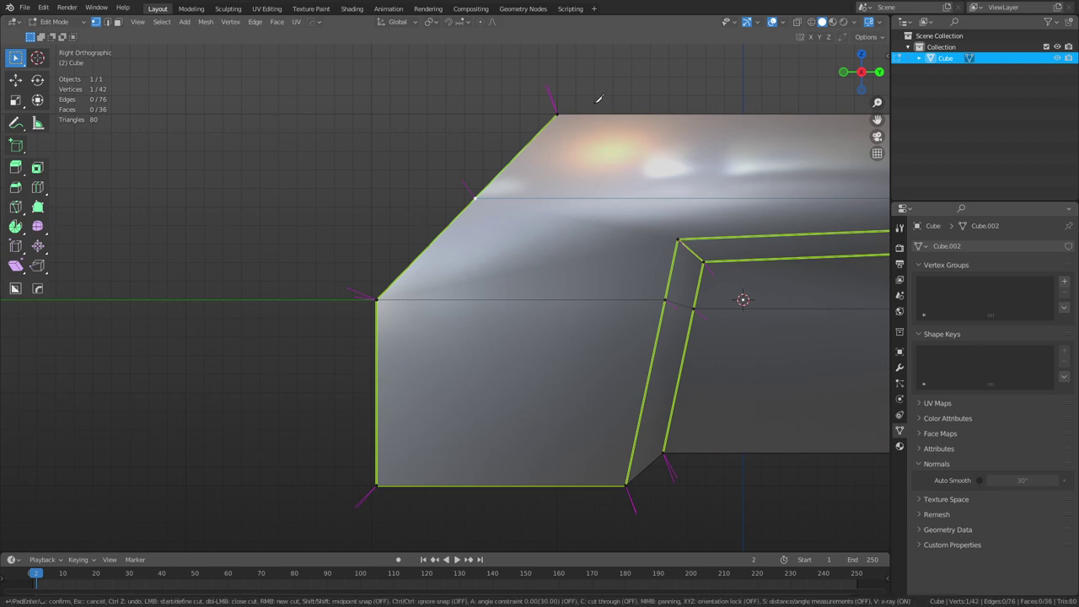
pyautogui.click(573, 113)
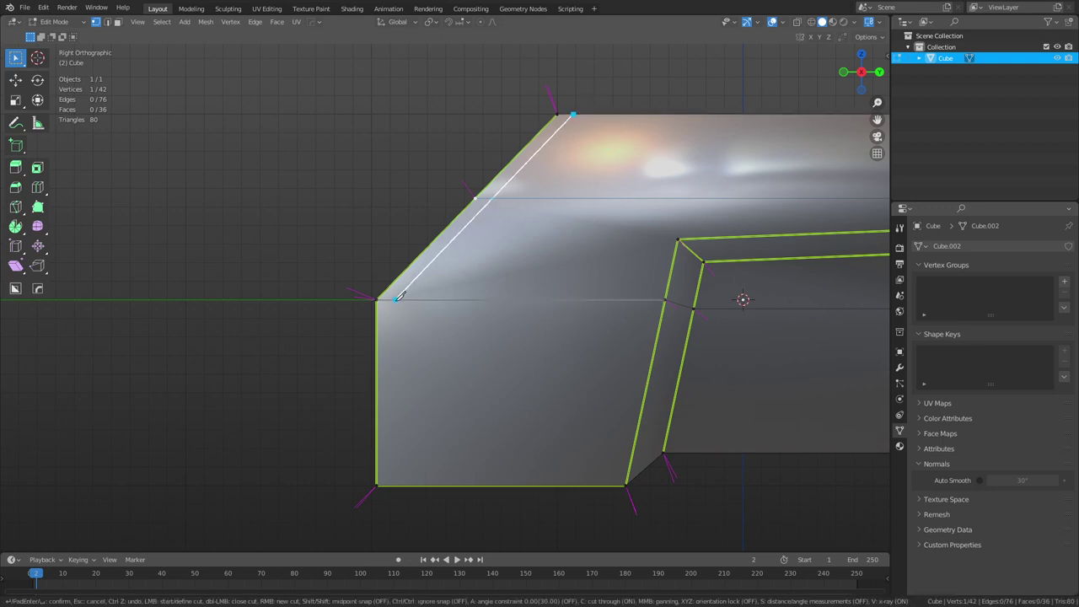
pyautogui.click(394, 299)
pyautogui.click(395, 485)
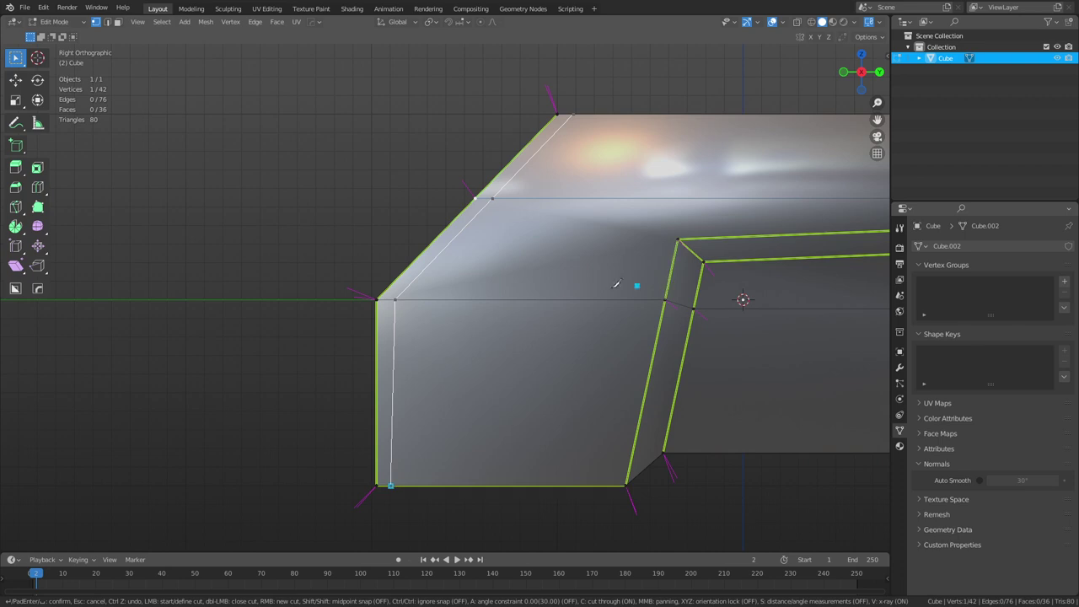
pyautogui.moveTo(632, 284); pyautogui.dragTo(636, 338, button='middle')
pyautogui.press('Return')
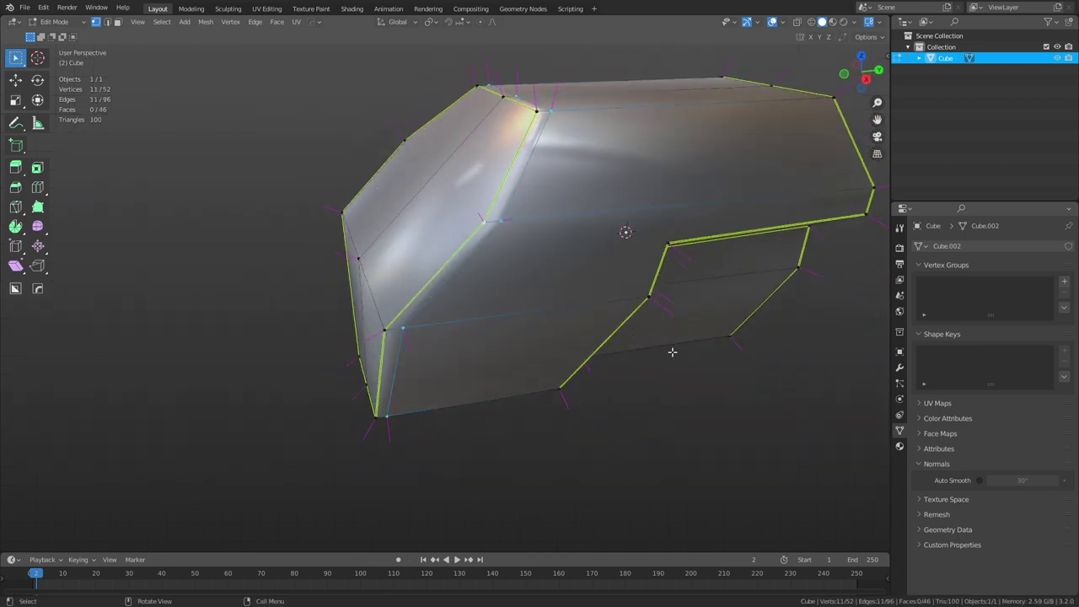
# - Try to knife a support line beside the recess's slanted edge, from the lower edge up to the upper edge
pyautogui.moveTo(686, 364); pyautogui.dragTo(620, 257, button='middle')
pyautogui.keyDown('shift'); pyautogui.moveTo(620, 257); pyautogui.dragTo(582, 322, button='middle'); pyautogui.keyUp('shift')
pyautogui.press('k')
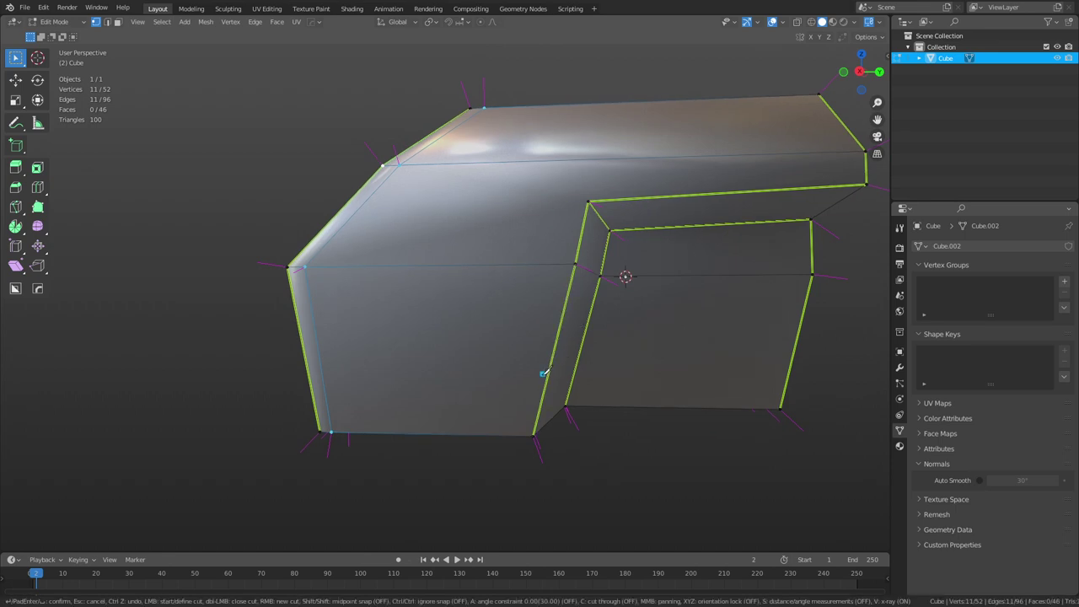
pyautogui.click(522, 436)
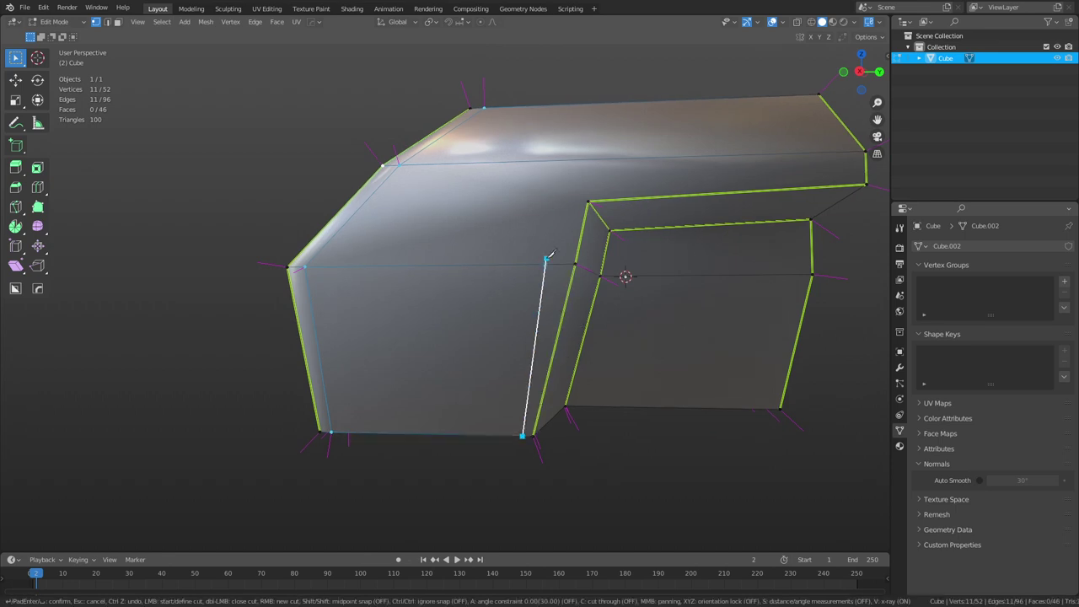
pyautogui.click(587, 159)
pyautogui.click(604, 102)
pyautogui.press('Return')
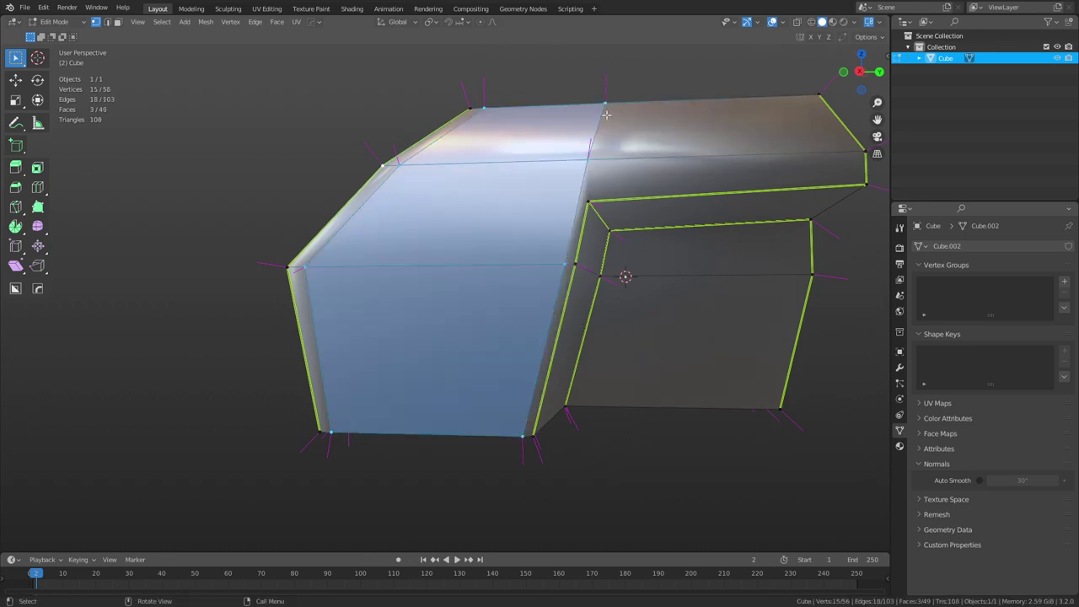
# - Cancel another knife cut and undo the last cut beside the recess's slanted edge
pyautogui.moveTo(606, 100); pyautogui.dragTo(575, 280, button='middle')
pyautogui.press('k')
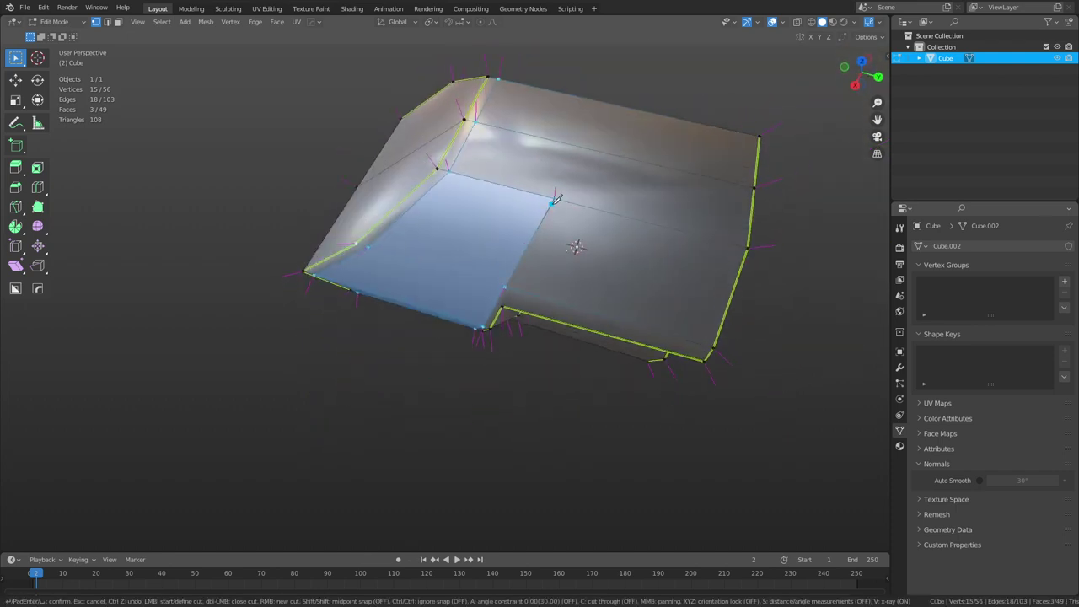
pyautogui.press('Escape')
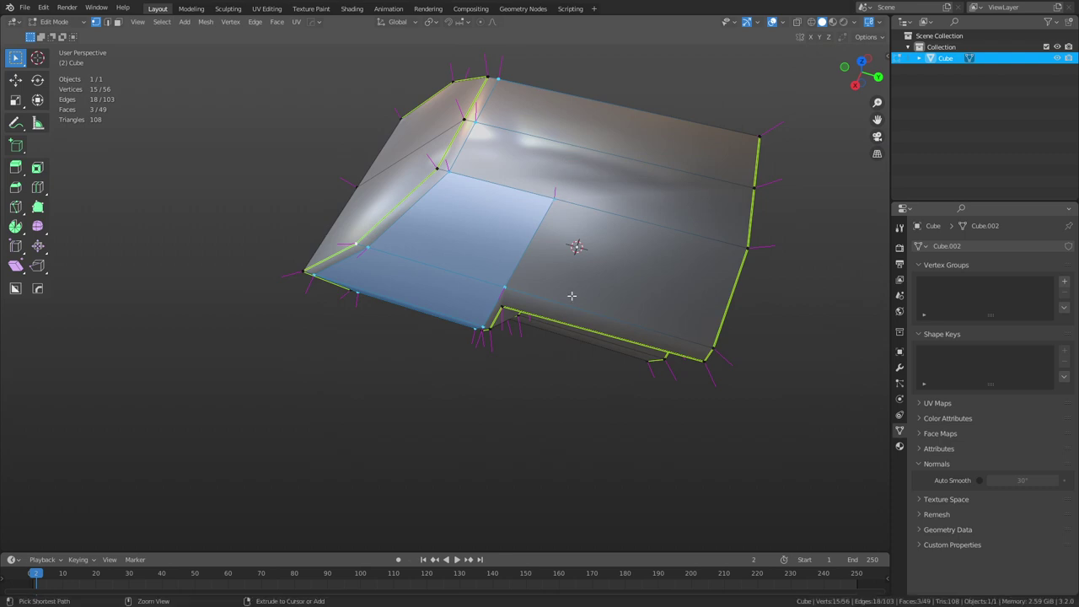
pyautogui.hotkey('ctrl', 'z')
pyautogui.hotkey('ctrl', 'shift', 'z')
# - In the right view, knife a cut-through line parallel to the recess's slanted edge up to the upper edge, using the relative angle constraint
pyautogui.press('KP_3')
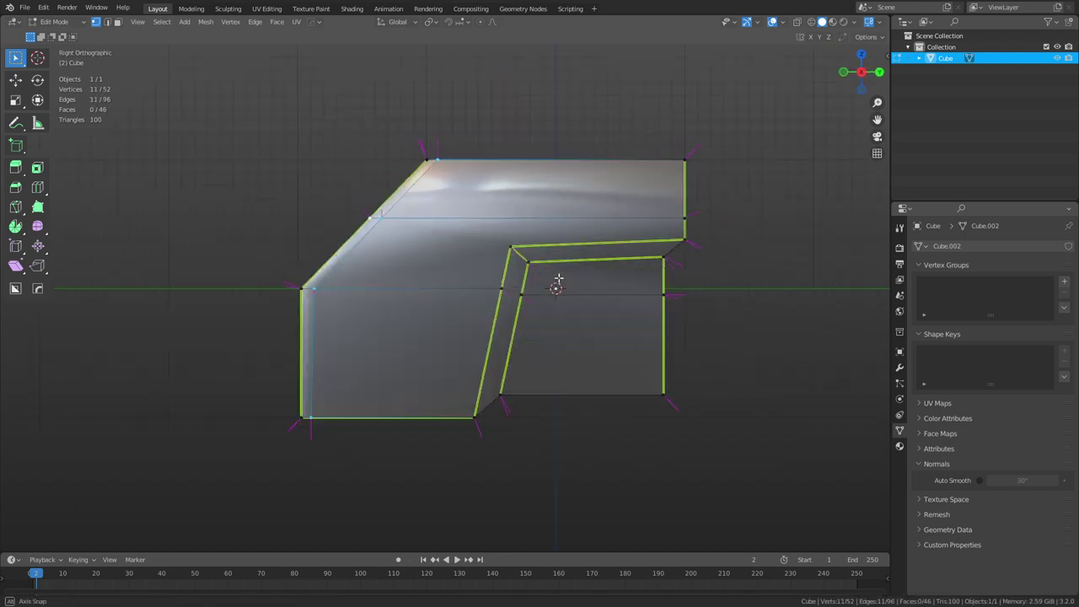
pyautogui.press('k')
pyautogui.press('c')
pyautogui.press('a')
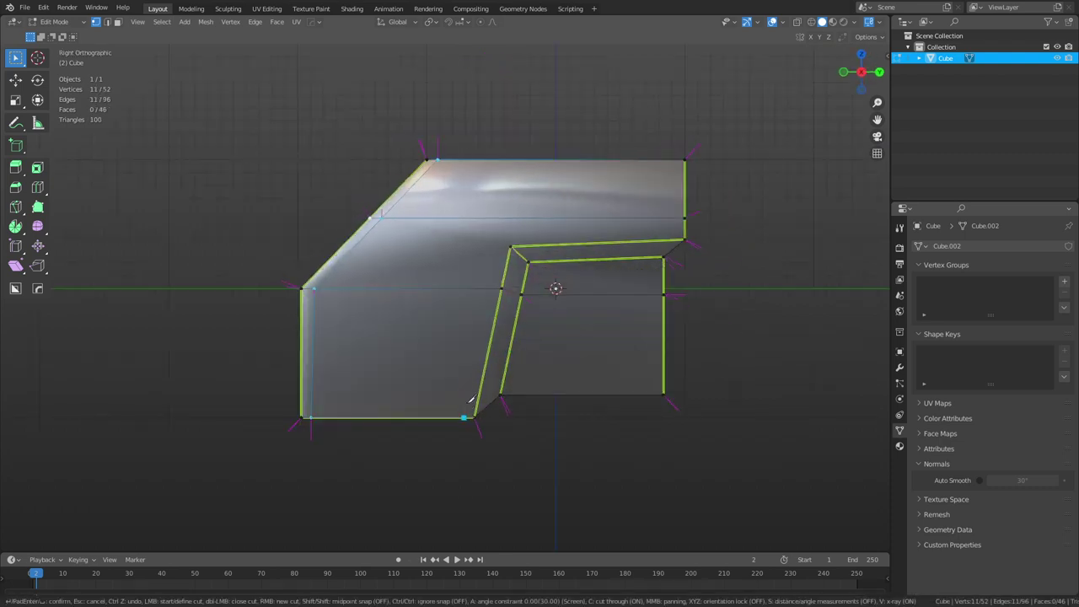
pyautogui.click(470, 399)
pyautogui.press('a')
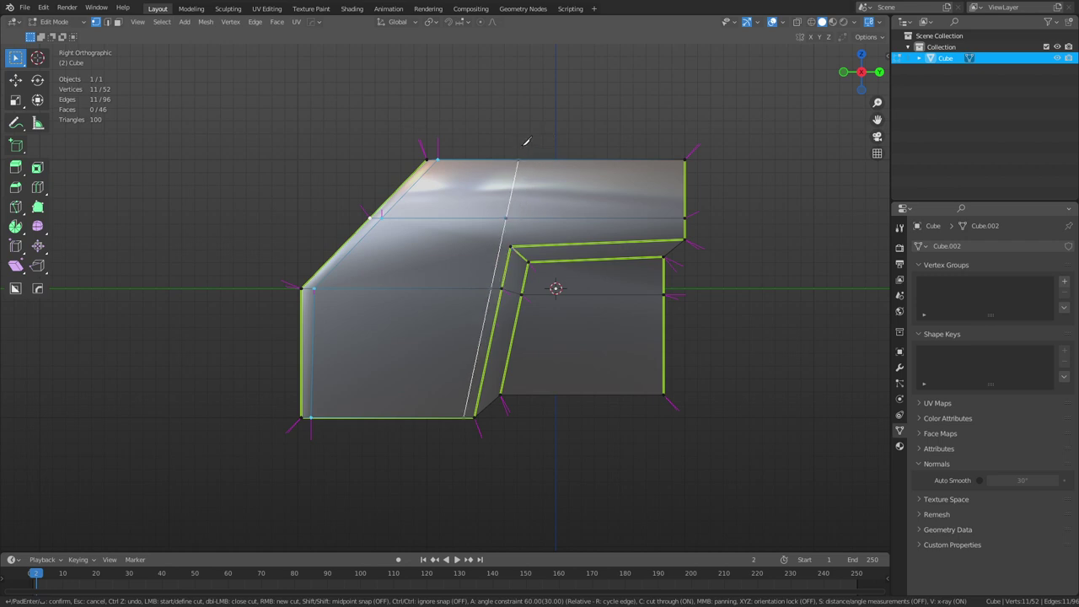
pyautogui.click(523, 145)
pyautogui.press('Return')
# - Knife a roughly horizontal cut-through line from the recess's outer corner to the slanted front edge
pyautogui.moveTo(575, 204); pyautogui.dragTo(563, 279, button='middle')
pyautogui.scroll(2, 494, 289)
pyautogui.press('k')
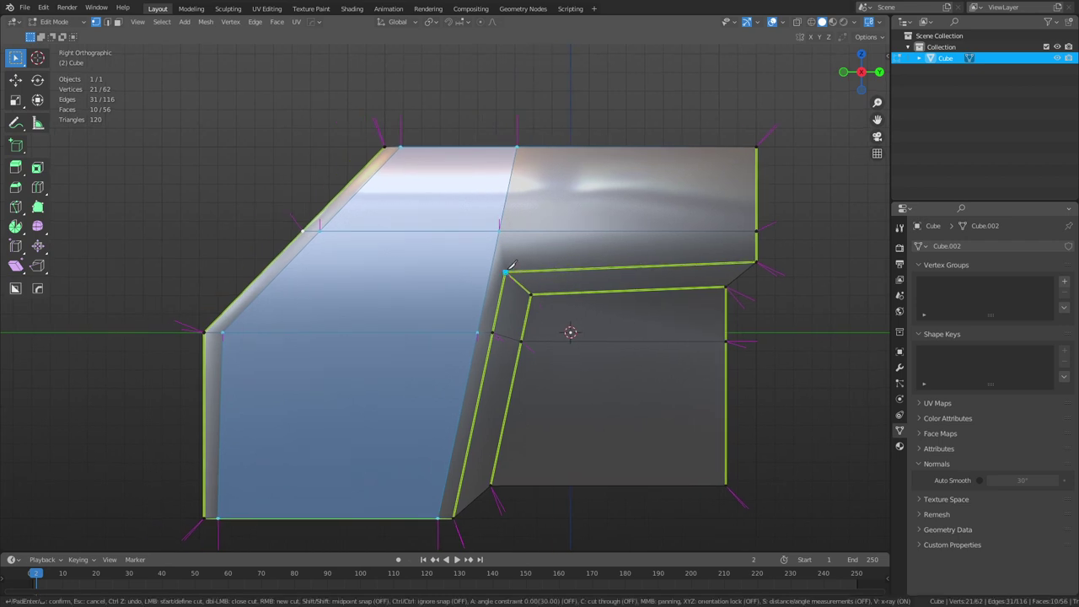
pyautogui.click(506, 270)
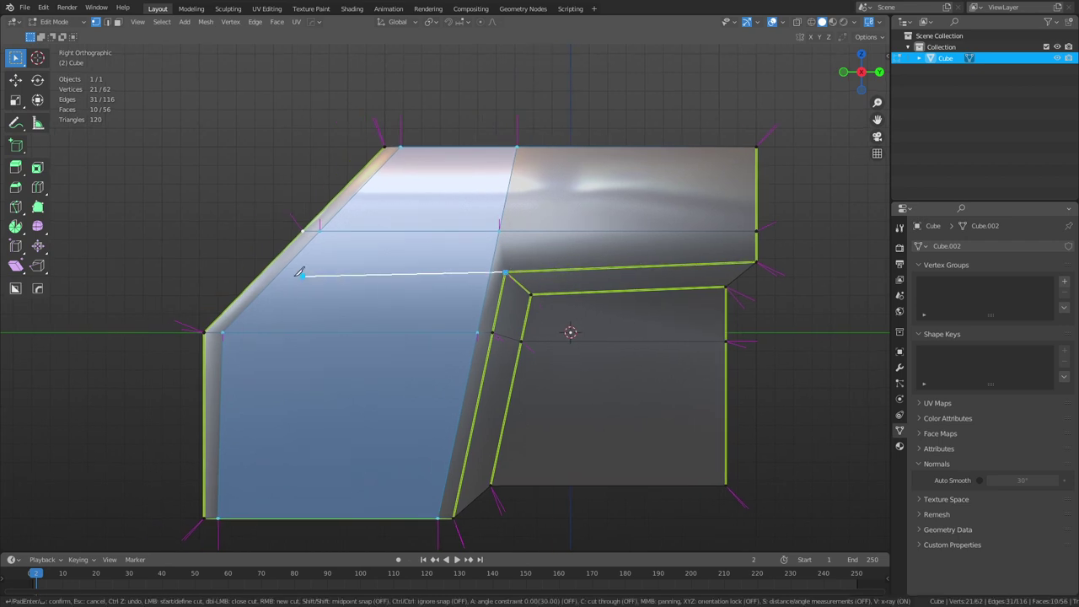
pyautogui.click(238, 271)
pyautogui.press('Return')
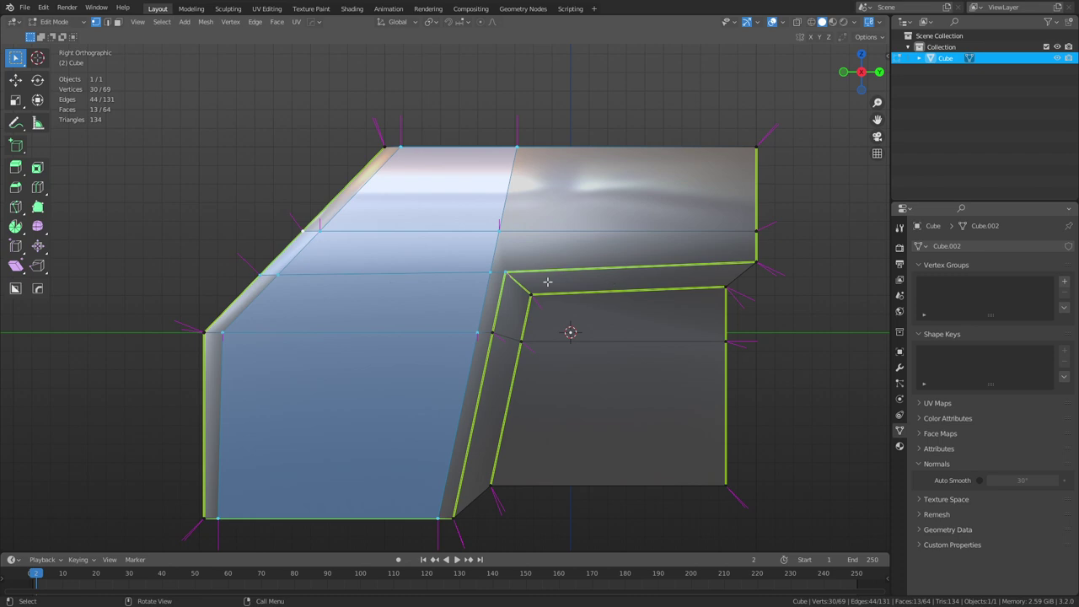
# - Knife a cut-through line from the recess's outer corner up past the upper edge, parallel to the neighbouring support line
pyautogui.press('k')
pyautogui.click(506, 271)
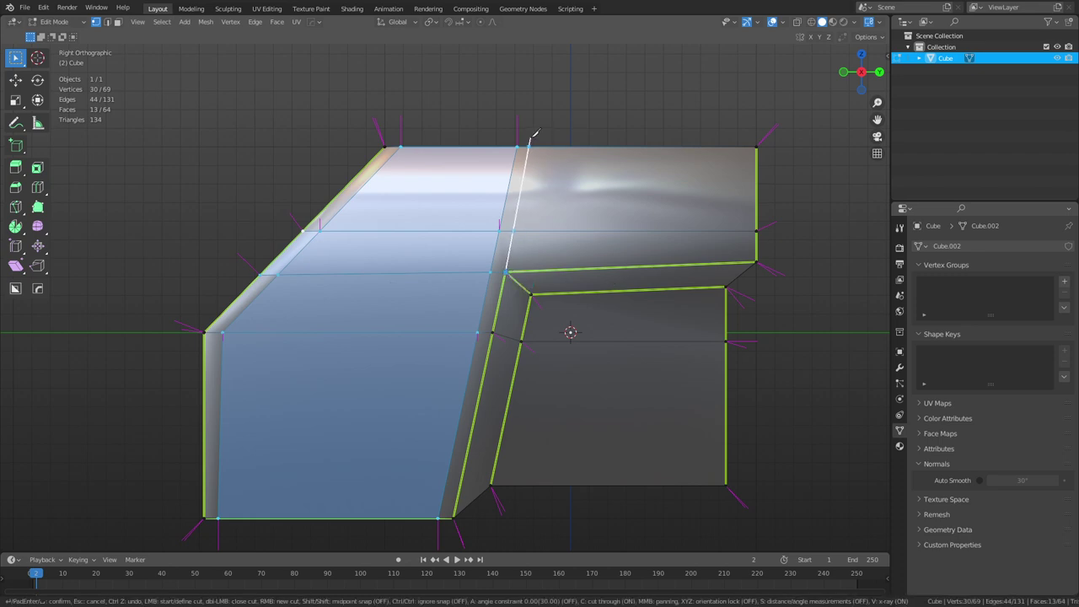
pyautogui.click(532, 133)
pyautogui.press('Return')
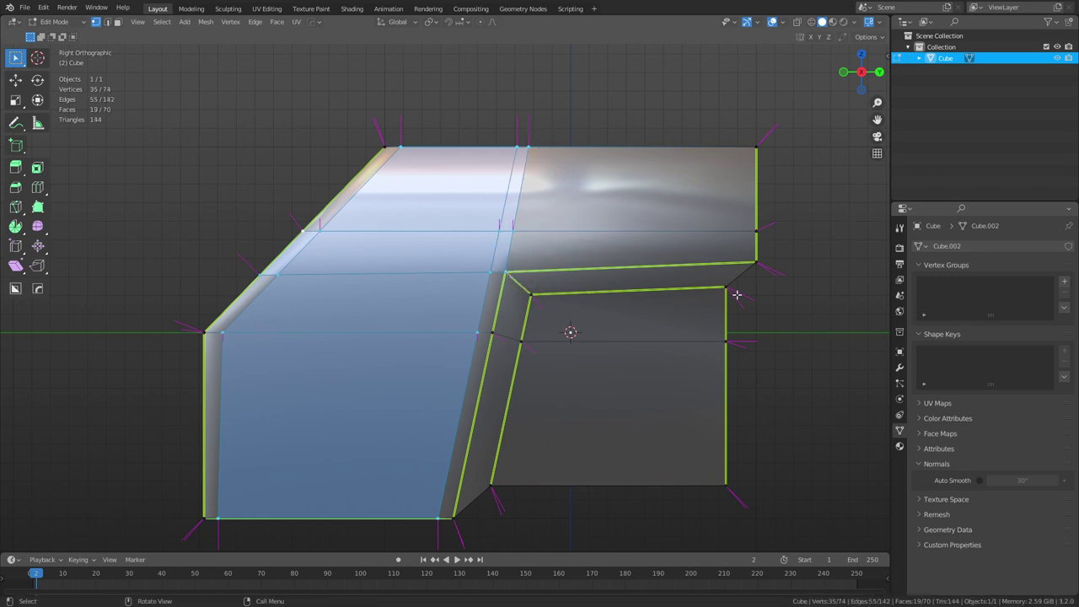
# - Knife a cut-through support line just inside the rear edges, from the recessed block's lower edge to the shape's upper edge
pyautogui.press('k')
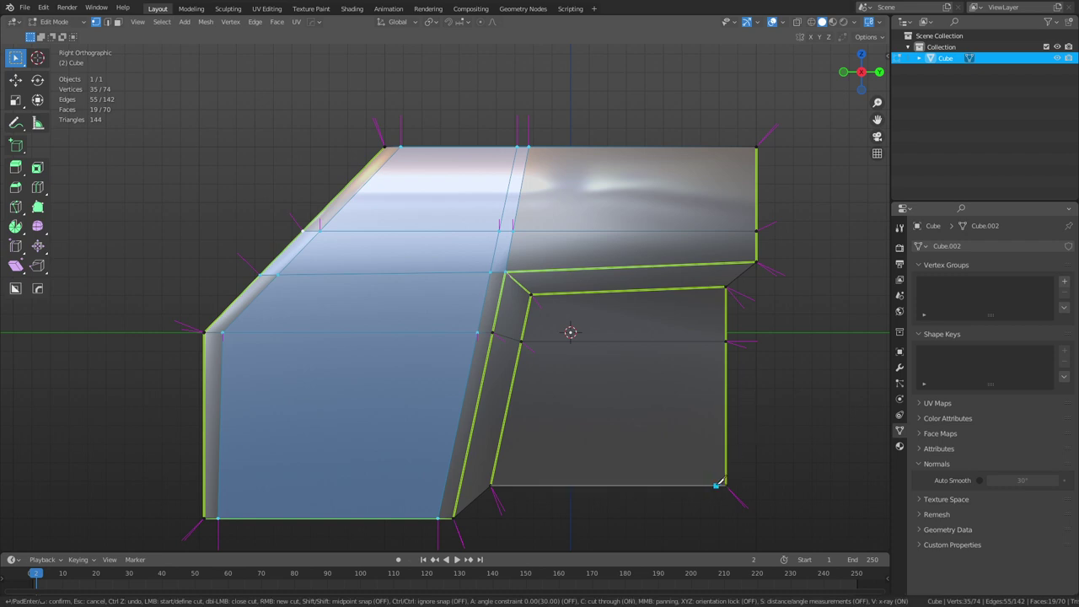
pyautogui.click(717, 485)
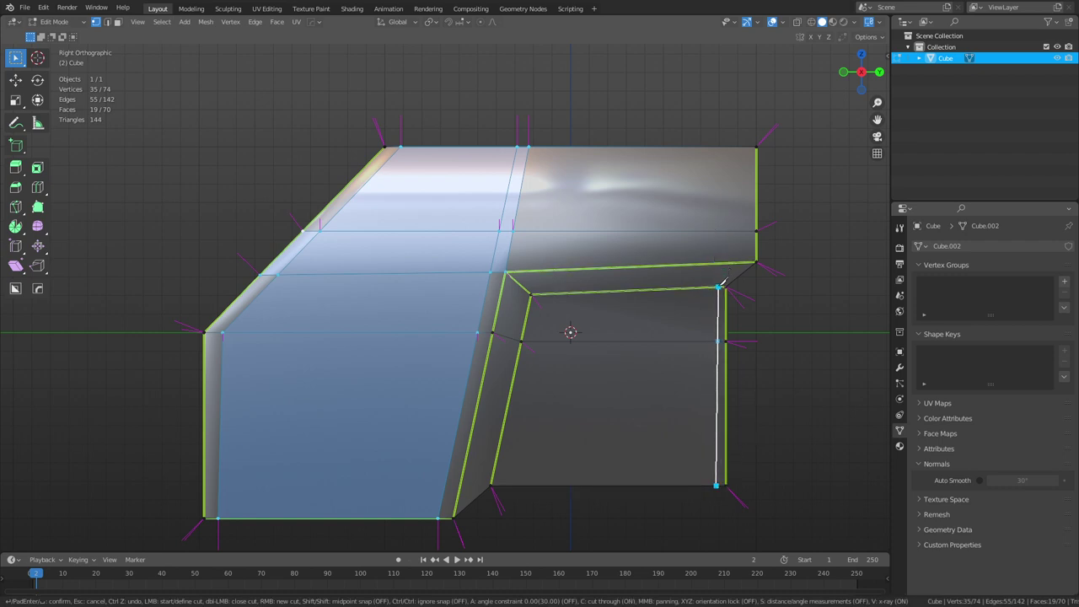
pyautogui.click(719, 286)
pyautogui.click(743, 263)
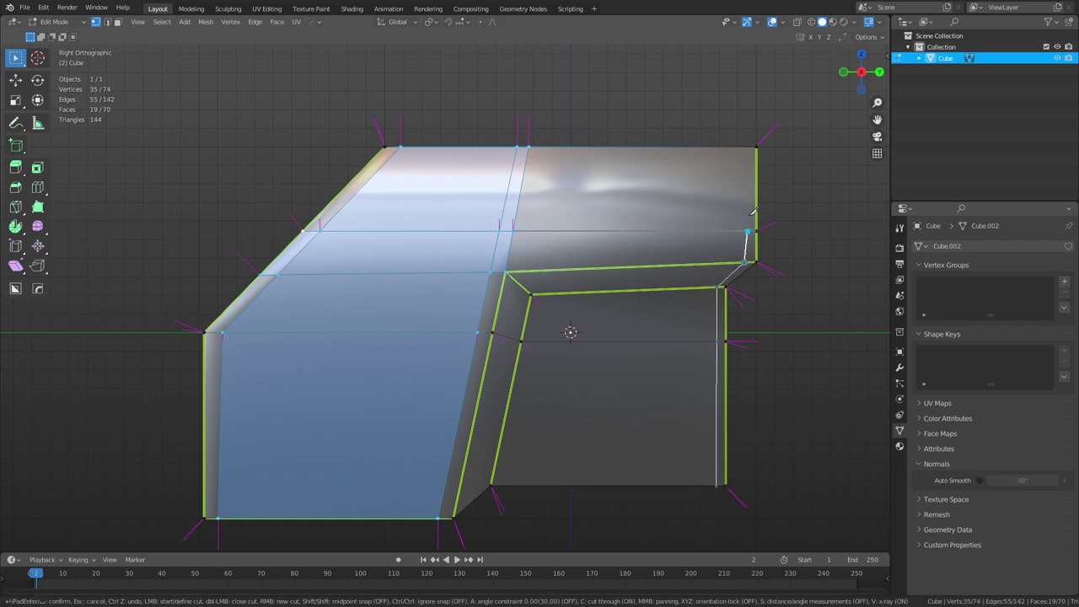
pyautogui.click(745, 147)
pyautogui.press('Return')
# - Add support loop cuts just above the shape's lower edge and on both sides of the horizontal crease across the side
pyautogui.keyDown('shift'); pyautogui.moveTo(574, 420); pyautogui.dragTo(598, 363, button='middle'); pyautogui.keyUp('shift')
pyautogui.hotkey('ctrl', 'r')
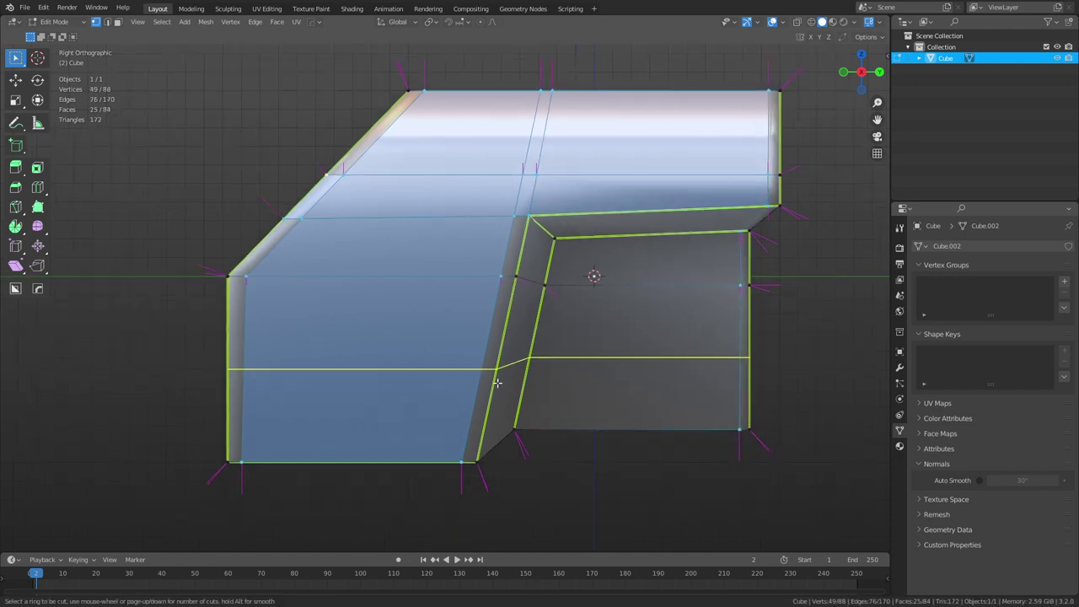
pyautogui.click(497, 383)
pyautogui.click(479, 472)
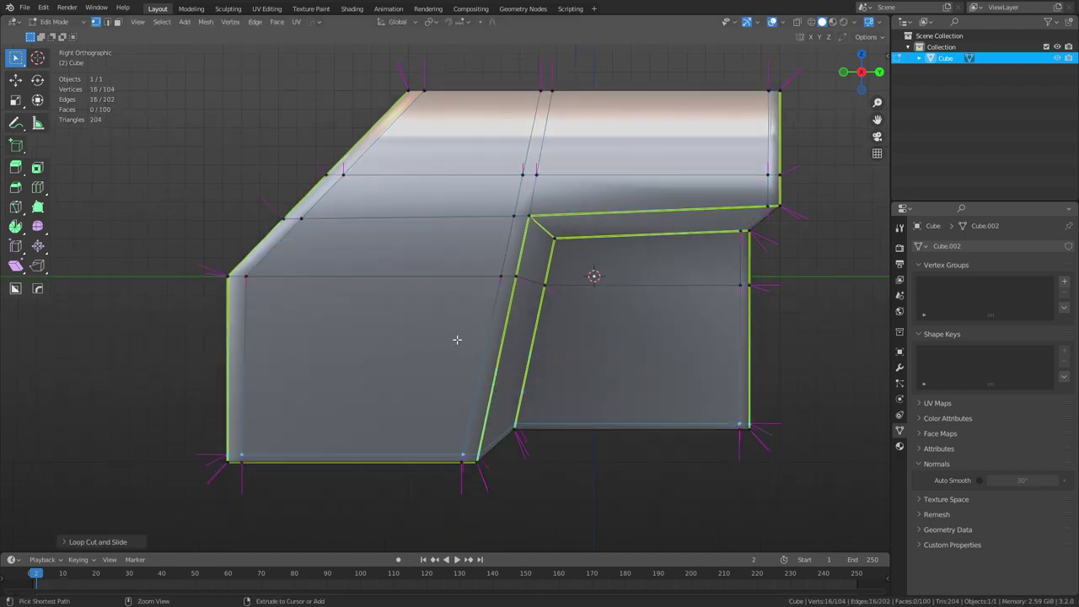
pyautogui.hotkey('ctrl', 'r')
pyautogui.click(505, 255)
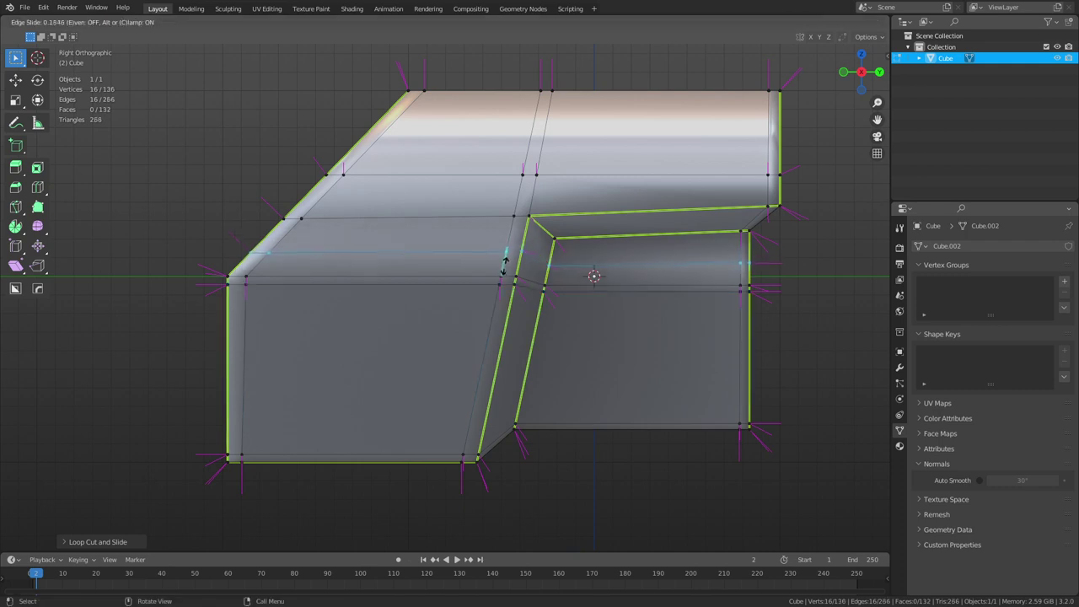
pyautogui.click(461, 291)
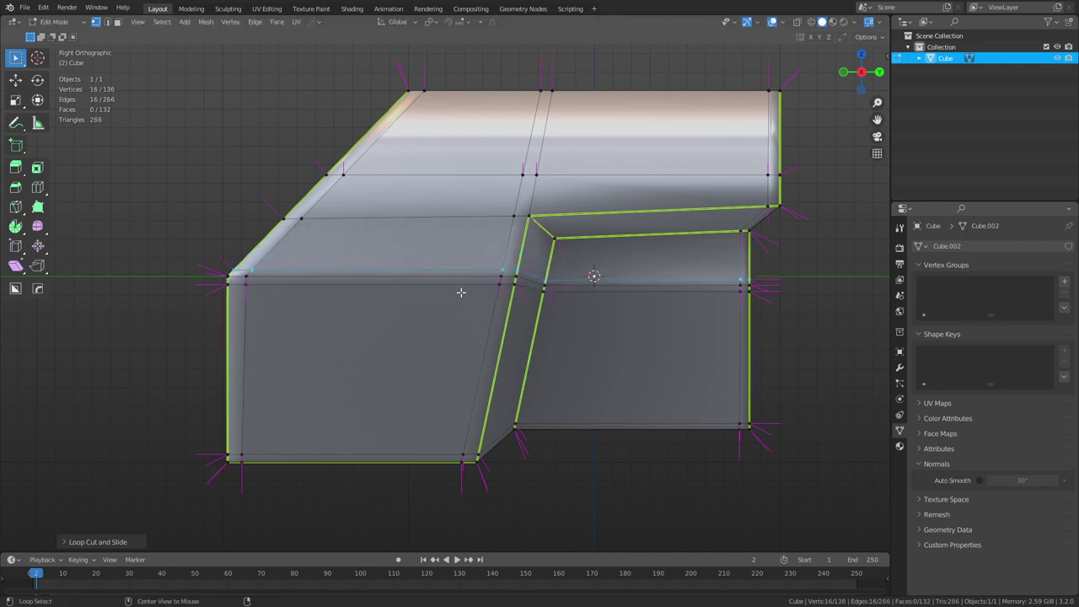
# - Edge-slide the loops at the horizontal crease to fine-tune their spacing
pyautogui.press('g')
pyautogui.press('g')
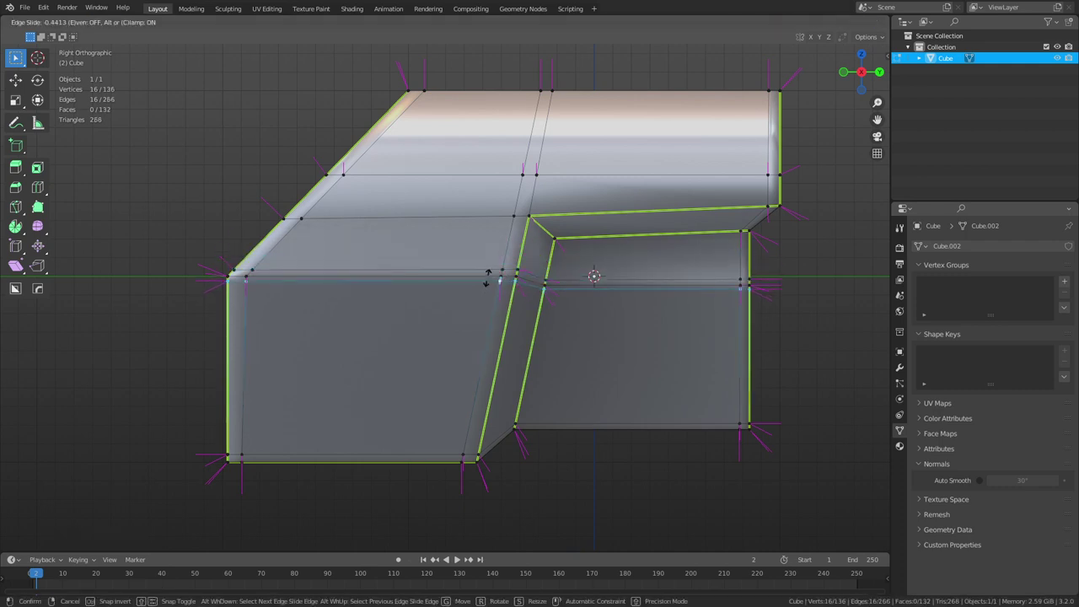
pyautogui.click(486, 282)
pyautogui.press('g')
pyautogui.press('g')
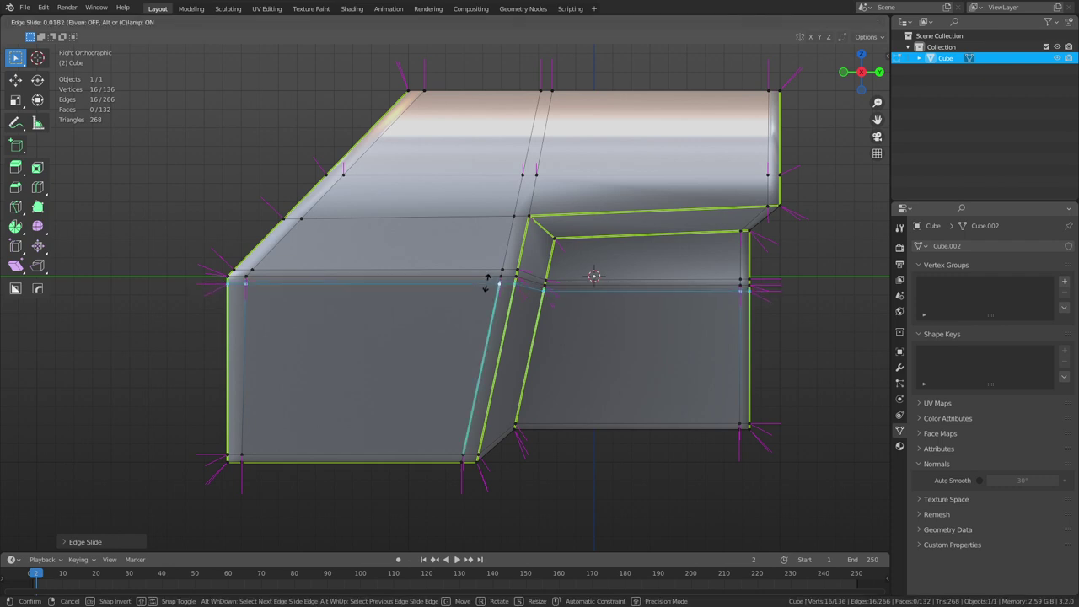
pyautogui.click(489, 282)
# - Add a support loop cut on the side face, close below the shape's upper edge
pyautogui.keyDown('shift'); pyautogui.moveTo(489, 282); pyautogui.dragTo(478, 316, button='middle'); pyautogui.keyUp('shift')
pyautogui.hotkey('ctrl', 'r')
pyautogui.click(391, 168)
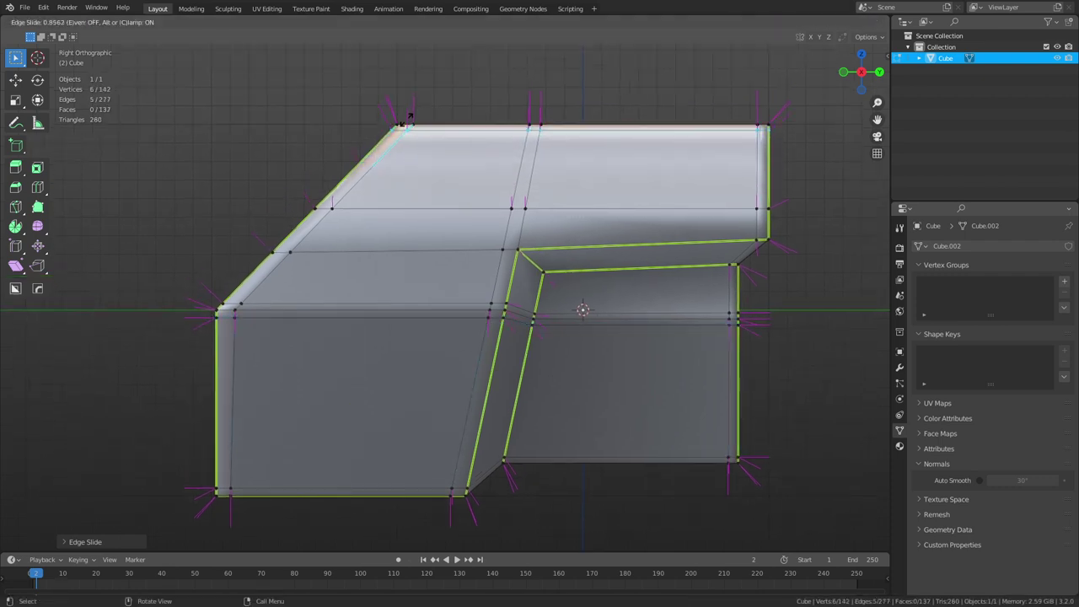
pyautogui.click(406, 121)
# - Add a support loop cut on the lower front faces, slid close to the side edge
pyautogui.moveTo(748, 268); pyautogui.dragTo(564, 328, button='middle')
pyautogui.hotkey('ctrl', 'r')
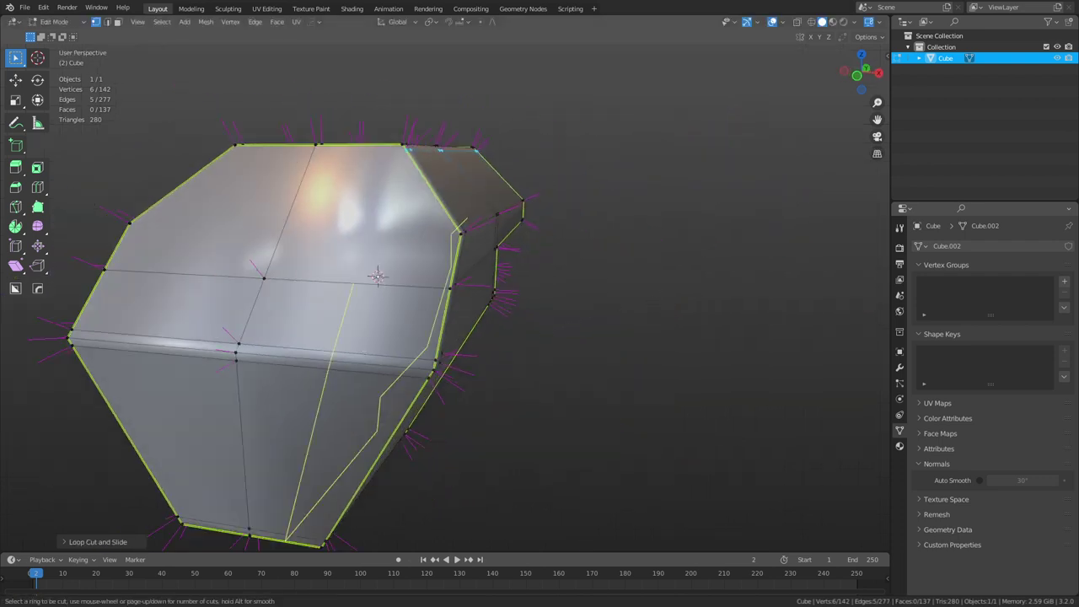
pyautogui.click(323, 376)
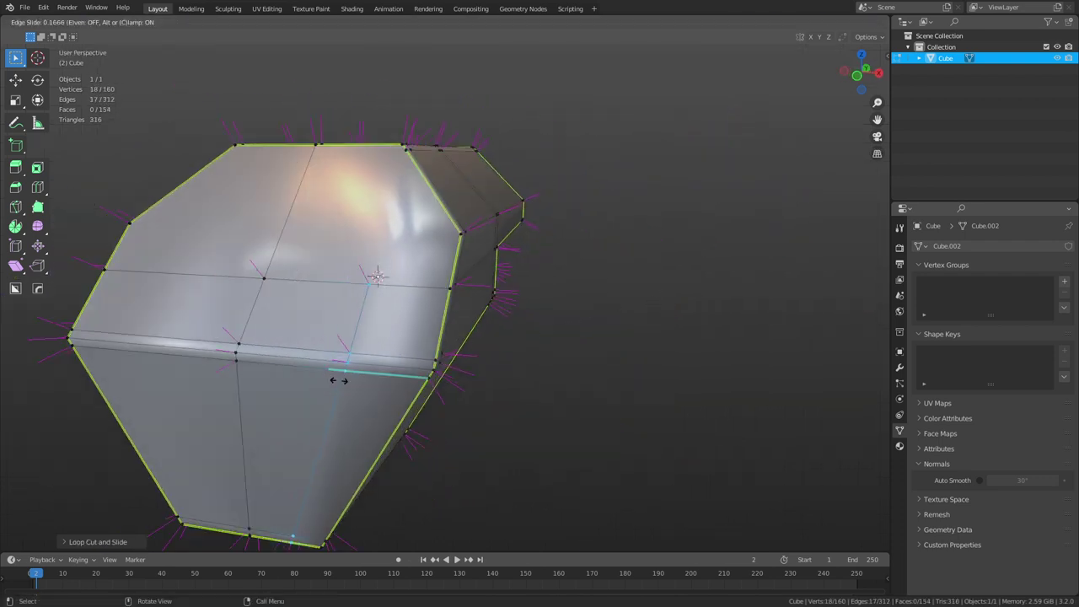
pyautogui.click(395, 386)
# - Add a support loop cut along the top faces, slid close to the edge of the side bevel
pyautogui.moveTo(403, 392); pyautogui.dragTo(459, 323, button='middle')
pyautogui.hotkey('ctrl', 'r')
pyautogui.click(397, 178)
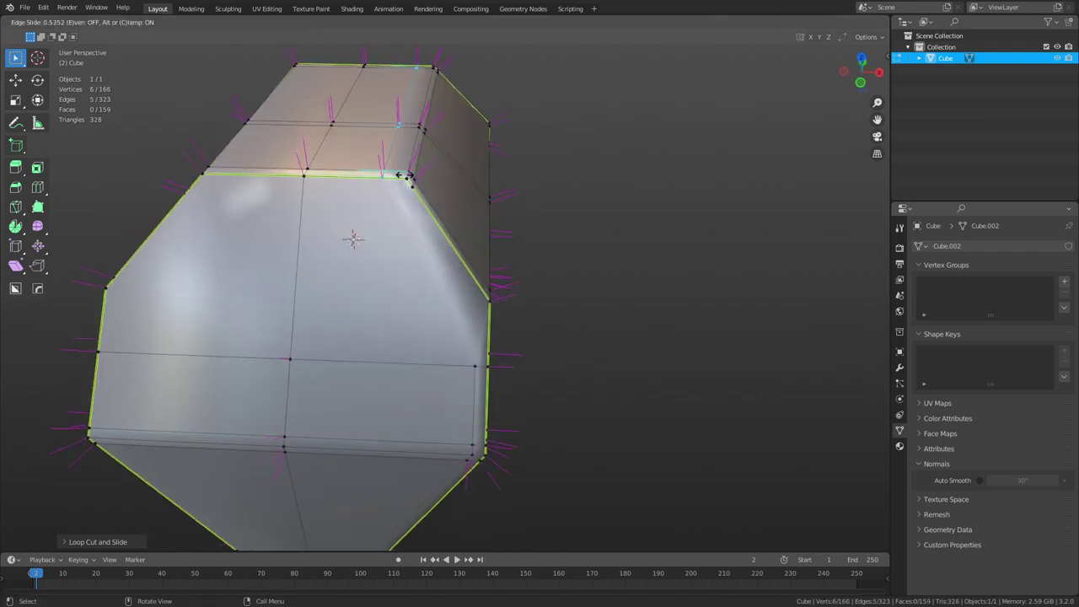
pyautogui.click(397, 179)
pyautogui.click(398, 180)
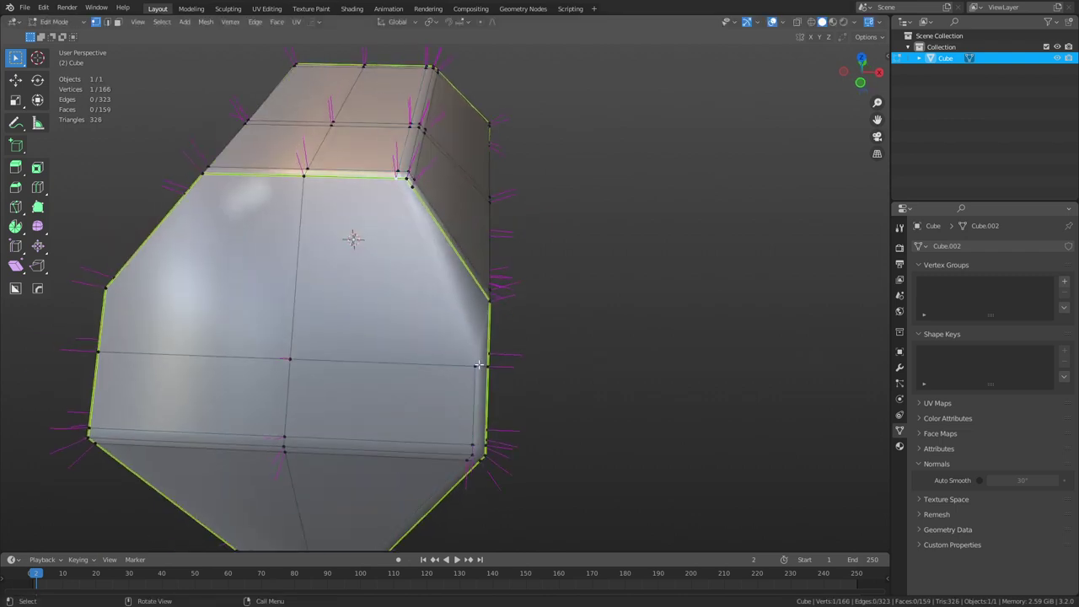
# - Knife the front face to continue the side support edge up to the top loop, plus a horizontal cut between the outer corners
pyautogui.press('k')
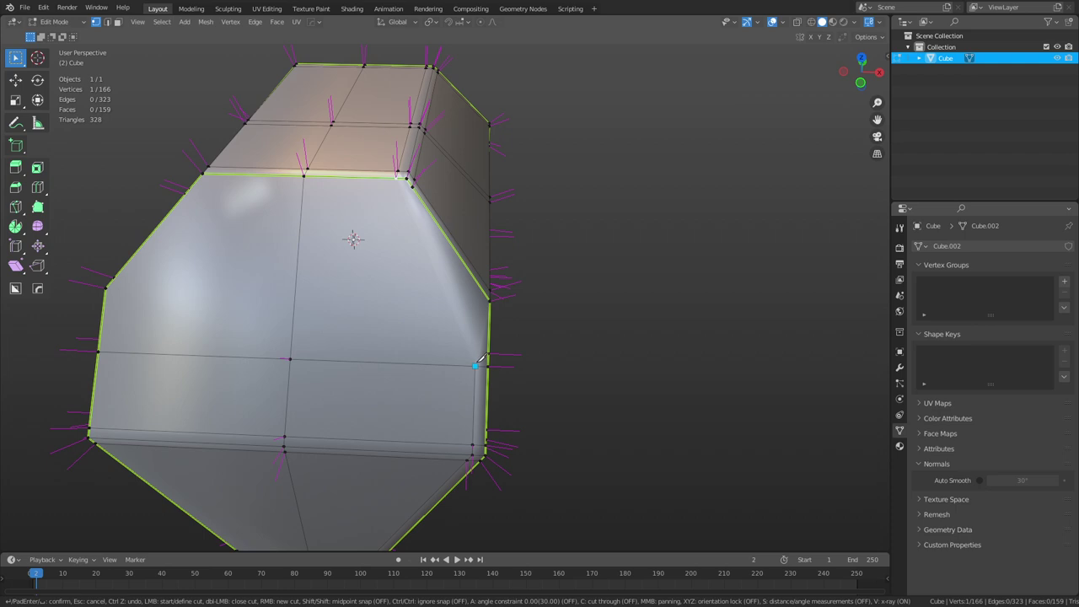
pyautogui.click(489, 300)
pyautogui.click(108, 286)
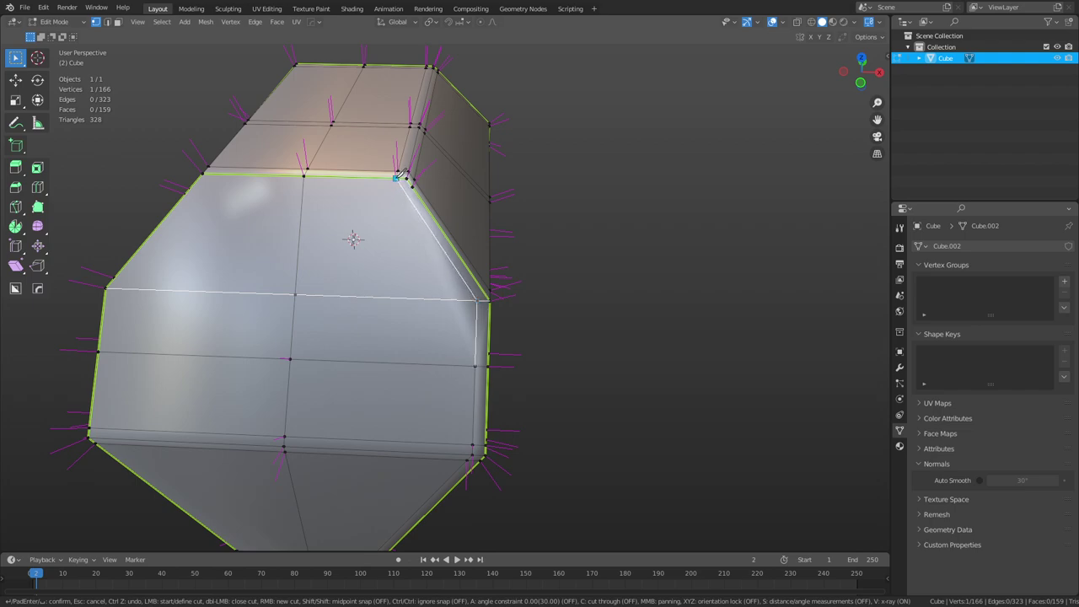
pyautogui.press('Return')
# - Knife support edges on the rear upper face along its upper edge, slanted edge and lower corner, plus a horizontal cut from the corner
pyautogui.moveTo(700, 260); pyautogui.dragTo(622, 306, button='middle')
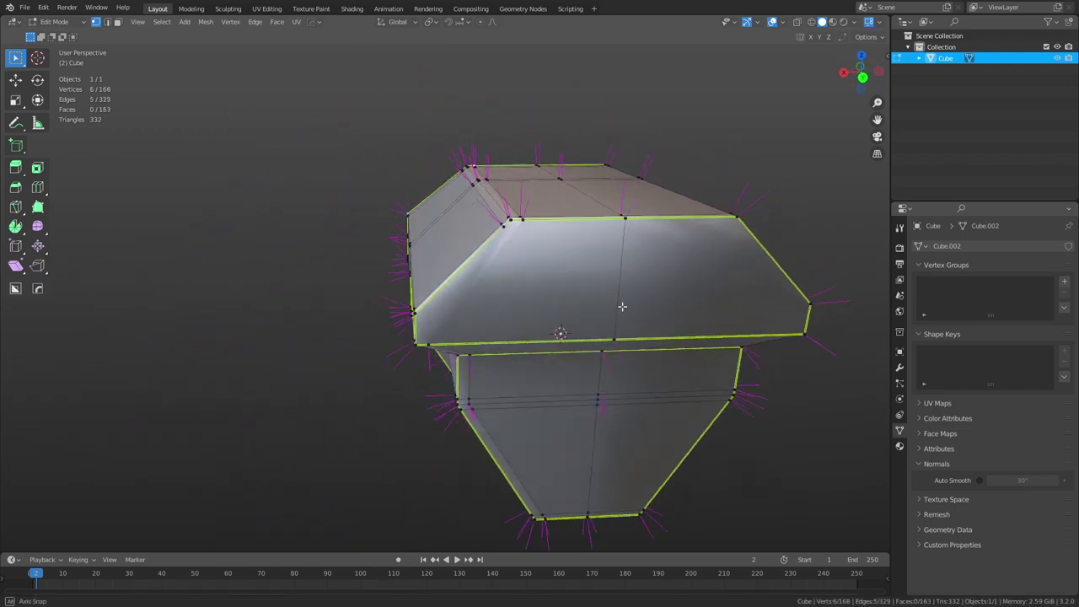
pyautogui.scroll(3, 620, 307)
pyautogui.press('k')
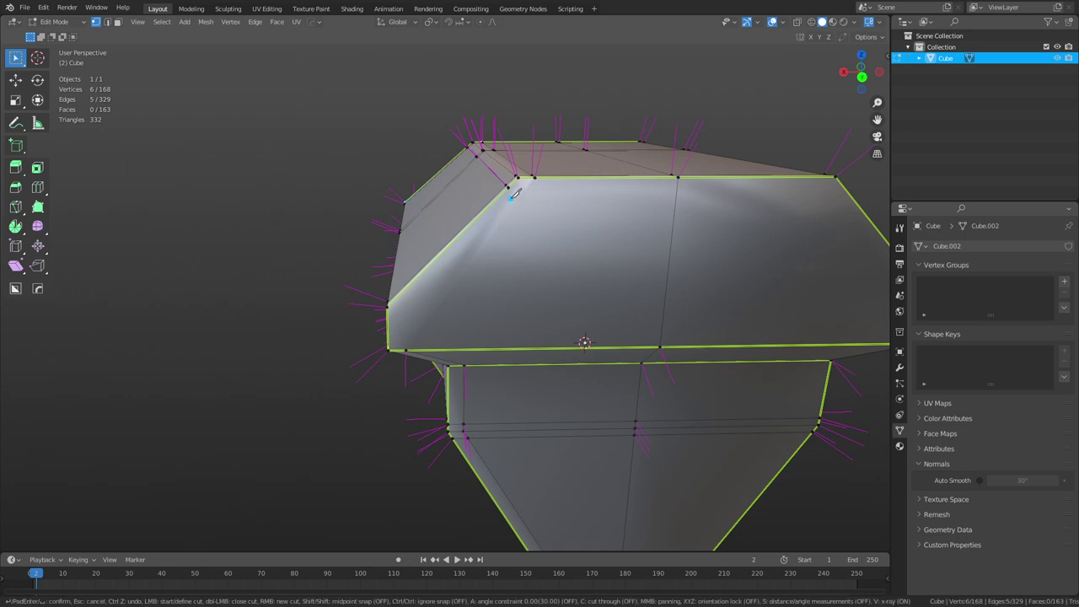
pyautogui.click(509, 187)
pyautogui.click(388, 307)
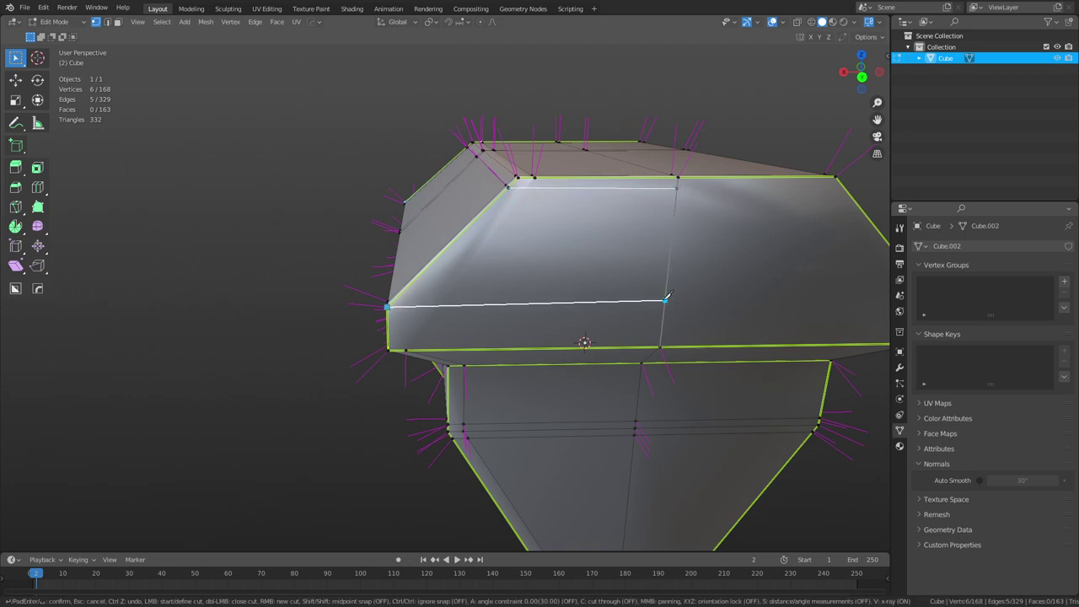
pyautogui.click(664, 303)
pyautogui.rightClick(664, 303)
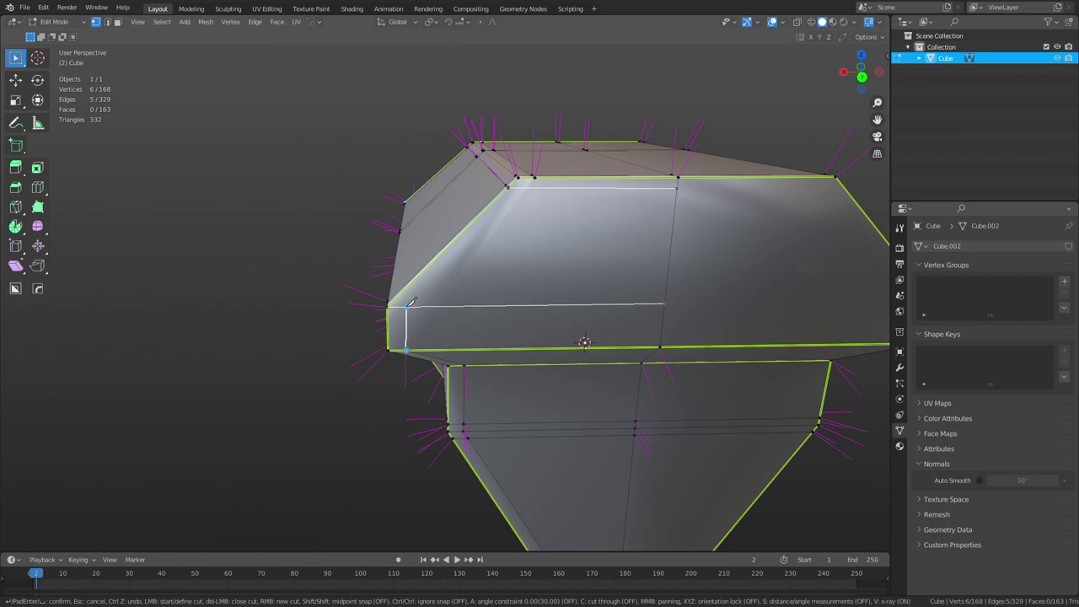
pyautogui.click(406, 307)
pyautogui.click(535, 178)
pyautogui.press('Return')
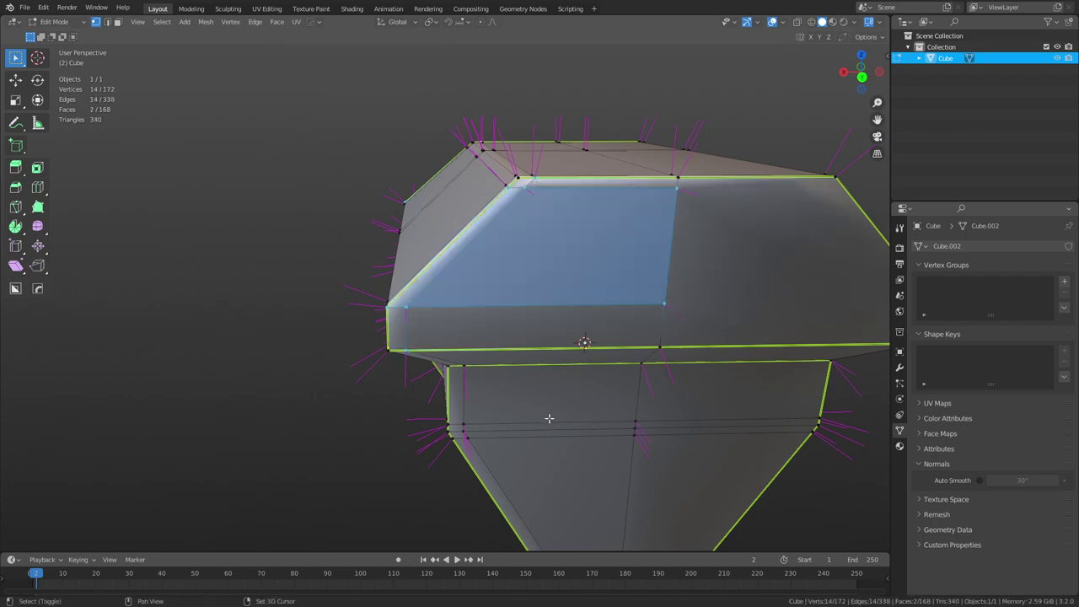
# - Knife a support line beside the recess's inner corner, running over the top and down the recessed block to its underside
pyautogui.moveTo(549, 416); pyautogui.dragTo(561, 353, button='middle')
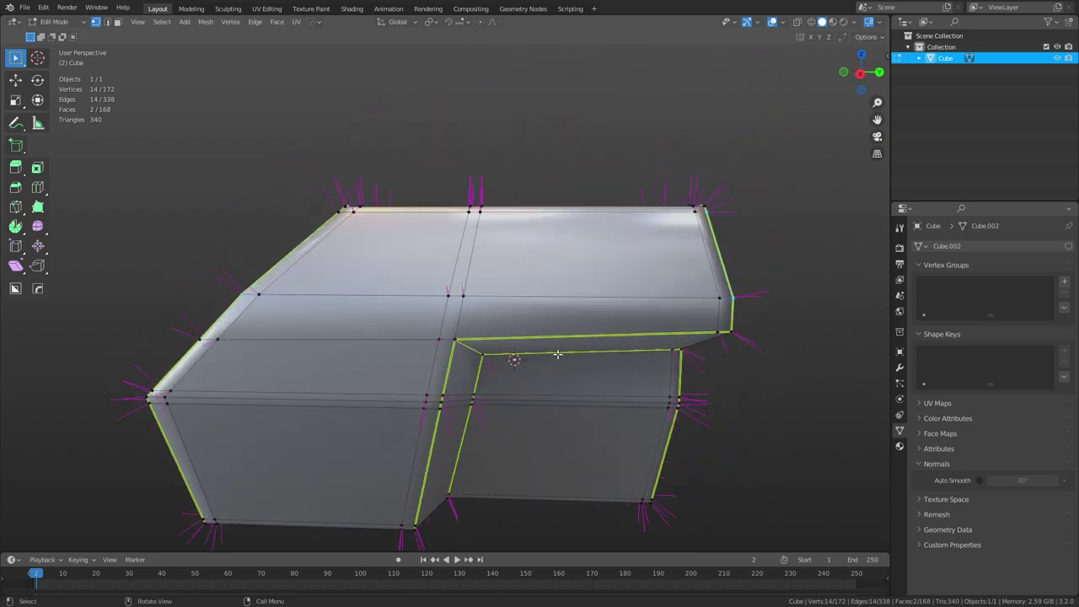
pyautogui.press('k')
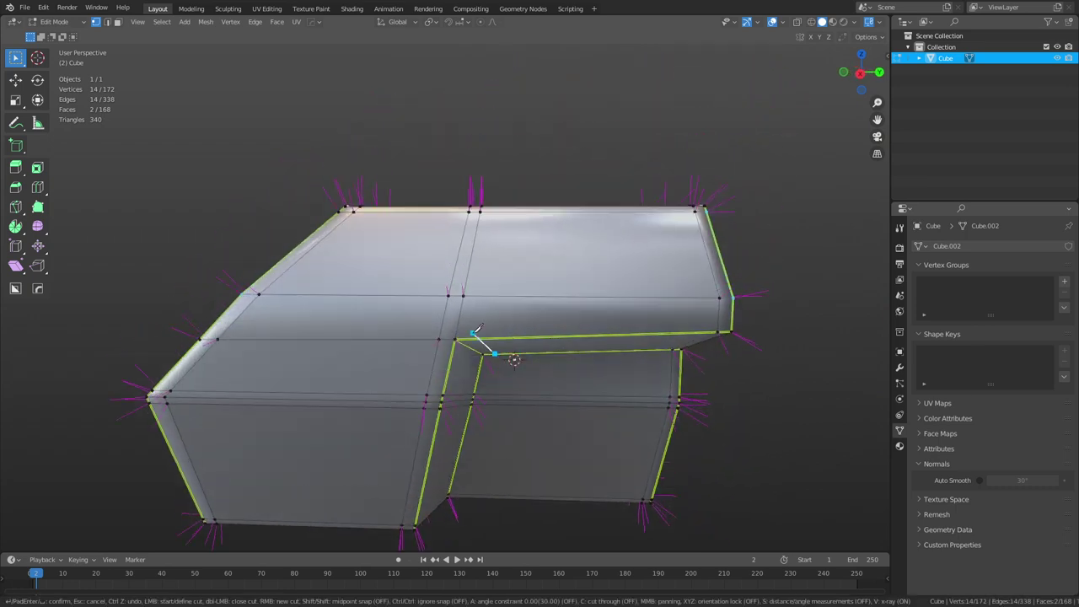
pyautogui.click(473, 339)
pyautogui.moveTo(481, 292); pyautogui.dragTo(560, 282, button='middle')
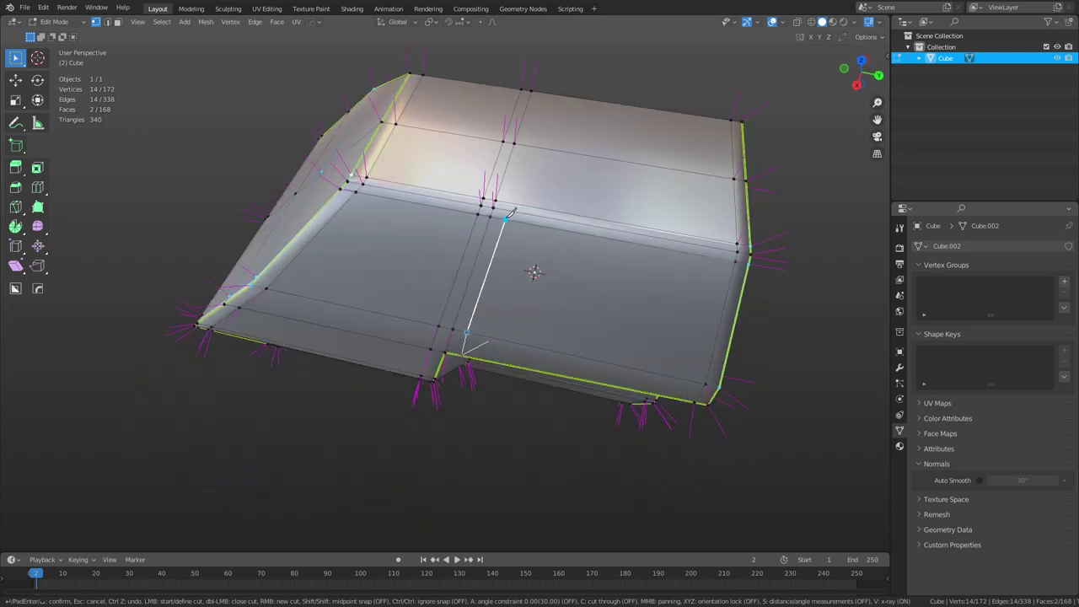
pyautogui.click(548, 92)
pyautogui.rightClick(550, 92)
pyautogui.moveTo(540, 338); pyautogui.dragTo(517, 242, button='middle')
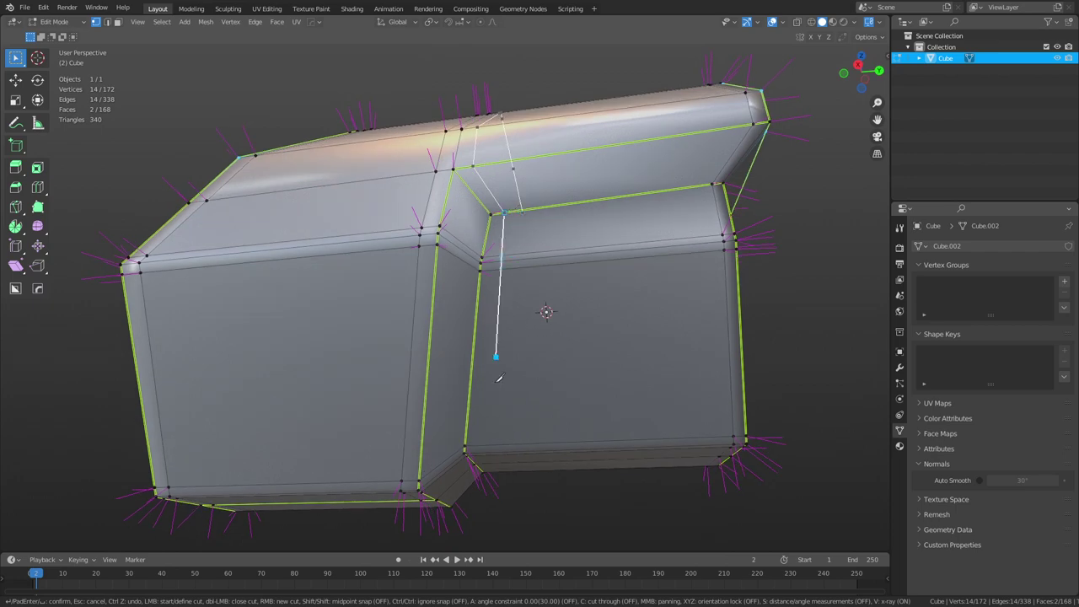
pyautogui.click(482, 452)
pyautogui.moveTo(484, 448); pyautogui.dragTo(491, 393, button='middle')
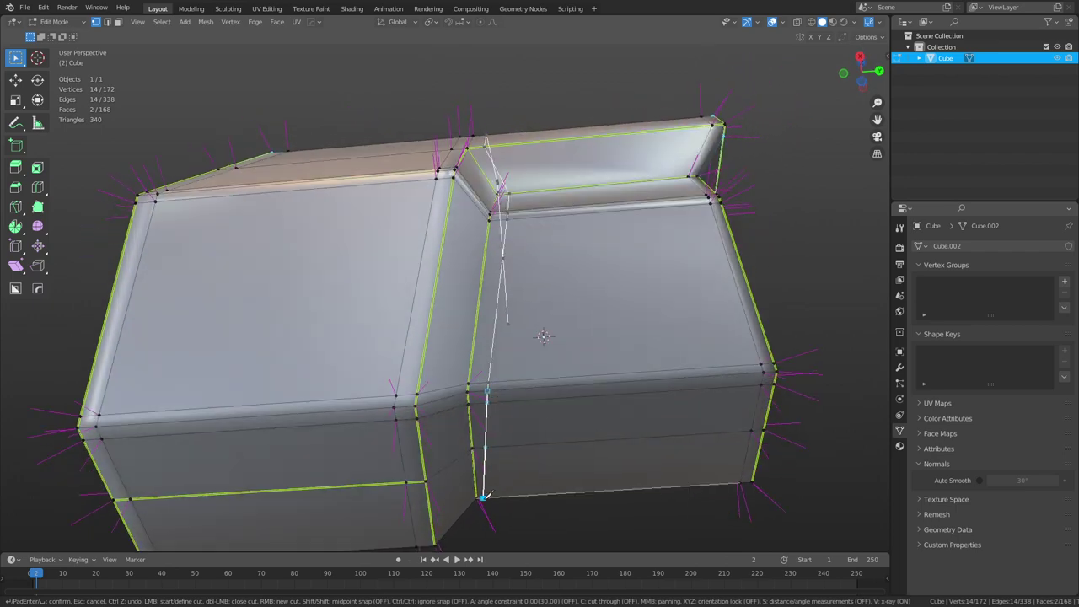
pyautogui.press('Return')
# - Add two support loop cuts on the recess's slanted wall, one close to its outer edge and one close to its inner edge
pyautogui.moveTo(499, 494); pyautogui.dragTo(414, 380, button='middle')
pyautogui.hotkey('ctrl', 'r')
pyautogui.click(405, 383)
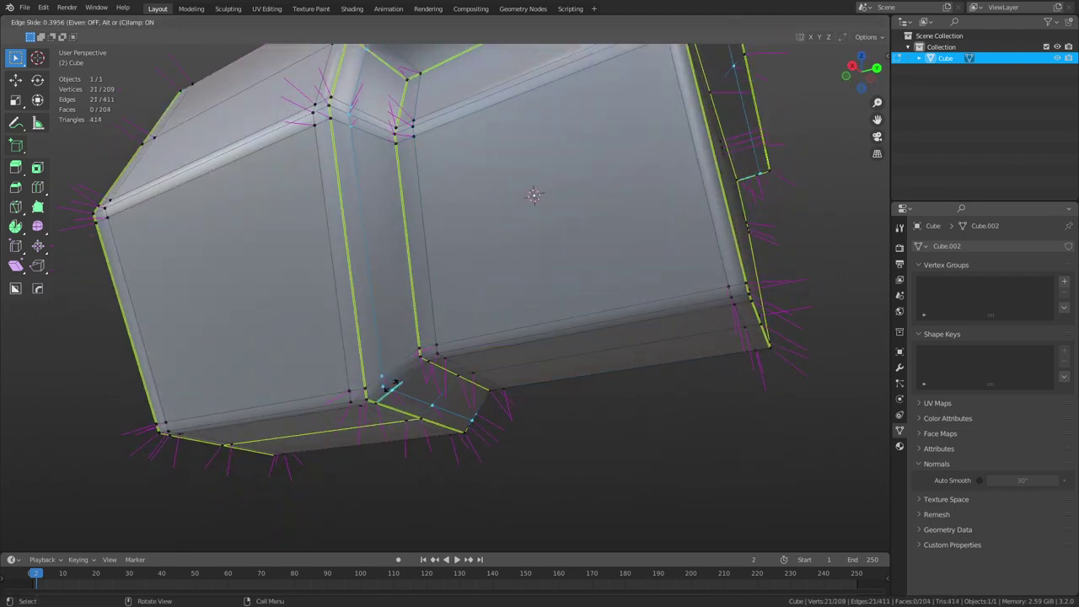
pyautogui.click(388, 390)
pyautogui.hotkey('ctrl', 'r')
pyautogui.click(400, 380)
pyautogui.click(417, 369)
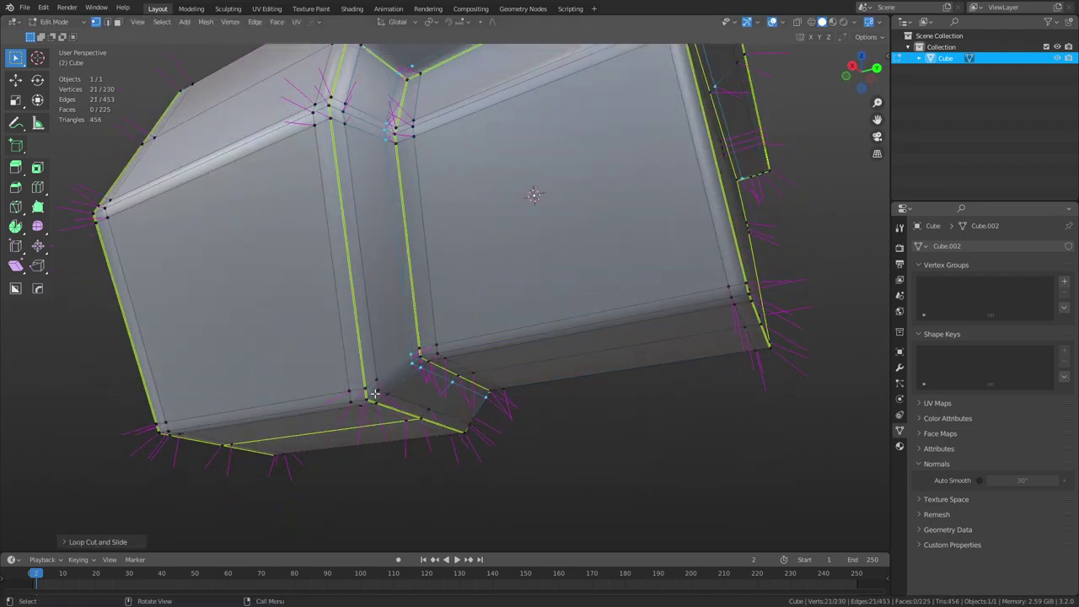
# - Edge-slide the support loops beside the recess's outer edge and the front side edge closer to those edges
pyautogui.press('g')
pyautogui.press('g')
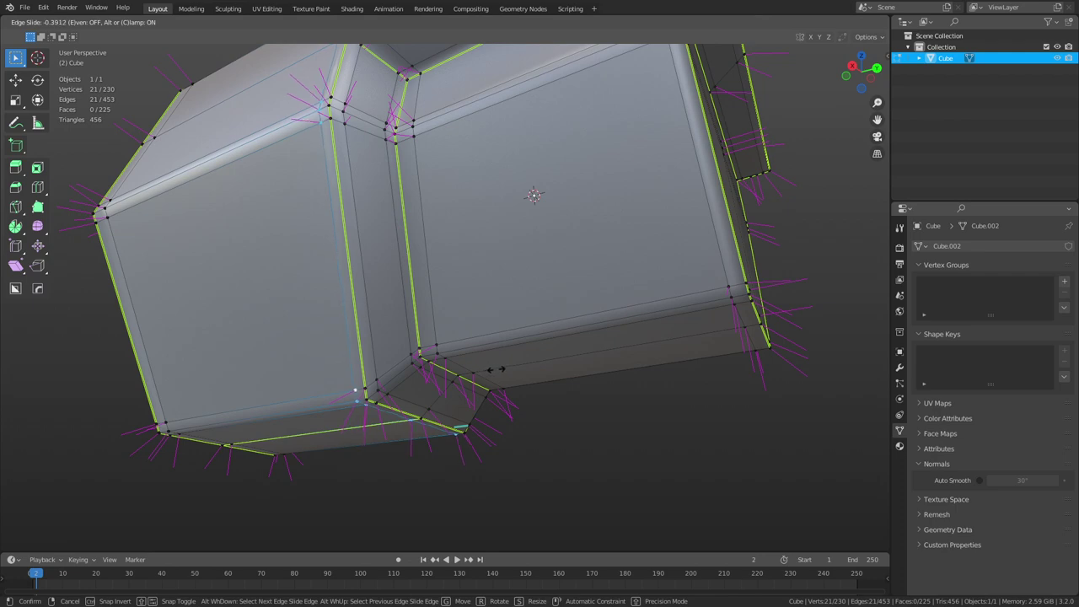
pyautogui.click(496, 369)
pyautogui.hotkey('ctrl', 'Tab')
pyautogui.press('Escape')
pyautogui.keyDown('shift'); pyautogui.moveTo(325, 380); pyautogui.dragTo(562, 387, button='middle'); pyautogui.keyUp('shift')
pyautogui.moveTo(338, 306); pyautogui.dragTo(443, 337, button='middle')
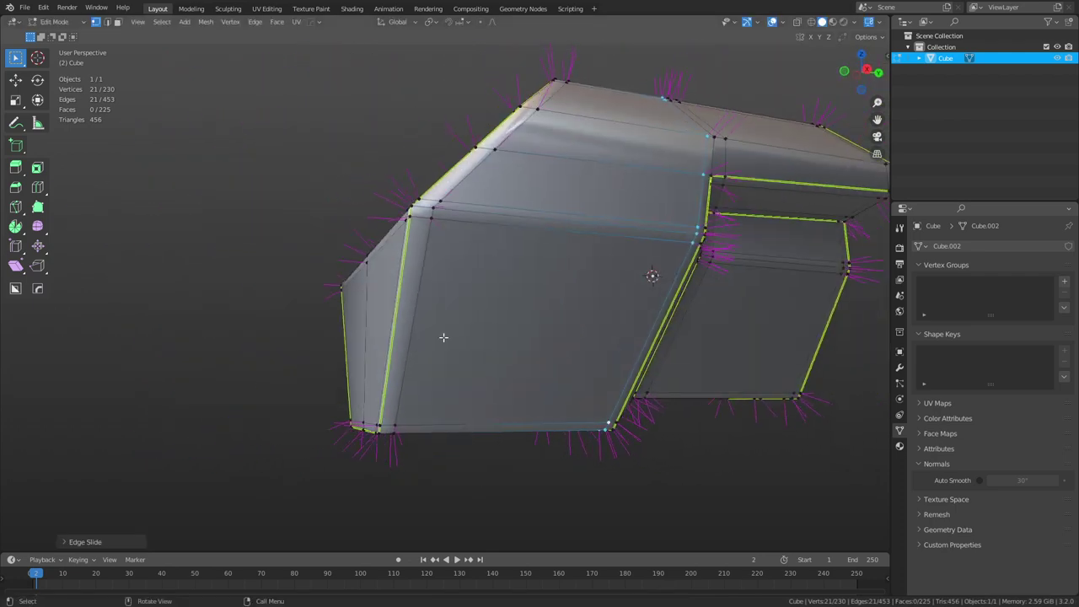
pyautogui.press('g')
pyautogui.press('g')
pyautogui.click(539, 343)
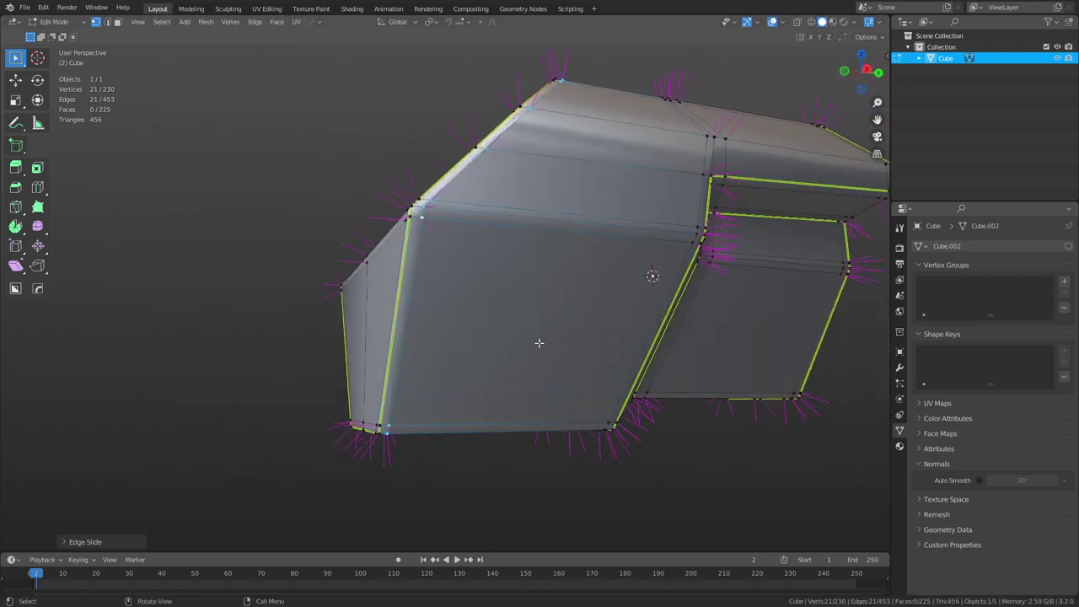
# - Return to Object Mode and mirror the shape across the X axis with MACHIN3 Mirror
pyautogui.press('Tab')
pyautogui.moveTo(539, 343); pyautogui.dragTo(451, 343, button='middle')
pyautogui.hotkey('shift', 'z')
pyautogui.moveTo(510, 369); pyautogui.dragTo(471, 318, button='middle')
pyautogui.rightClick(471, 319)
pyautogui.moveTo(550, 326); pyautogui.dragTo(464, 320, button='middle')
pyautogui.hotkey('alt', 'shift', 'x')
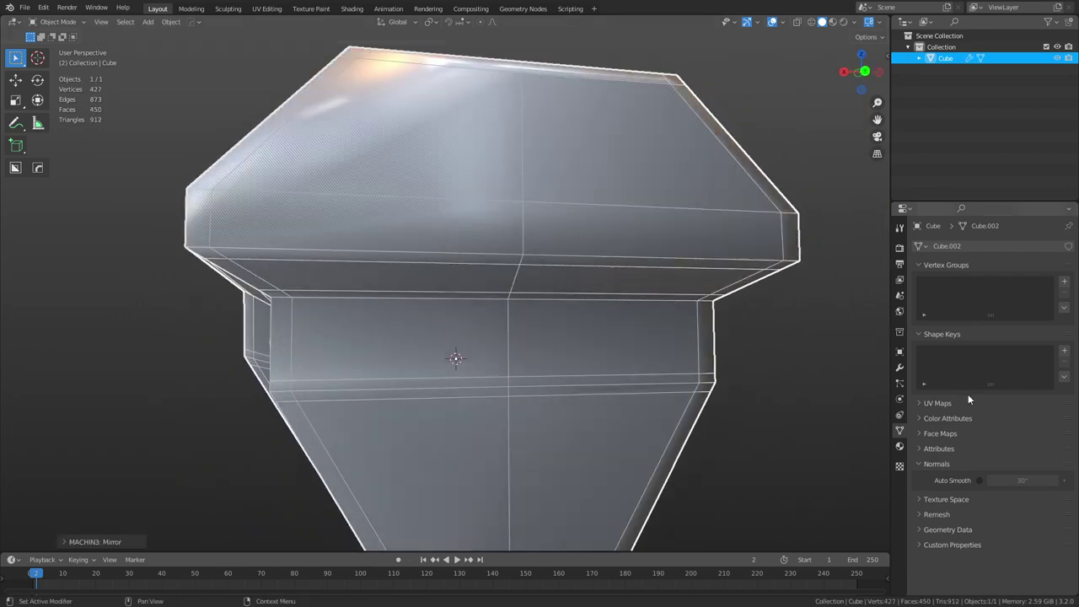
# - Enable Bisect on X in the Mirror modifier, try Flip on X and leave it off
pyautogui.click(899, 368)
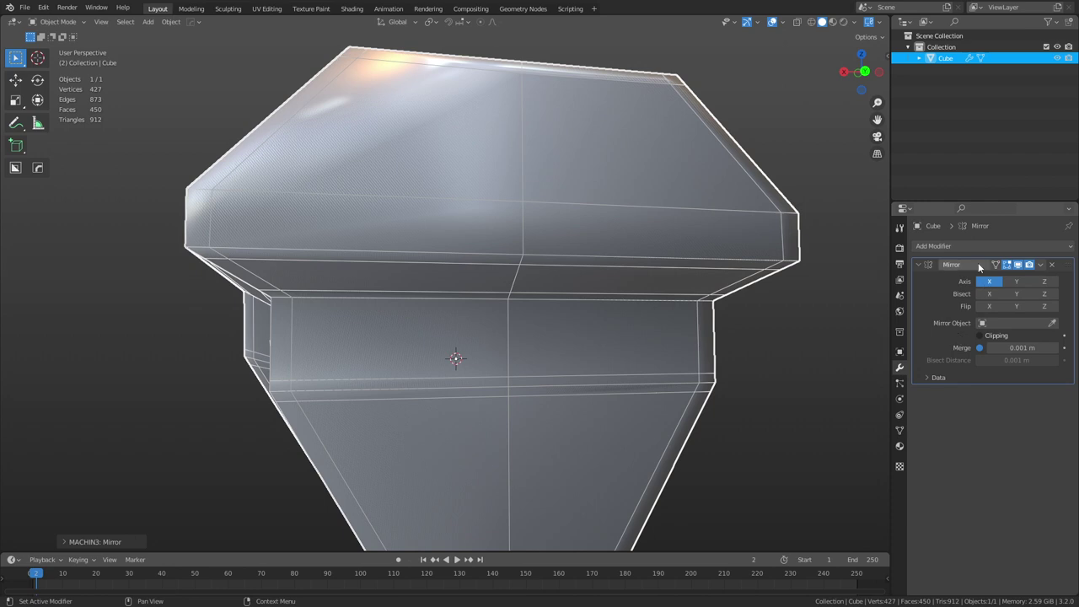
pyautogui.click(989, 293)
pyautogui.click(989, 306)
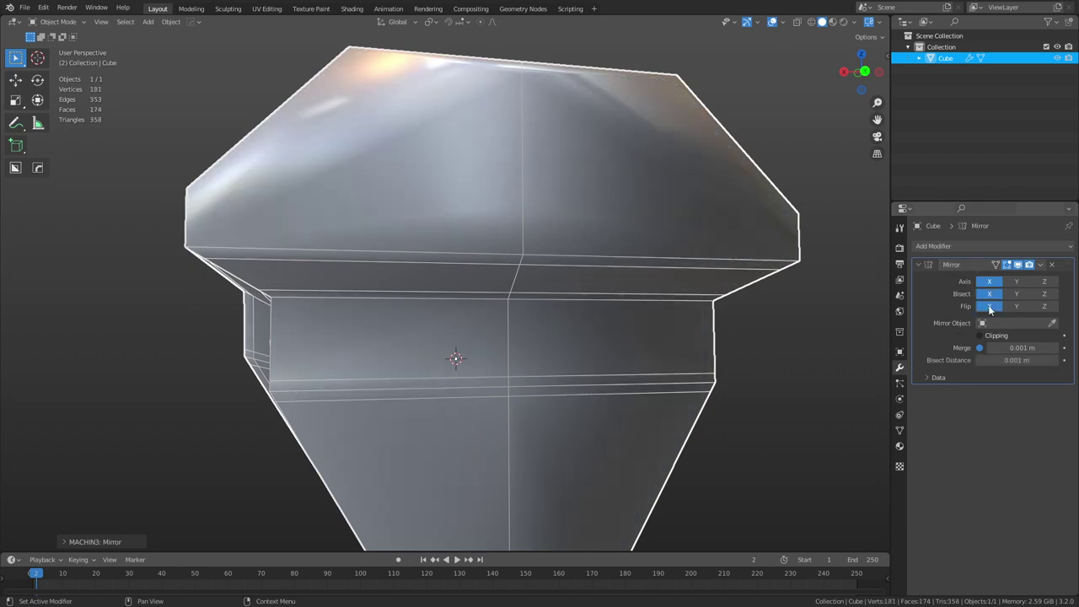
pyautogui.click(989, 309)
# - Examine the mirrored shape's shading from several sides with the wireframe hidden
pyautogui.scroll(-6, 297, 259)
pyautogui.moveTo(297, 259); pyautogui.dragTo(468, 308, button='middle')
pyautogui.scroll(2, 496, 379)
pyautogui.moveTo(497, 380); pyautogui.dragTo(526, 308, button='middle')
pyautogui.hotkey('ctrl', 'Tab')
pyautogui.click(440, 308)
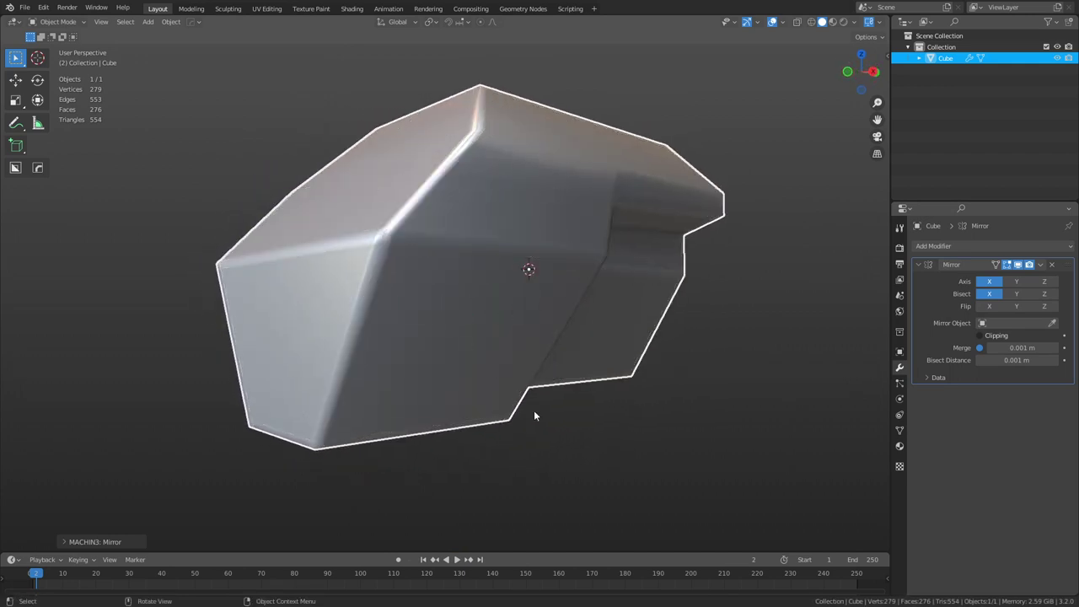
pyautogui.scroll(-2, 534, 410)
pyautogui.moveTo(534, 410)
pyautogui.mouseDown(button='middle')
pyautogui.moveTo(546, 392)
pyautogui.moveTo(538, 406)
pyautogui.mouseUp(button='middle')
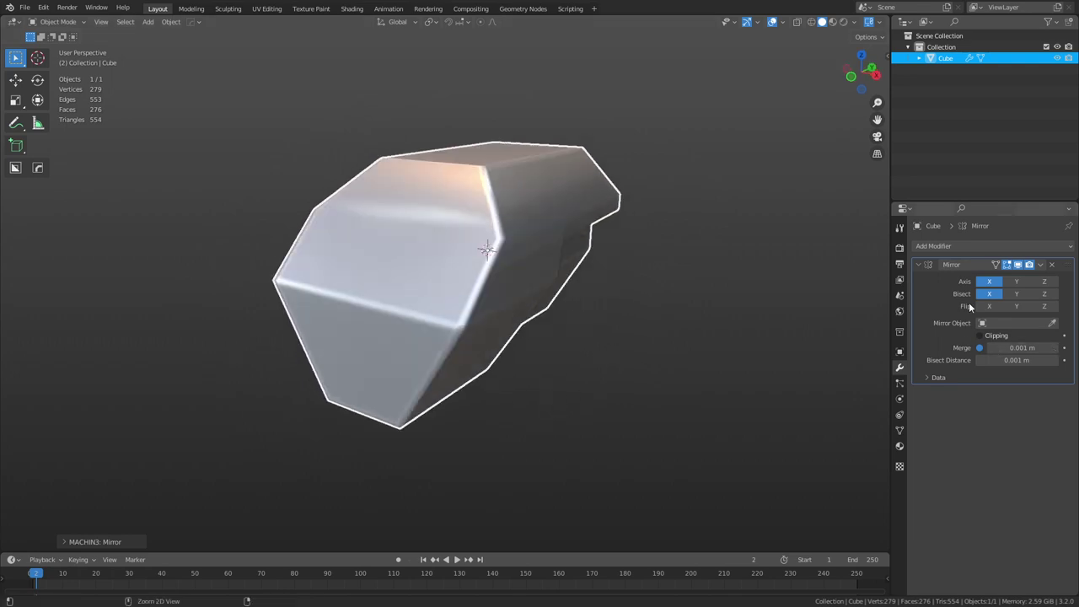
# - Apply the Mirror modifier and set the object to Shade Smooth
pyautogui.hotkey('ctrl', 'a')
pyautogui.moveTo(608, 318); pyautogui.dragTo(527, 335, button='middle')
pyautogui.hotkey('shift', 'z')
pyautogui.hotkey('shift', 'z')
pyautogui.rightClick(457, 319)
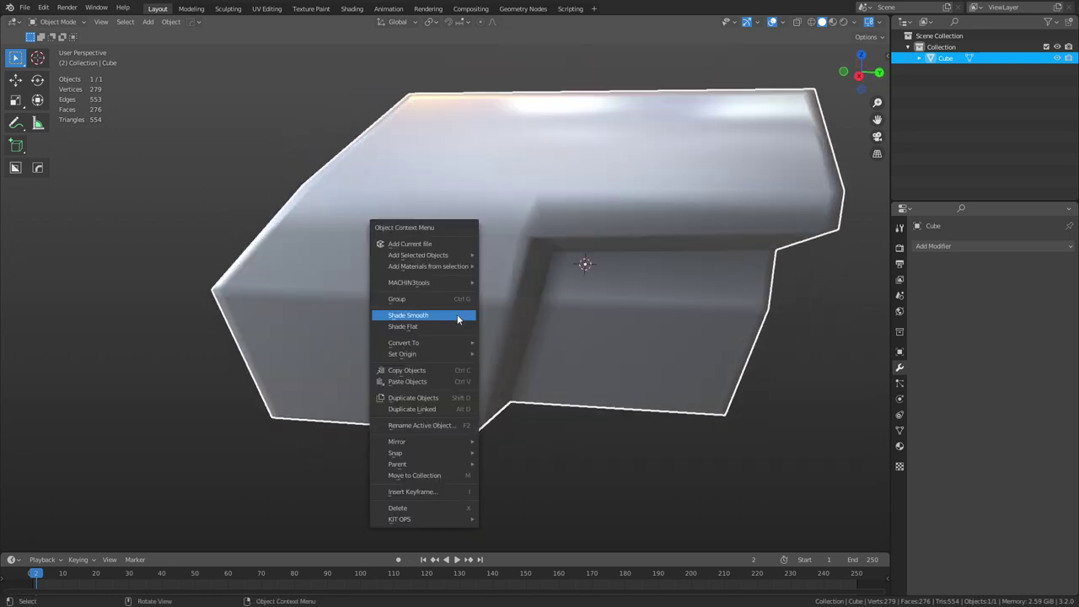
pyautogui.click(458, 315)
# - Add a support loop around the shape just above the recess's upper edge in Edit Mode, returning to Object Mode
pyautogui.moveTo(512, 380); pyautogui.dragTo(431, 342, button='middle')
pyautogui.hotkey('ctrl', 'Tab')
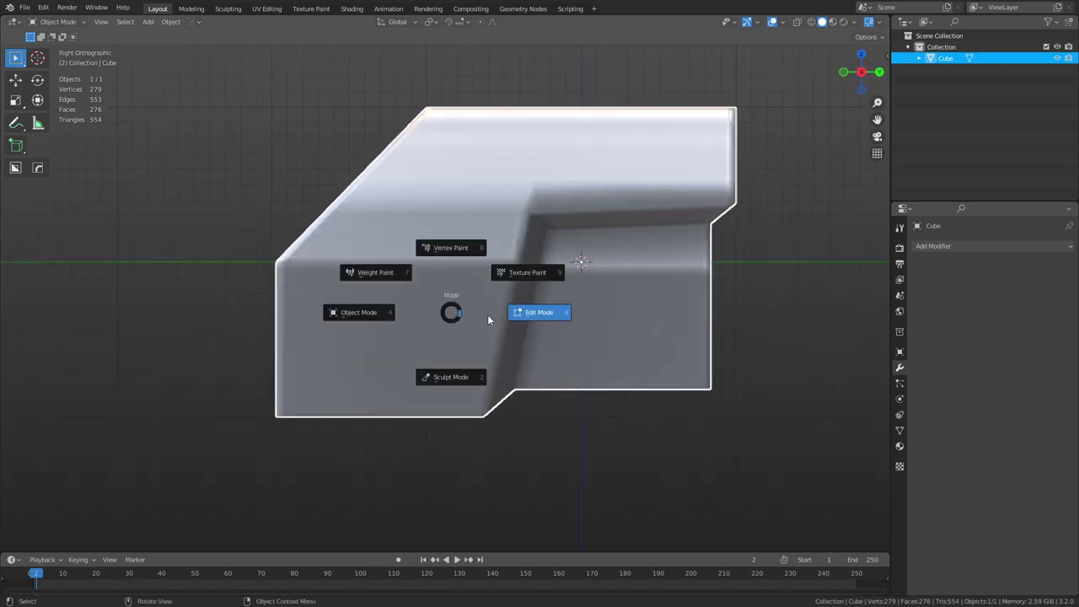
pyautogui.click(487, 319)
pyautogui.hotkey('ctrl', 'r')
pyautogui.click(474, 242)
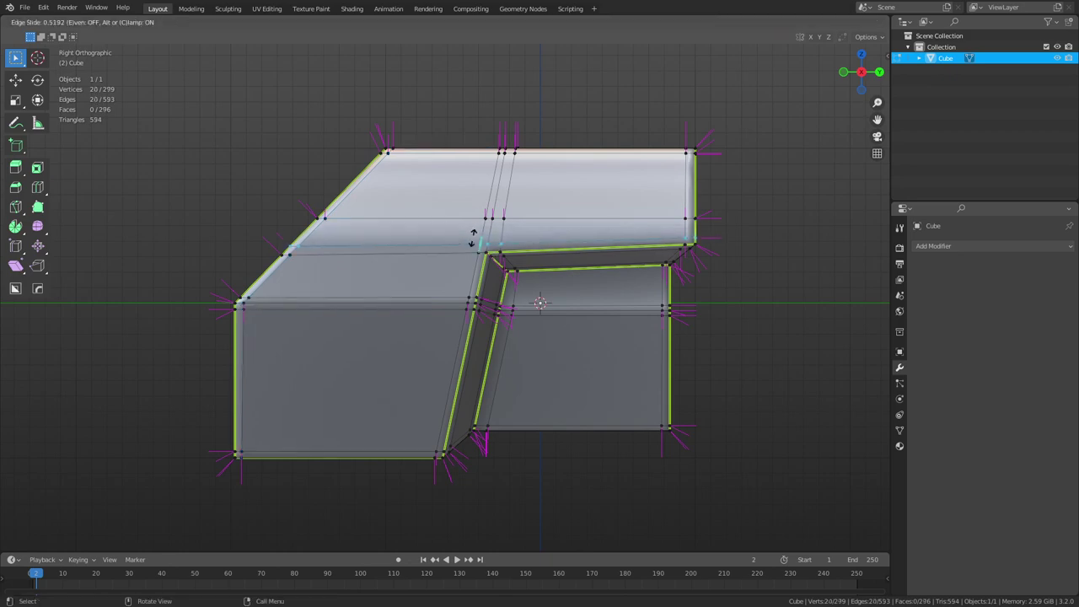
pyautogui.click(472, 243)
pyautogui.hotkey('ctrl', 'Tab')
pyautogui.click(410, 247)
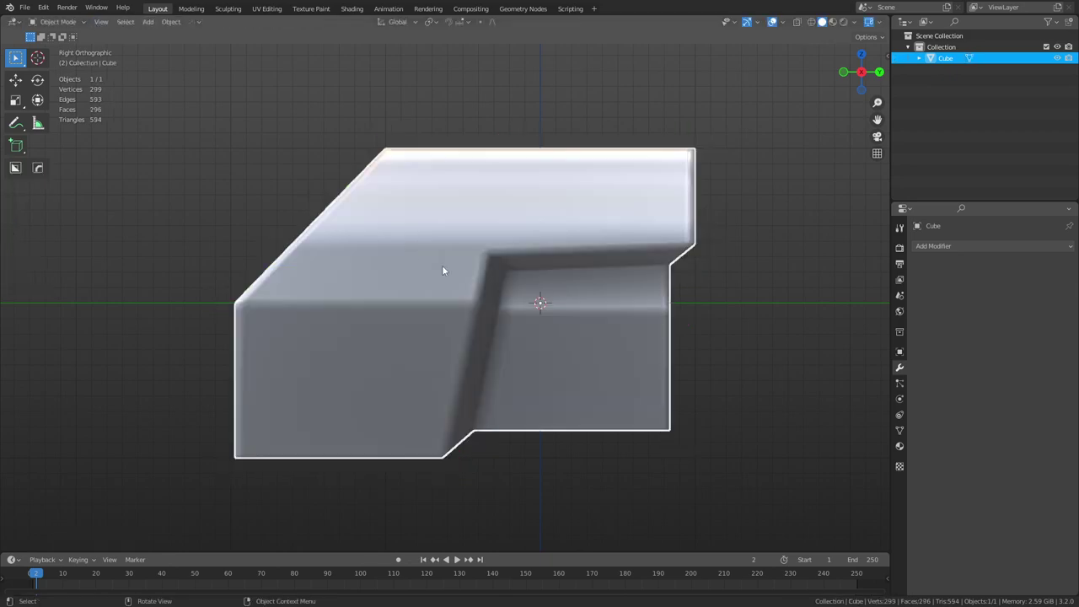
# - In Edit Mode, add two support loops around the shape, one just below and one just above the upper crease
pyautogui.hotkey('ctrl', 'Tab')
pyautogui.click(497, 262)
pyautogui.keyDown('alt'); pyautogui.click(435, 223); pyautogui.keyUp('alt')
pyautogui.moveTo(434, 223); pyautogui.dragTo(558, 291, button='middle')
pyautogui.hotkey('ctrl', 'r')
pyautogui.click(332, 266)
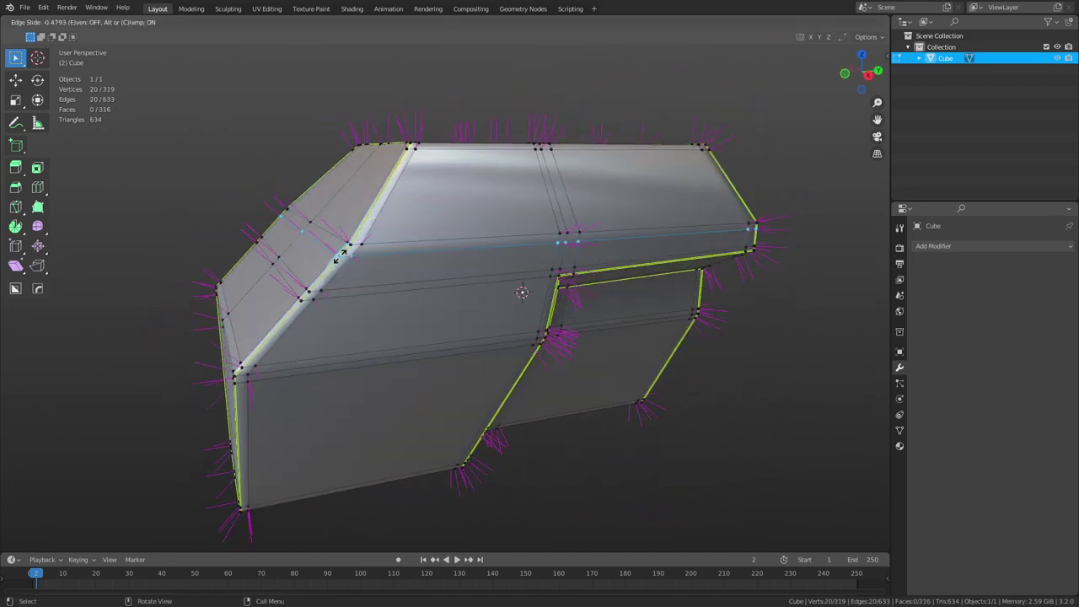
pyautogui.click(344, 252)
pyautogui.hotkey('ctrl', 'r')
pyautogui.click(365, 228)
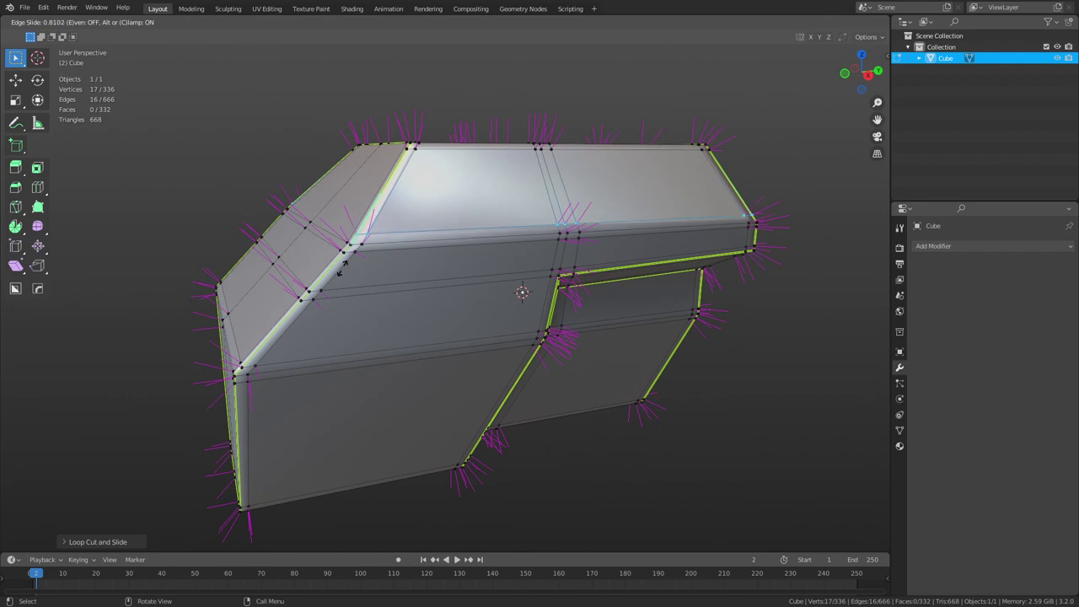
pyautogui.click(342, 270)
# - Connect the end vertices of the open support loop across the sloped front face
pyautogui.scroll(5, 449, 263)
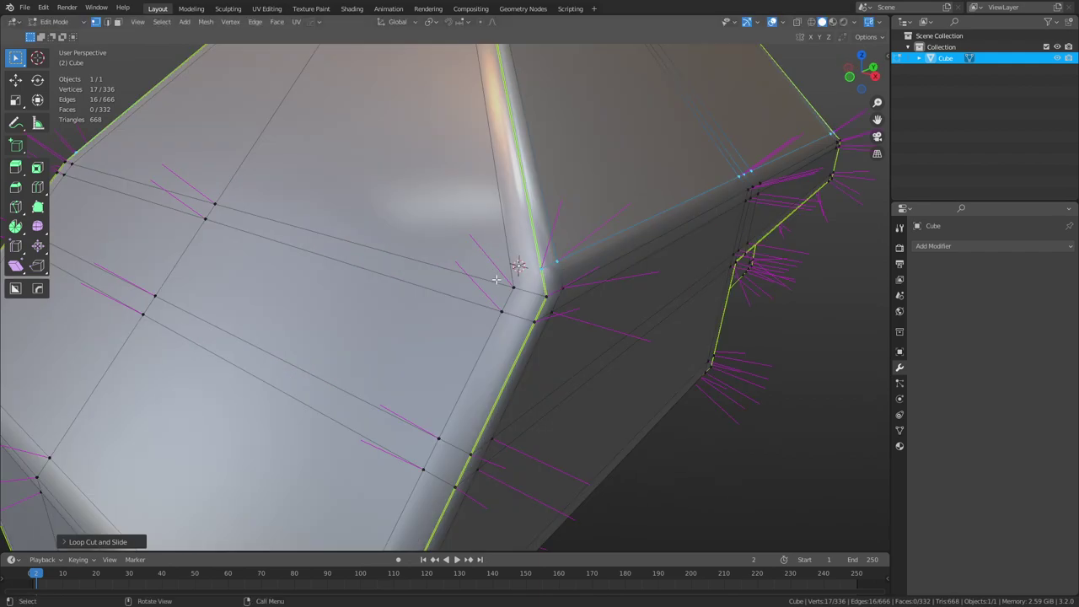
pyautogui.keyDown('shift'); pyautogui.moveTo(497, 279); pyautogui.dragTo(536, 310, button='middle'); pyautogui.keyUp('shift')
pyautogui.click(622, 325)
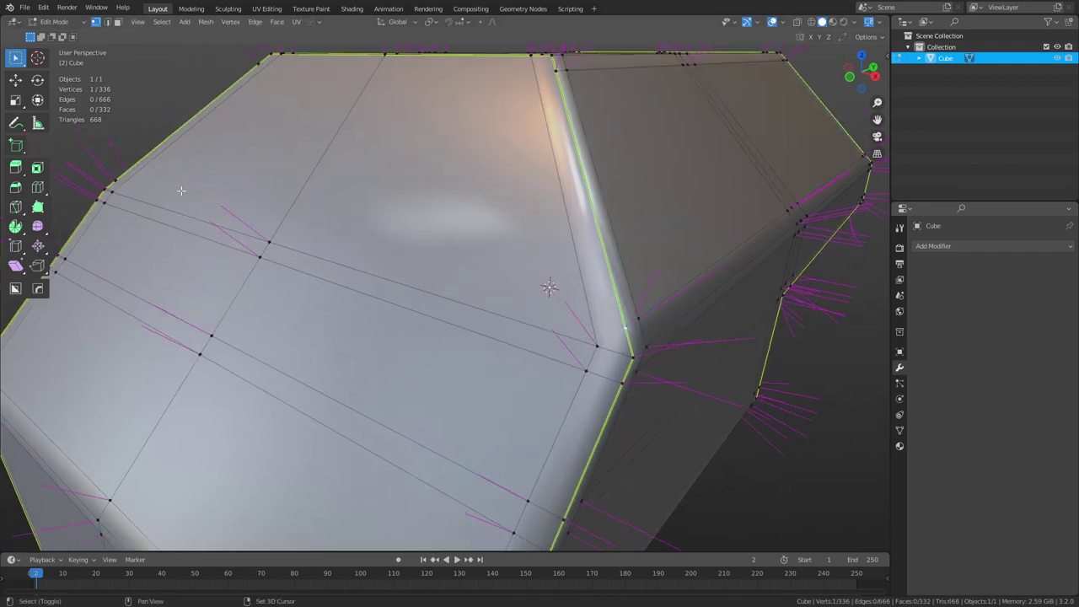
pyautogui.press('j')
pyautogui.scroll(-4, 725, 313)
pyautogui.moveTo(793, 308); pyautogui.dragTo(602, 296, button='middle')
# - Examine the shape's smooth shading and its support edges from several sides
pyautogui.press('Tab')
pyautogui.scroll(-3, 353, 364)
pyautogui.moveTo(353, 364); pyautogui.dragTo(644, 341, button='middle')
pyautogui.scroll(3, 489, 327)
pyautogui.press('Tab')
pyautogui.hotkey('ctrl', 'Tab')
pyautogui.press('Escape')
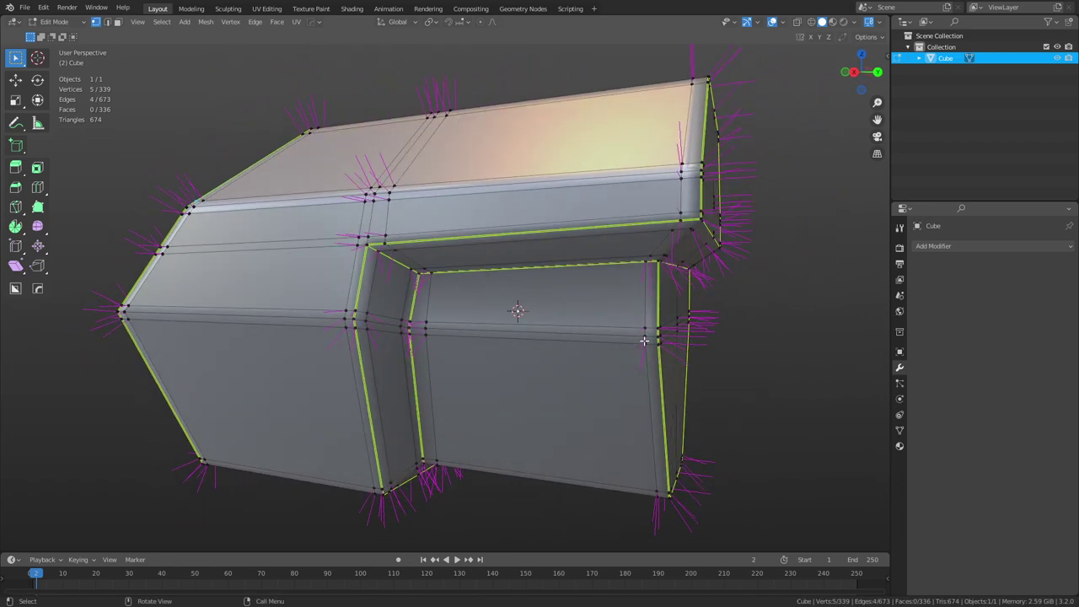
pyautogui.moveTo(544, 316); pyautogui.dragTo(598, 316, button='middle')
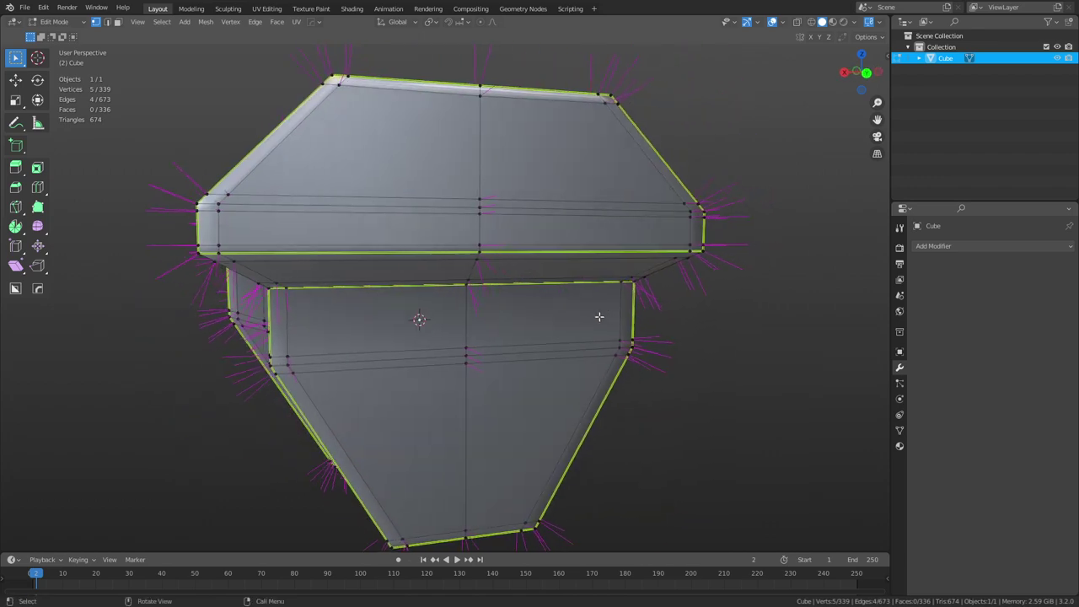
# - Select the whole mesh in the UV Editing workspace and unwrap it
pyautogui.click(266, 9)
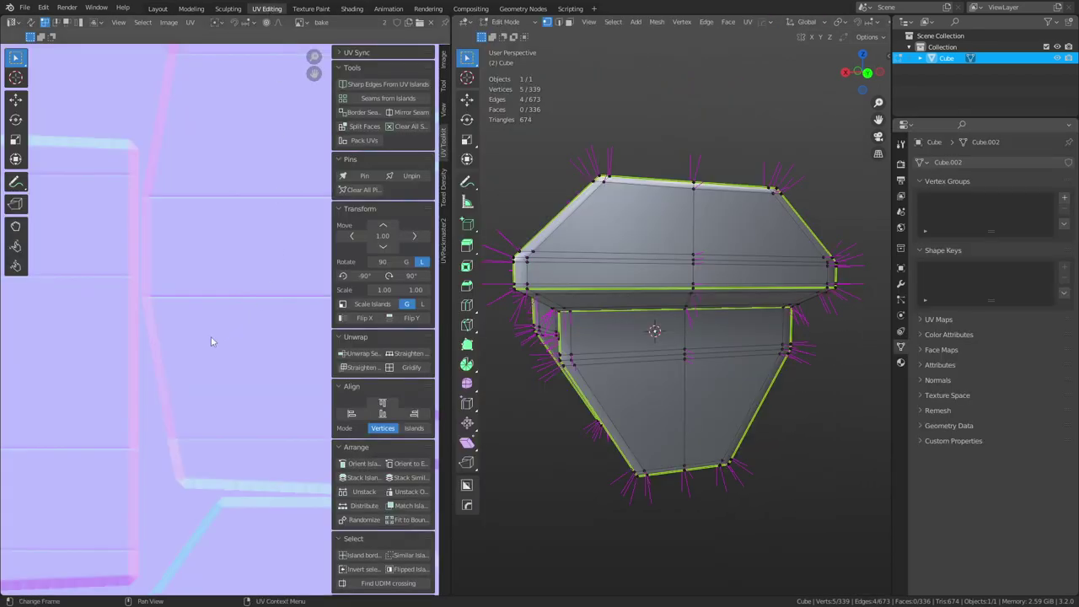
pyautogui.scroll(-8, 212, 341)
pyautogui.press('a')
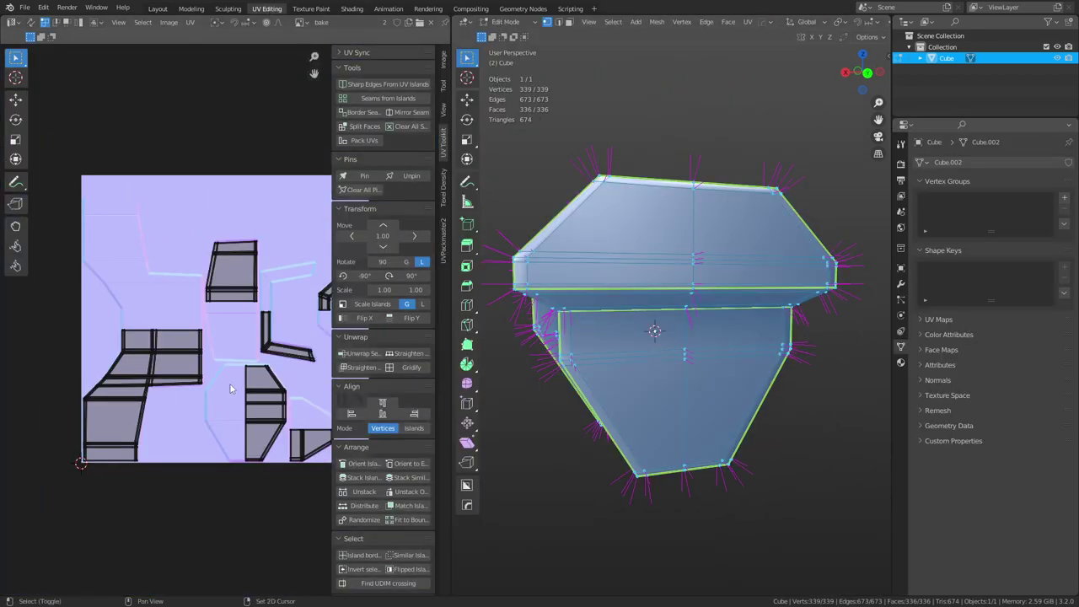
pyautogui.moveTo(230, 388); pyautogui.dragTo(169, 386, button='middle')
pyautogui.scroll(-1, 237, 319)
pyautogui.moveTo(556, 337); pyautogui.dragTo(639, 340, button='middle')
pyautogui.press('u')
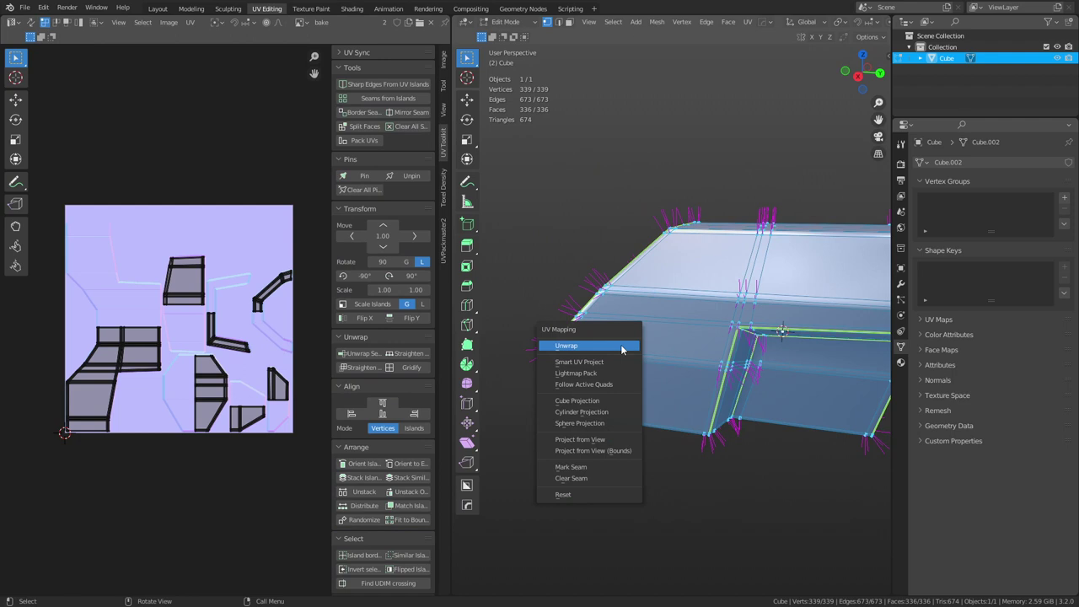
pyautogui.click(621, 346)
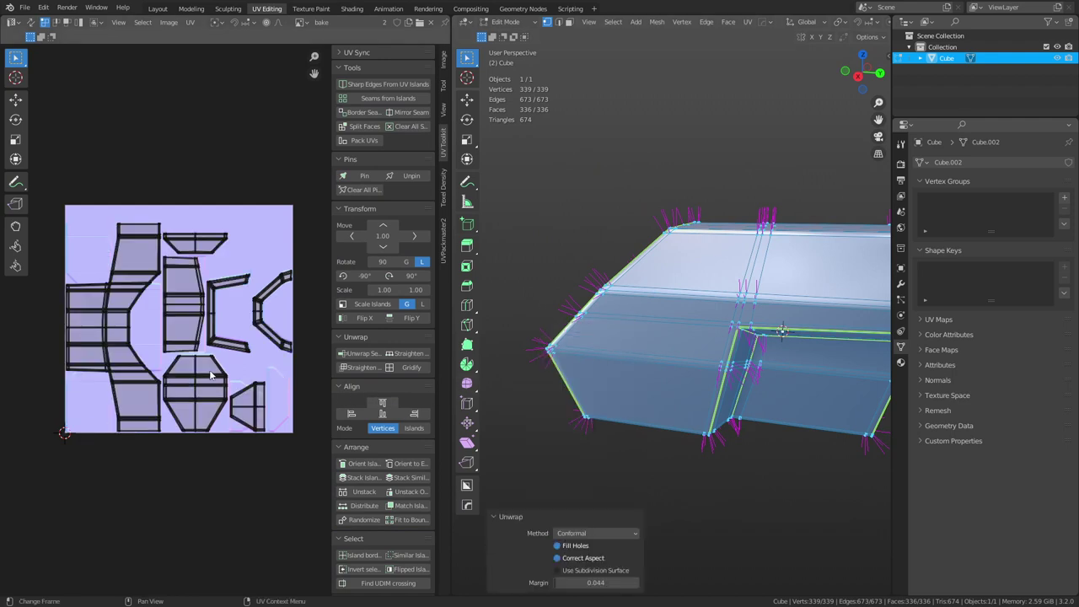
# - Return to Object Mode and inspect the shading around the shape's front corner with the object selected
pyautogui.scroll(2, 214, 381)
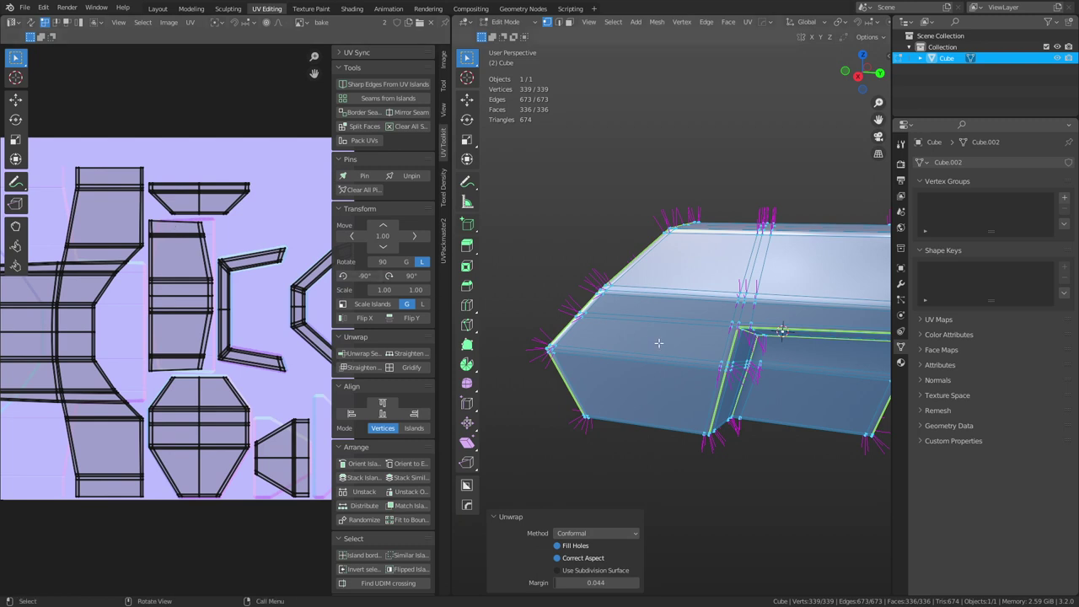
pyautogui.hotkey('ctrl', 'Tab')
pyautogui.click(565, 341)
pyautogui.click(554, 296)
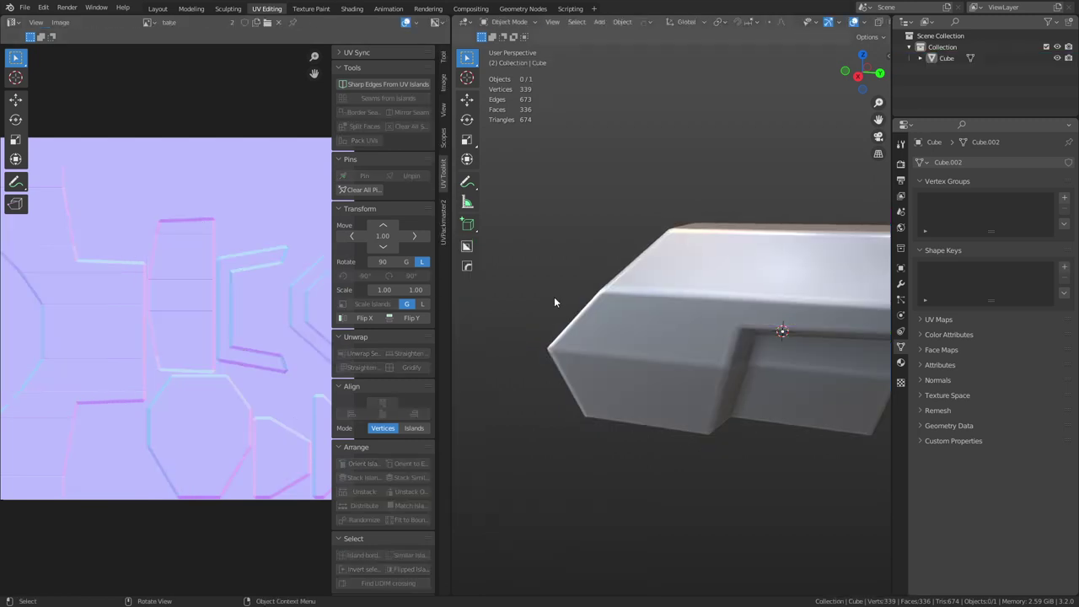
pyautogui.moveTo(613, 388); pyautogui.dragTo(681, 361, button='middle')
pyautogui.scroll(2, 682, 359)
pyautogui.click(696, 354)
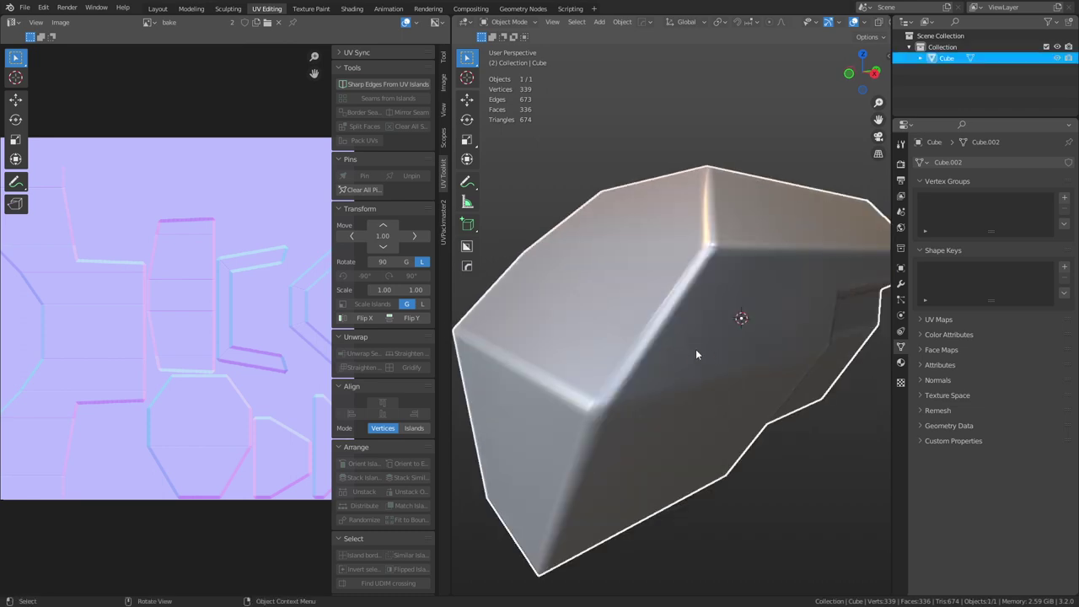
# - Open the Shading workspace to view the object's material nodes and display the viewport as Rendered
pyautogui.click(352, 8)
pyautogui.scroll(-3, 422, 383)
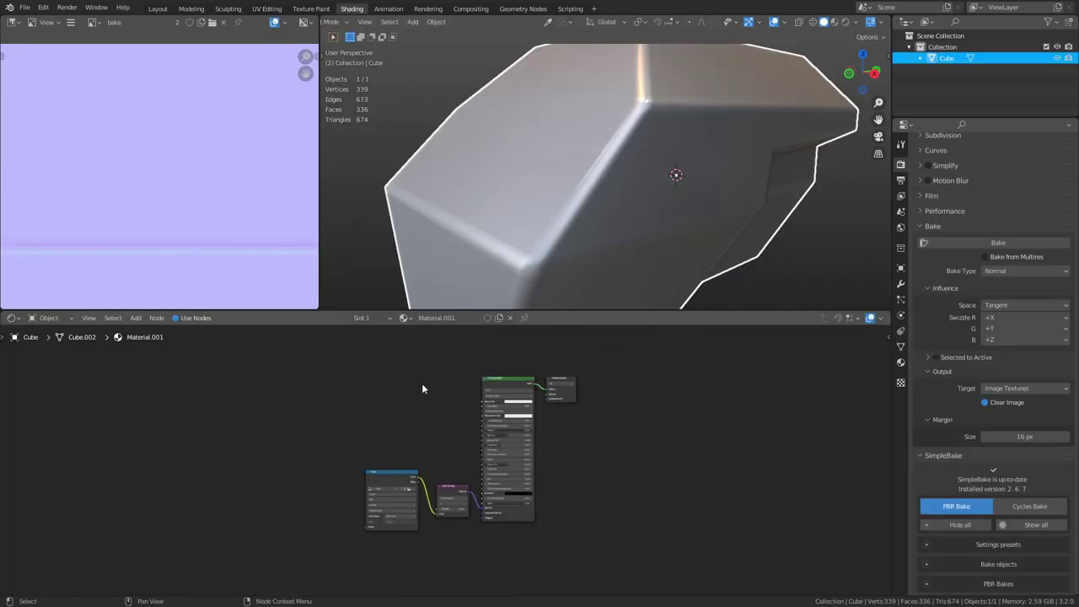
pyautogui.scroll(1, 425, 406)
pyautogui.scroll(1, 426, 411)
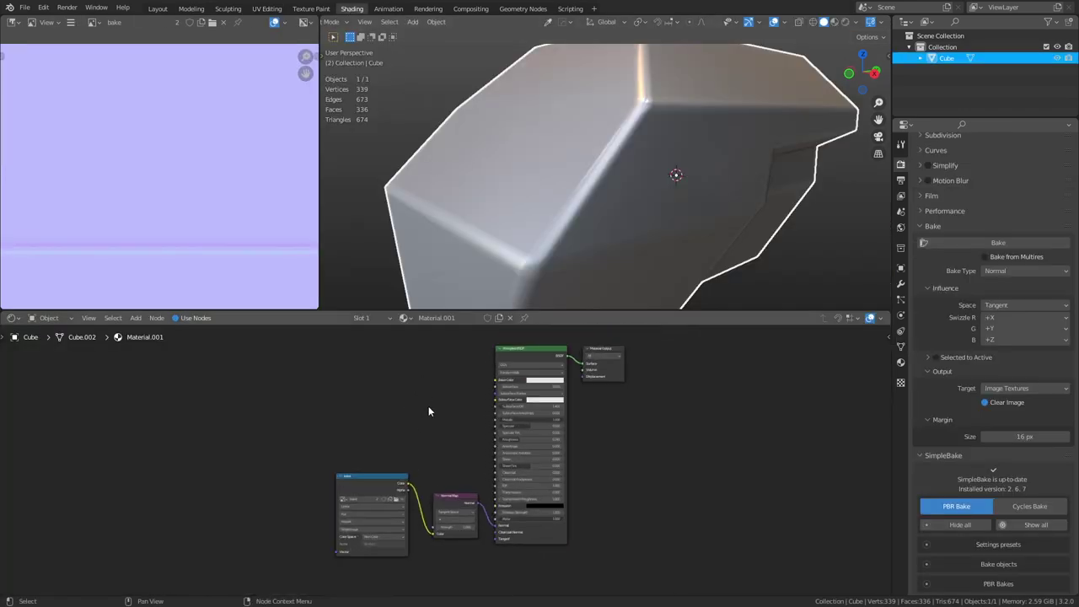
pyautogui.click(845, 23)
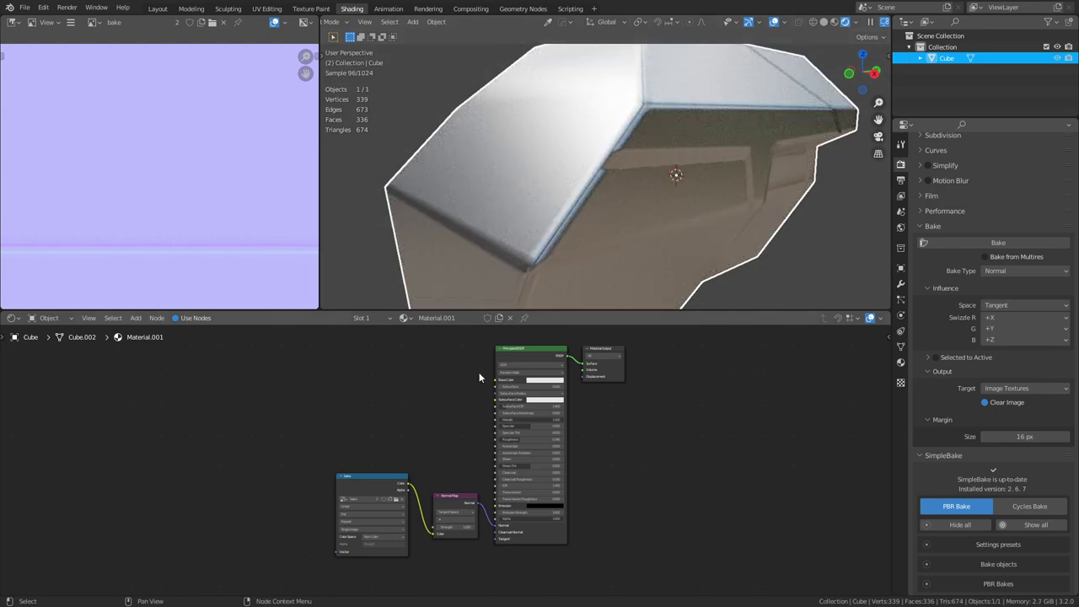
# - Assign the existing "Material" with the Bevel node to the object and rename it "bake"
pyautogui.click(404, 318)
pyautogui.click(418, 330)
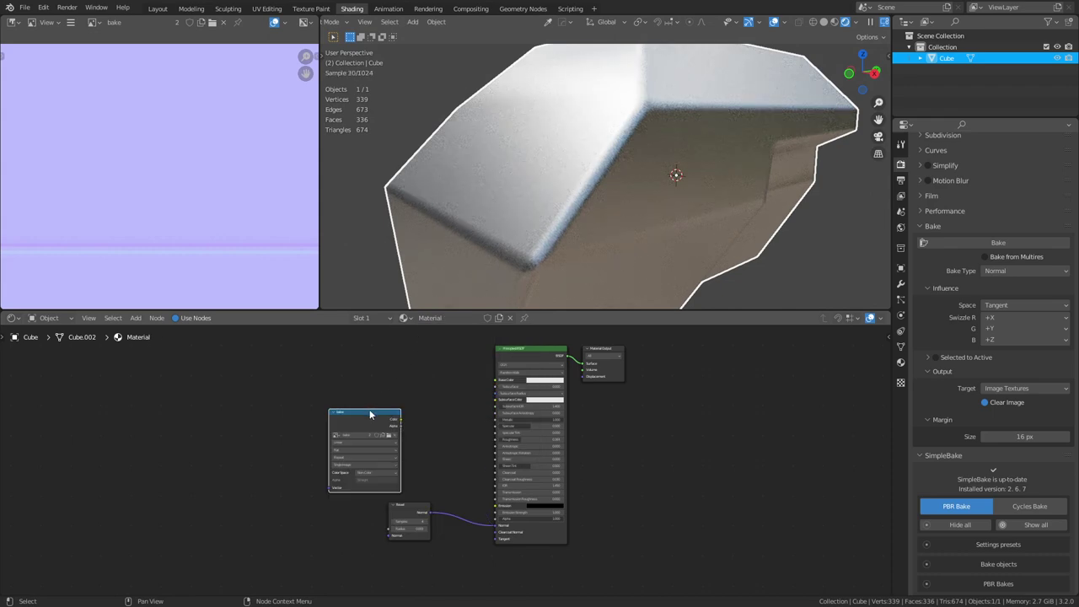
pyautogui.moveTo(369, 415); pyautogui.dragTo(369, 402)
pyautogui.click(404, 317)
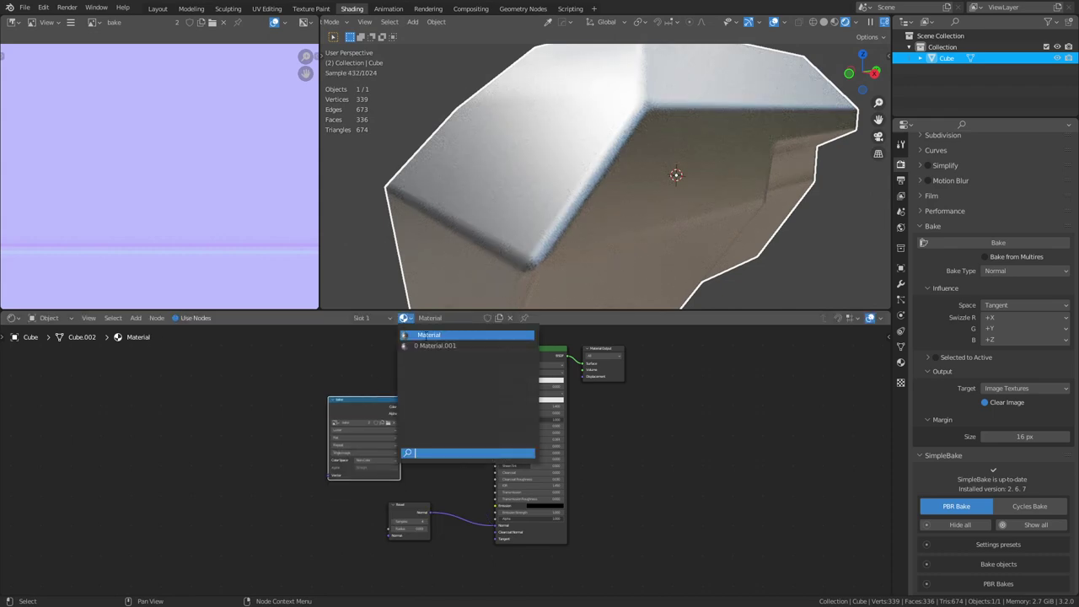
pyautogui.doubleClick(442, 318)
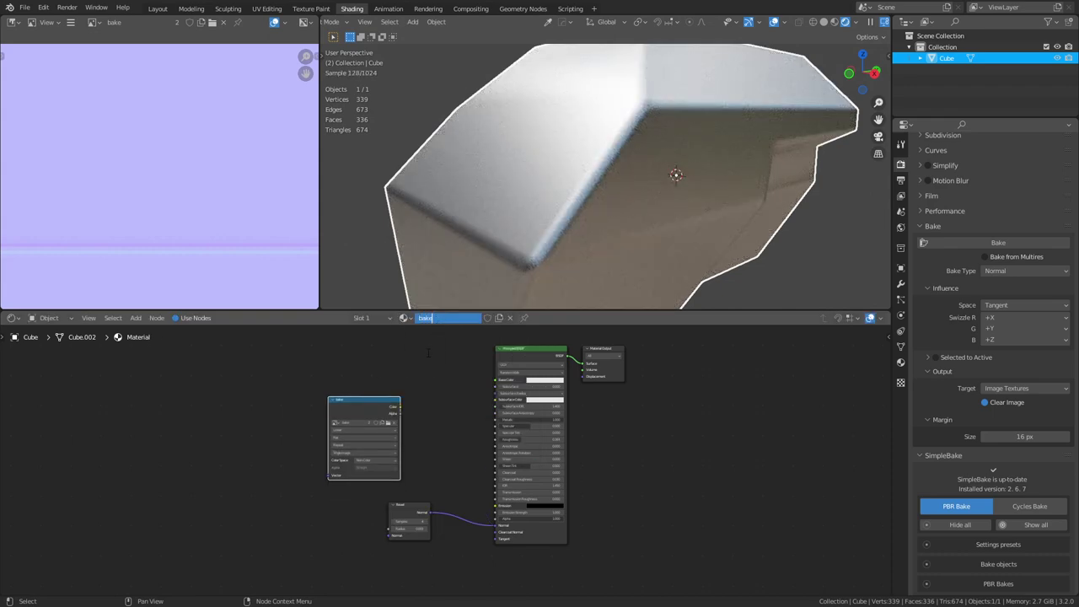
pyautogui.press('Return')
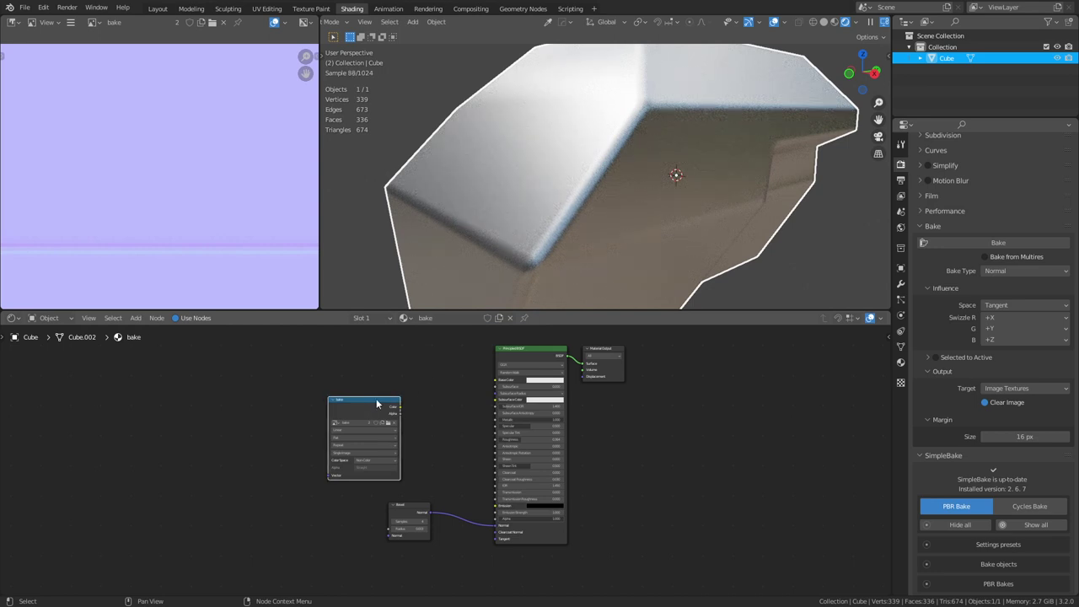
pyautogui.moveTo(377, 399); pyautogui.dragTo(375, 397)
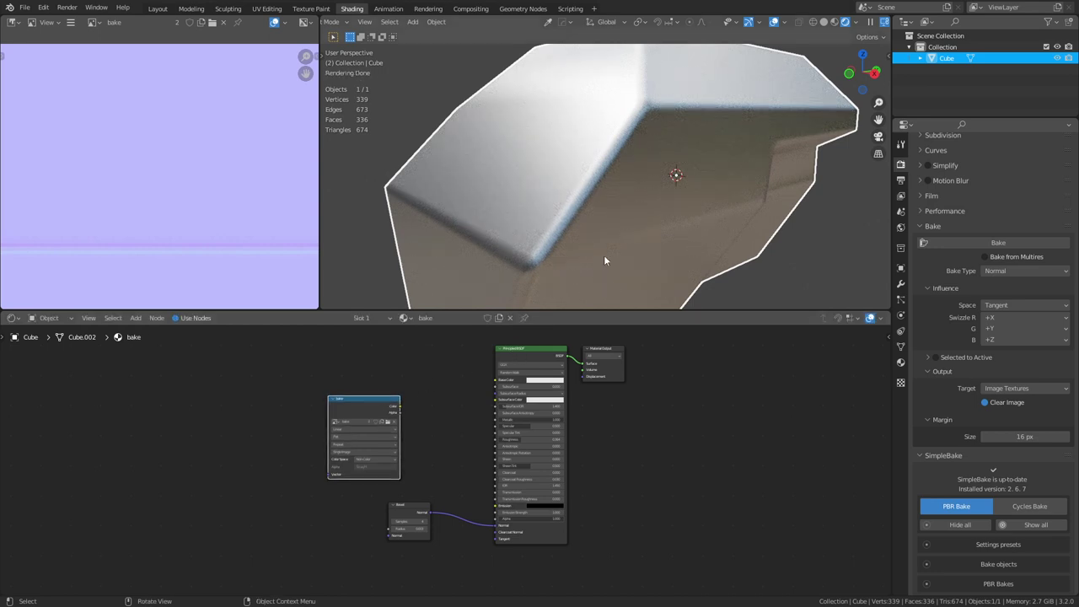
# - Try 0.01 and 0.2 as the Bevel node's radius
pyautogui.moveTo(449, 465); pyautogui.dragTo(448, 415, button='middle')
pyautogui.scroll(7, 446, 475)
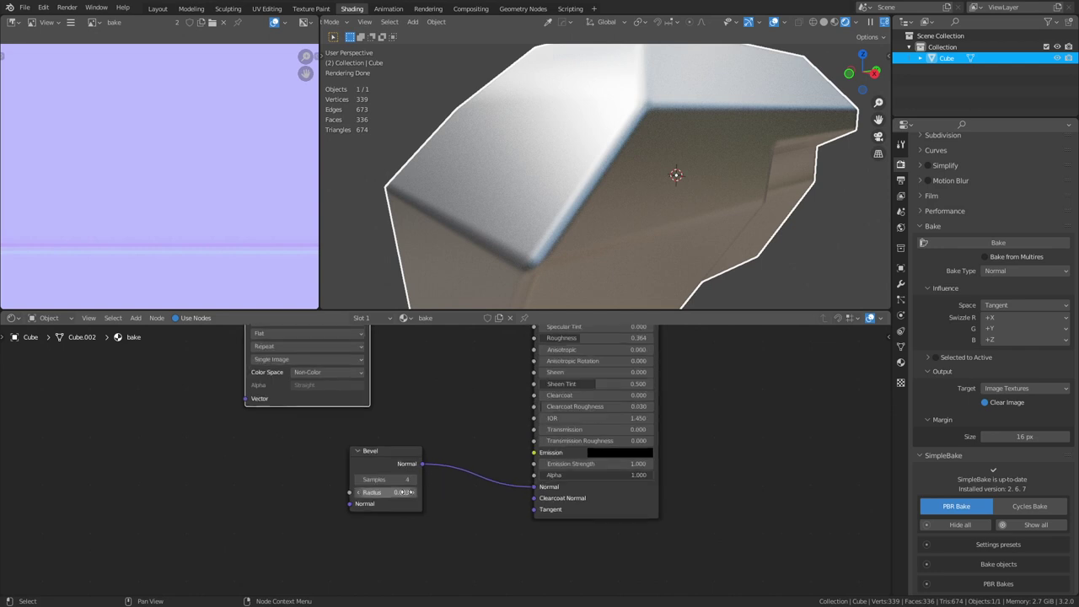
pyautogui.click(393, 492)
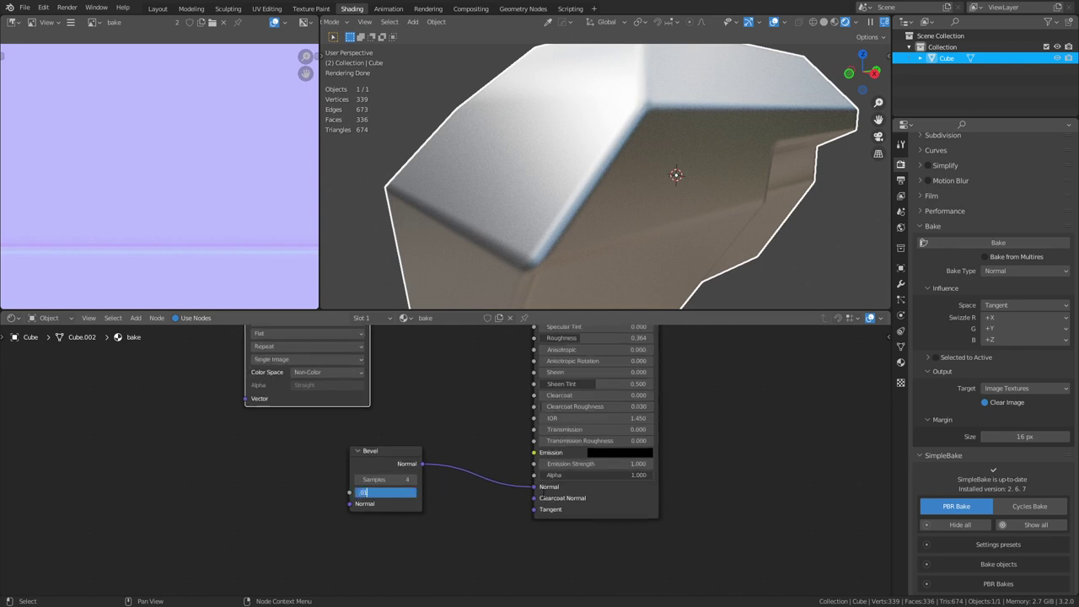
pyautogui.write('.01')
pyautogui.press('Return')
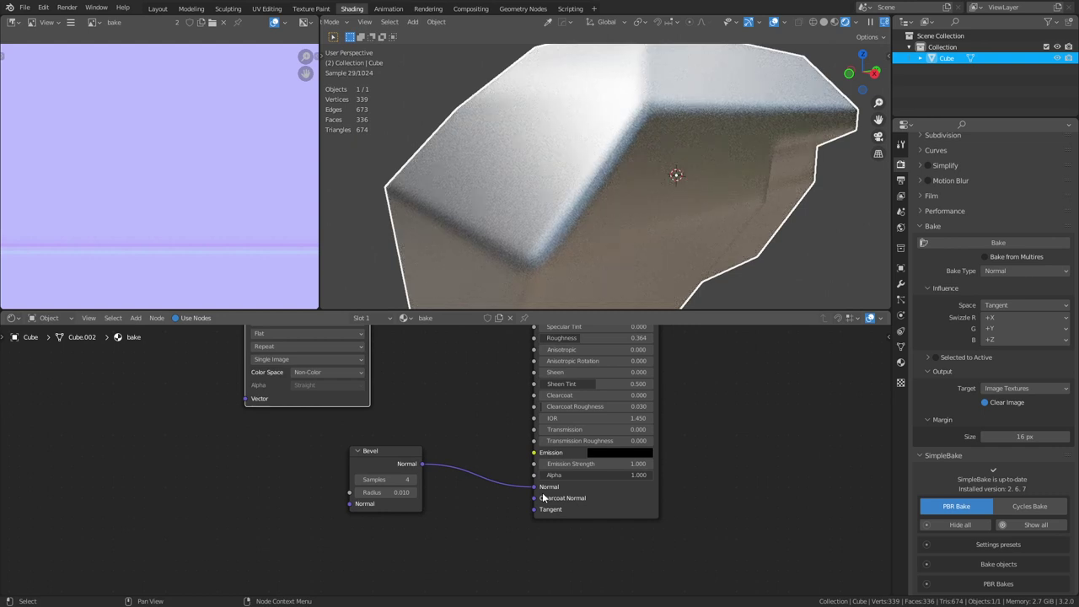
pyautogui.doubleClick(402, 493)
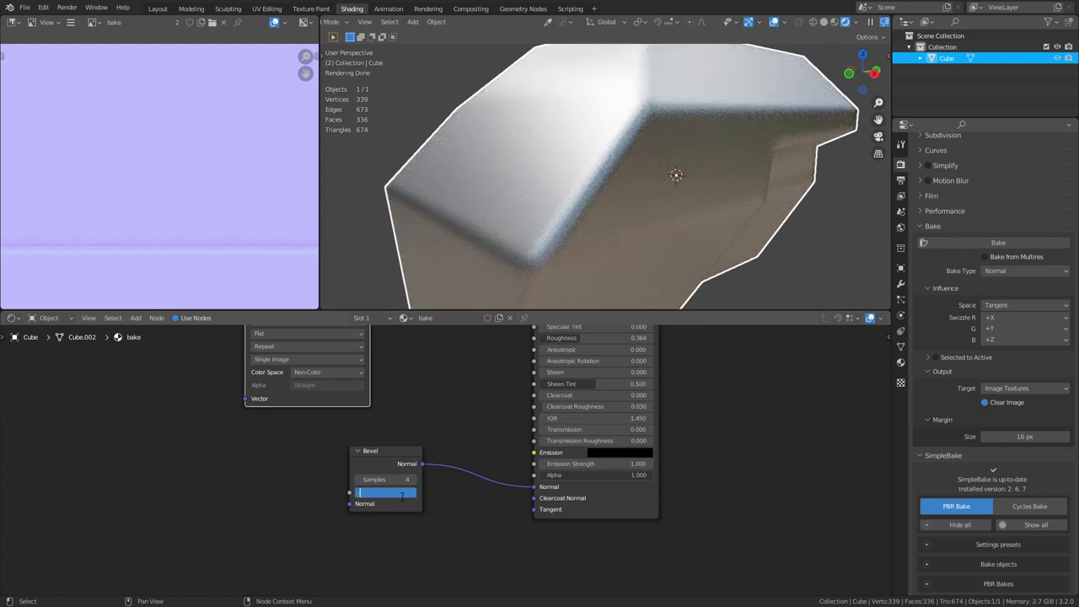
pyautogui.press('Return')
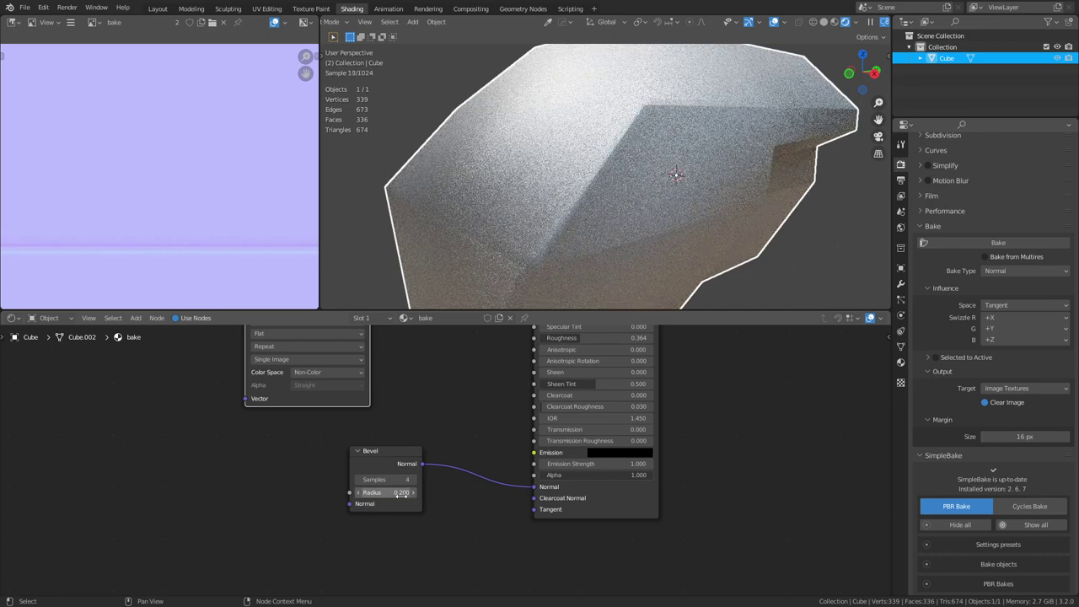
# - Set the Bevel node's radius to 0.008
pyautogui.doubleClick(402, 493)
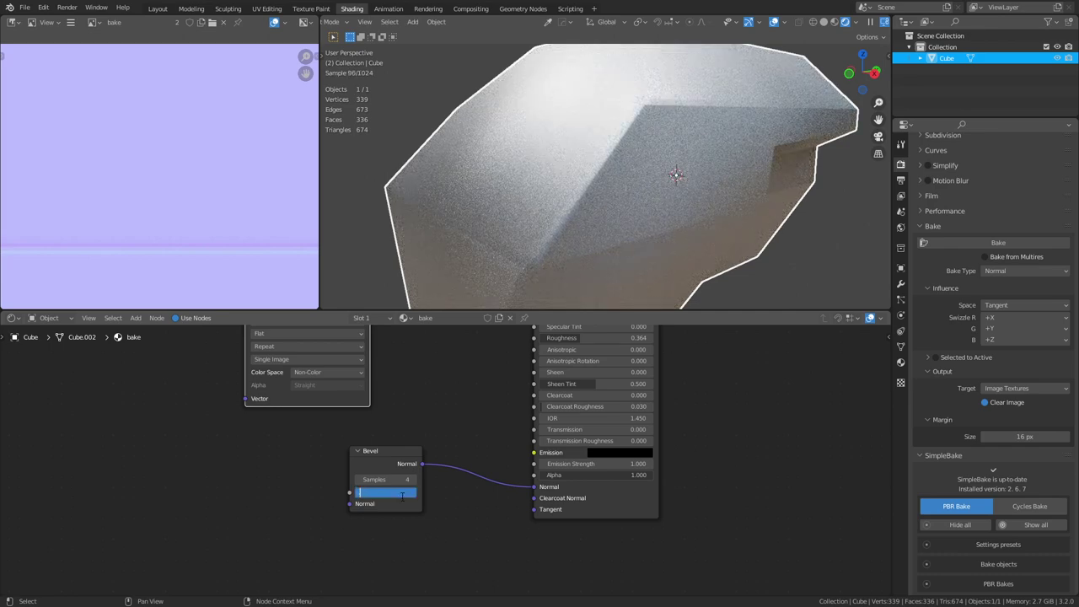
pyautogui.write('.008')
pyautogui.press('Return')
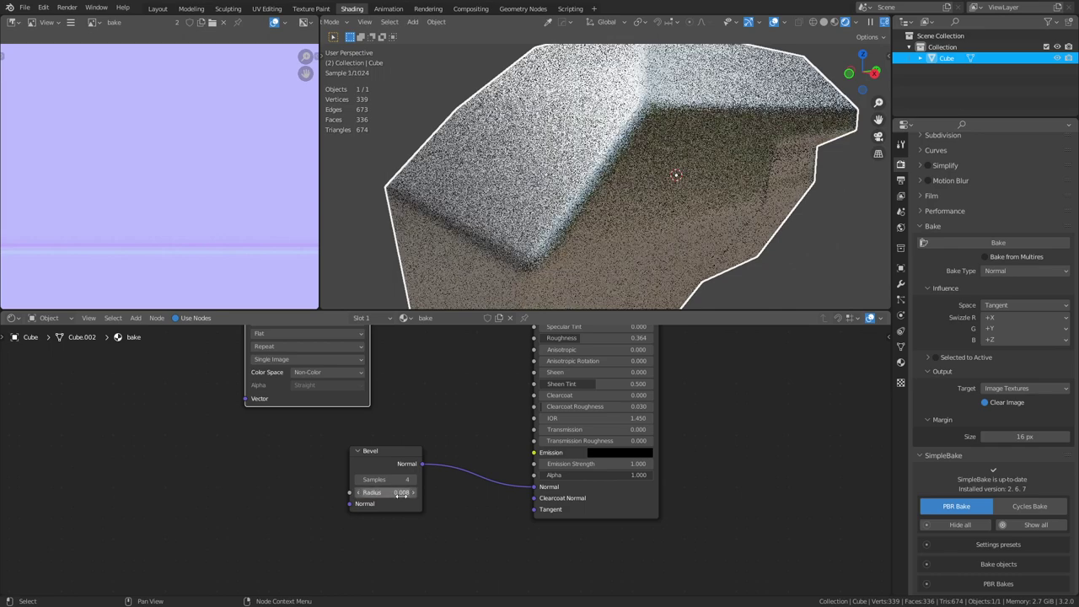
# - Check the mesh's Auto Smooth setting, view the mesh in Edit Mode, and reapply Shade Smooth in Object Mode
pyautogui.hotkey('ctrl', 'Tab')
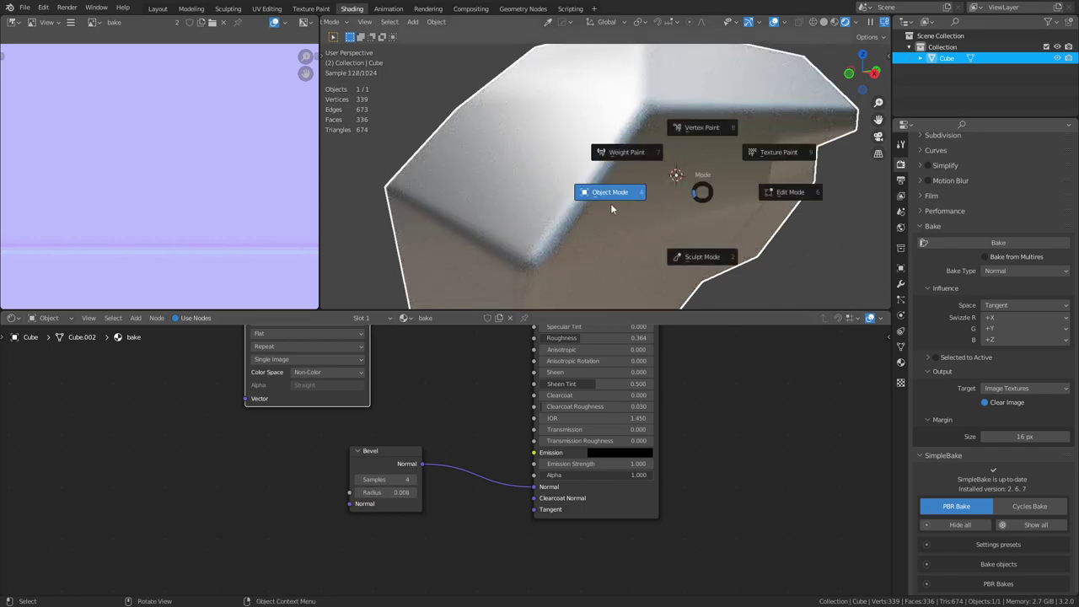
pyautogui.click(611, 203)
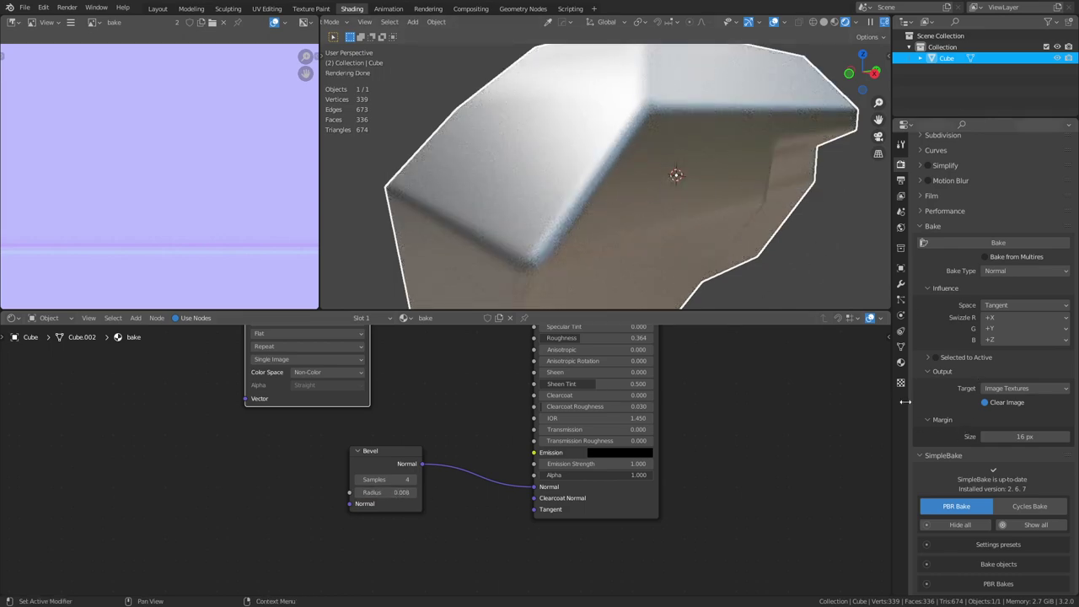
pyautogui.click(900, 347)
pyautogui.hotkey('ctrl', 'Tab')
pyautogui.click(658, 207)
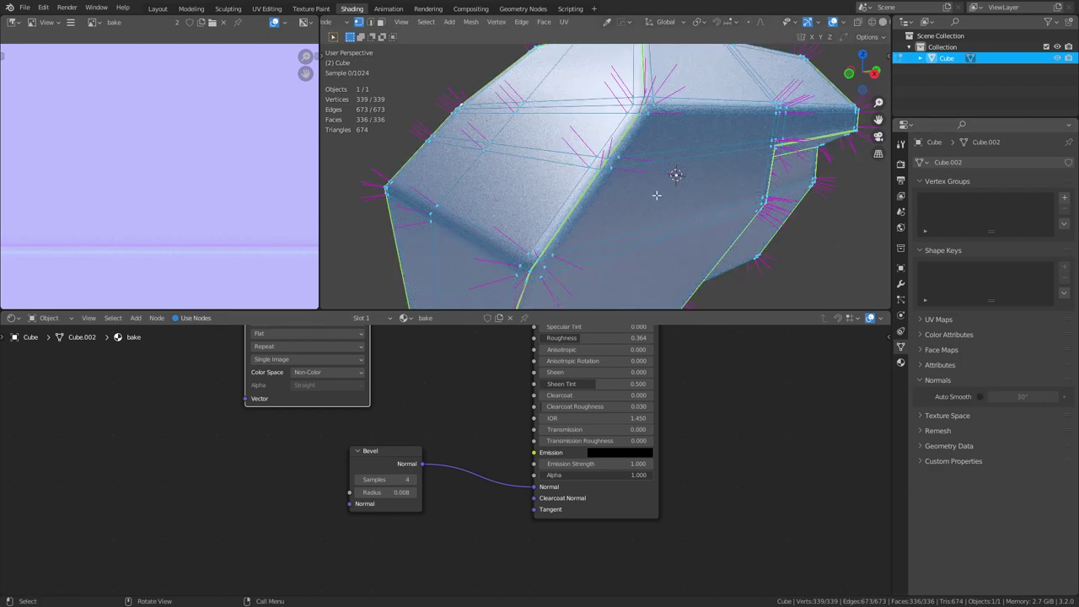
pyautogui.hotkey('ctrl', 'Tab')
pyautogui.click(632, 201)
pyautogui.rightClick(629, 198)
pyautogui.click(629, 197)
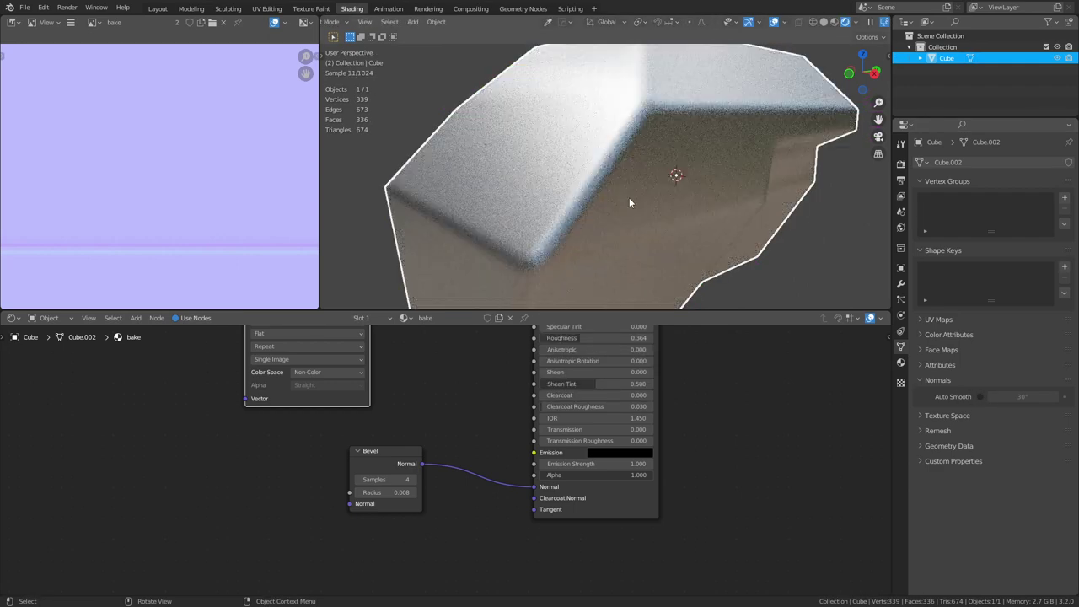
# - Merge all the mesh's vertices by distance and check the shading between Object Mode and Edit Mode
pyautogui.press('Tab')
pyautogui.press('m')
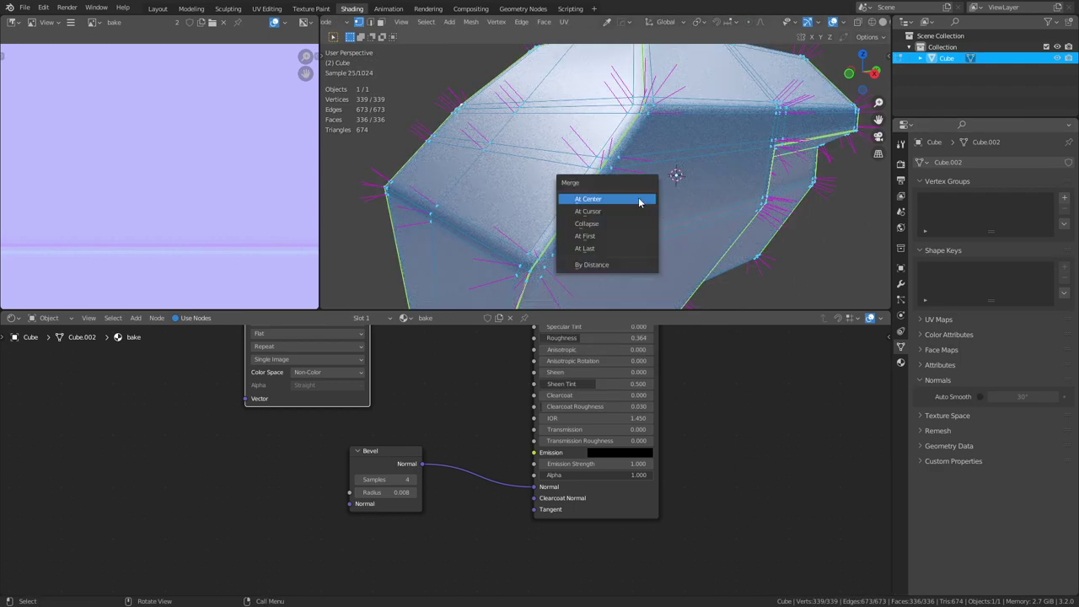
pyautogui.click(623, 263)
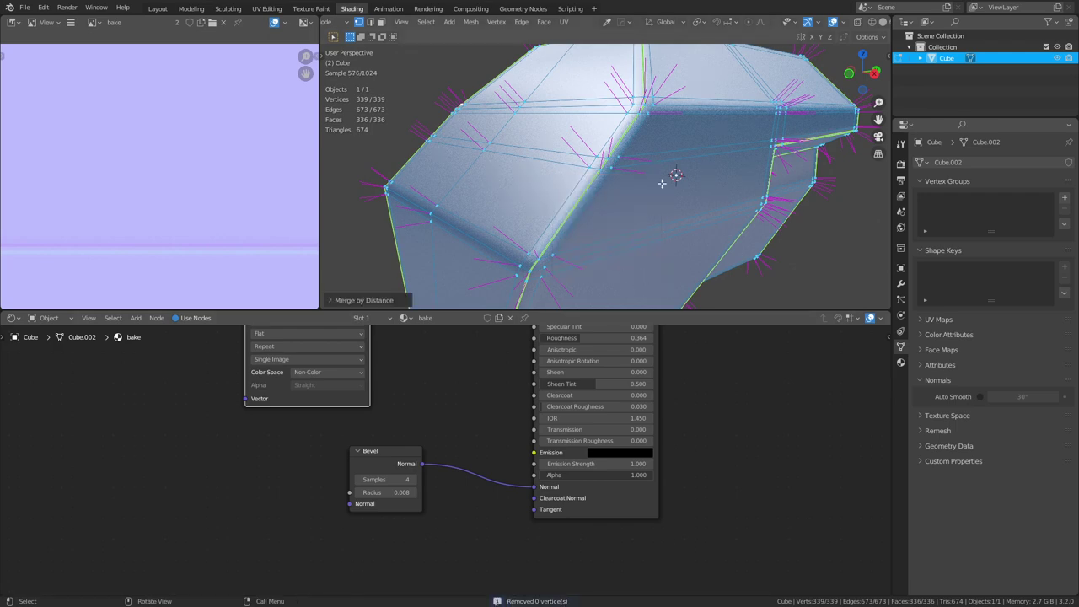
pyautogui.hotkey('ctrl', 'Tab')
pyautogui.click(625, 213)
pyautogui.hotkey('ctrl', 'Tab')
pyautogui.click(664, 206)
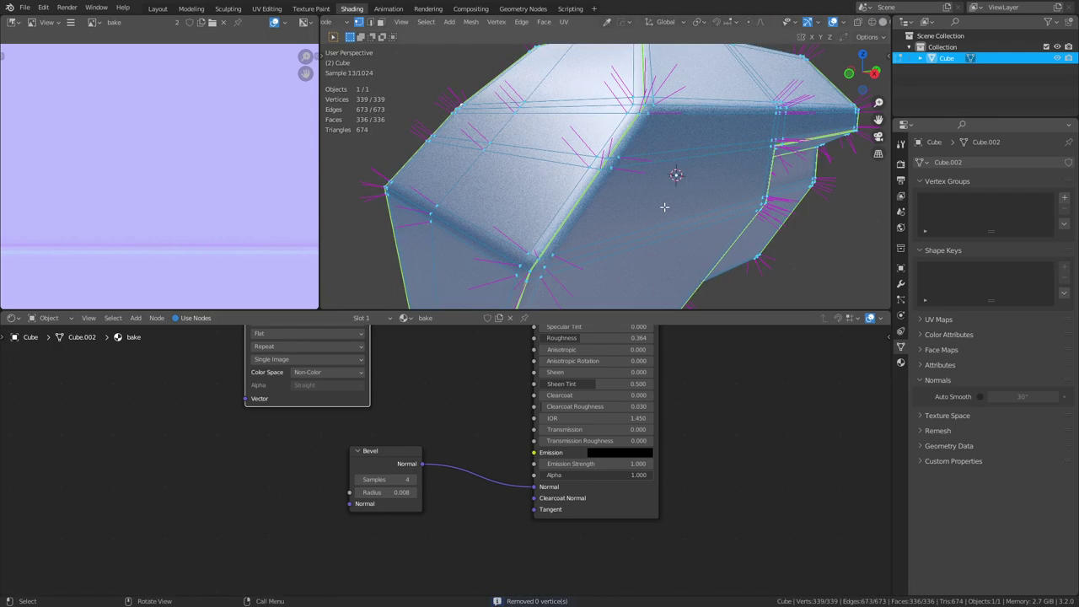
# - Clear the sharp marks from all edges and check the shading in Object Mode with the wireframe overlay
pyautogui.hotkey('ctrl', 'e')
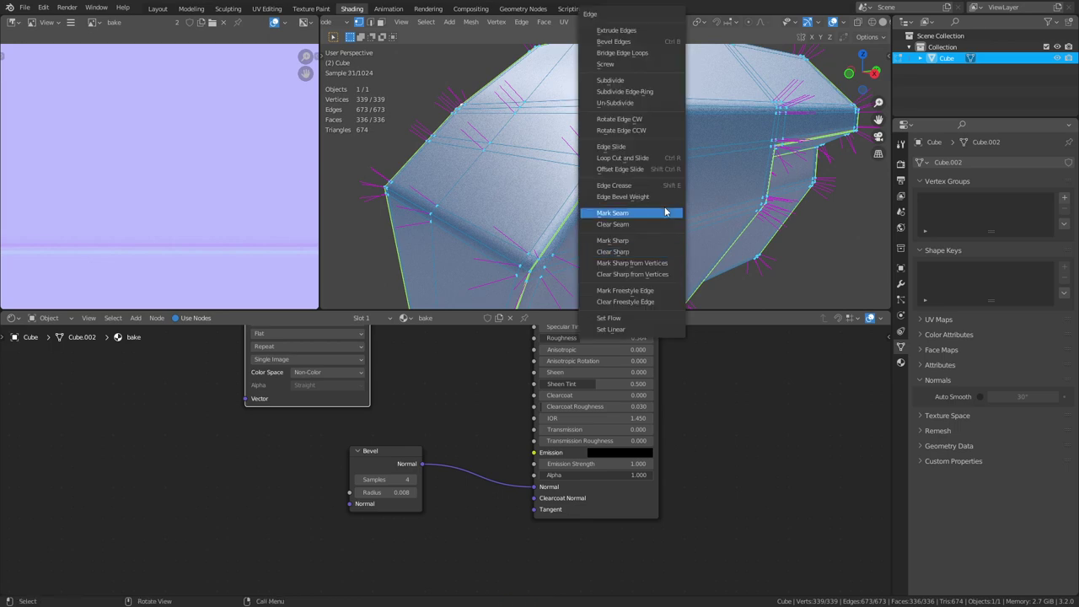
pyautogui.click(631, 253)
pyautogui.hotkey('ctrl', 'Tab')
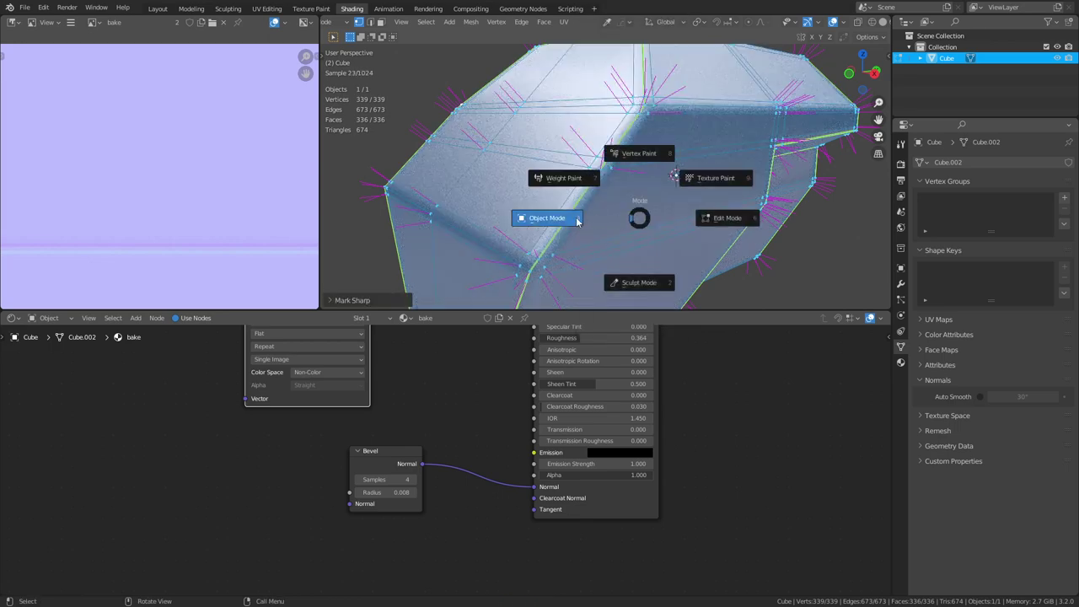
pyautogui.click(578, 220)
pyautogui.hotkey('shift', 'w')
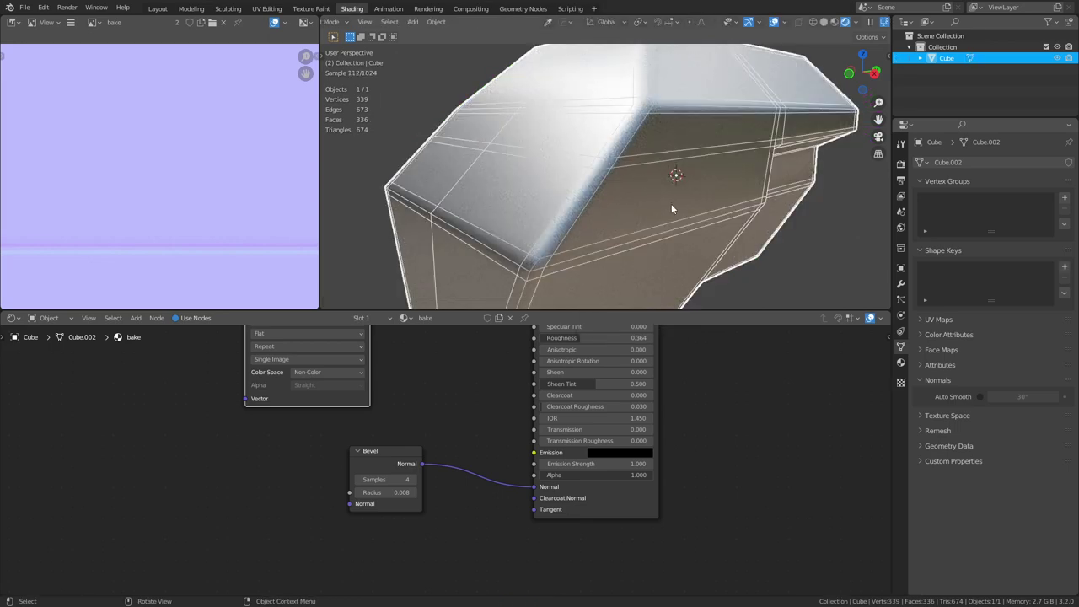
pyautogui.moveTo(671, 204); pyautogui.dragTo(713, 146, button='middle')
pyautogui.press('Tab')
pyautogui.moveTo(727, 149); pyautogui.dragTo(619, 183, button='middle')
pyautogui.scroll(4, 688, 173)
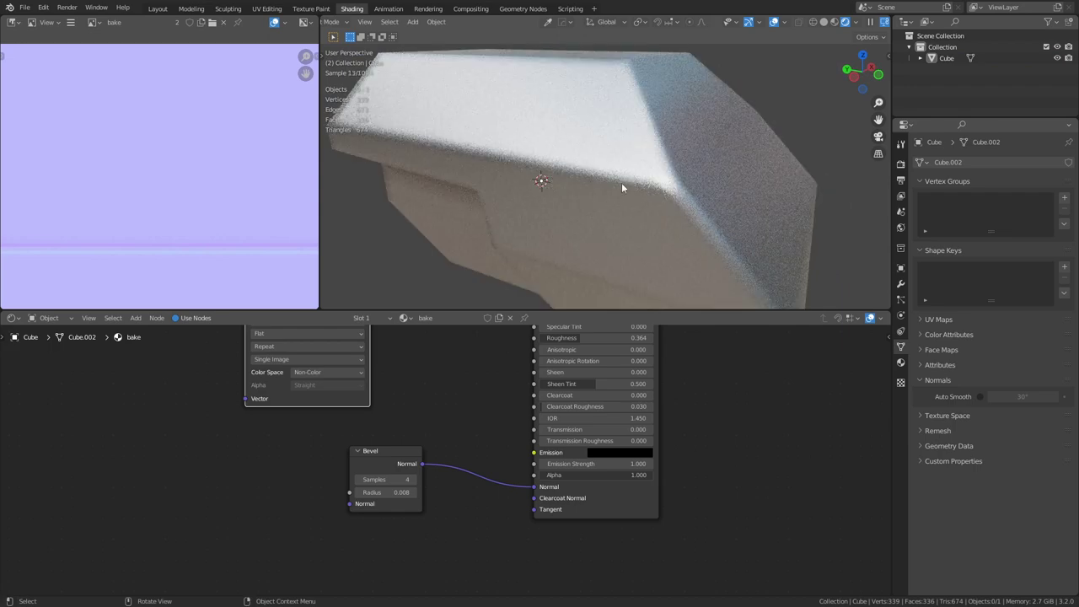
# - Try 0.04 and 0.003 as the Bevel node's radius
pyautogui.click(391, 492)
pyautogui.press('BackSpace')
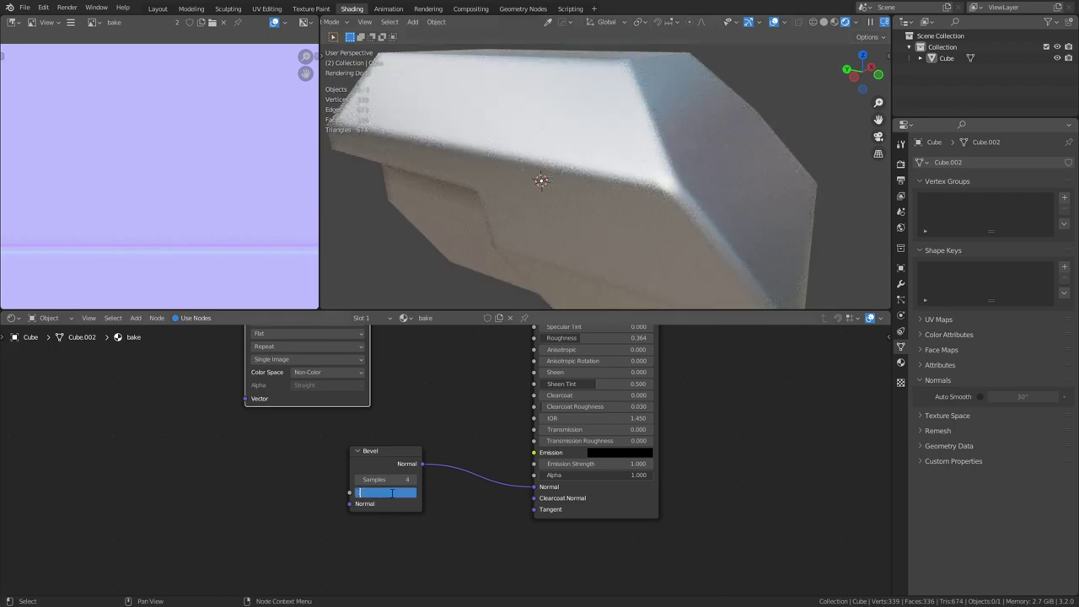
pyautogui.write('.04')
pyautogui.press('Return')
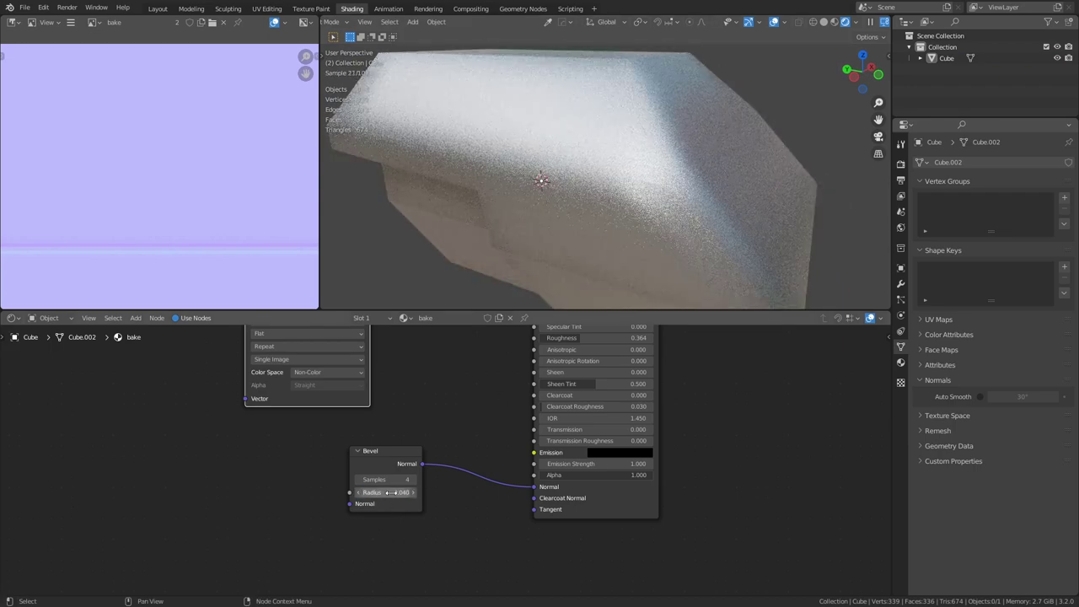
pyautogui.scroll(-5, 645, 183)
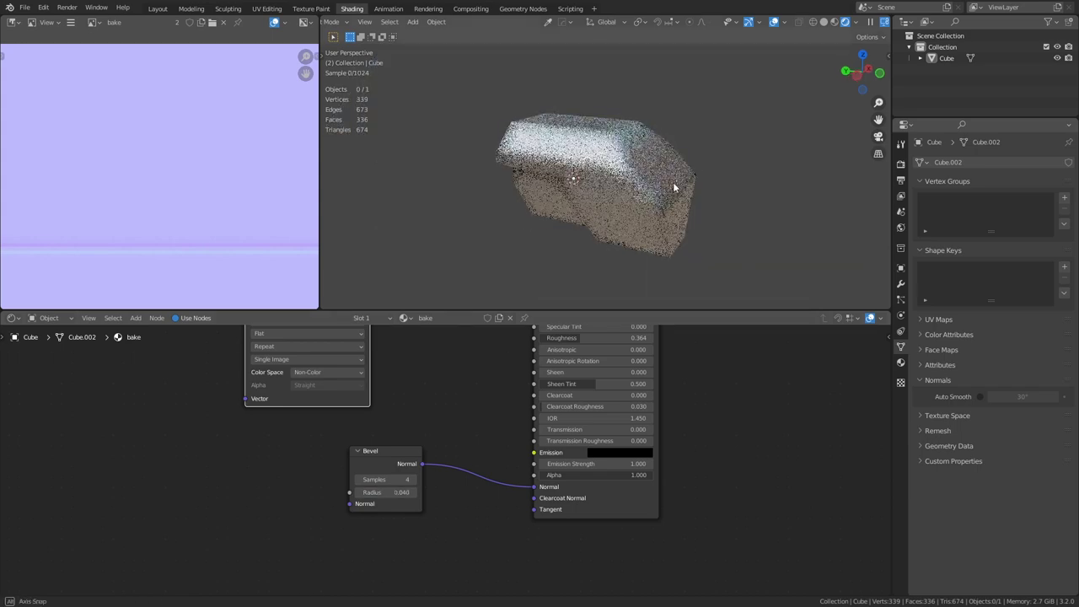
pyautogui.scroll(6, 625, 160)
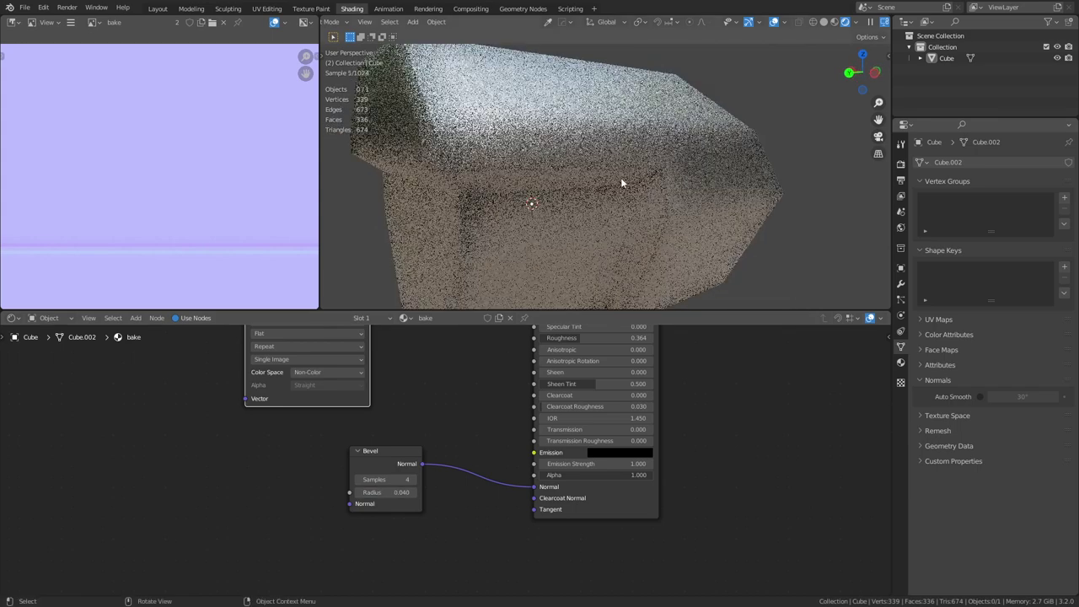
pyautogui.click(399, 492)
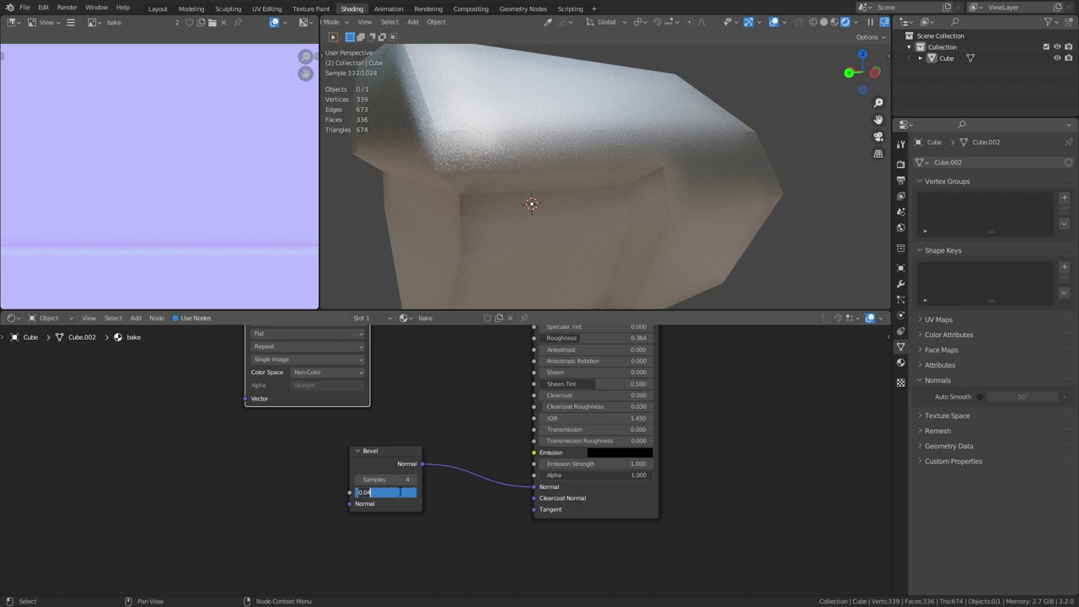
pyautogui.write('.003')
pyautogui.press('Return')
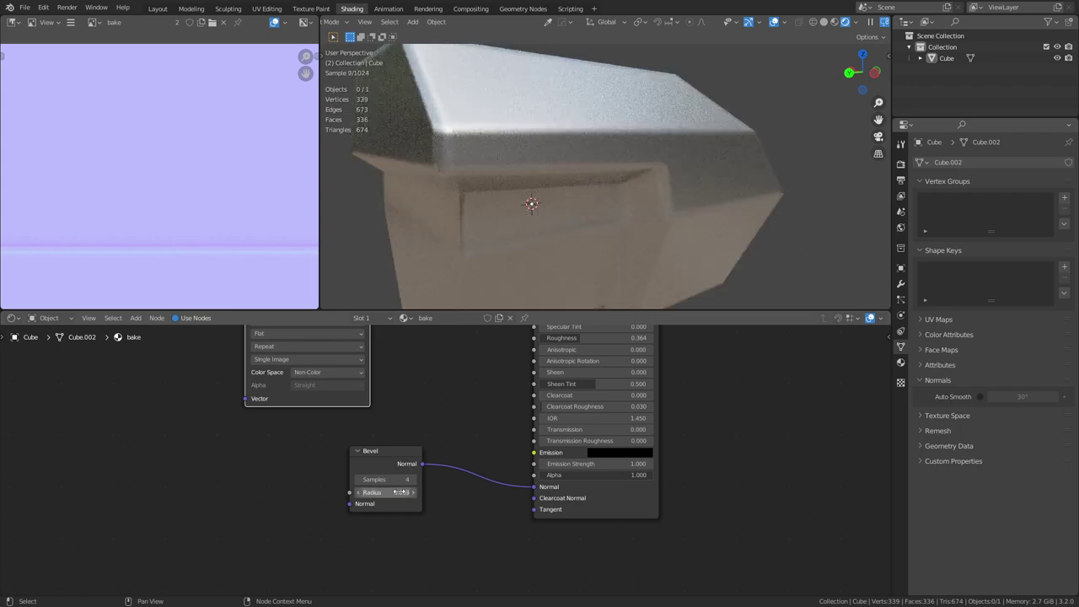
pyautogui.moveTo(510, 180); pyautogui.dragTo(595, 208, button='middle')
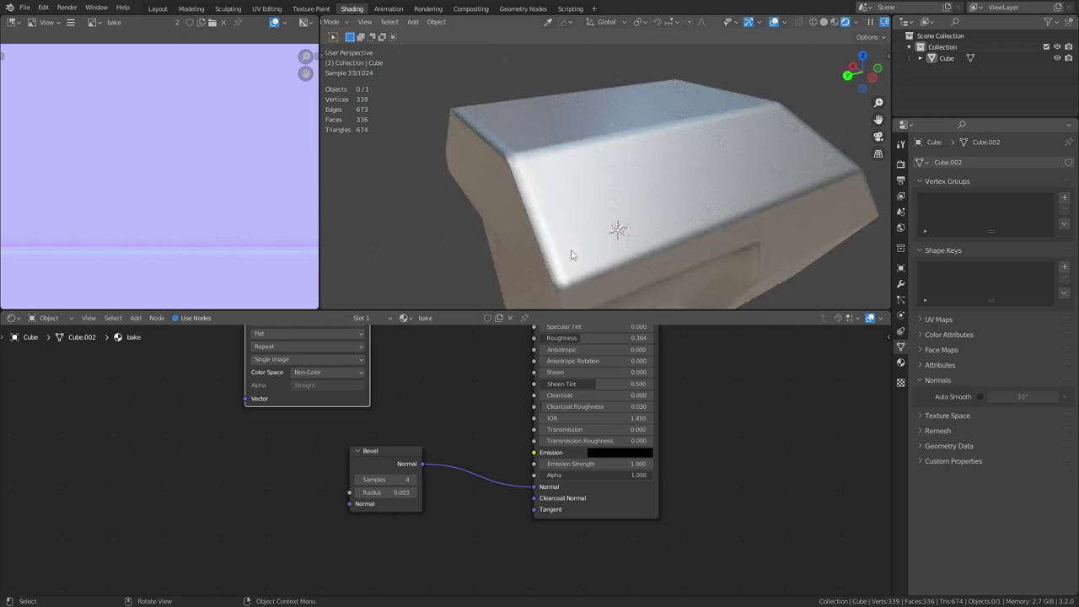
pyautogui.moveTo(571, 254); pyautogui.dragTo(640, 212, button='middle')
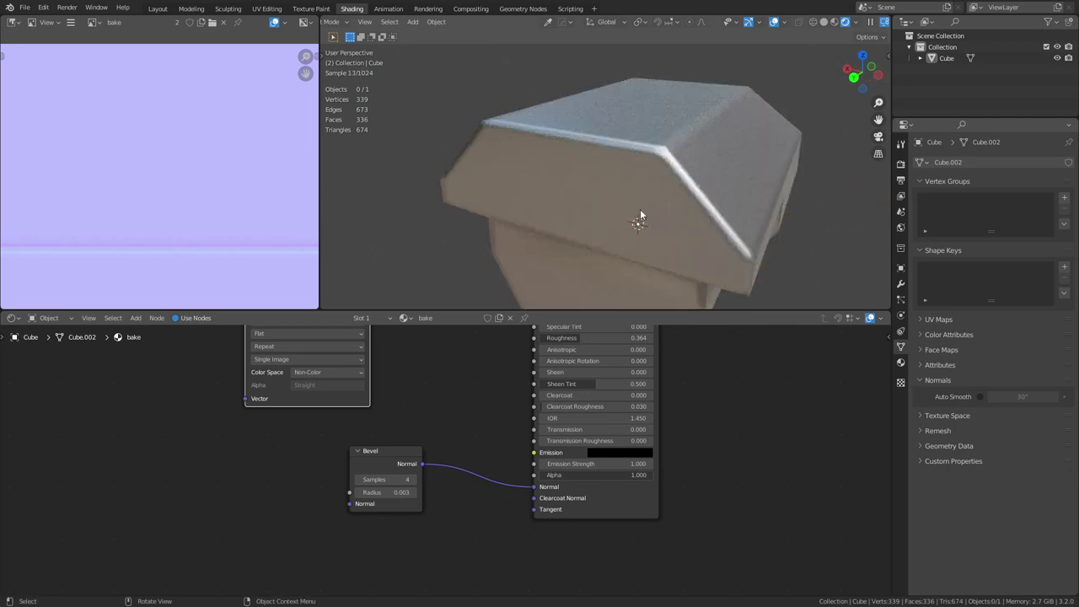
# - Set the Bevel node's radius to 0.006
pyautogui.click(407, 493)
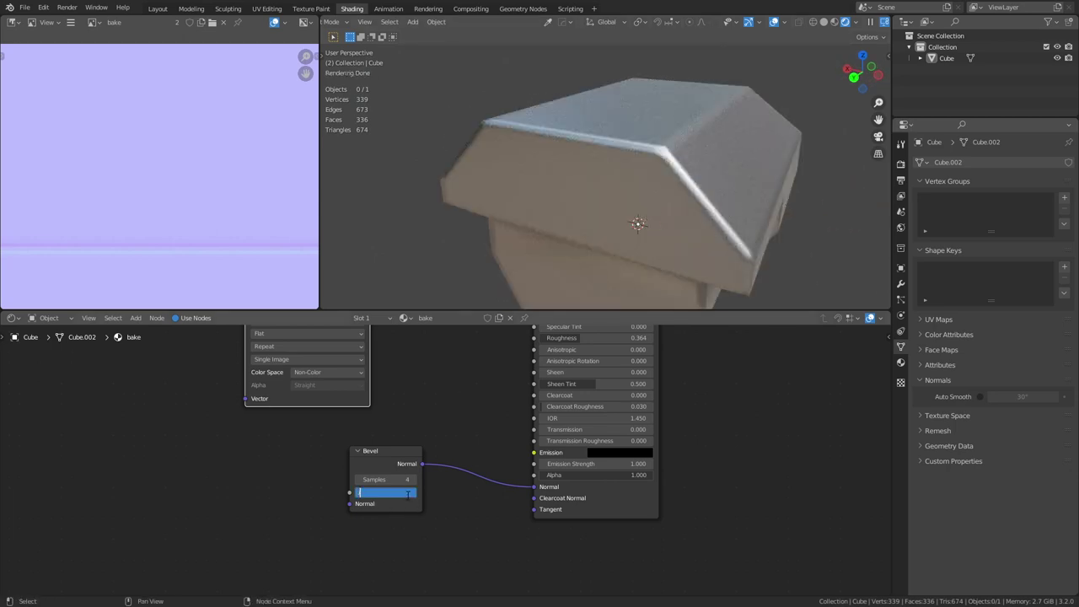
pyautogui.write('/06')
pyautogui.press('Return')
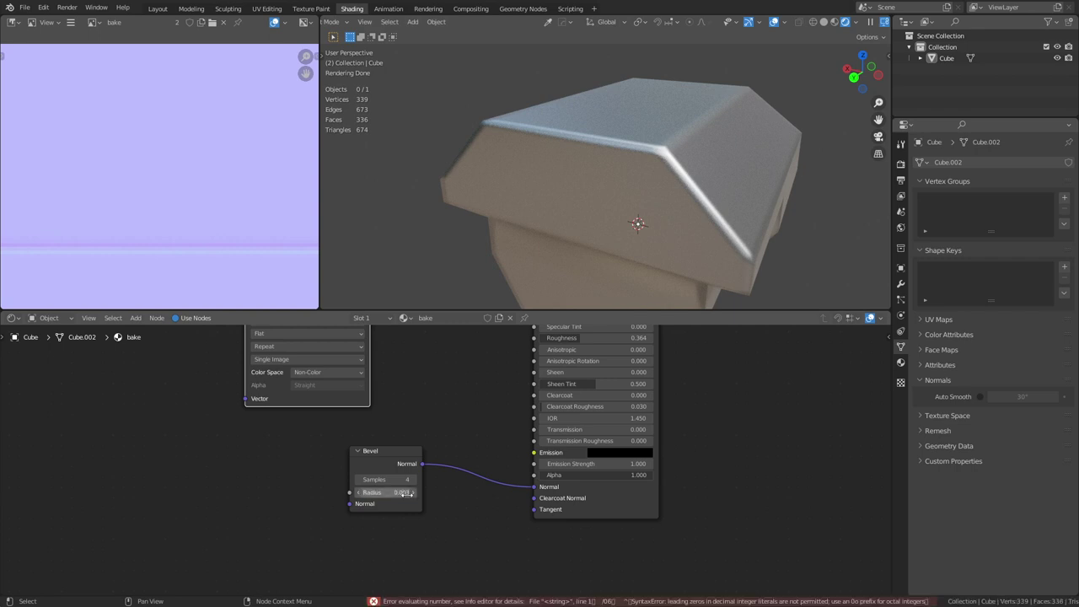
pyautogui.click(407, 493)
pyautogui.press('BackSpace')
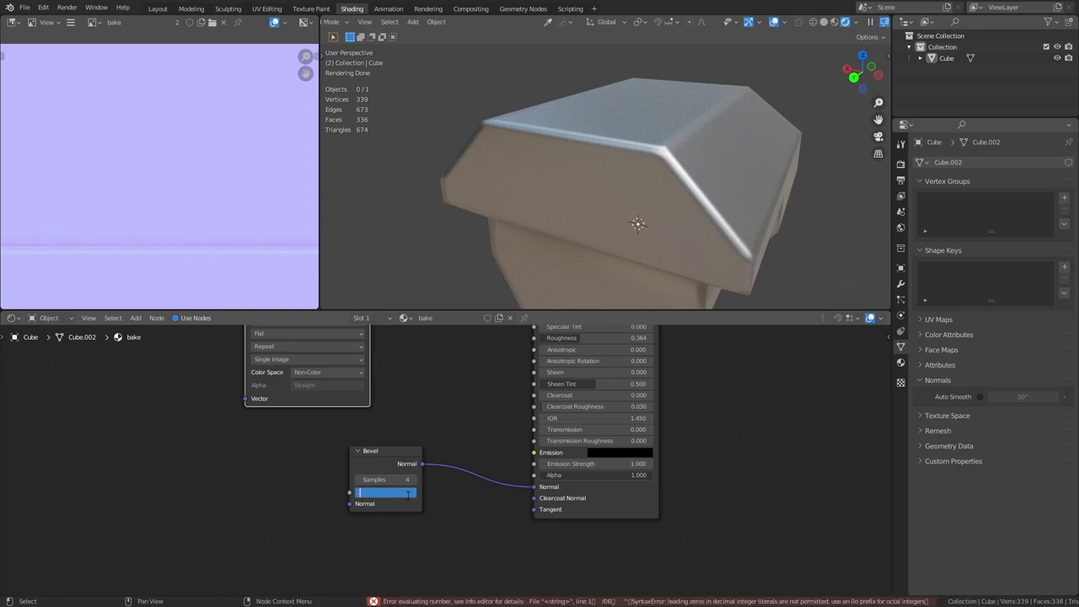
pyautogui.write('0.006')
pyautogui.press('Return')
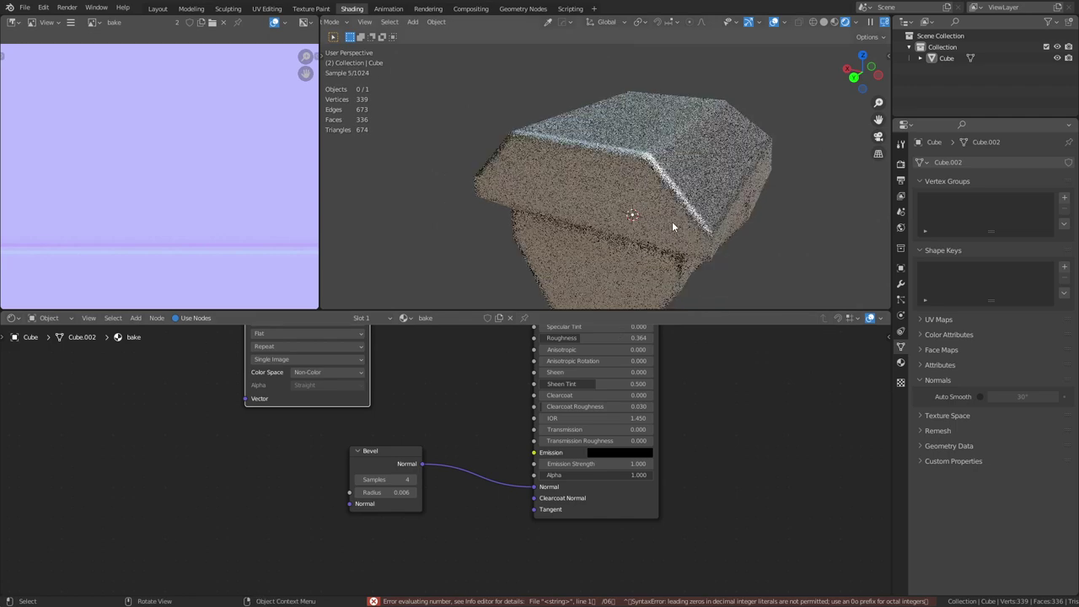
# - Edge-slide the support loop beside the sloped end face's border and return to Object Mode
pyautogui.moveTo(672, 221); pyautogui.dragTo(547, 136, button='middle')
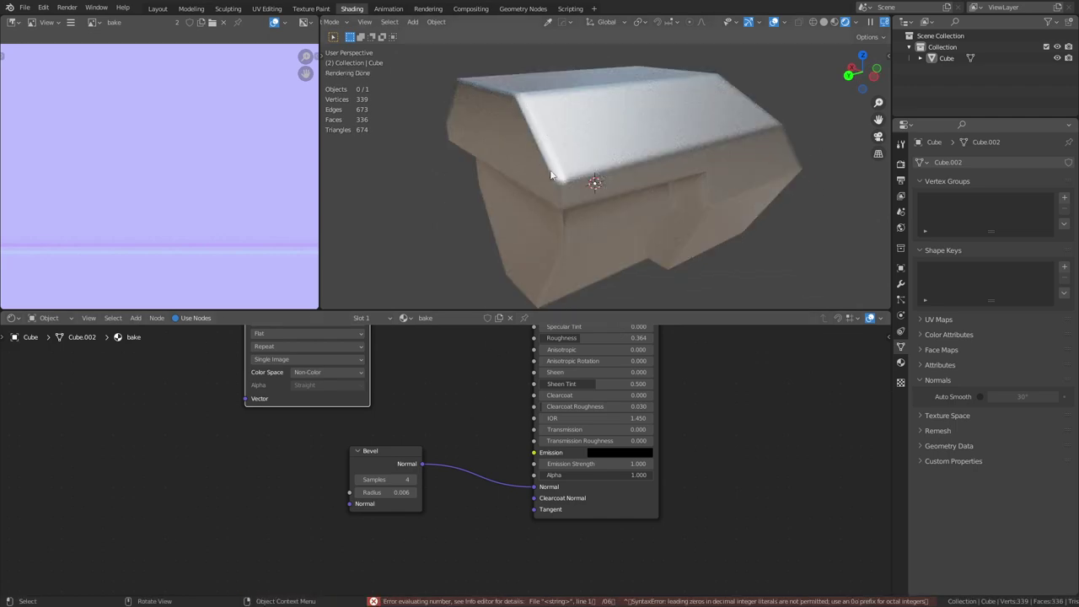
pyautogui.moveTo(550, 175)
pyautogui.mouseDown(button='middle')
pyautogui.moveTo(564, 182)
pyautogui.moveTo(555, 179)
pyautogui.mouseUp(button='middle')
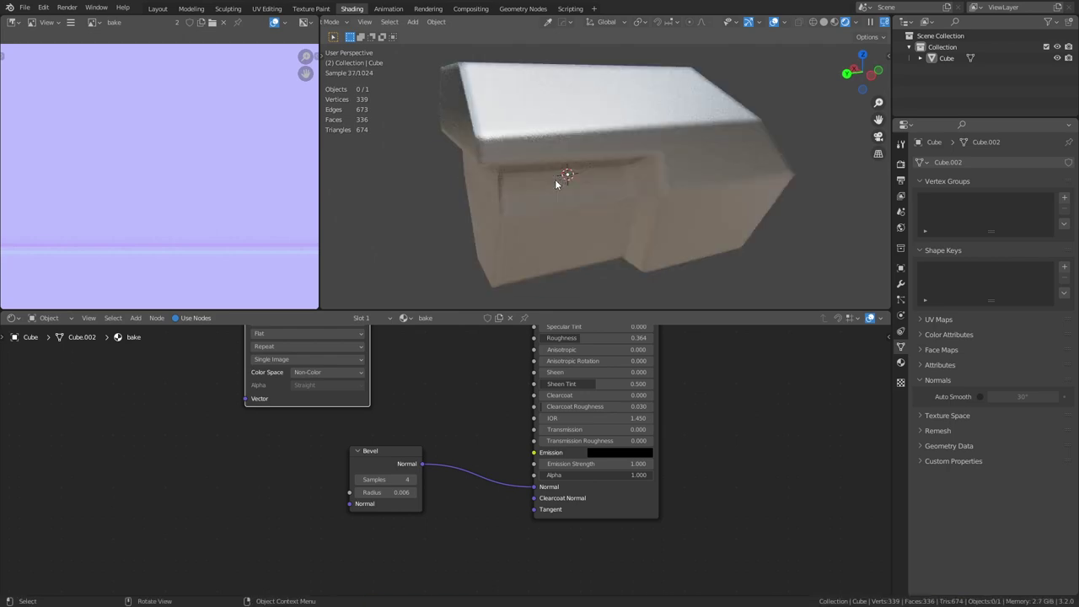
pyautogui.moveTo(666, 208); pyautogui.dragTo(642, 189, button='middle')
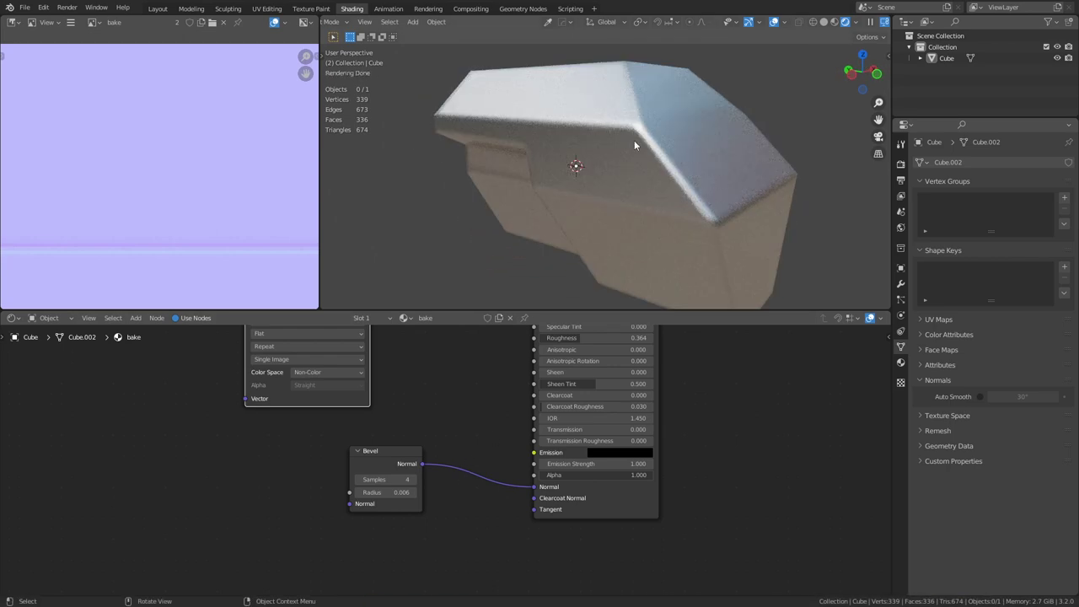
pyautogui.hotkey('ctrl', 'Tab')
pyautogui.click(646, 144)
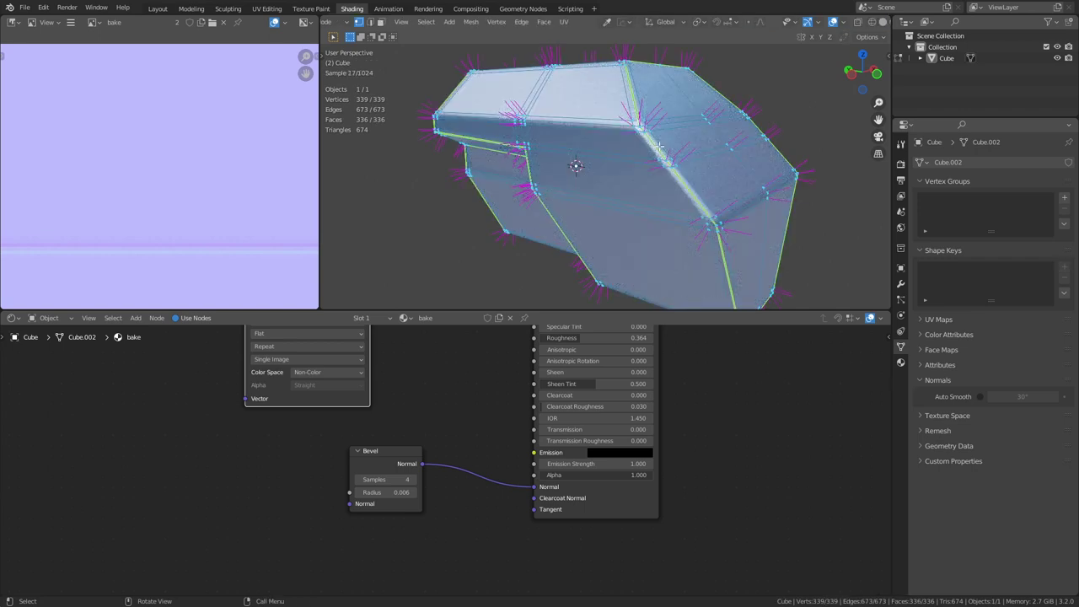
pyautogui.keyDown('alt'); pyautogui.click(763, 180); pyautogui.keyUp('alt')
pyautogui.press('g')
pyautogui.press('g')
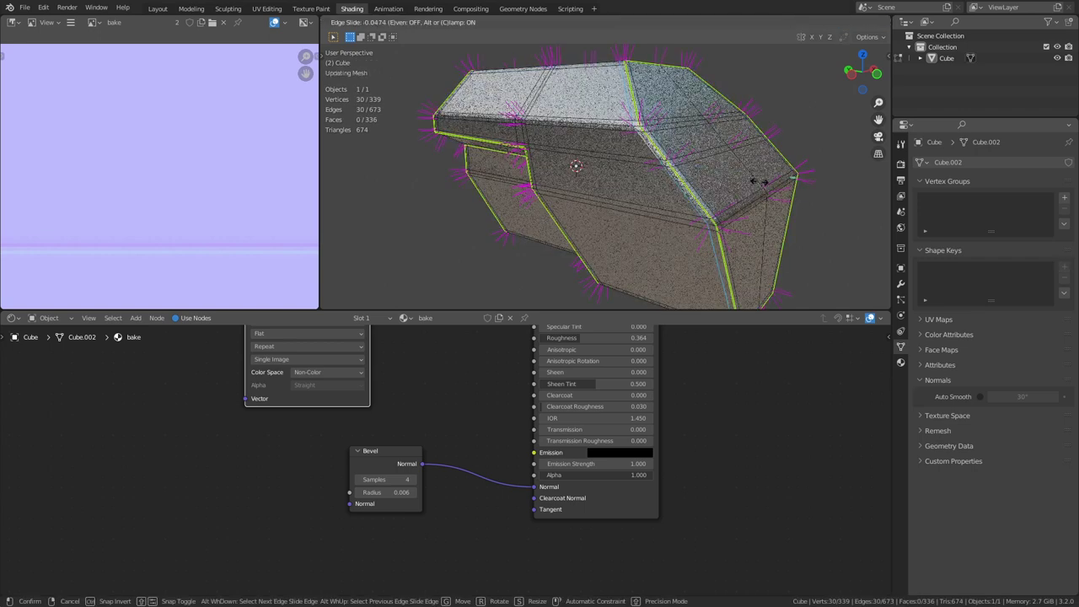
pyautogui.click(773, 183)
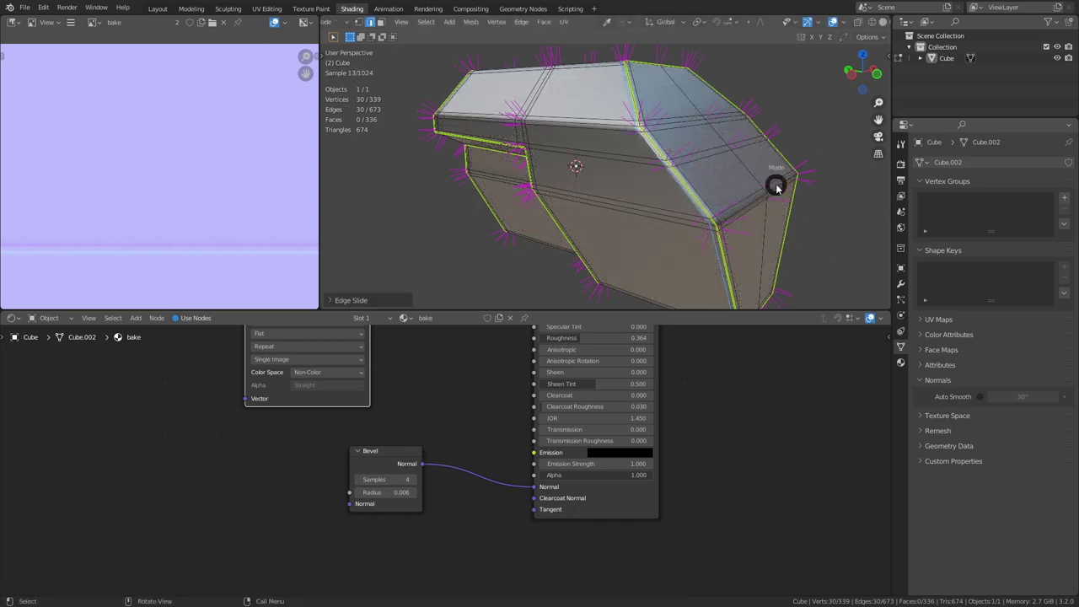
pyautogui.press('Tab')
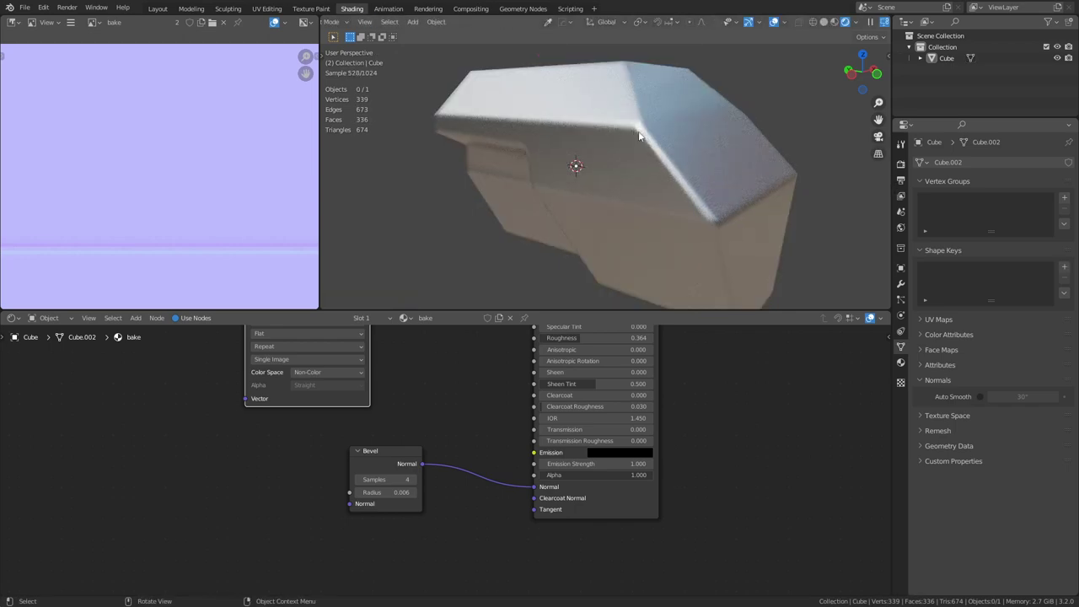
# - Slide the same support loop slightly again along the end face's border and return to Object Mode
pyautogui.moveTo(659, 166); pyautogui.dragTo(627, 175, button='middle')
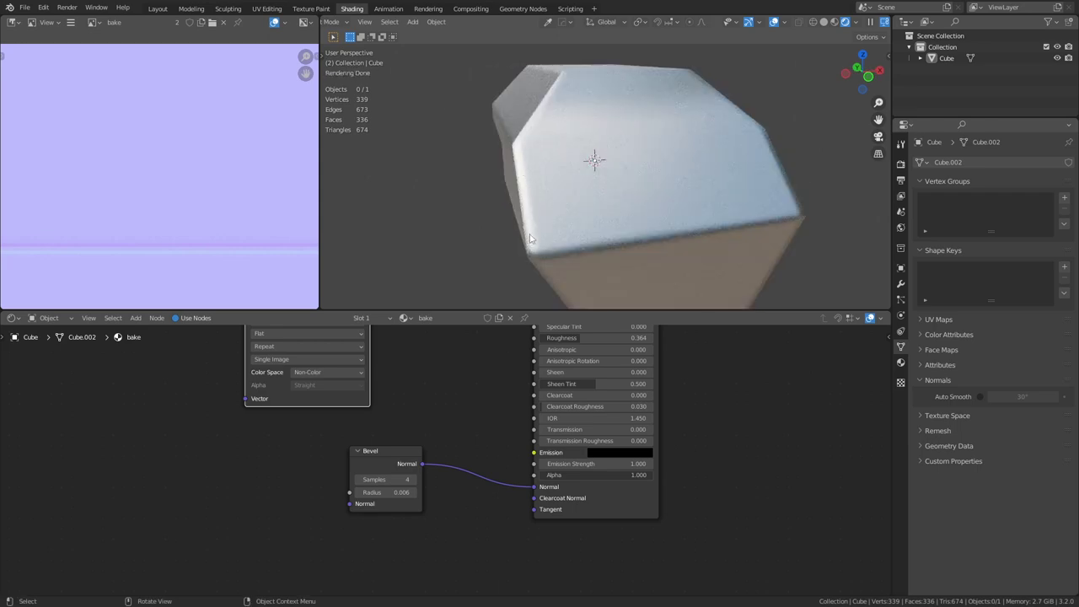
pyautogui.moveTo(530, 238); pyautogui.dragTo(746, 204, button='middle')
pyautogui.hotkey('ctrl', 'Tab')
pyautogui.click(775, 202)
pyautogui.press('g')
pyautogui.press('g')
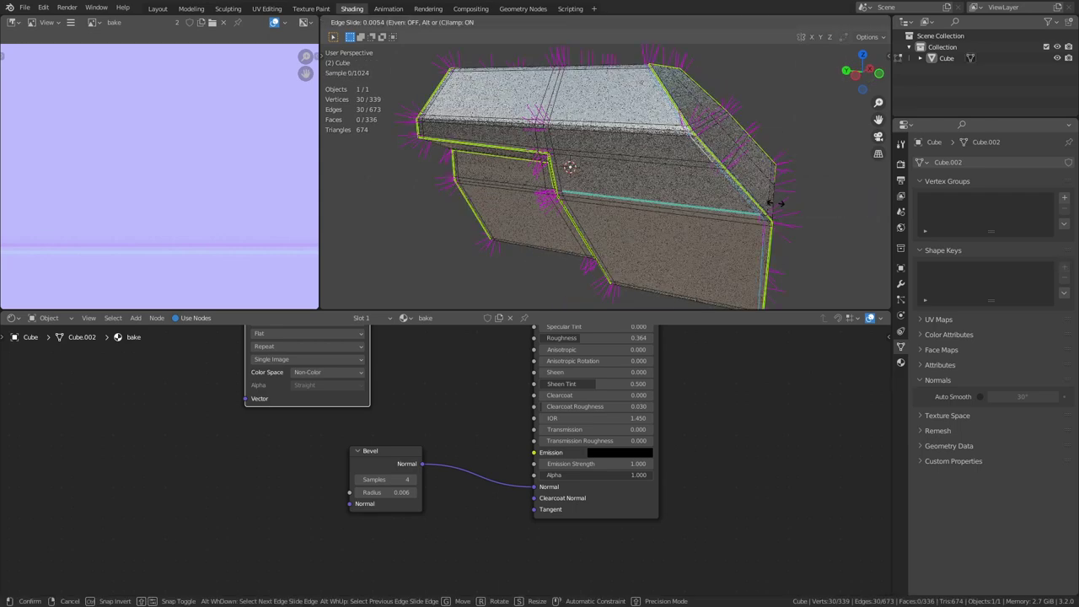
pyautogui.click(771, 203)
pyautogui.moveTo(747, 207); pyautogui.dragTo(713, 214, button='middle')
pyautogui.hotkey('ctrl', 'Tab')
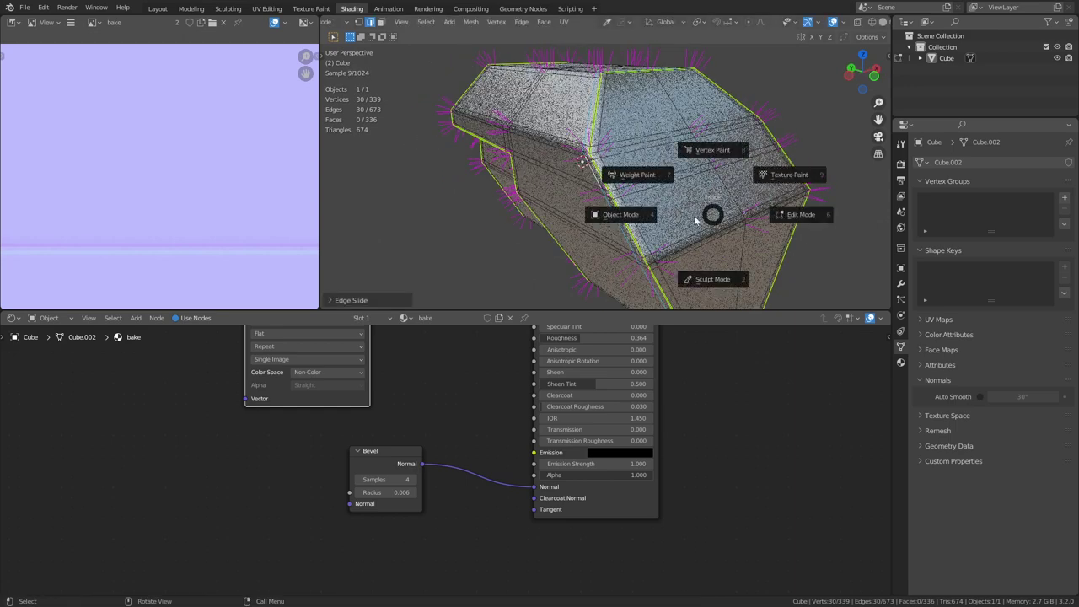
pyautogui.click(695, 219)
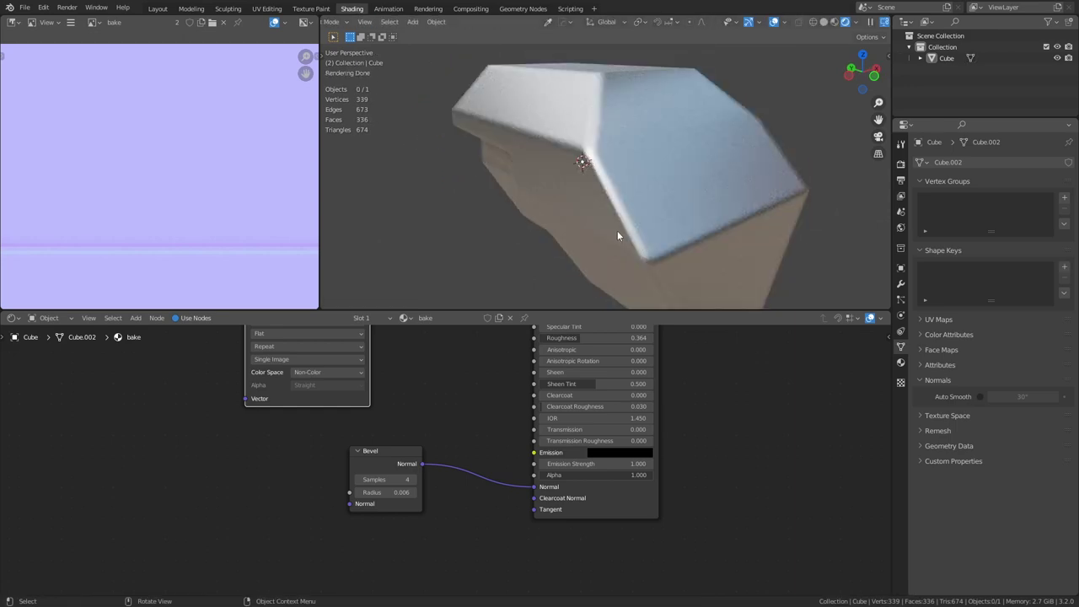
# - Examine the bevel shading on the sloped edges and the side recess, comparing it with the recess topology in Edit Mode
pyautogui.moveTo(617, 236); pyautogui.dragTo(586, 174, button='middle')
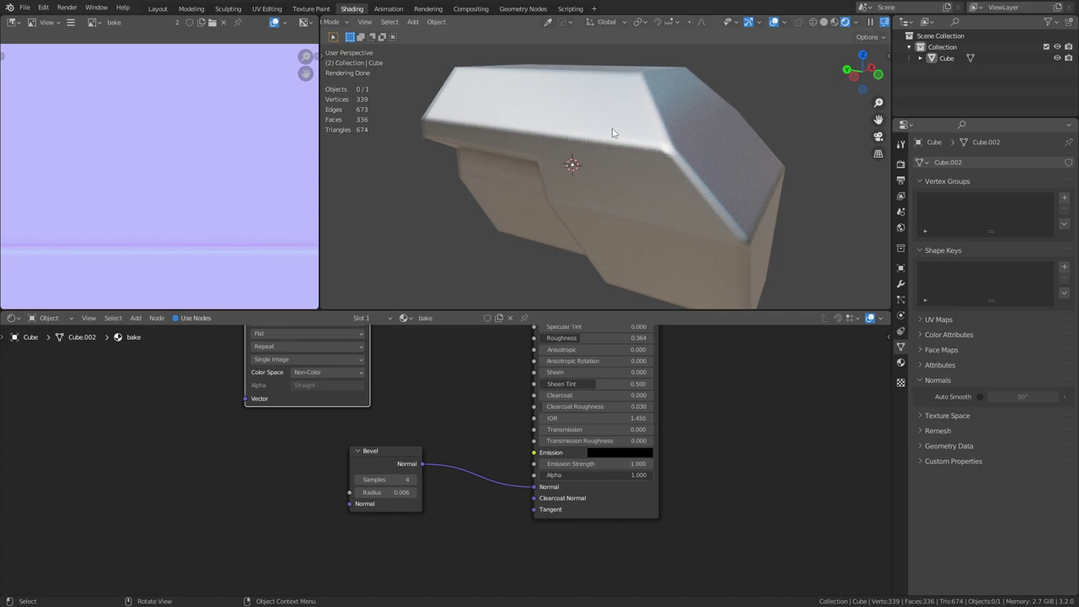
pyautogui.moveTo(662, 163); pyautogui.dragTo(692, 183, button='middle')
pyautogui.press('Tab')
pyautogui.hotkey('ctrl', 'Tab')
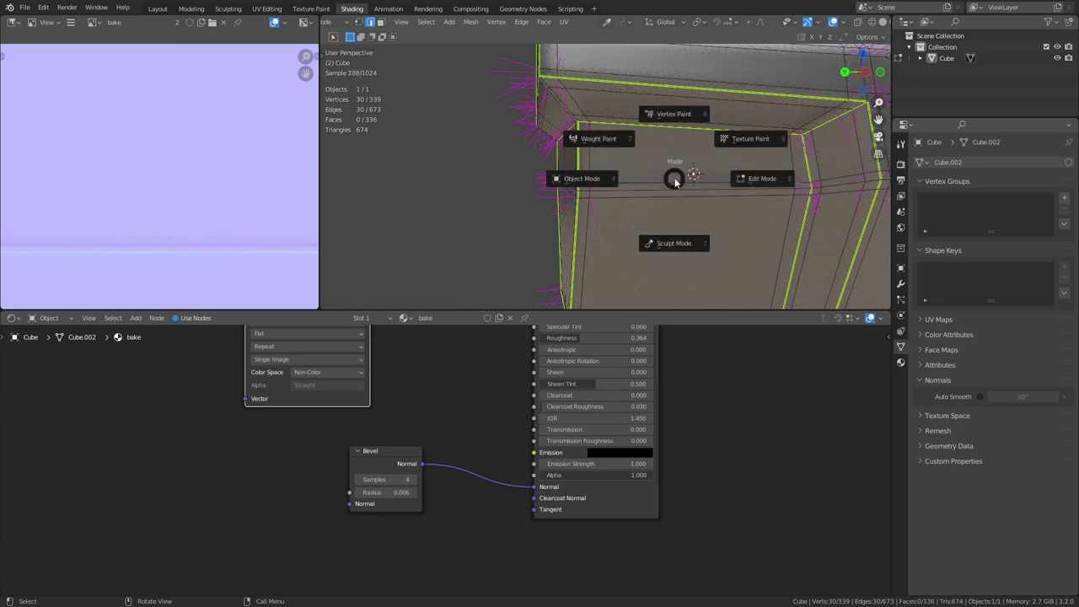
pyautogui.hotkey('ctrl', 'Tab')
pyautogui.click(639, 181)
pyautogui.moveTo(639, 175); pyautogui.dragTo(680, 118, button='middle')
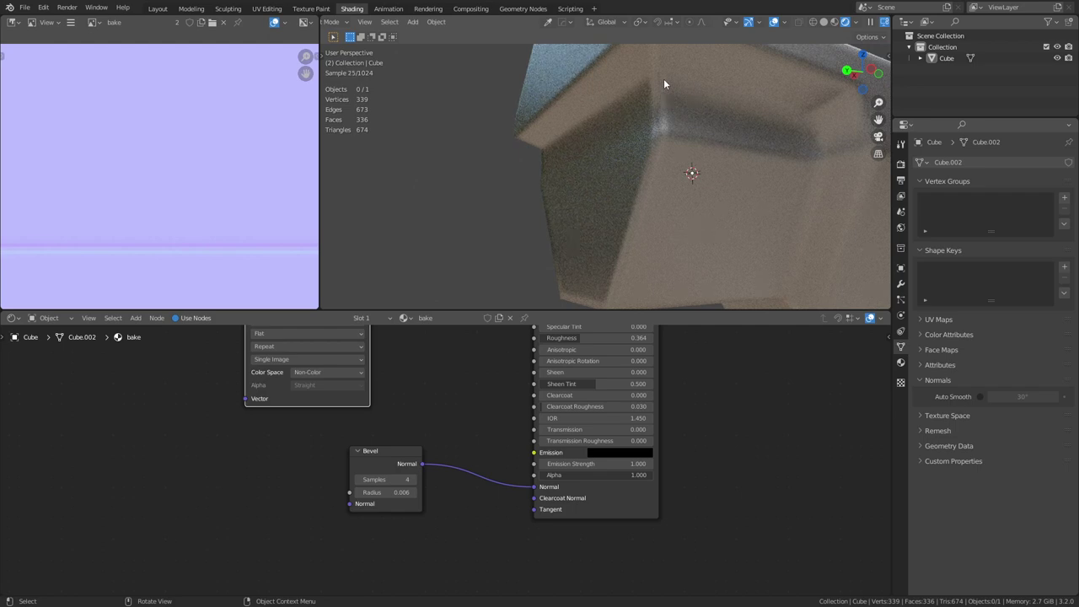
pyautogui.moveTo(639, 222); pyautogui.dragTo(632, 149, button='middle')
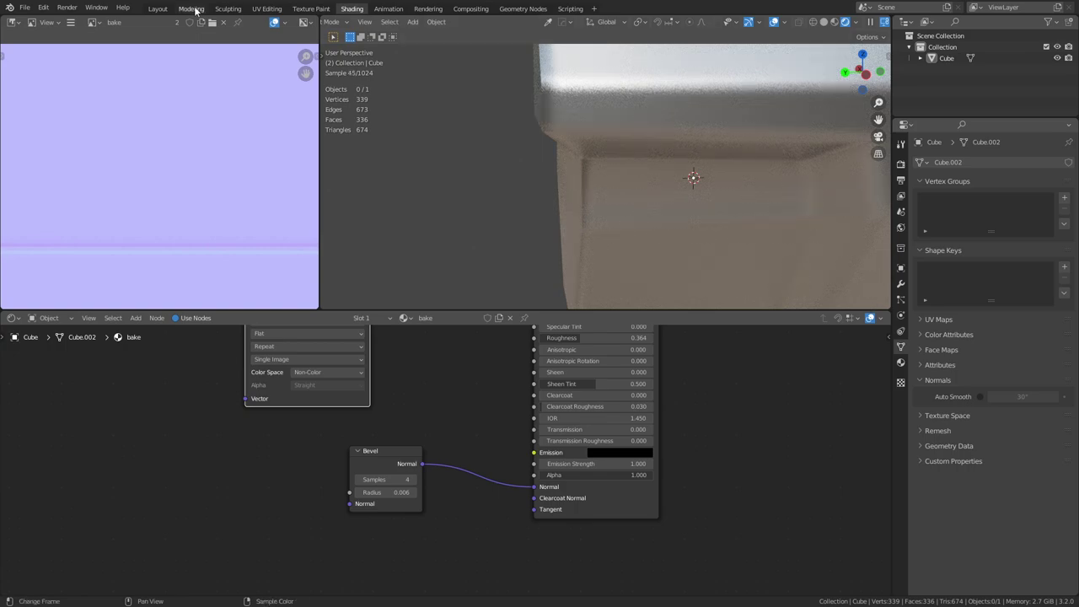
# - Switch to the Layout workspace and select the Cube object
pyautogui.click(157, 9)
pyautogui.click(583, 345)
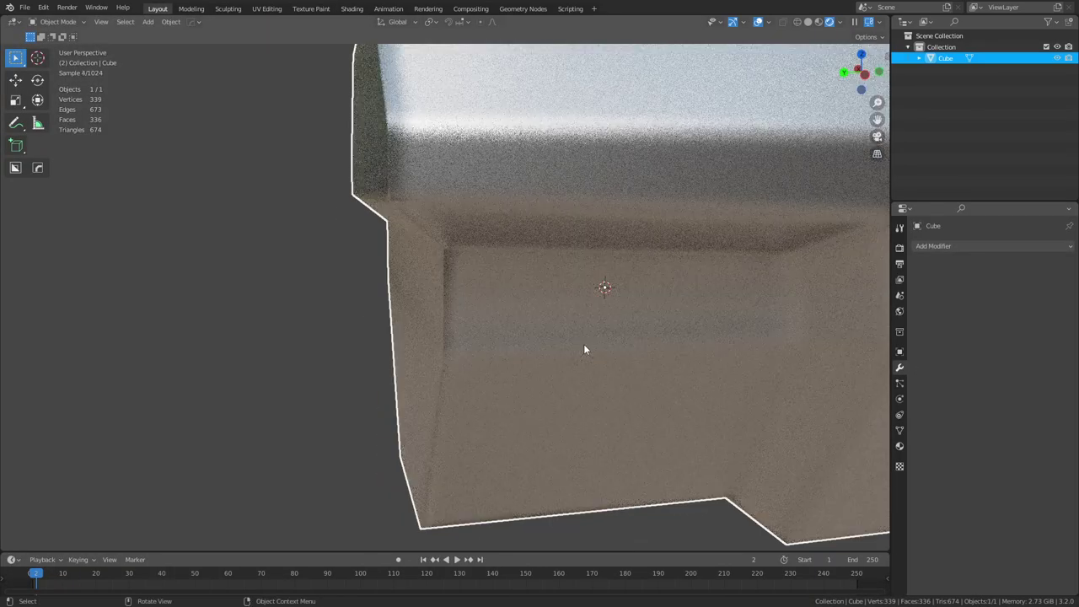
# - Add a support edge loop around the lower walls, slid up close beneath the overhang, and isolate the object in Object Mode
pyautogui.press('z')
pyautogui.click(739, 283)
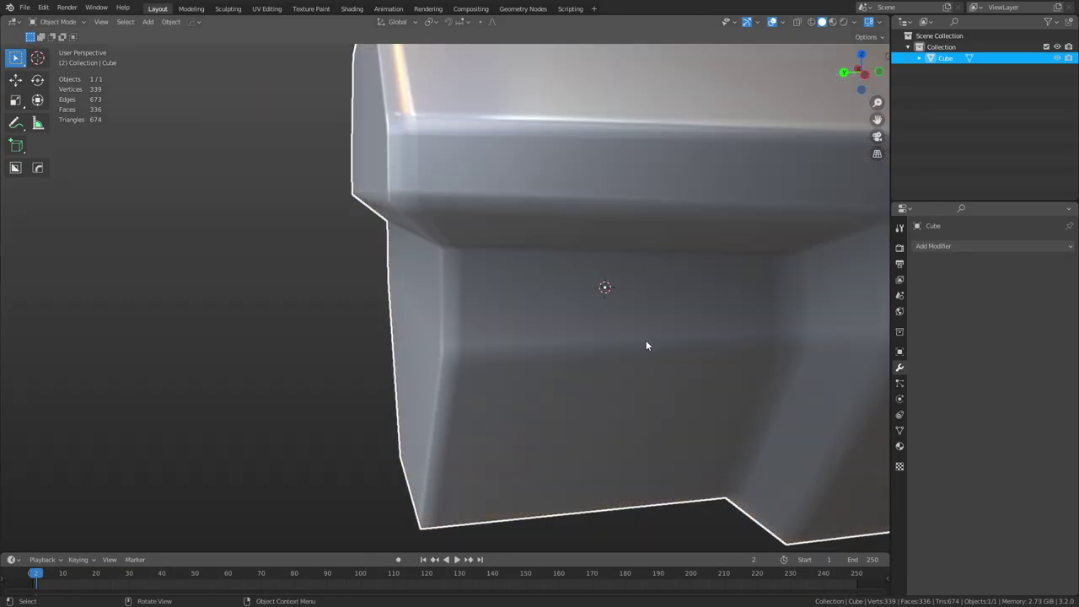
pyautogui.hotkey('ctrl', 'Tab')
pyautogui.click(691, 335)
pyautogui.moveTo(689, 335)
pyautogui.mouseDown(button='middle')
pyautogui.moveTo(724, 325)
pyautogui.moveTo(720, 303)
pyautogui.moveTo(683, 289)
pyautogui.mouseUp(button='middle')
pyautogui.scroll(2, 725, 324)
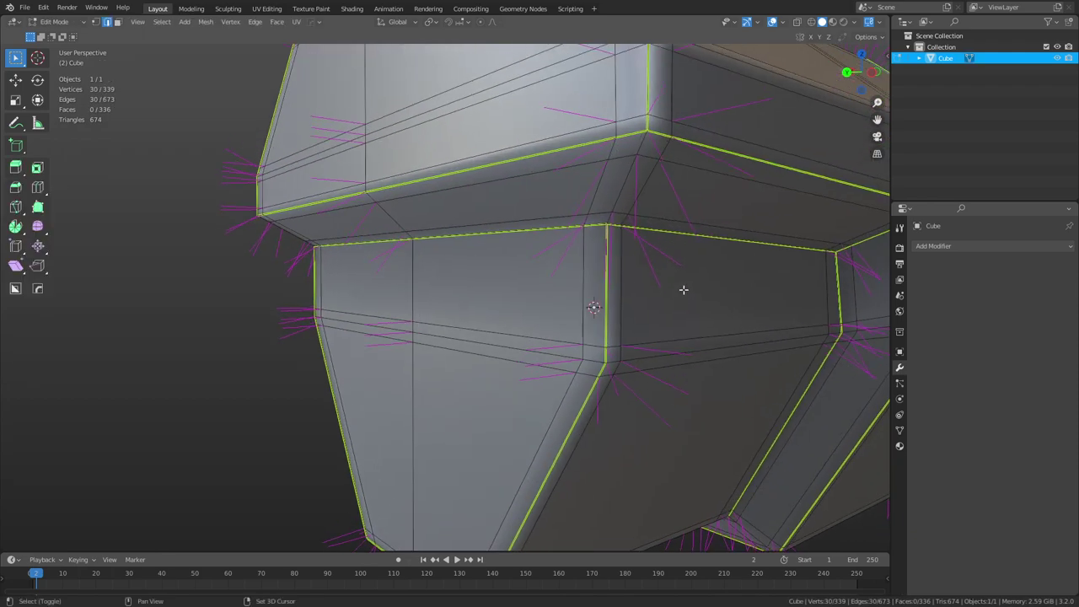
pyautogui.hotkey('ctrl', 'r')
pyautogui.click(624, 270)
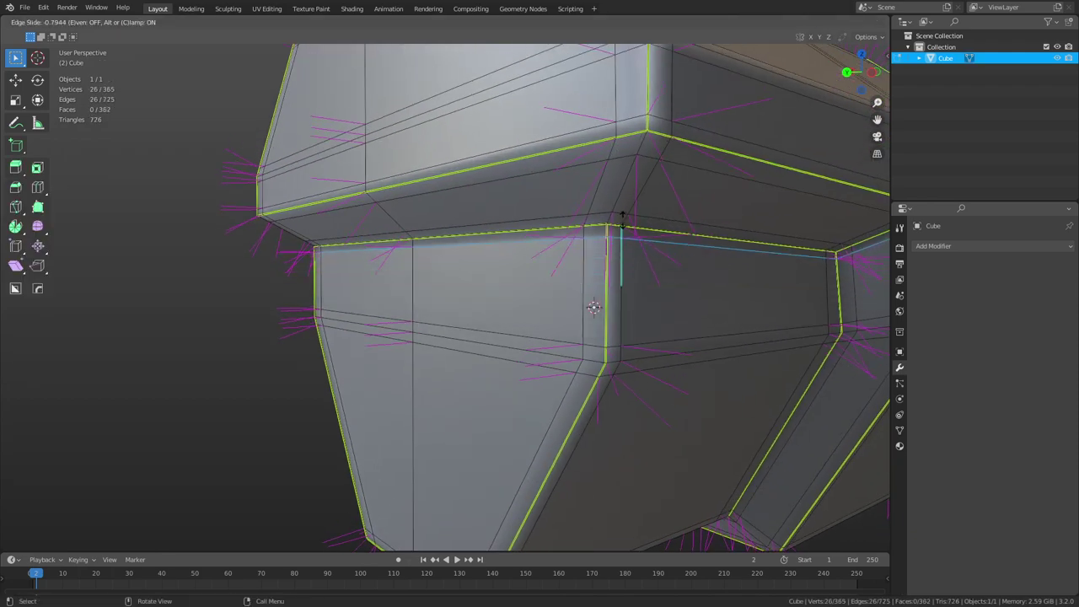
pyautogui.click(622, 269)
pyautogui.press('Tab')
pyautogui.press('KP_Divide')
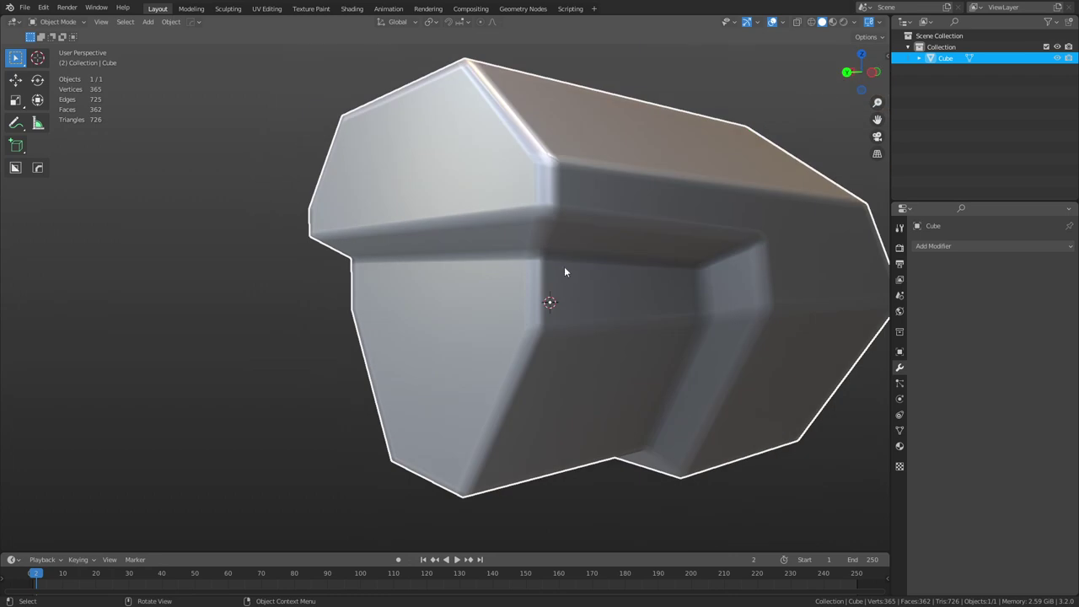
# - Edge-slide the vertical support loop closer to the recess's inner corner and return to Object Mode
pyautogui.moveTo(556, 278); pyautogui.dragTo(512, 265, button='middle')
pyautogui.hotkey('alt', 'z')
pyautogui.scroll(5, 506, 252)
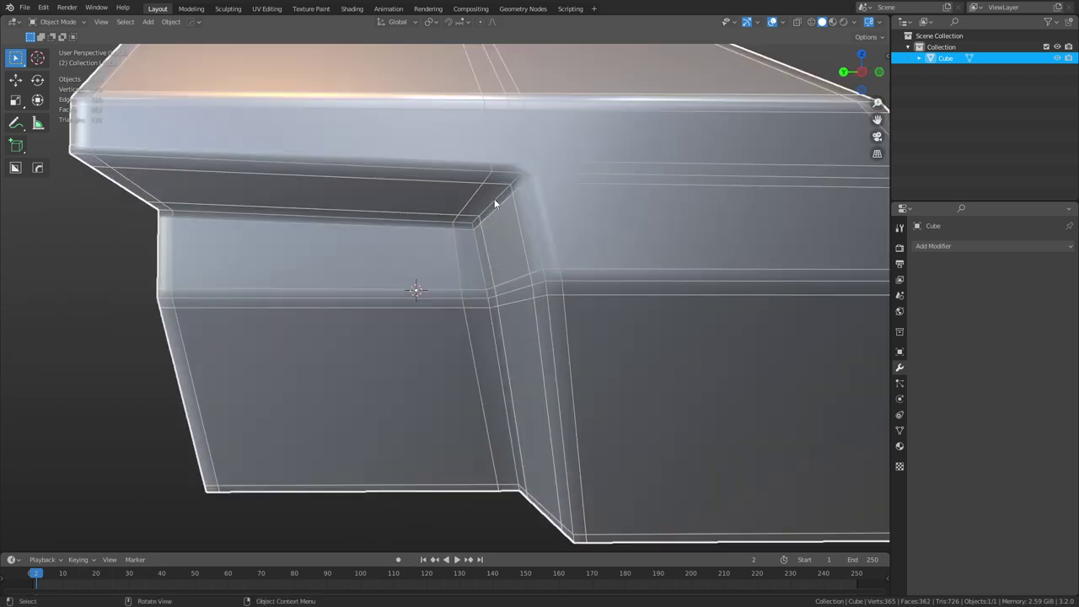
pyautogui.press('Tab')
pyautogui.press('g')
pyautogui.press('g')
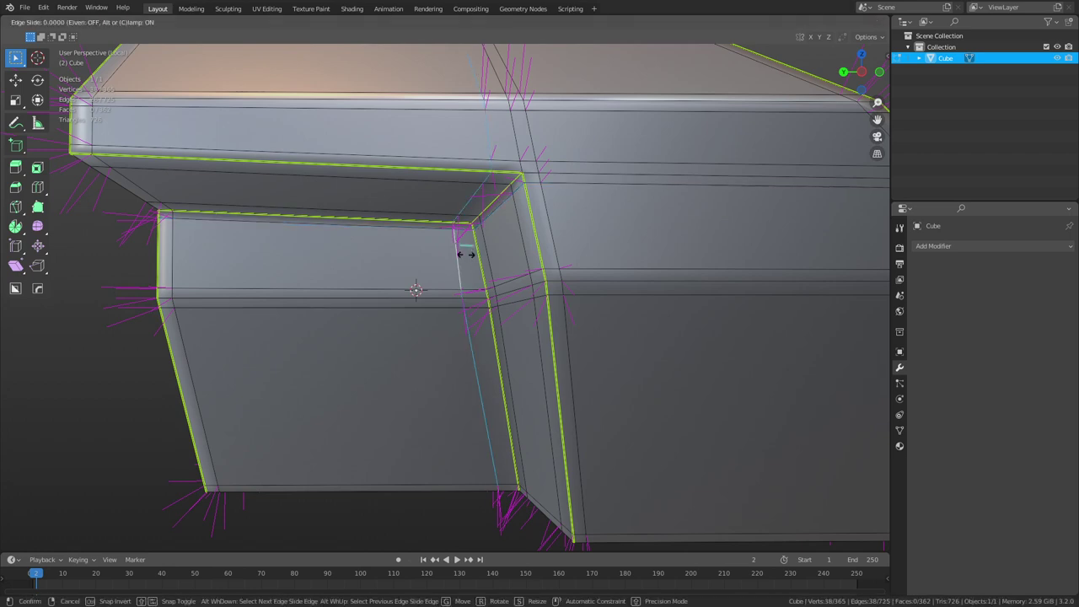
pyautogui.click(511, 255)
pyautogui.hotkey('ctrl', 'Tab')
pyautogui.click(446, 275)
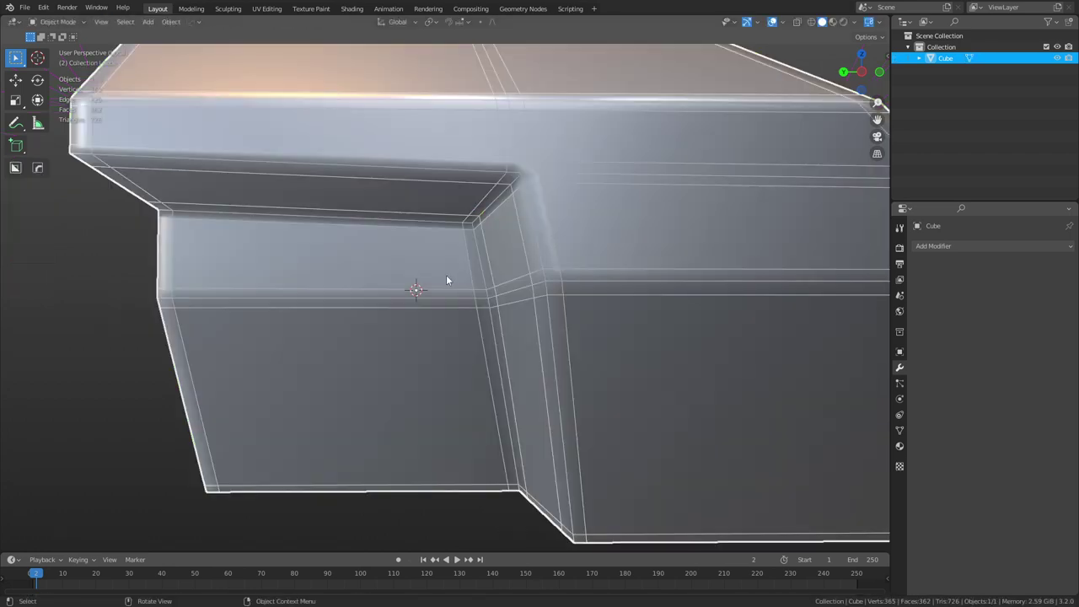
# - Check the isolated shape's bevels in Rendered shading and switch to the Shading workspace
pyautogui.scroll(-2, 446, 274)
pyautogui.hotkey('alt', 'z')
pyautogui.moveTo(554, 258)
pyautogui.mouseDown(button='middle')
pyautogui.moveTo(506, 267)
pyautogui.moveTo(541, 270)
pyautogui.mouseUp(button='middle')
pyautogui.press('z')
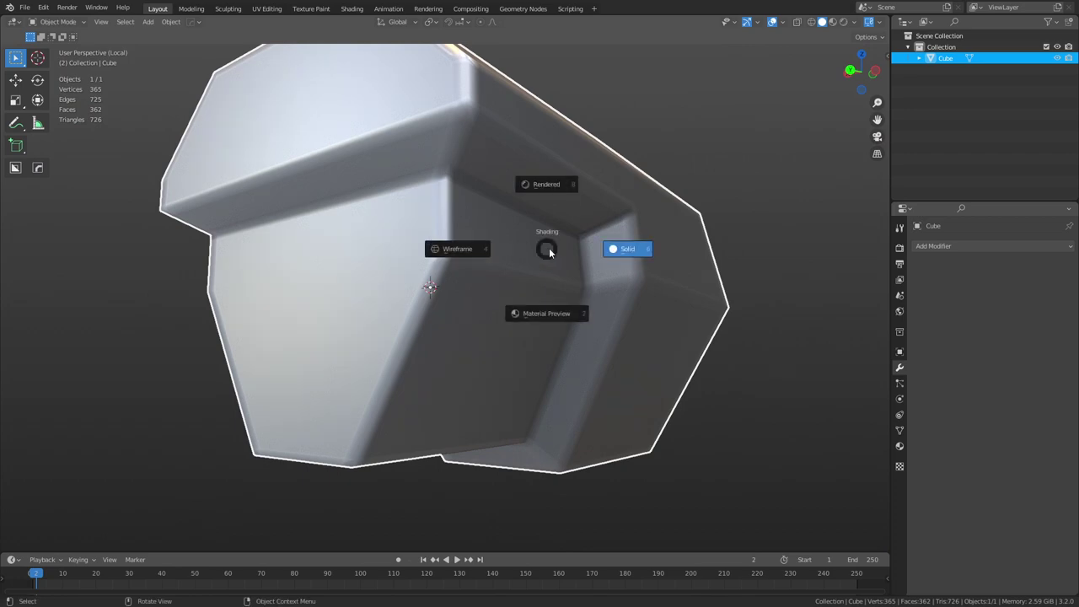
pyautogui.click(552, 208)
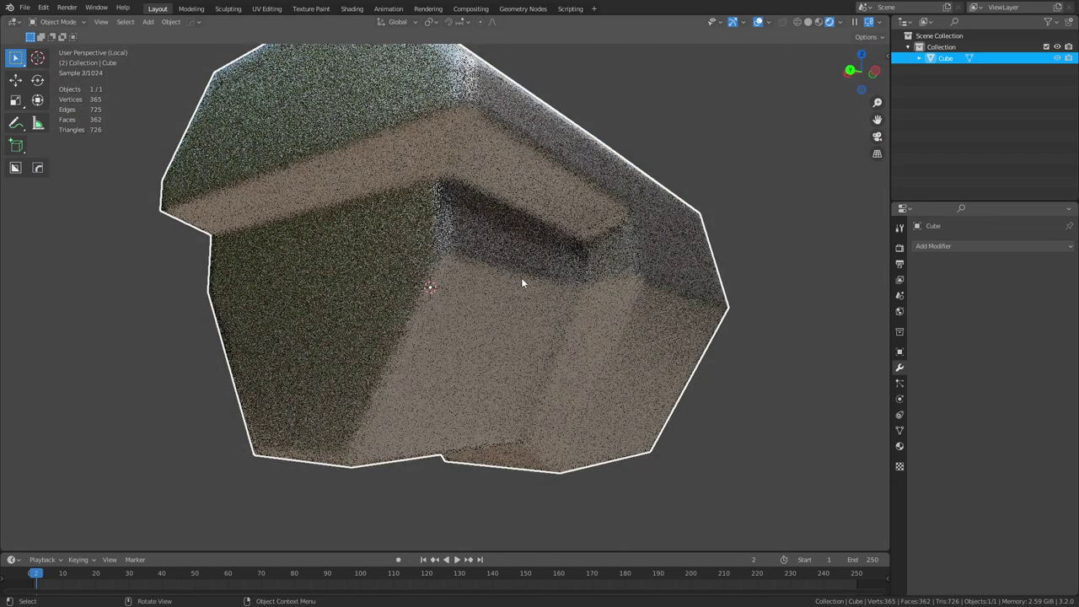
pyautogui.moveTo(522, 281); pyautogui.dragTo(547, 287, button='middle')
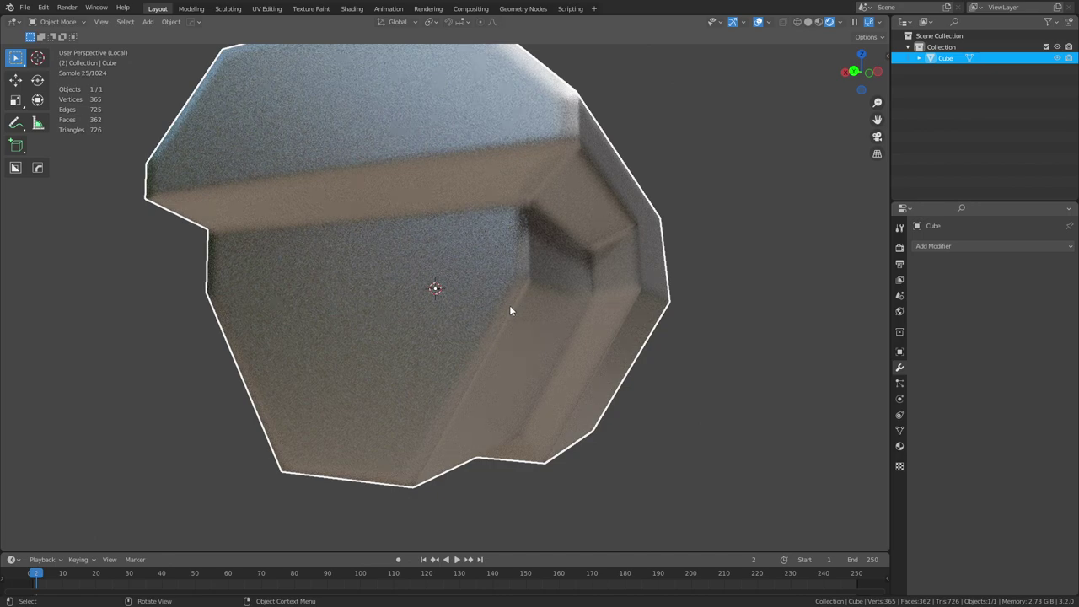
pyautogui.click(351, 8)
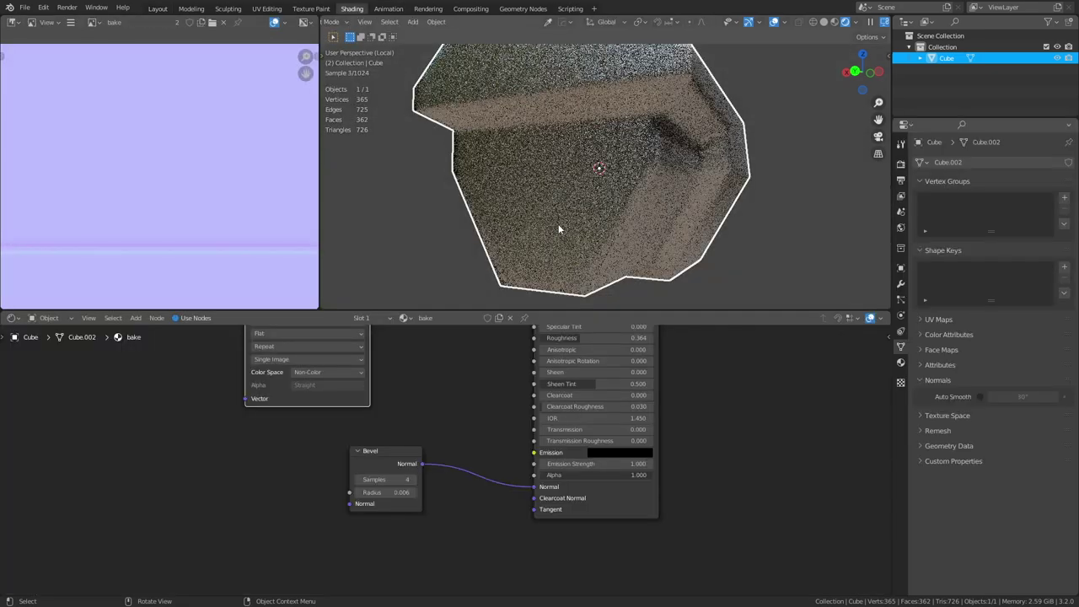
pyautogui.scroll(2, 558, 227)
pyautogui.scroll(1, 560, 228)
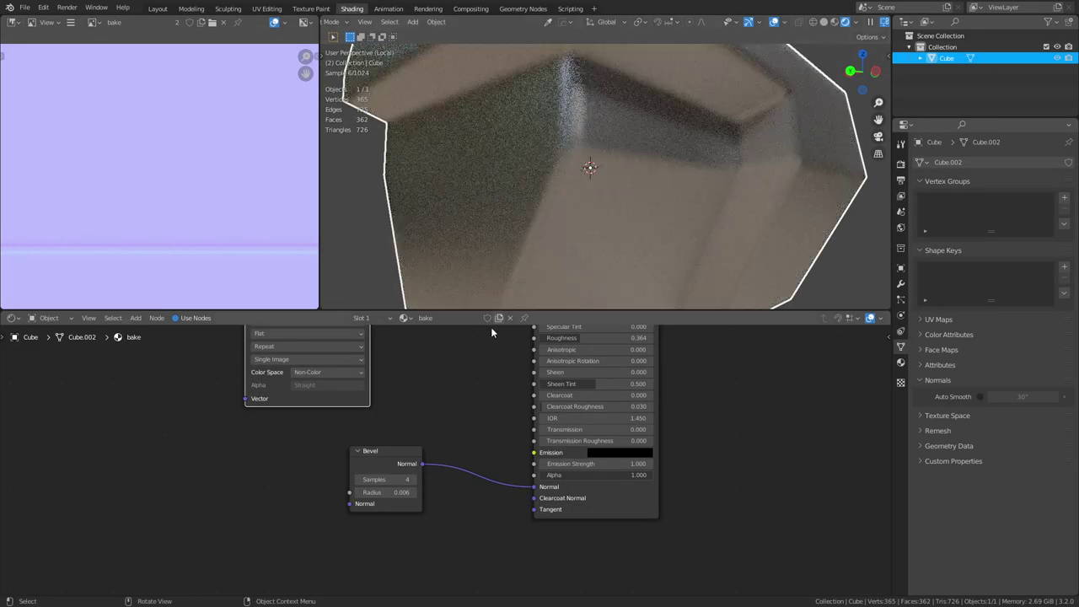
# - Try Bevel-node radii of 0.008, 0.005 and 0.003 while comparing the rendered corner shading
pyautogui.click(402, 492)
pyautogui.write('.')
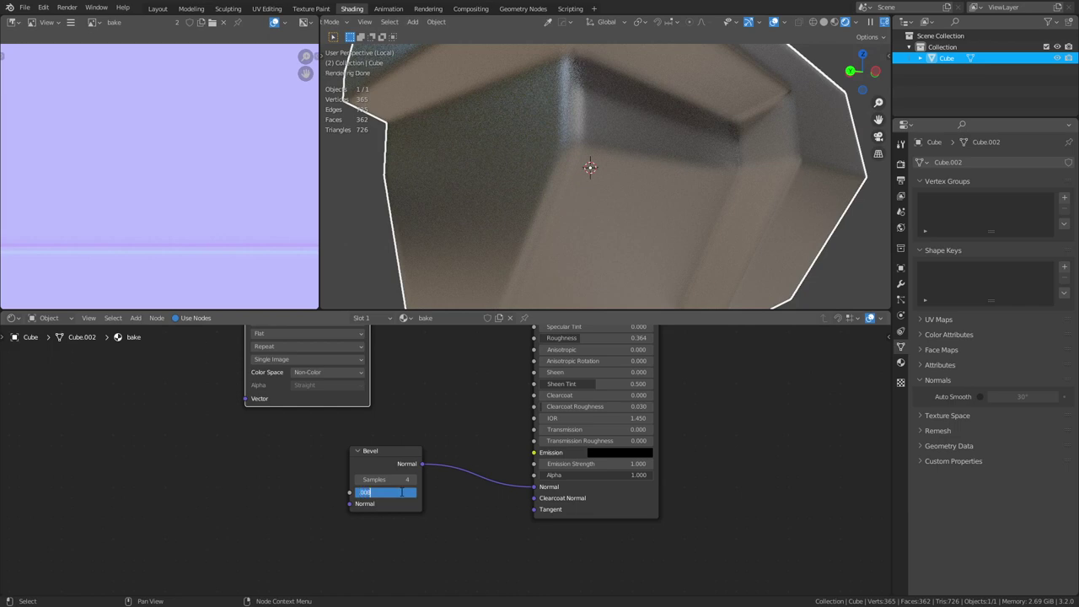
pyautogui.press('Return')
pyautogui.click(395, 492)
pyautogui.press('BackSpace')
pyautogui.write('.005')
pyautogui.press('Return')
pyautogui.click(394, 492)
pyautogui.press('BackSpace')
pyautogui.write('.003')
pyautogui.press('Return')
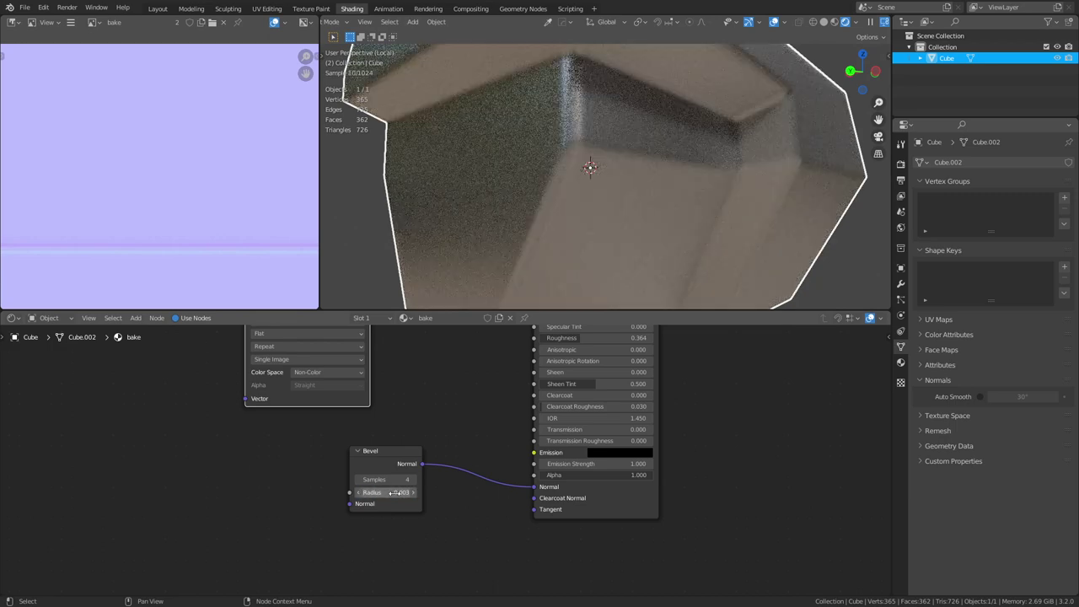
# - Set the Bevel node's radius back to 0.005 and check the recess and end face
pyautogui.click(395, 493)
pyautogui.press('BackSpace')
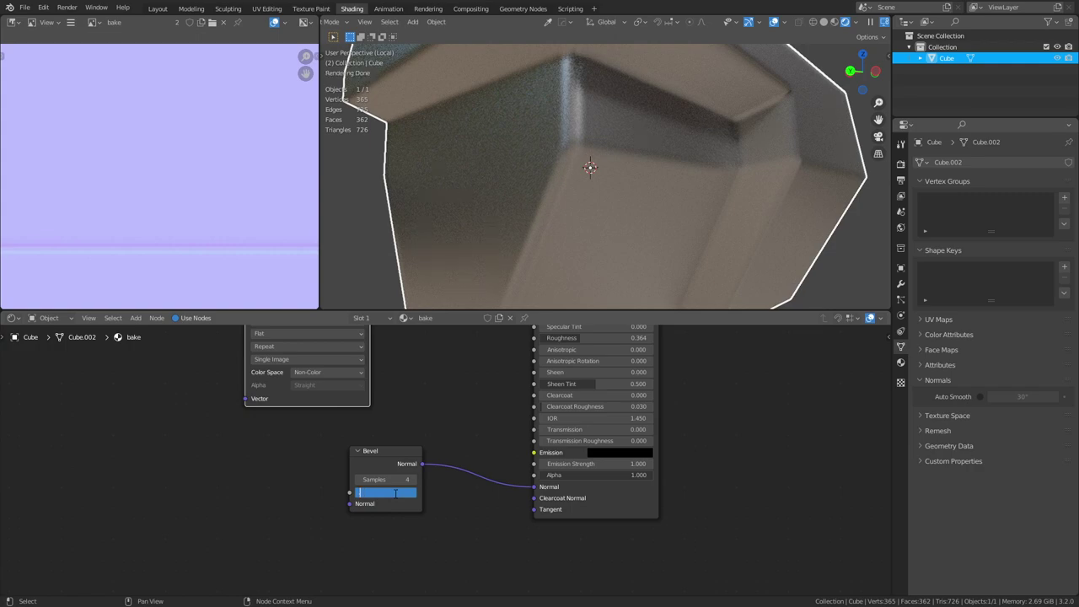
pyautogui.write('.005')
pyautogui.press('Return')
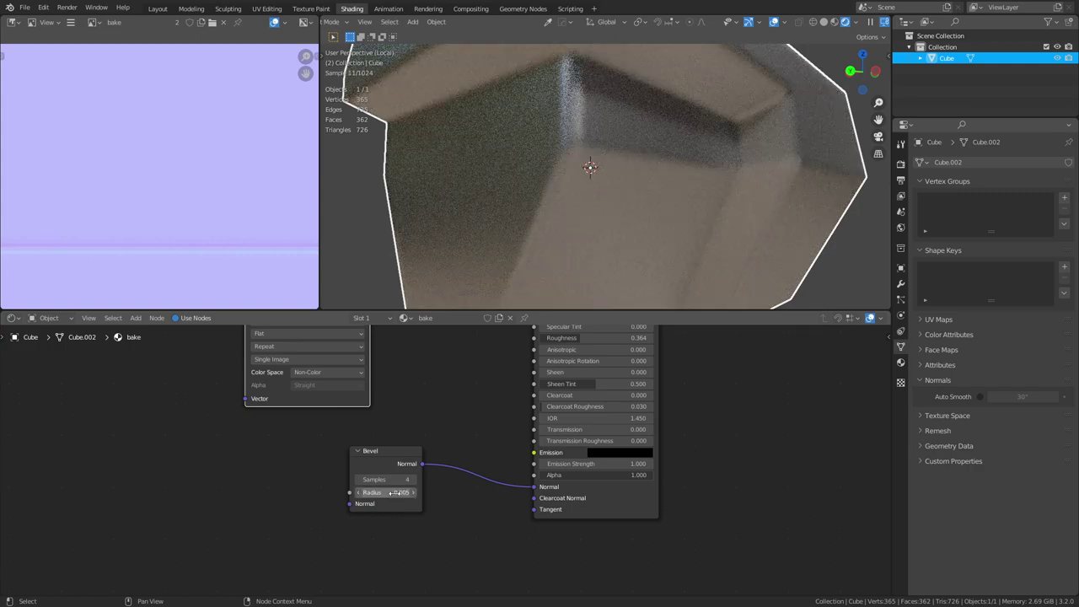
pyautogui.scroll(-5, 583, 194)
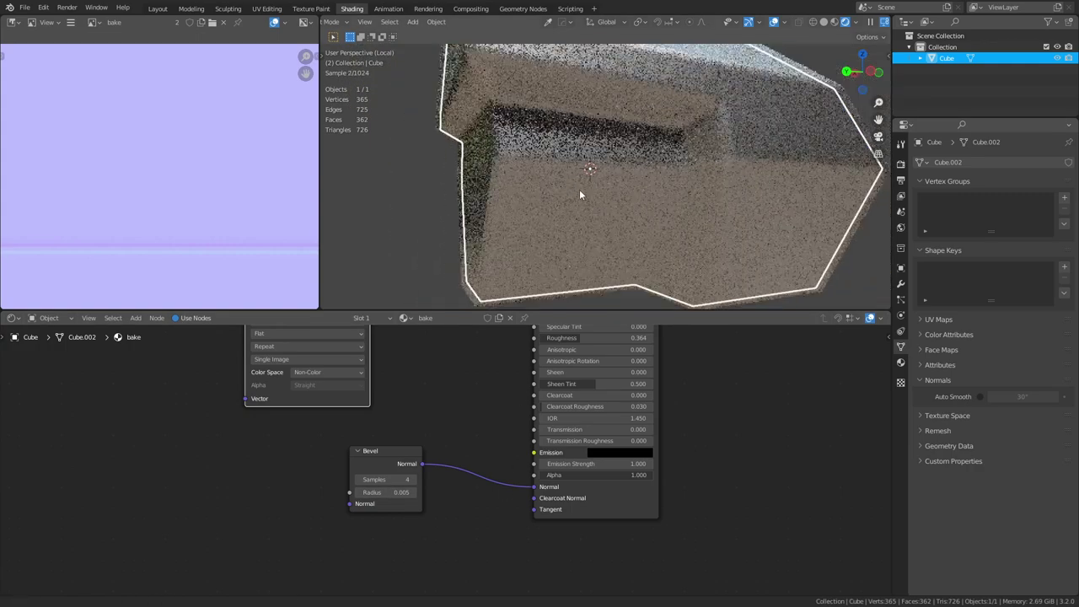
pyautogui.moveTo(580, 194); pyautogui.dragTo(636, 211, button='middle')
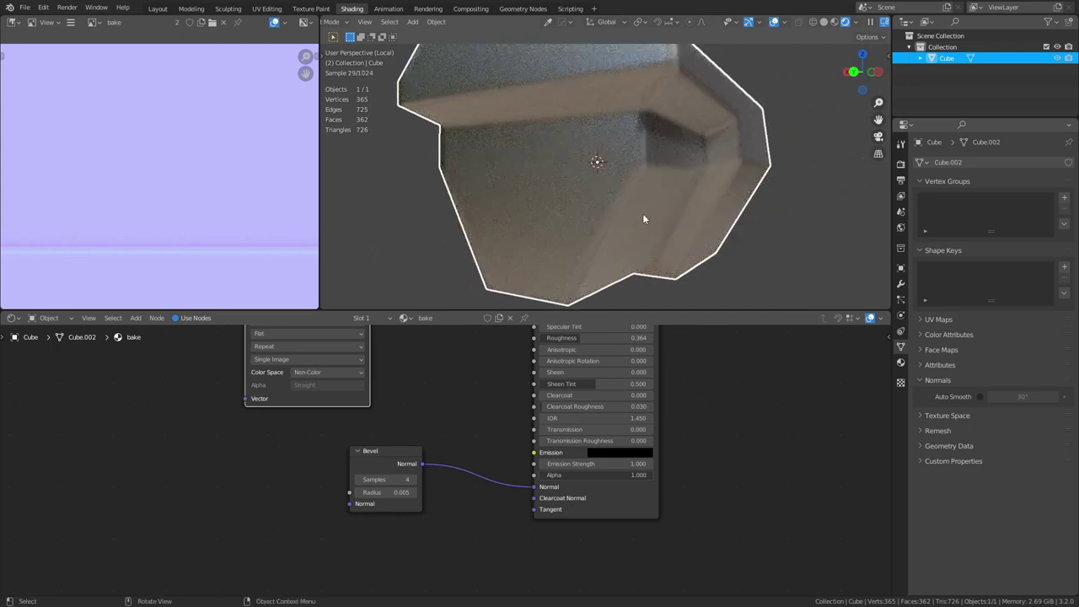
# - Try larger Bevel-node radii of 0.009 and 0.1 on the rendered shape
pyautogui.click(401, 491)
pyautogui.press('BackSpace')
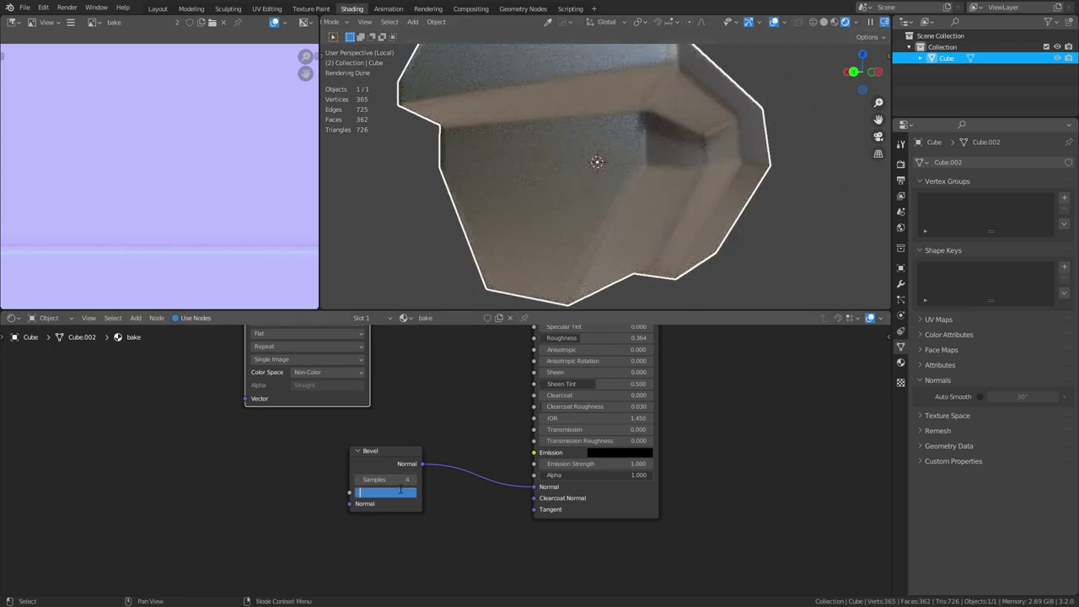
pyautogui.write('.009')
pyautogui.press('Return')
pyautogui.click(400, 491)
pyautogui.write('.1')
pyautogui.press('Return')
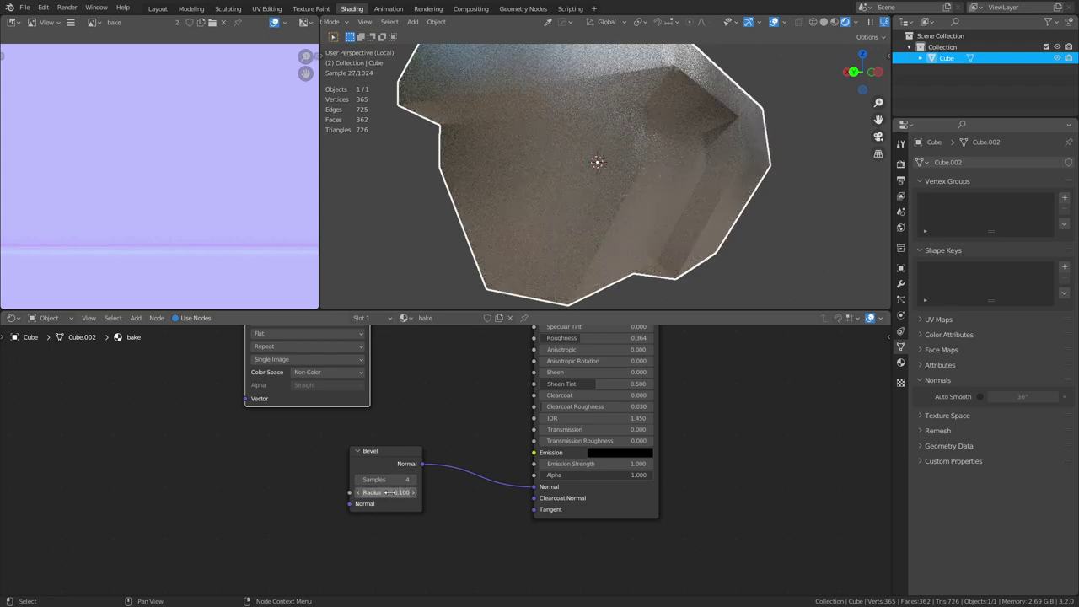
# - Try very small Bevel-node radii of 0.002 and 0.001 and compare the recess edges
pyautogui.click(390, 492)
pyautogui.write('.00')
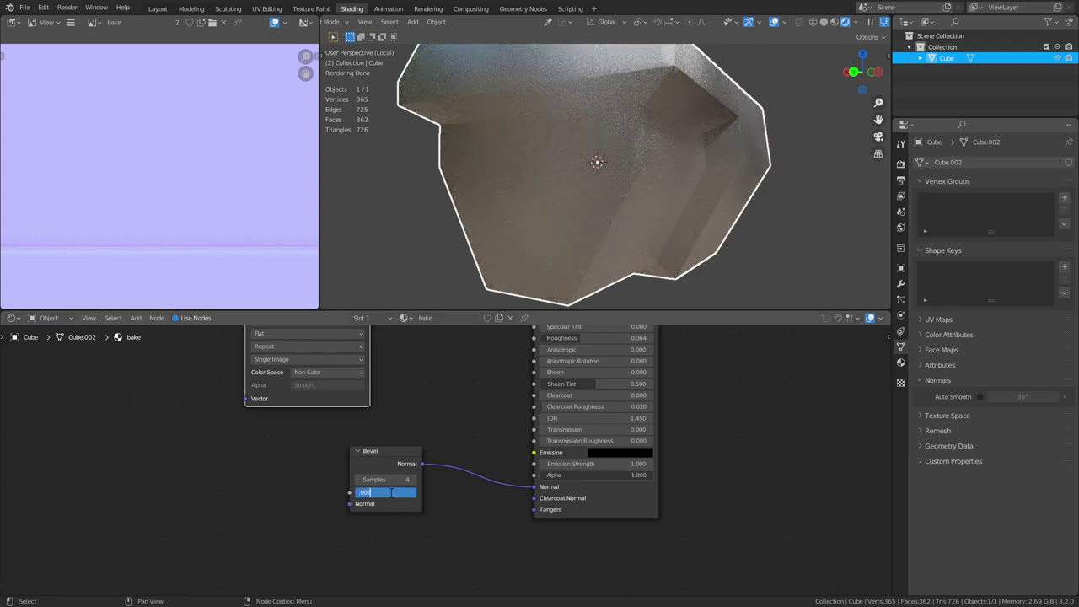
pyautogui.write('2')
pyautogui.press('Return')
pyautogui.click(389, 493)
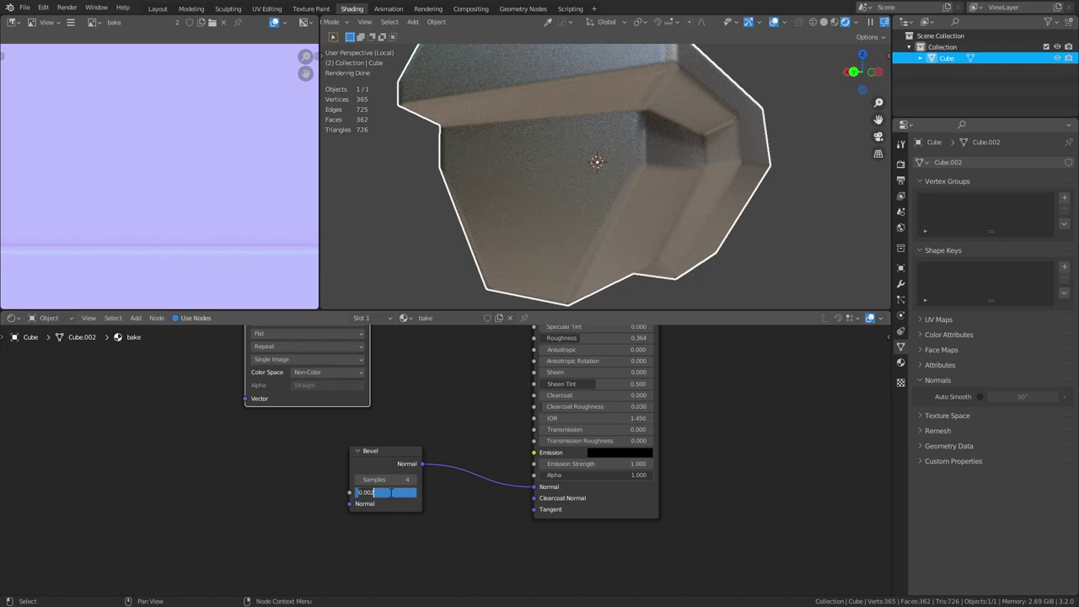
pyautogui.press('BackSpace')
pyautogui.write('.001')
pyautogui.press('Return')
pyautogui.moveTo(634, 202); pyautogui.dragTo(628, 168, button='middle')
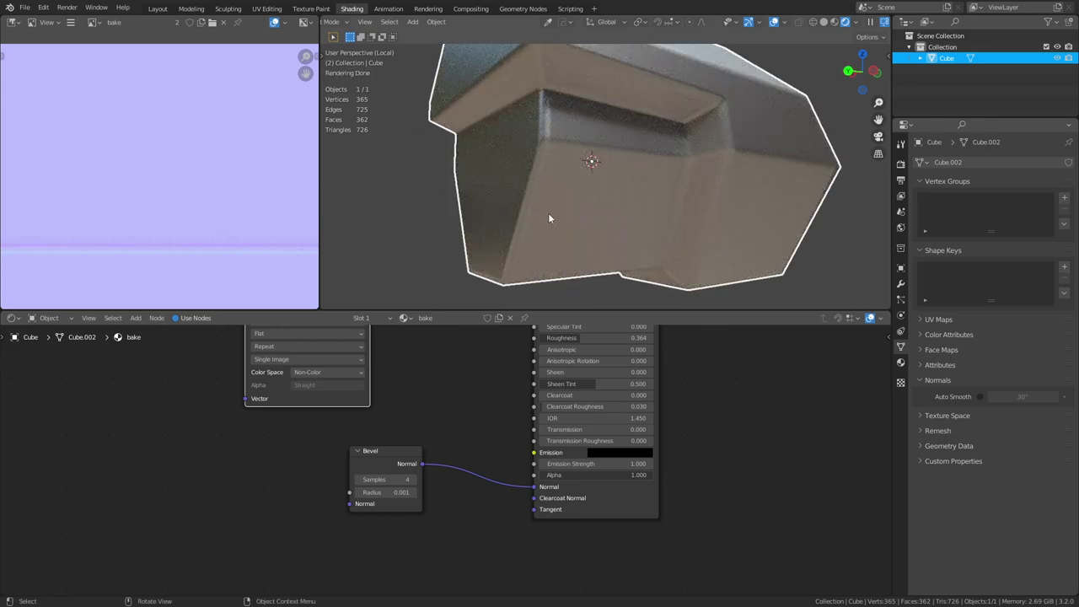
# - Edge-slide the support loop on the recessed side wall beside its corner with the end face
pyautogui.press('Tab')
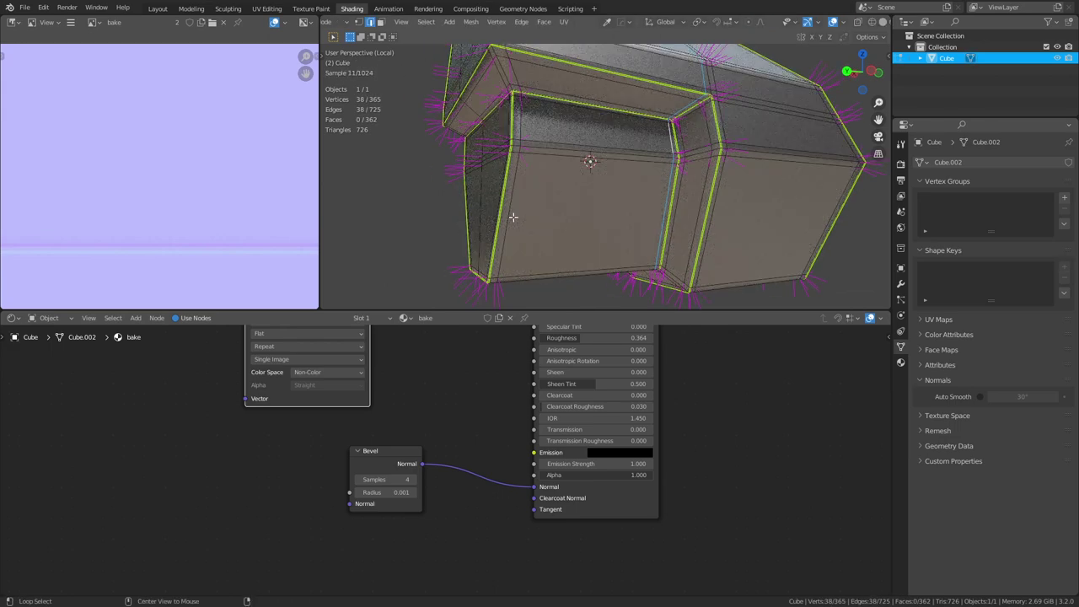
pyautogui.press('g')
pyautogui.press('g')
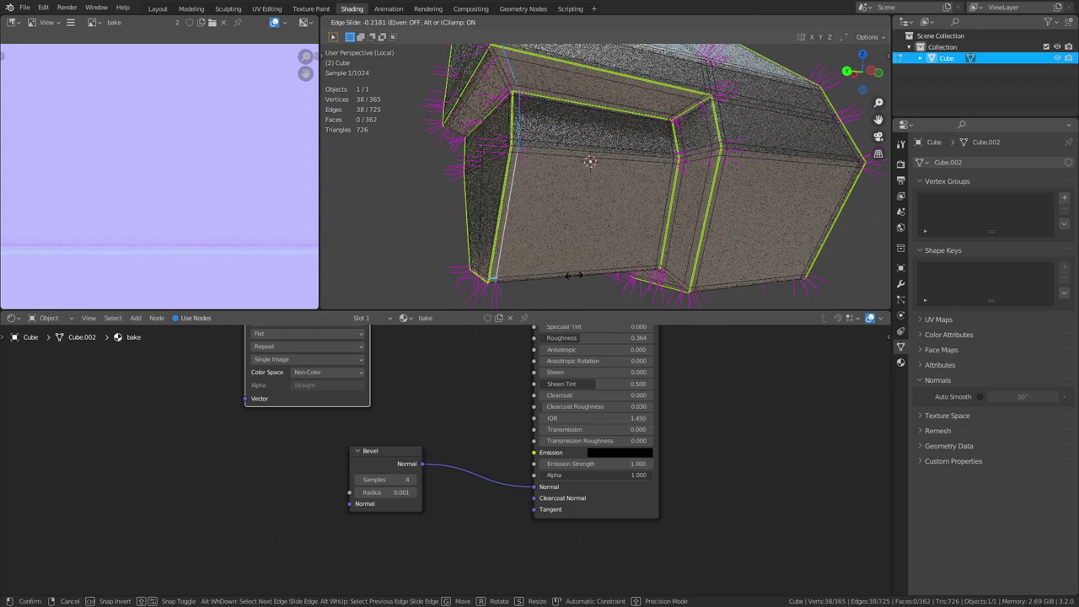
pyautogui.click(564, 261)
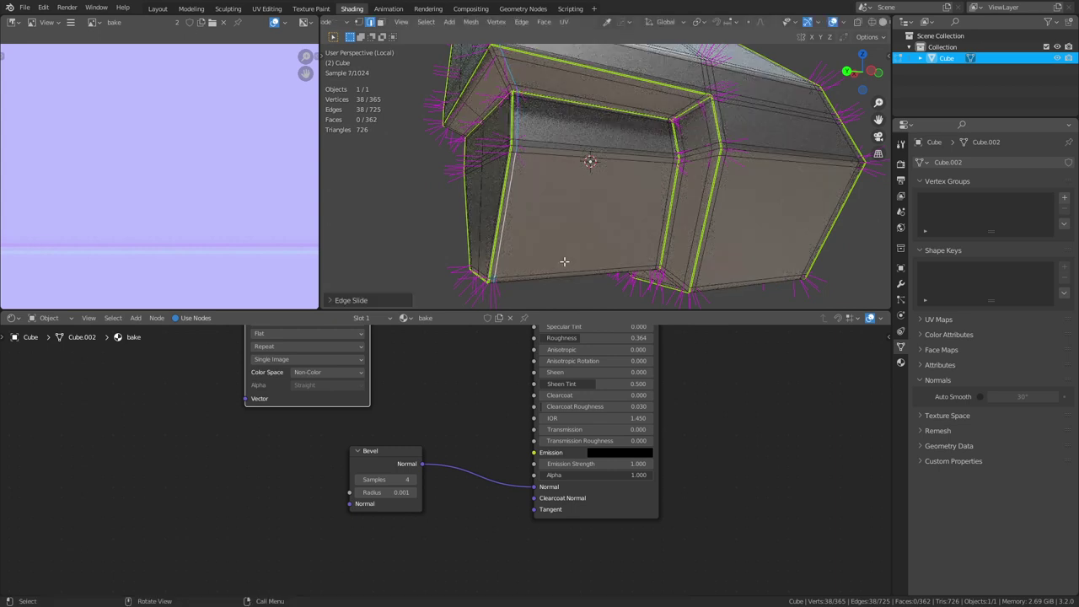
# - Set the Bevel node's radius to 0.005 and return the mesh to Object Mode
pyautogui.click(406, 491)
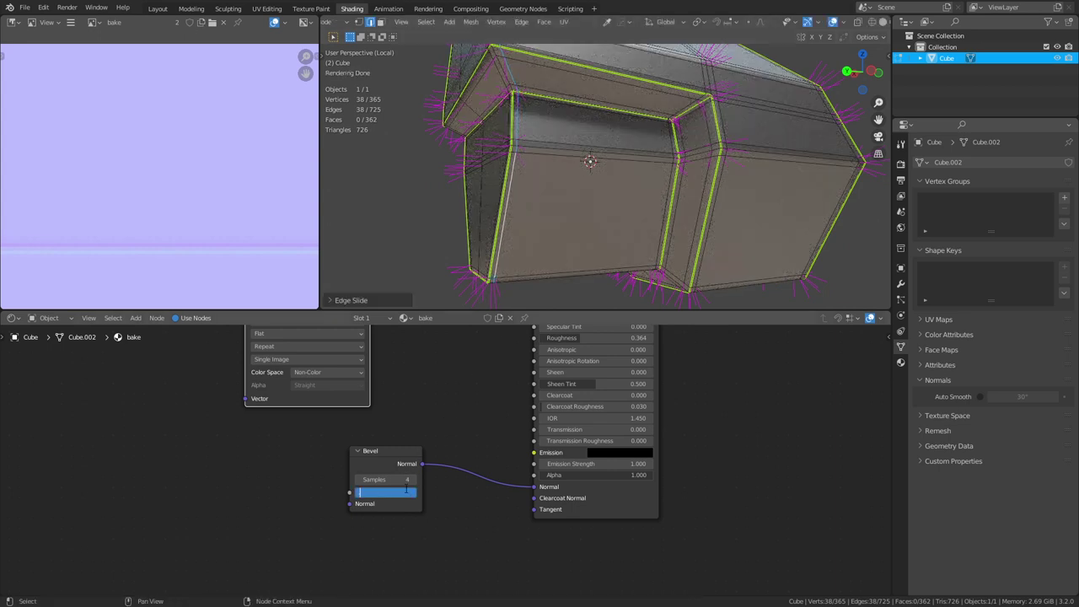
pyautogui.press('Return')
pyautogui.hotkey('ctrl', 'Tab')
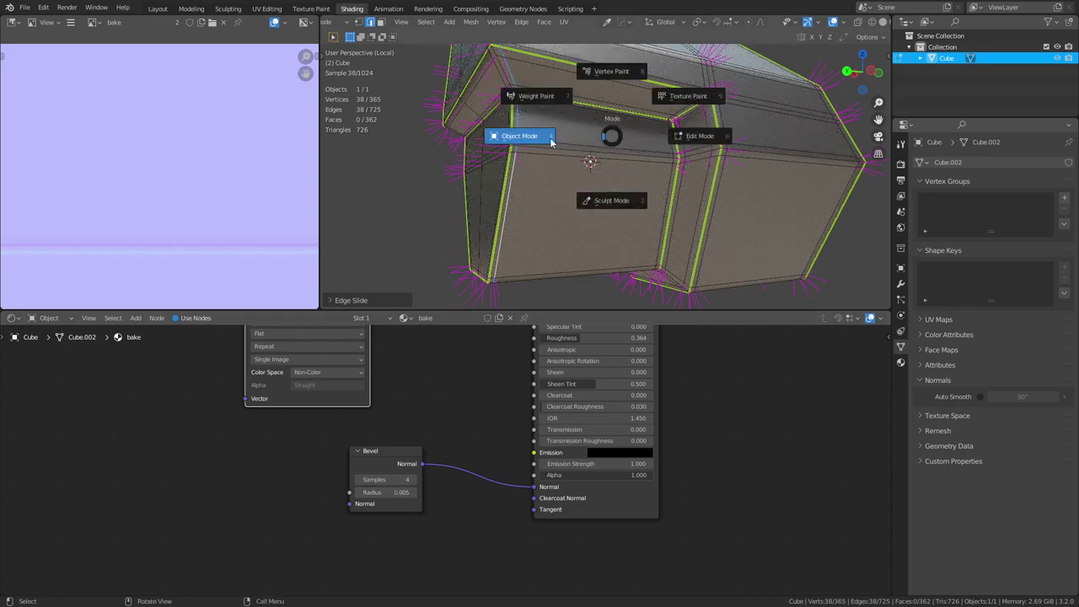
pyautogui.click(551, 141)
# - Examine the rendered bevel shading around the recess and the whole shape from several sides
pyautogui.click(442, 209)
pyautogui.moveTo(524, 149); pyautogui.dragTo(574, 86, button='middle')
pyautogui.moveTo(528, 259); pyautogui.dragTo(587, 166, button='middle')
pyautogui.scroll(3, 525, 183)
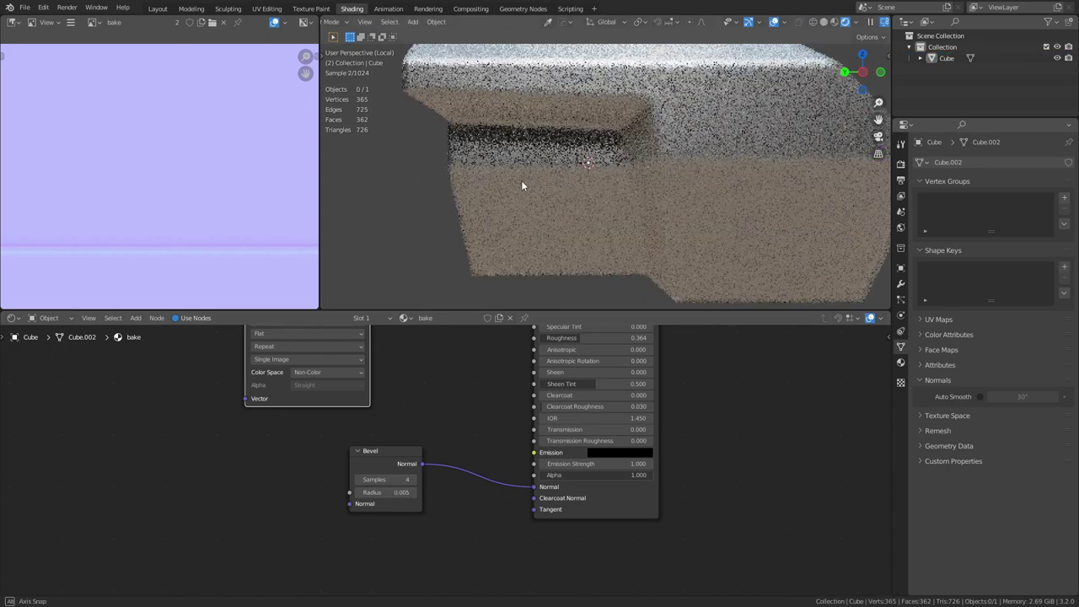
pyautogui.moveTo(525, 188); pyautogui.dragTo(596, 162, button='middle')
pyautogui.scroll(-4, 685, 171)
pyautogui.click(659, 189)
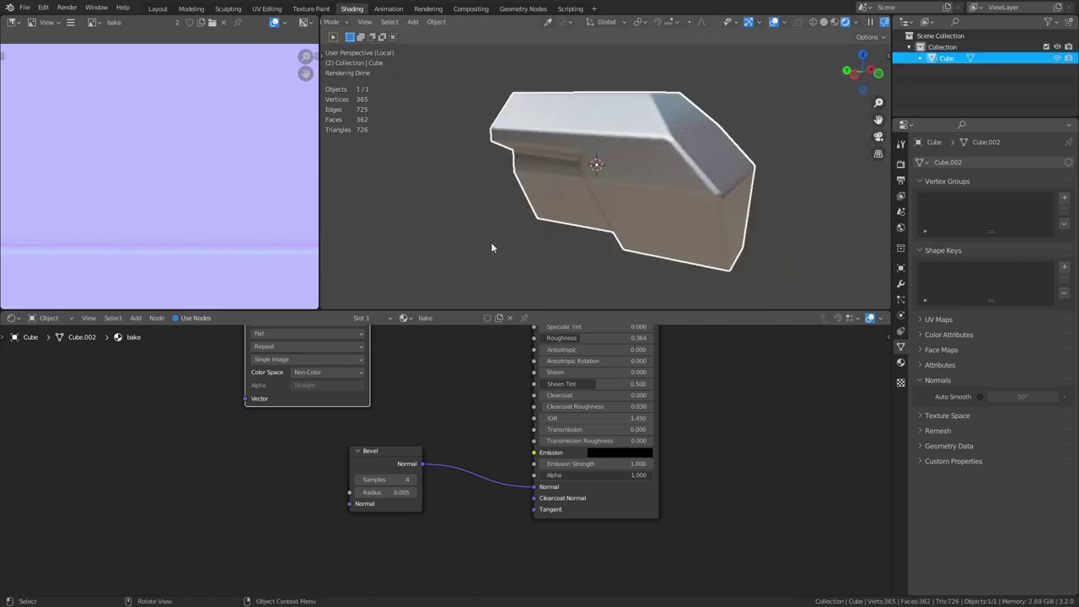
pyautogui.moveTo(473, 239); pyautogui.dragTo(488, 278, button='middle')
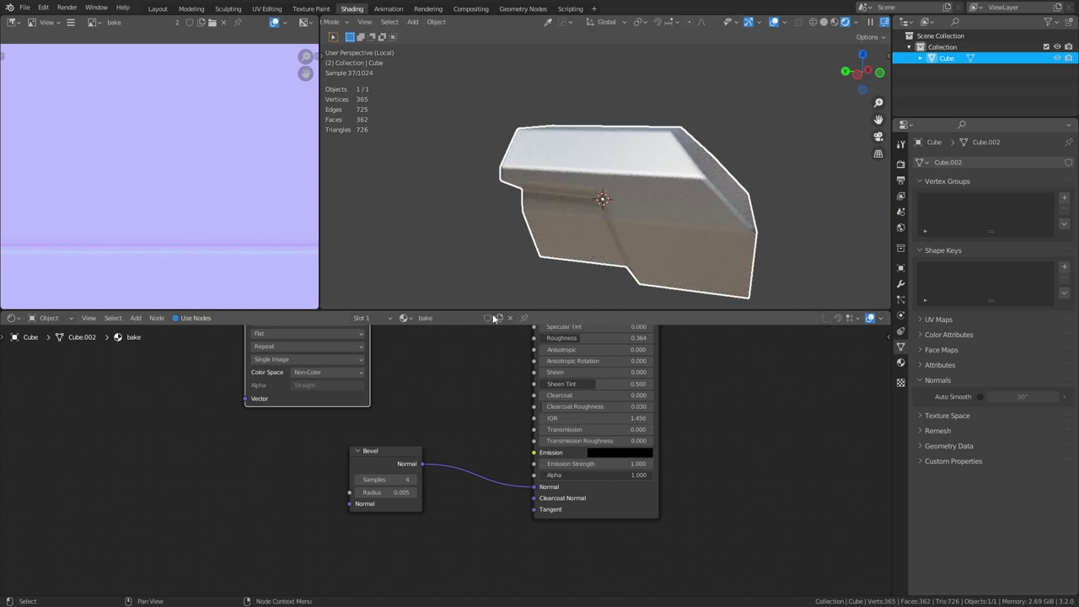
# - Return the viewport to Solid shading and, with the bake image node active, bring up the render properties' Bake settings
pyautogui.press('z')
pyautogui.click(568, 236)
pyautogui.moveTo(395, 357); pyautogui.dragTo(394, 428, button='middle')
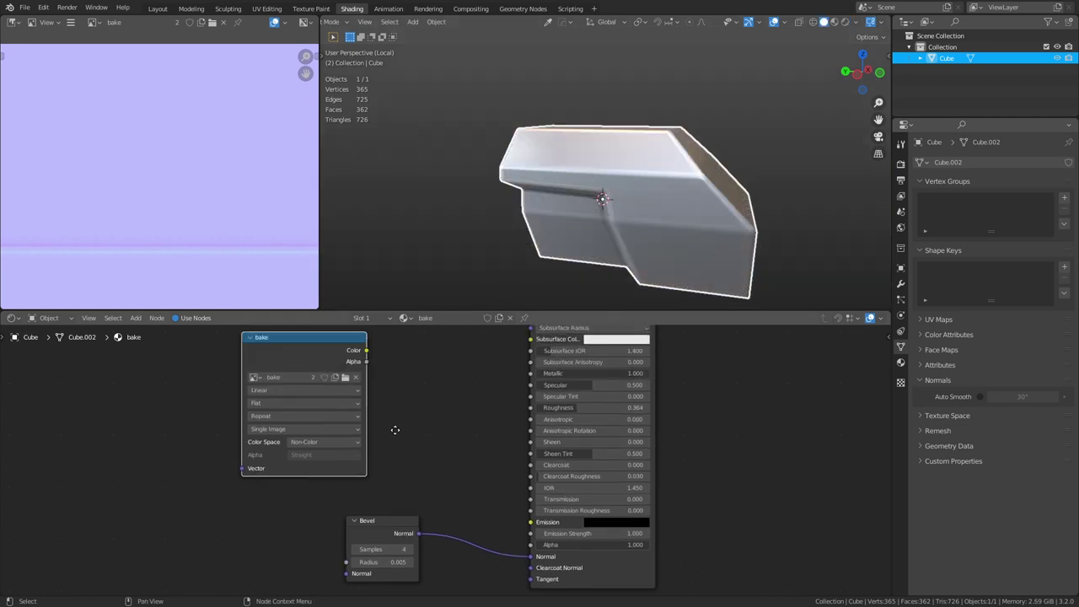
pyautogui.moveTo(307, 335); pyautogui.dragTo(307, 335)
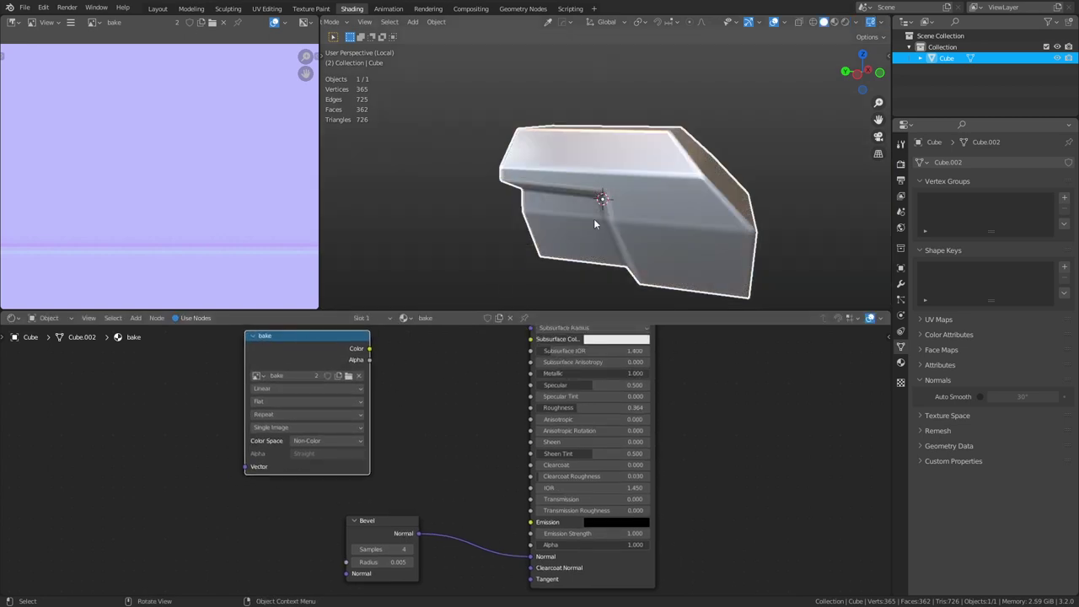
pyautogui.click(900, 164)
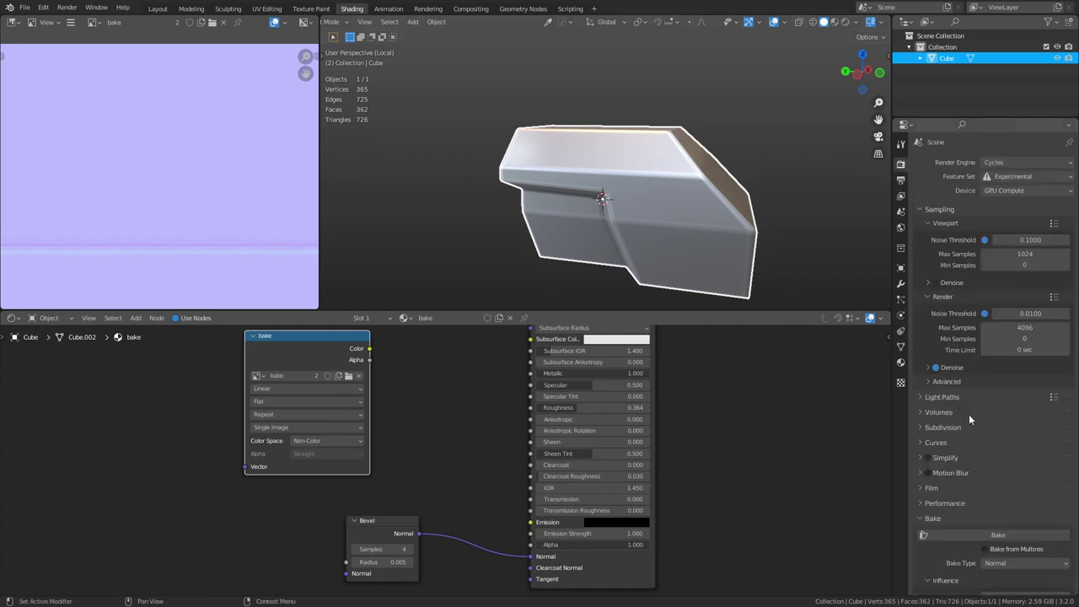
pyautogui.scroll(-5, 972, 501)
pyautogui.scroll(-3, 972, 501)
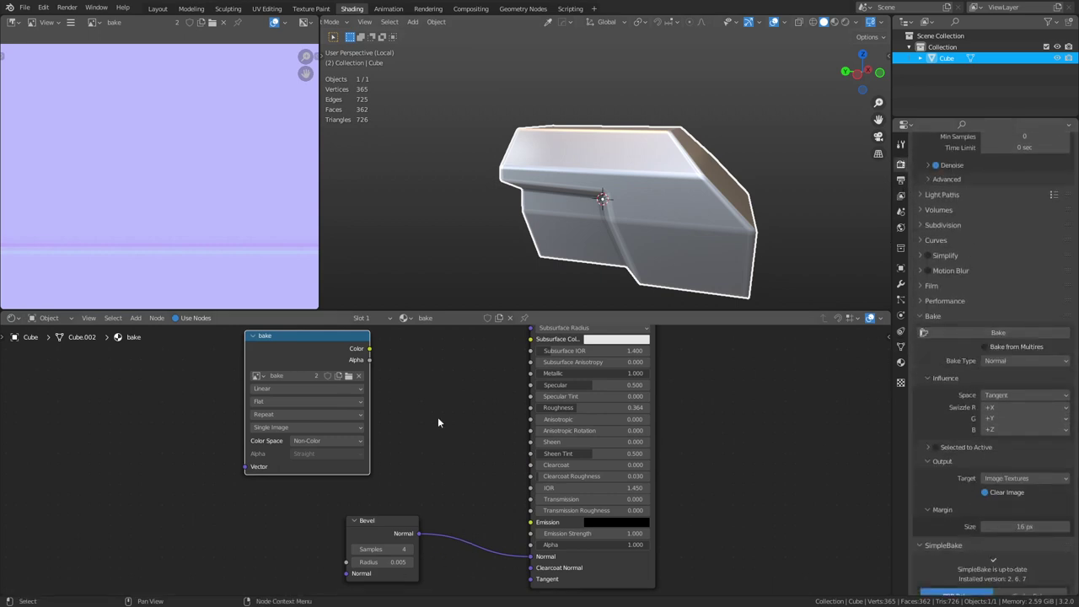
# - Switch the viewport to Rendered shading close on the recess and set the Bevel node's samples to 16
pyautogui.moveTo(578, 230); pyautogui.dragTo(616, 213, button='middle')
pyautogui.press('`')
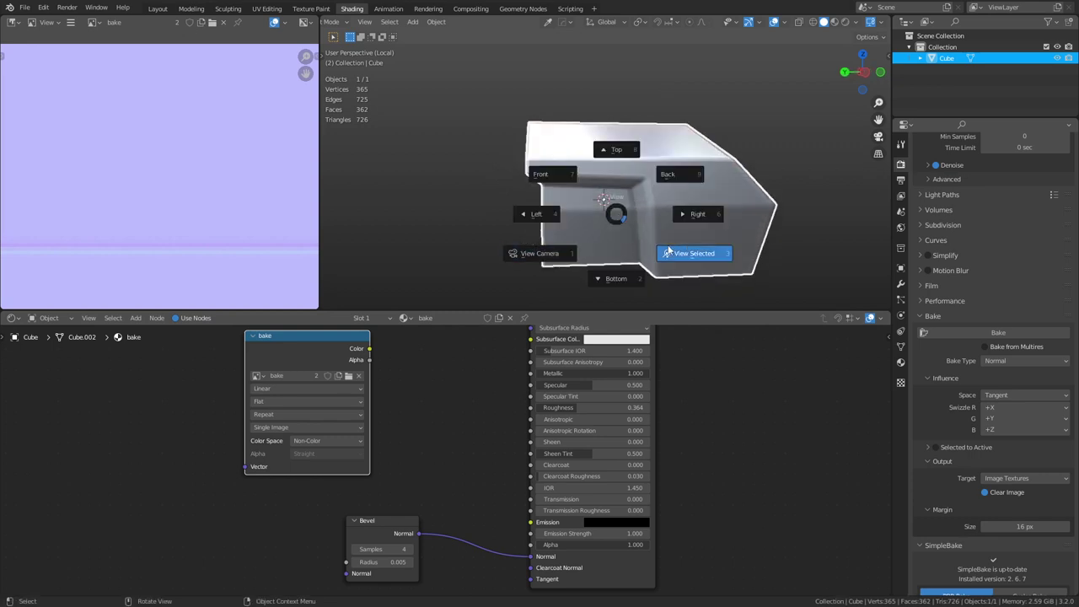
pyautogui.press('Escape')
pyautogui.press('z')
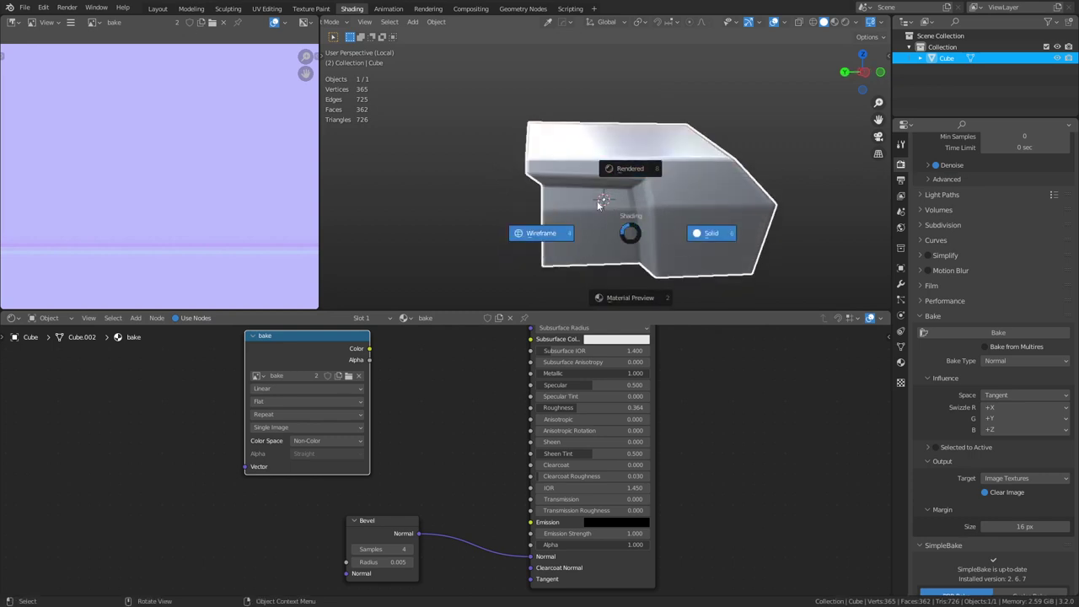
pyautogui.click(621, 181)
pyautogui.scroll(2, 640, 217)
pyautogui.moveTo(605, 222)
pyautogui.mouseDown(button='middle')
pyautogui.moveTo(640, 216)
pyautogui.moveTo(680, 183)
pyautogui.mouseUp(button='middle')
pyautogui.scroll(1, 653, 198)
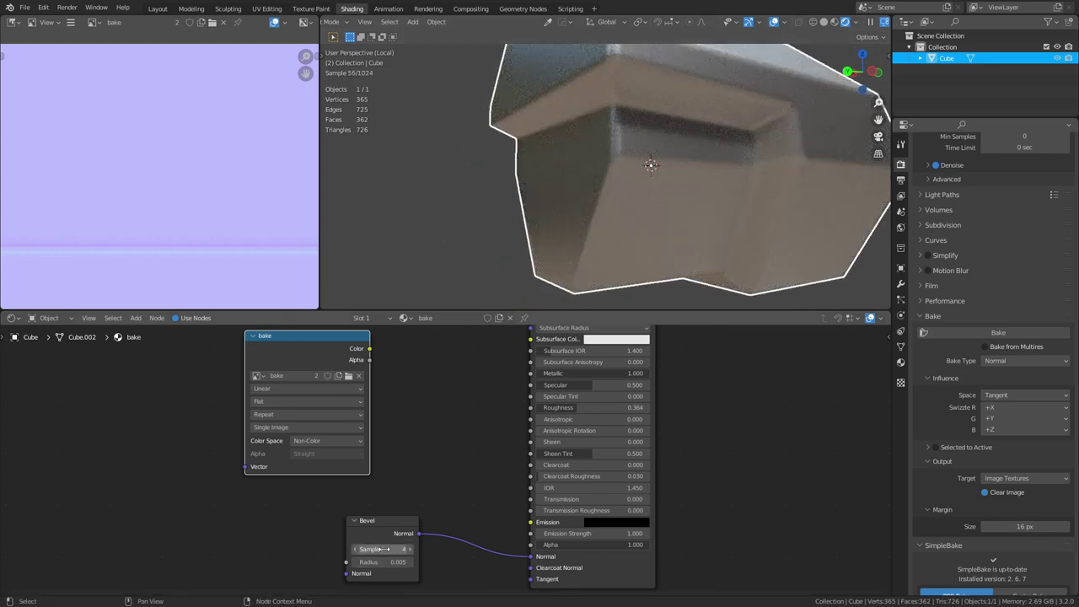
pyautogui.moveTo(384, 548); pyautogui.dragTo(408, 549)
pyautogui.moveTo(525, 217); pyautogui.dragTo(618, 110, button='middle')
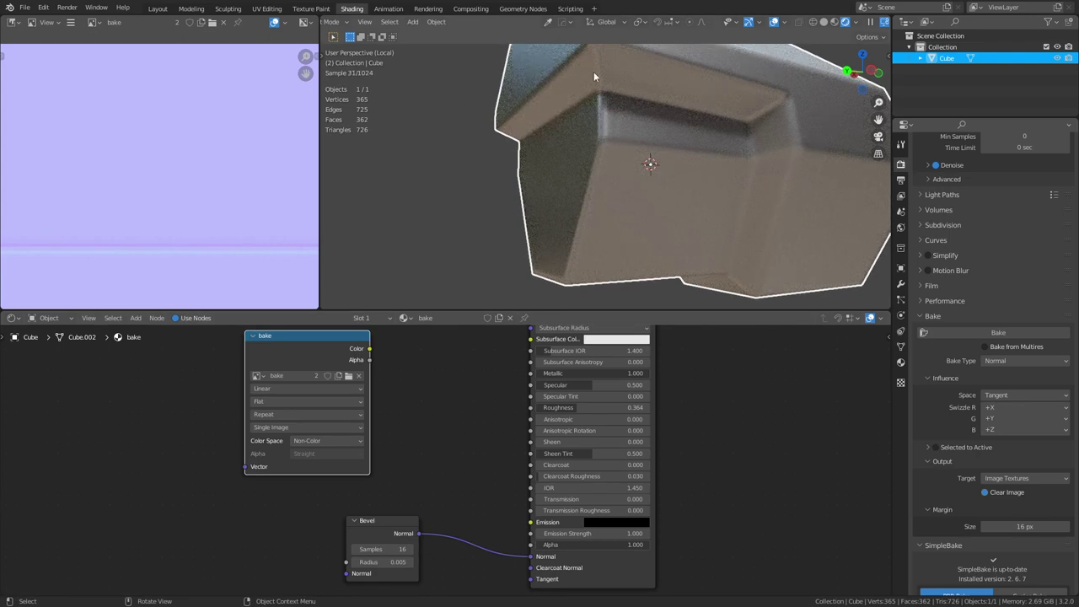
pyautogui.moveTo(383, 548)
pyautogui.mouseDown()
pyautogui.moveTo(358, 549)
pyautogui.moveTo(419, 549)
pyautogui.moveTo(389, 549)
pyautogui.mouseUp()
pyautogui.moveTo(436, 487); pyautogui.dragTo(458, 447, button='middle')
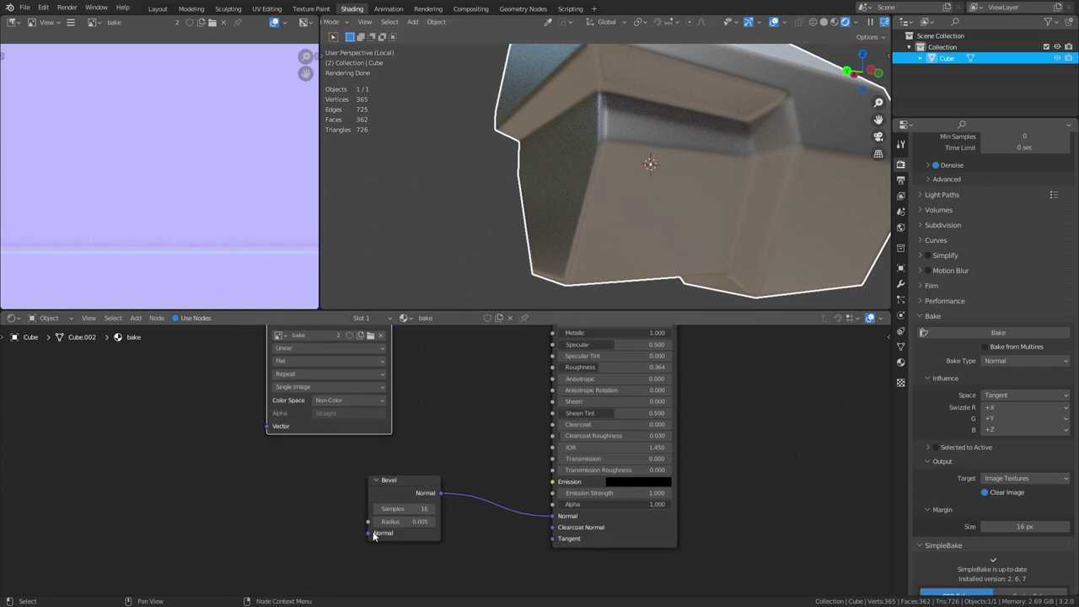
# - Return the viewport to Solid shading and bake the normal map into the active bake image node
pyautogui.moveTo(636, 122)
pyautogui.mouseDown(button='middle')
pyautogui.moveTo(627, 150)
pyautogui.moveTo(634, 131)
pyautogui.mouseUp(button='middle')
pyautogui.press('z')
pyautogui.click(643, 135)
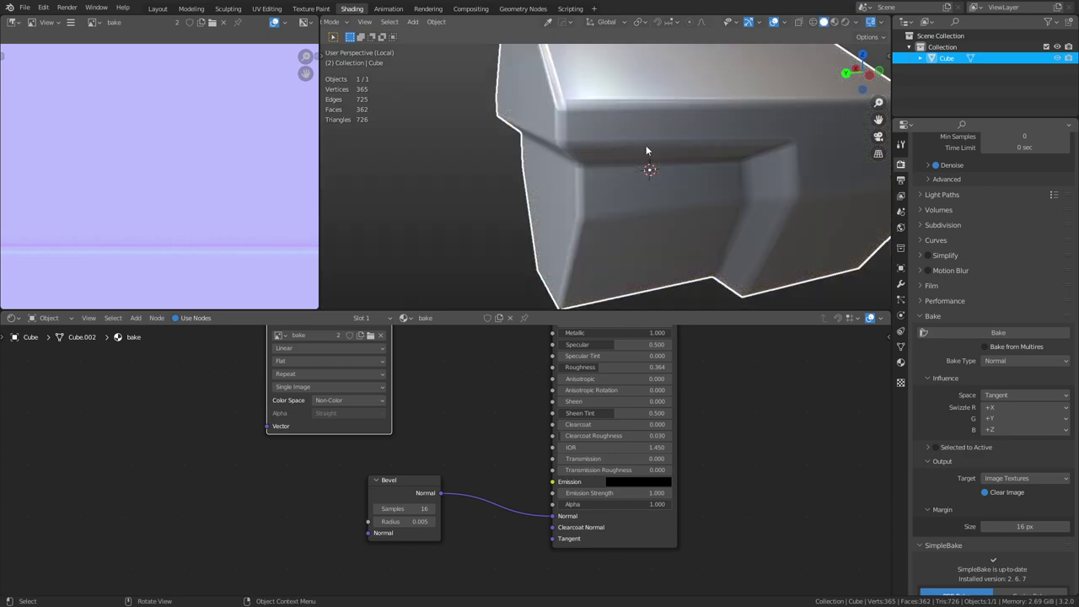
pyautogui.moveTo(400, 384); pyautogui.dragTo(405, 431, button='middle')
pyautogui.moveTo(370, 341); pyautogui.dragTo(367, 343)
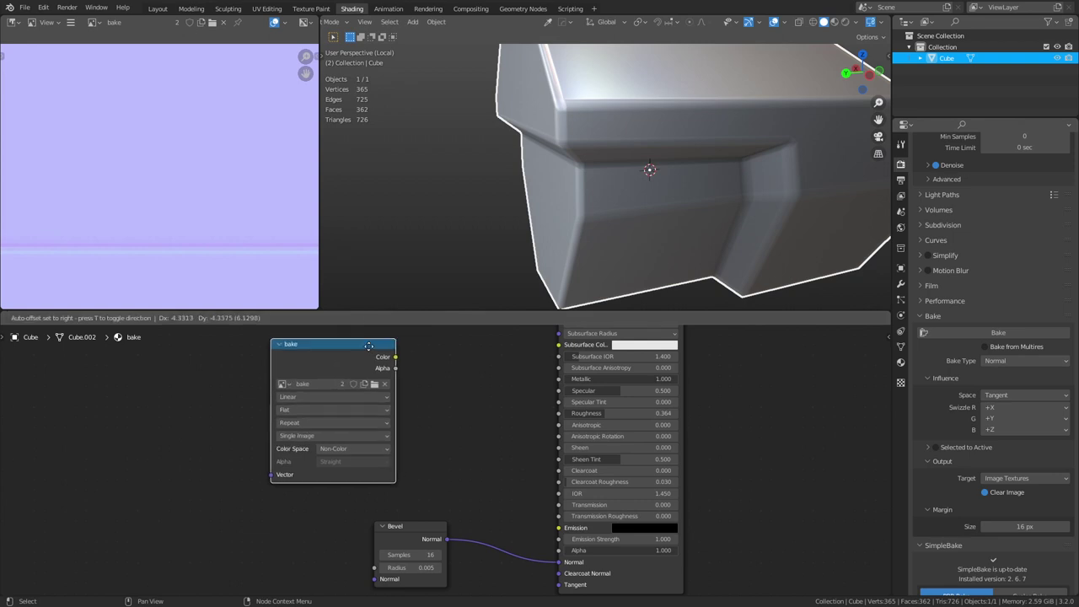
pyautogui.click(976, 334)
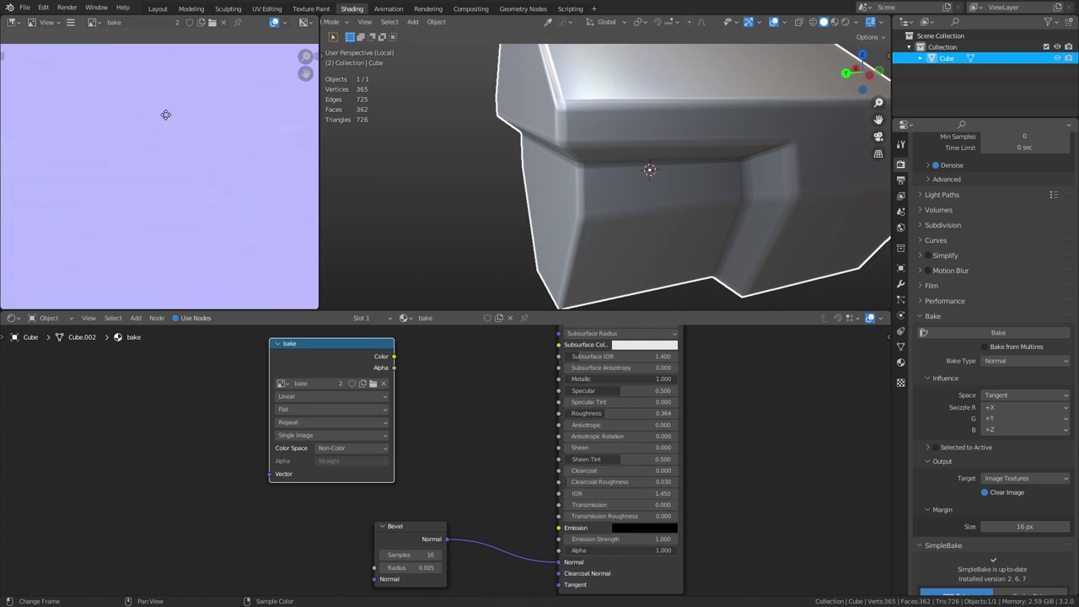
# - Save the newly baked normal map image to disk
pyautogui.click(70, 24)
pyautogui.moveTo(95, 47)
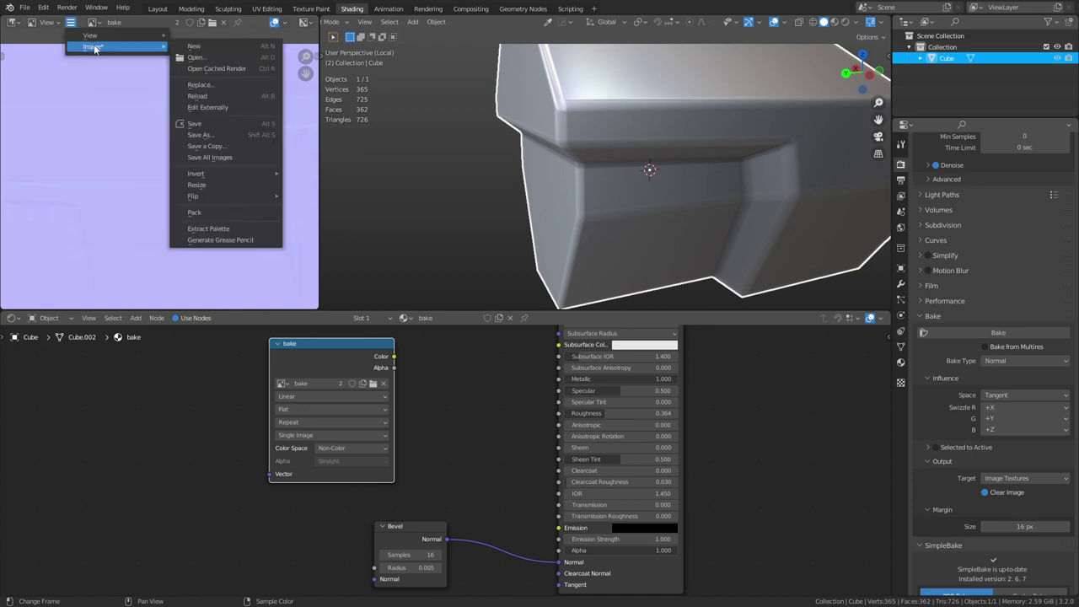
pyautogui.click(236, 137)
pyautogui.doubleClick(325, 199)
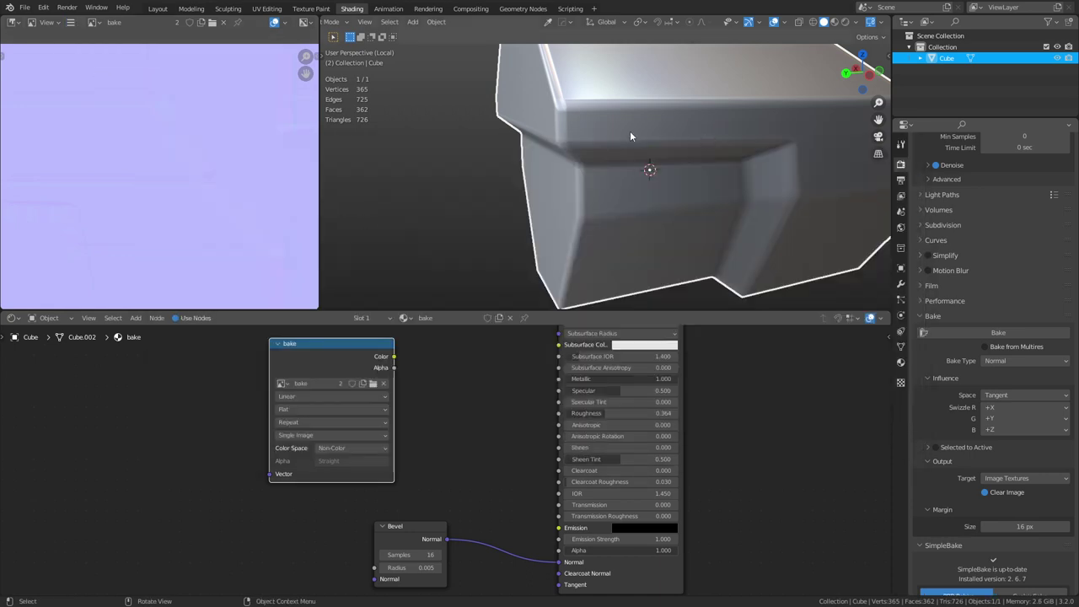
# - Switch the object to Material.001, reload its bake image and set the viewport to Material Preview shading
pyautogui.click(405, 317)
pyautogui.click(446, 346)
pyautogui.moveTo(341, 474); pyautogui.dragTo(327, 460)
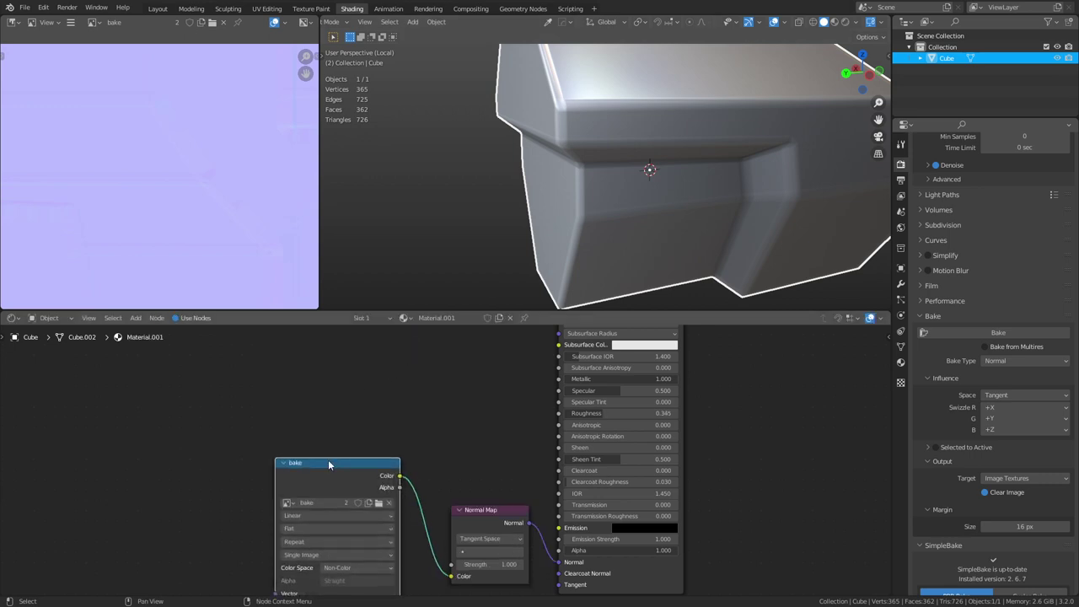
pyautogui.hotkey('alt', 'r')
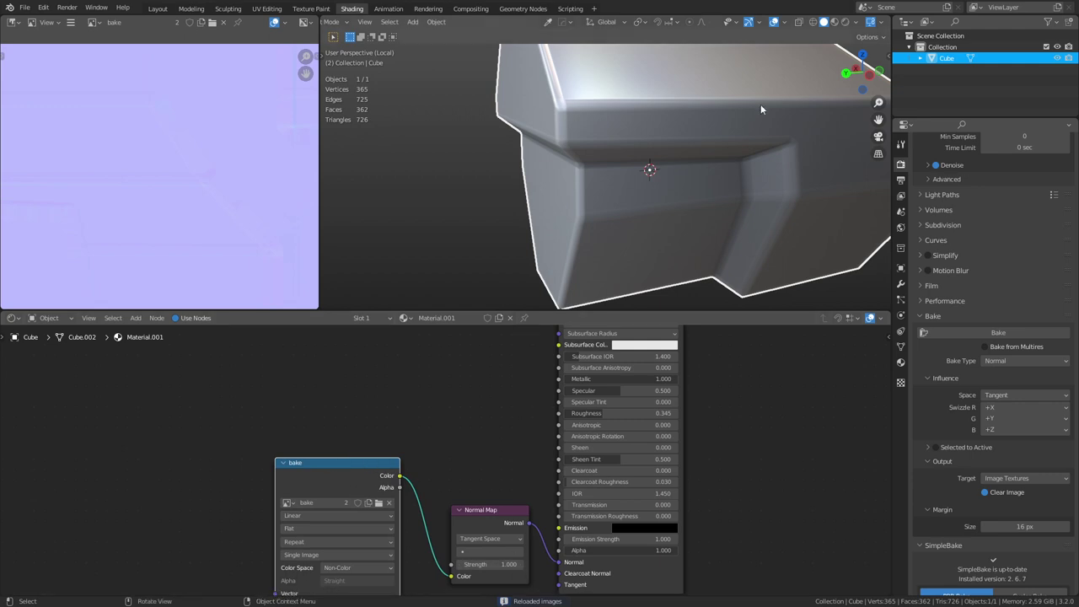
pyautogui.press('z')
pyautogui.click(753, 143)
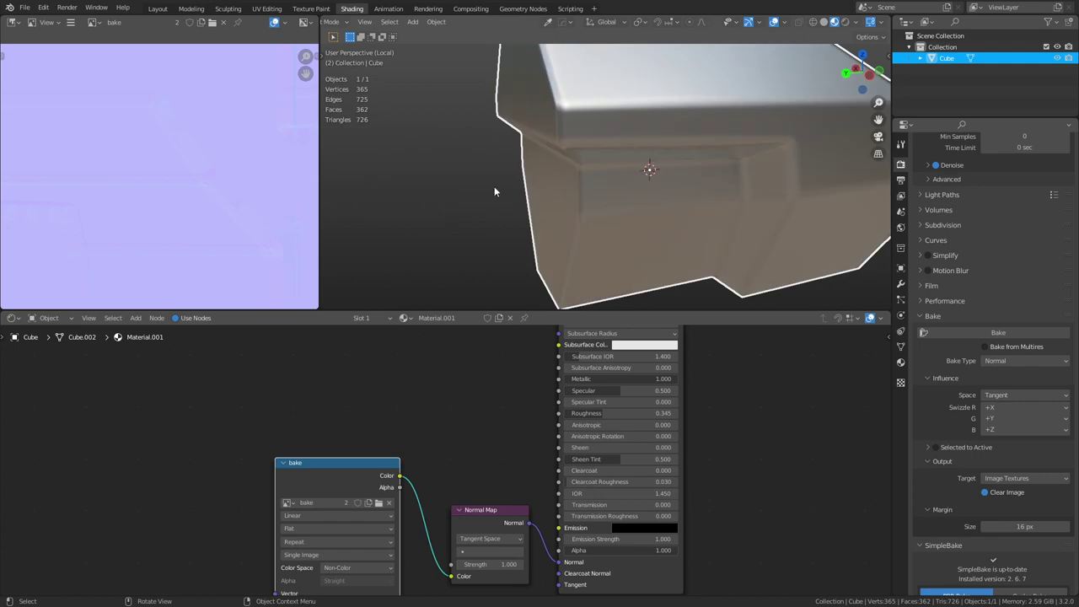
# - Examine the baked bevel shading from several sides, using the larger viewport of the Layout workspace
pyautogui.click(493, 188)
pyautogui.moveTo(493, 192); pyautogui.dragTo(555, 136, button='middle')
pyautogui.click(556, 136)
pyautogui.moveTo(487, 172); pyautogui.dragTo(700, 189, button='middle')
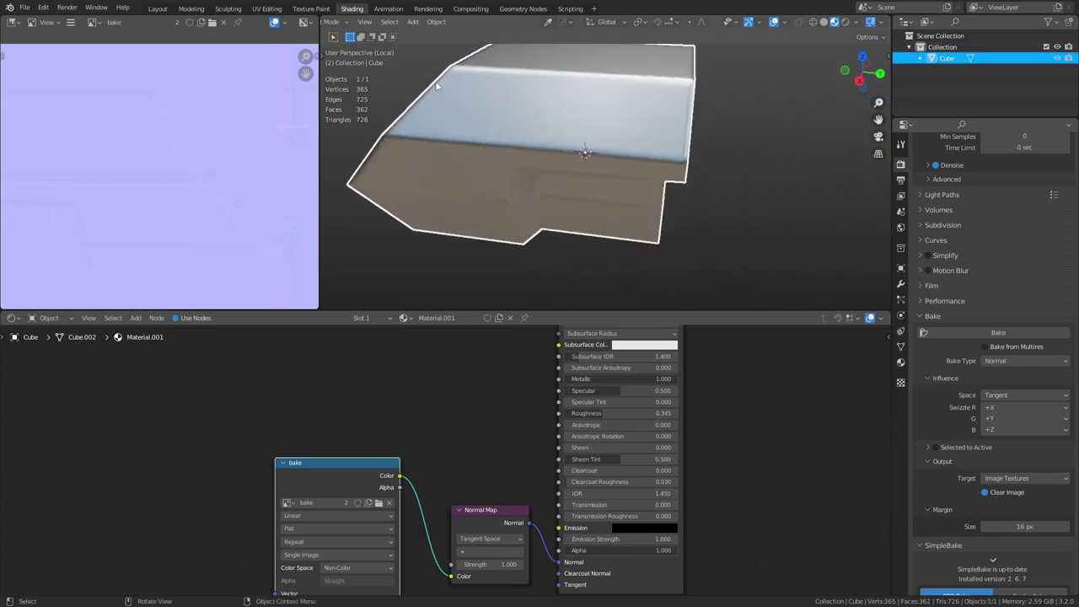
pyautogui.click(157, 9)
pyautogui.moveTo(445, 261); pyautogui.dragTo(485, 267, button='middle')
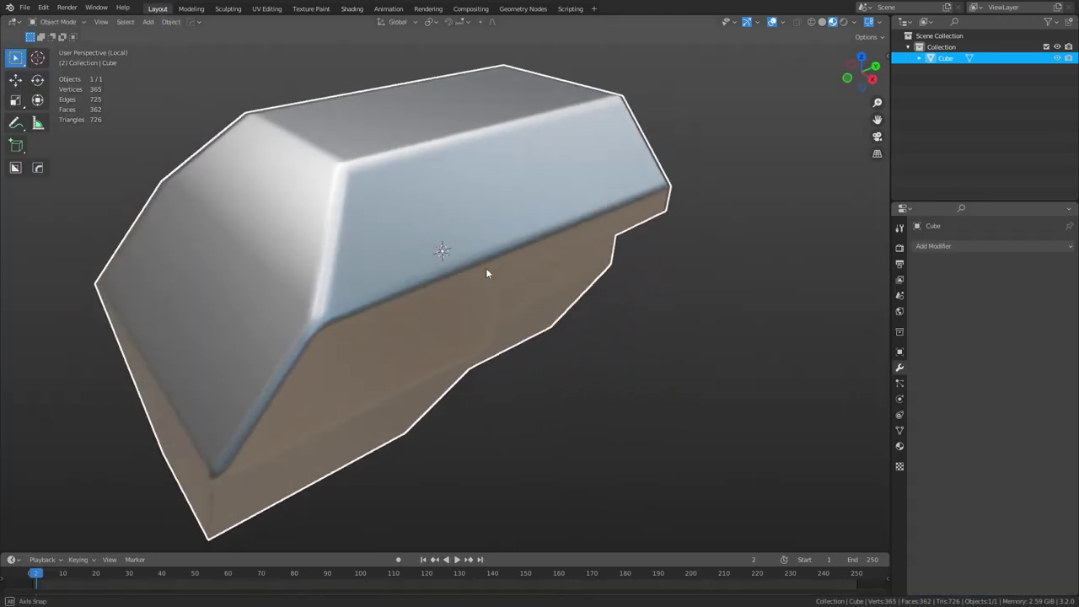
pyautogui.click(615, 434)
pyautogui.moveTo(615, 434); pyautogui.dragTo(787, 258, button='middle')
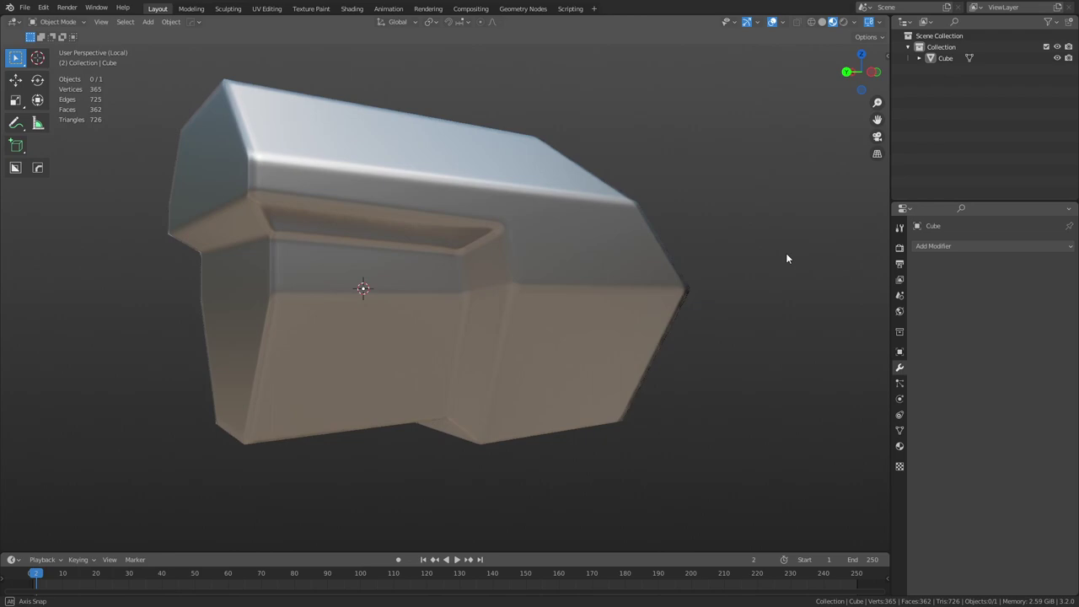
pyautogui.moveTo(643, 295); pyautogui.dragTo(650, 301, button='middle')
# - Open the mesh in Edit Mode, frame a vertex at the overhang's corner and turn off the split normals overlay
pyautogui.click(649, 301)
pyautogui.press('Tab')
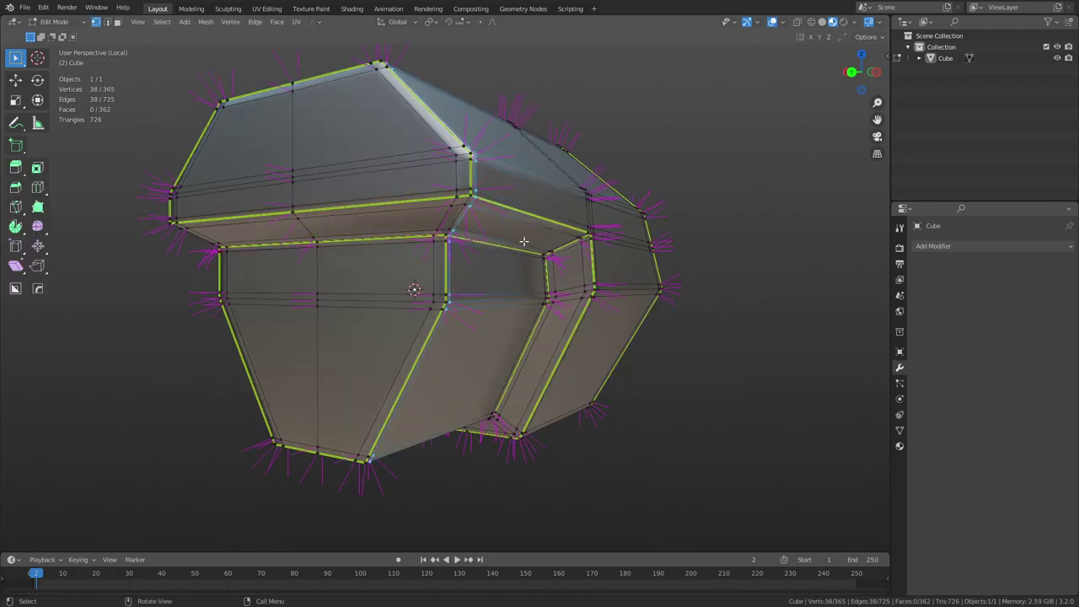
pyautogui.rightClick(483, 220)
pyautogui.click(474, 208)
pyautogui.press('`')
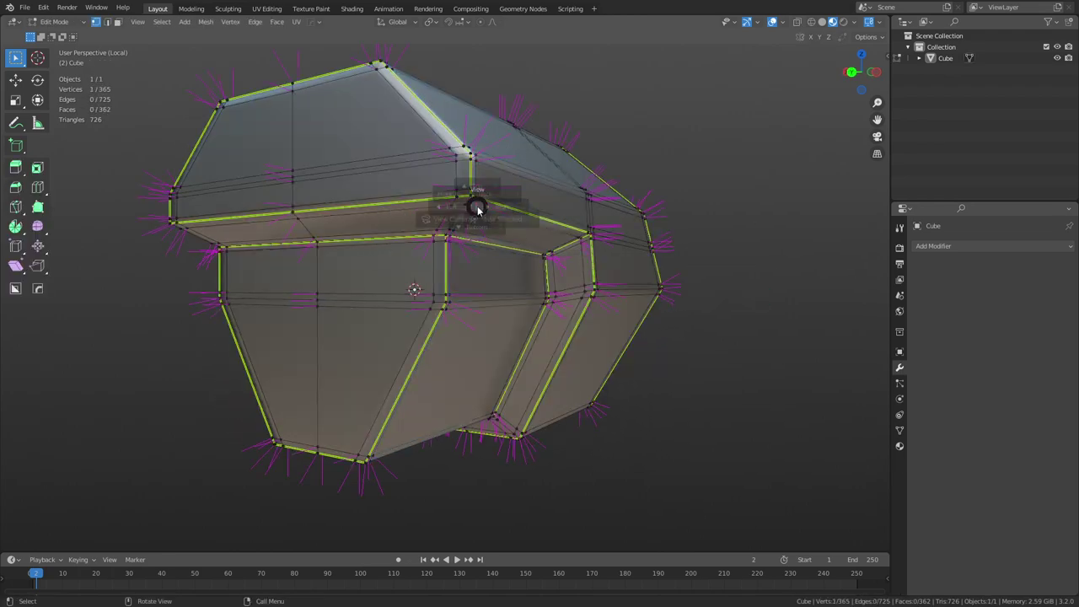
pyautogui.click(531, 246)
pyautogui.press('KP_Decimal')
pyautogui.scroll(-4, 616, 284)
pyautogui.moveTo(576, 281); pyautogui.dragTo(554, 238, button='middle')
pyautogui.click(782, 23)
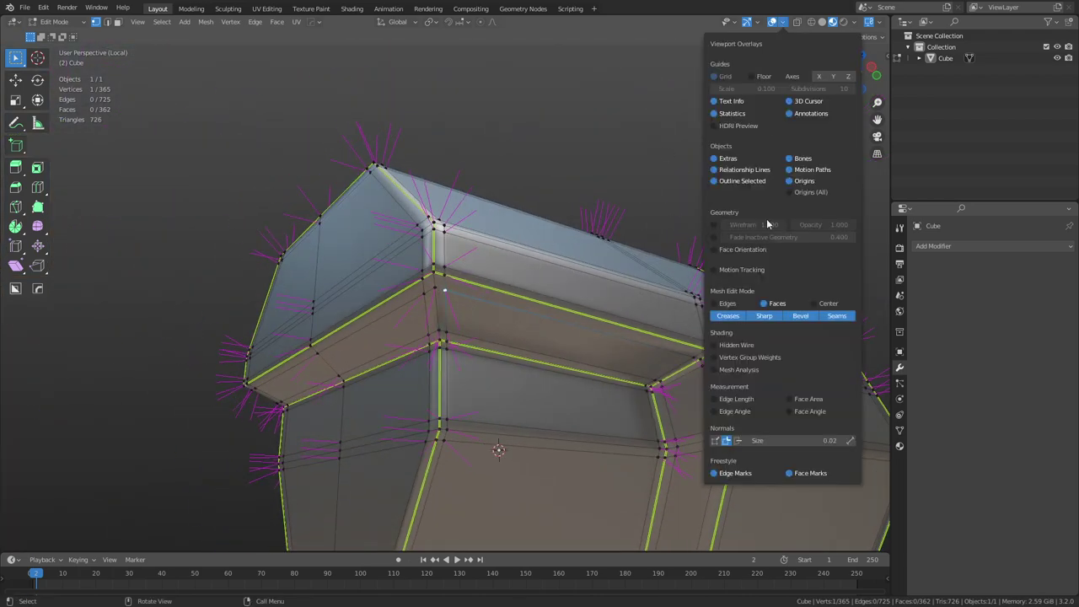
pyautogui.click(725, 439)
pyautogui.moveTo(505, 354); pyautogui.dragTo(468, 322, button='middle')
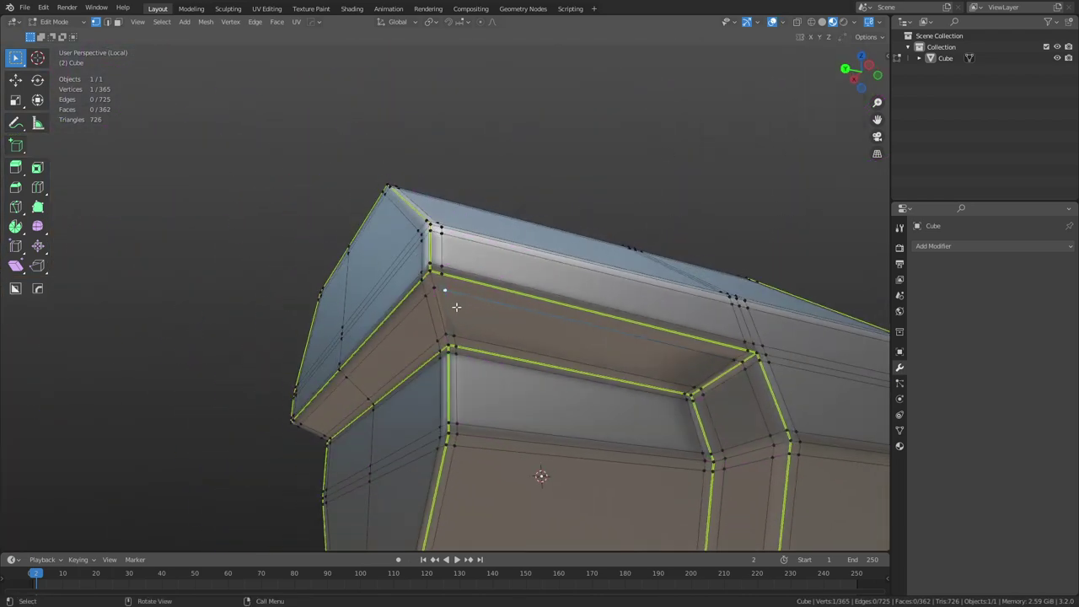
# - Check the support edge loops along the overhang and recess by selecting them one after another, and return to Object Mode
pyautogui.press('2')
pyautogui.keyDown('alt'); pyautogui.click(444, 305); pyautogui.keyUp('alt')
pyautogui.keyDown('alt'); pyautogui.click(436, 305); pyautogui.keyUp('alt')
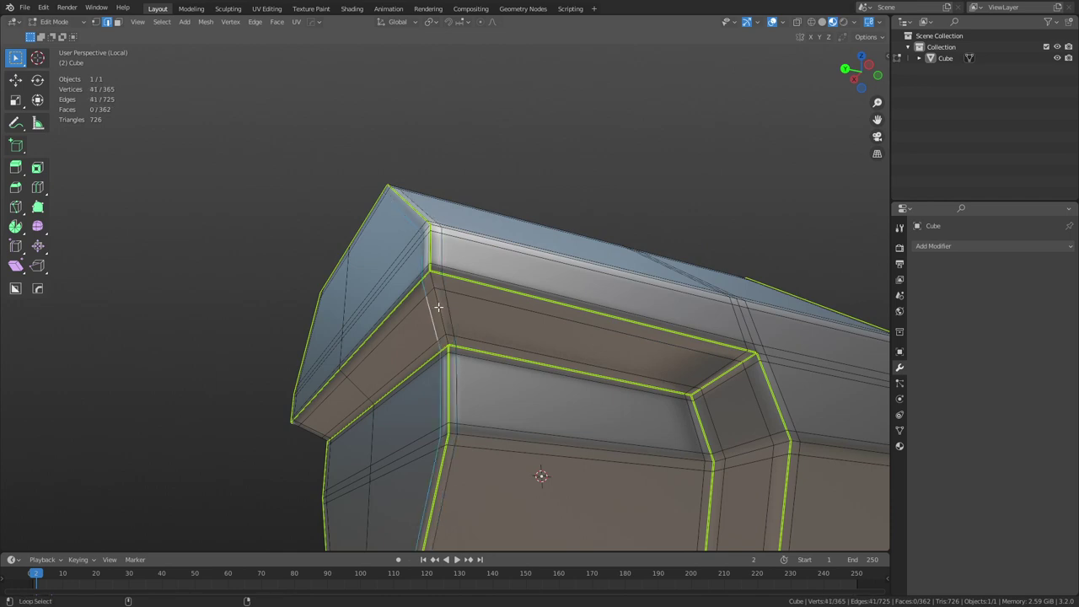
pyautogui.keyDown('shift'); pyautogui.moveTo(686, 385); pyautogui.dragTo(522, 314, button='middle'); pyautogui.keyUp('shift')
pyautogui.keyDown('alt'); pyautogui.click(580, 362); pyautogui.keyUp('alt')
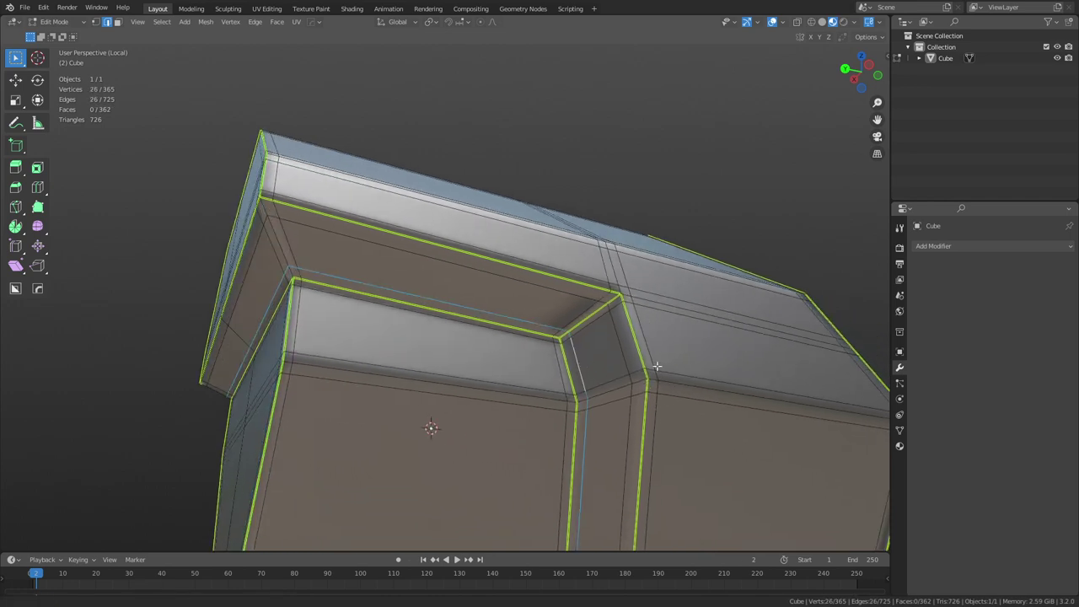
pyautogui.moveTo(656, 367); pyautogui.dragTo(530, 390, button='middle')
pyautogui.hotkey('ctrl', 'Tab')
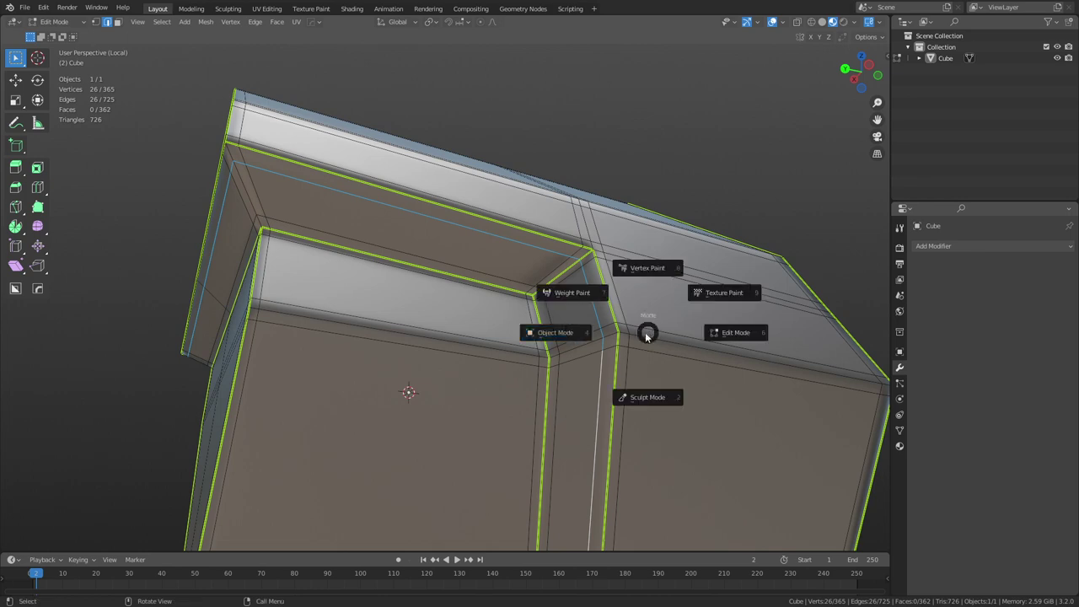
pyautogui.click(556, 333)
# - Compare the sloped end face's corner shading with and without the wireframe overlay
pyautogui.hotkey('shift', 'w')
pyautogui.hotkey('shift', 'w')
pyautogui.scroll(-2, 611, 137)
pyautogui.moveTo(633, 214)
pyautogui.mouseDown(button='middle')
pyautogui.moveTo(672, 207)
pyautogui.moveTo(623, 275)
pyautogui.moveTo(628, 257)
pyautogui.moveTo(506, 220)
pyautogui.moveTo(404, 287)
pyautogui.moveTo(472, 229)
pyautogui.moveTo(464, 323)
pyautogui.moveTo(477, 294)
pyautogui.moveTo(506, 325)
pyautogui.moveTo(482, 324)
pyautogui.moveTo(498, 357)
pyautogui.moveTo(514, 333)
pyautogui.moveTo(492, 309)
pyautogui.moveTo(462, 301)
pyautogui.mouseUp(button='middle')
pyautogui.hotkey('shift', 'z')
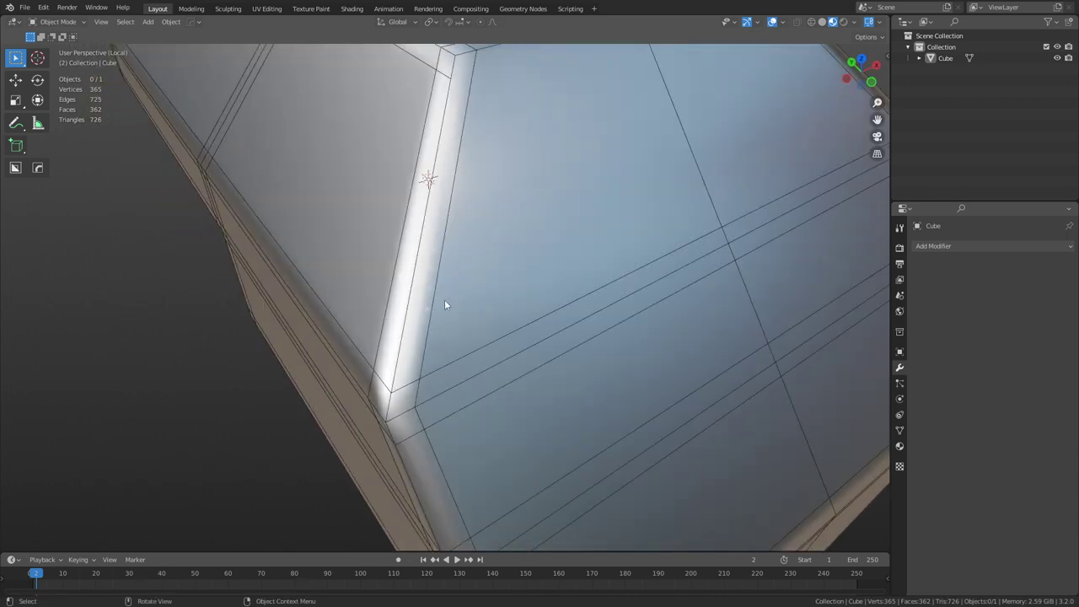
pyautogui.hotkey('shift', 'z')
pyautogui.scroll(-5, 453, 202)
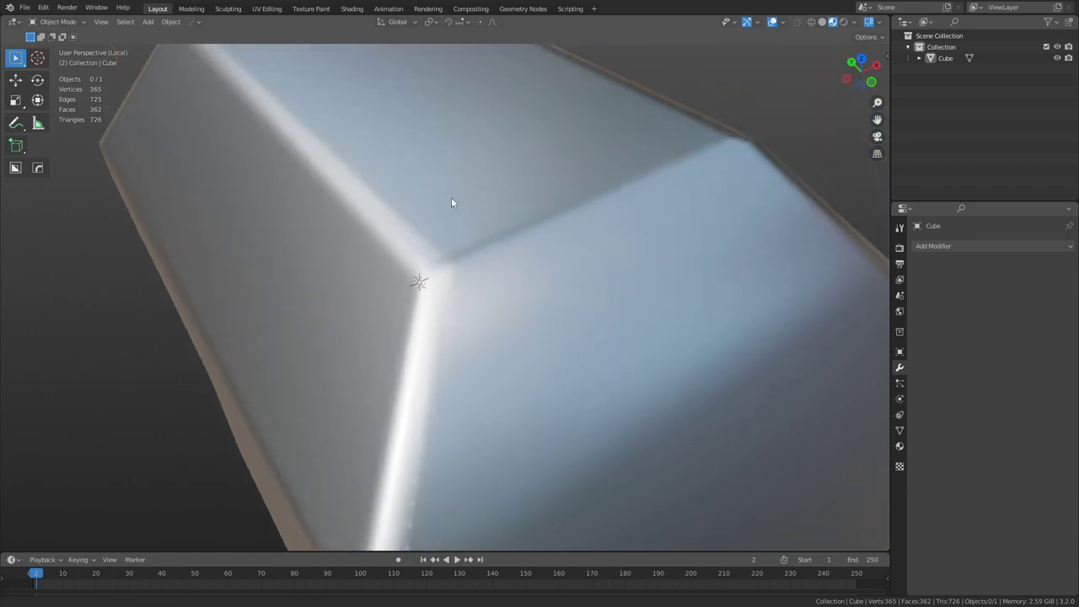
pyautogui.moveTo(453, 202); pyautogui.dragTo(462, 298, button='middle')
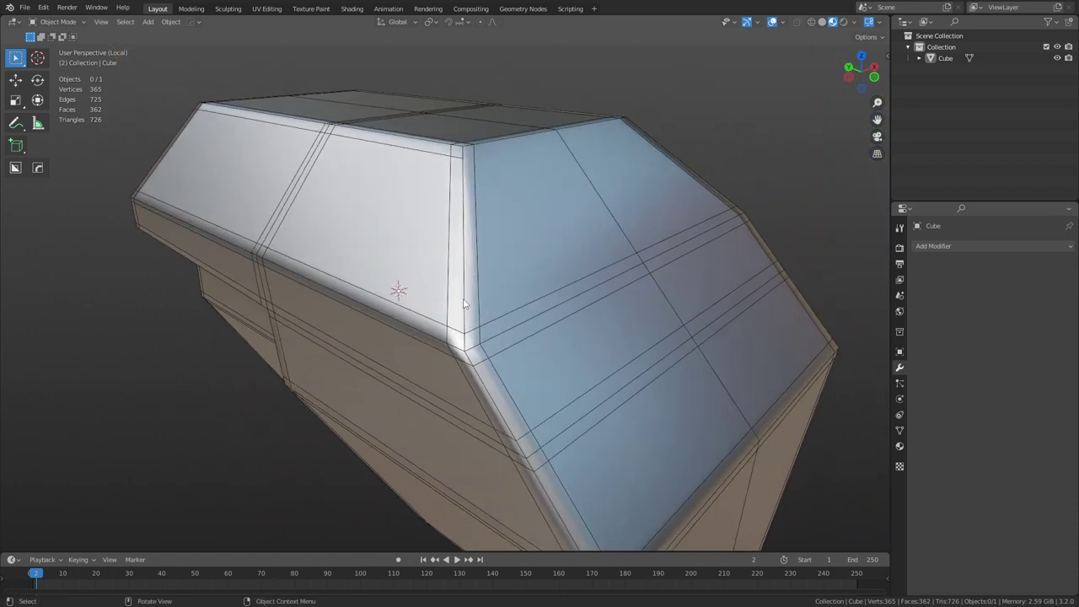
# - Knife-cut a support edge across the large end face just below its upper edge, and return to Object Mode
pyautogui.hotkey('ctrl', 'Tab')
pyautogui.click(497, 296)
pyautogui.moveTo(410, 156); pyautogui.dragTo(380, 274, button='middle')
pyautogui.press('k')
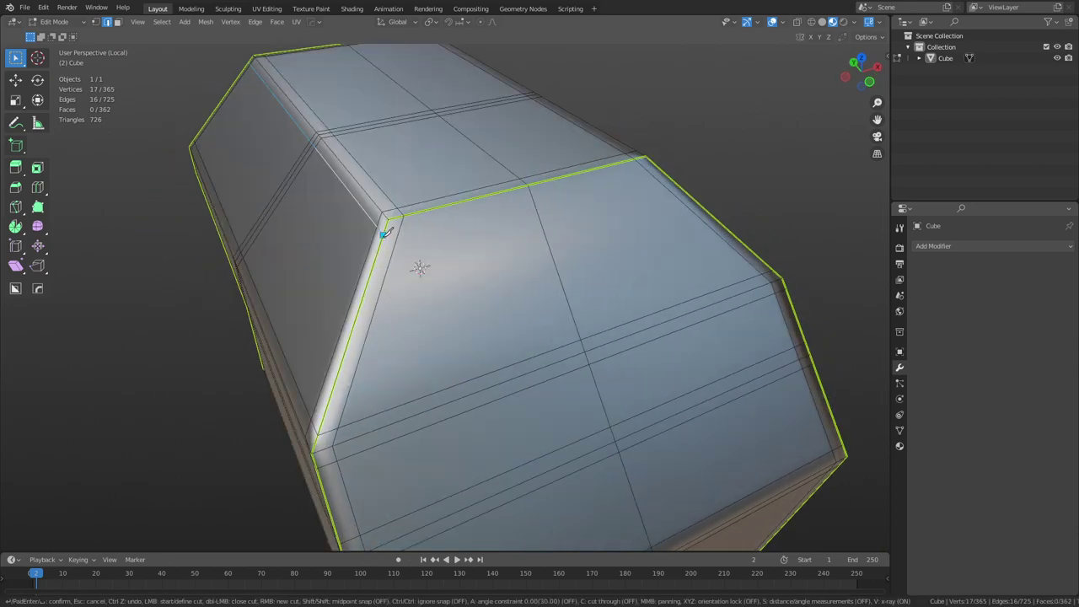
pyautogui.click(383, 234)
pyautogui.moveTo(383, 234); pyautogui.dragTo(297, 239, button='middle')
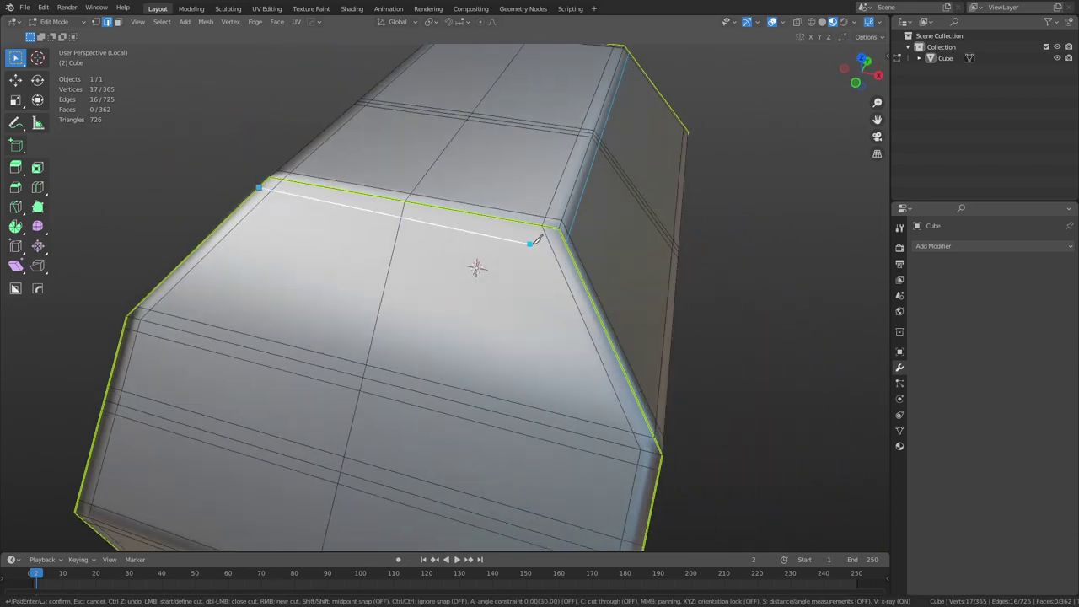
pyautogui.click(566, 240)
pyautogui.press('Return')
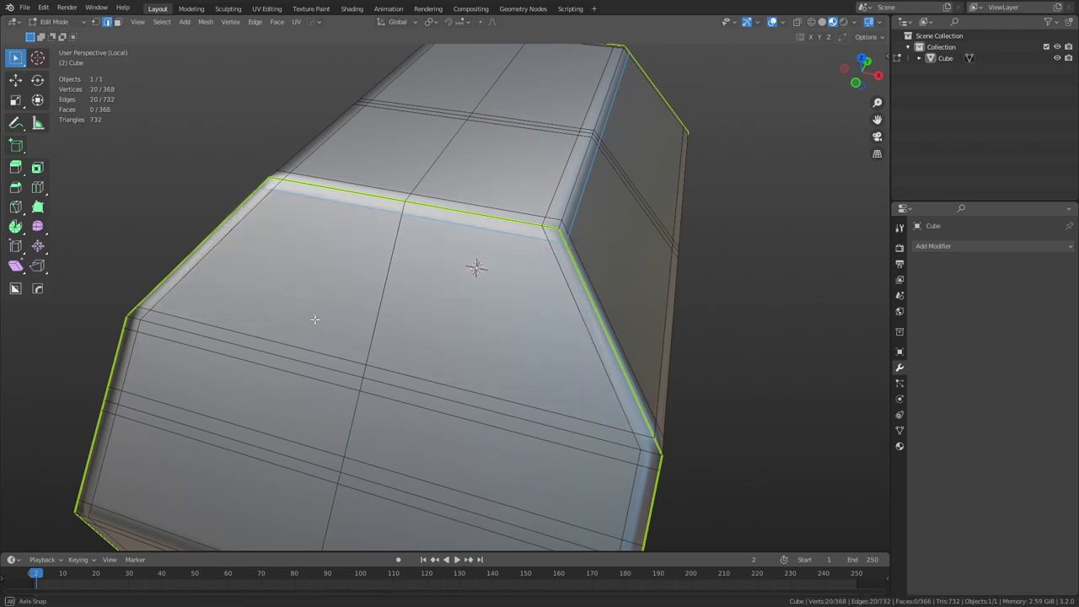
pyautogui.moveTo(405, 300); pyautogui.dragTo(627, 366, button='middle')
pyautogui.hotkey('ctrl', 'Tab')
pyautogui.click(530, 366)
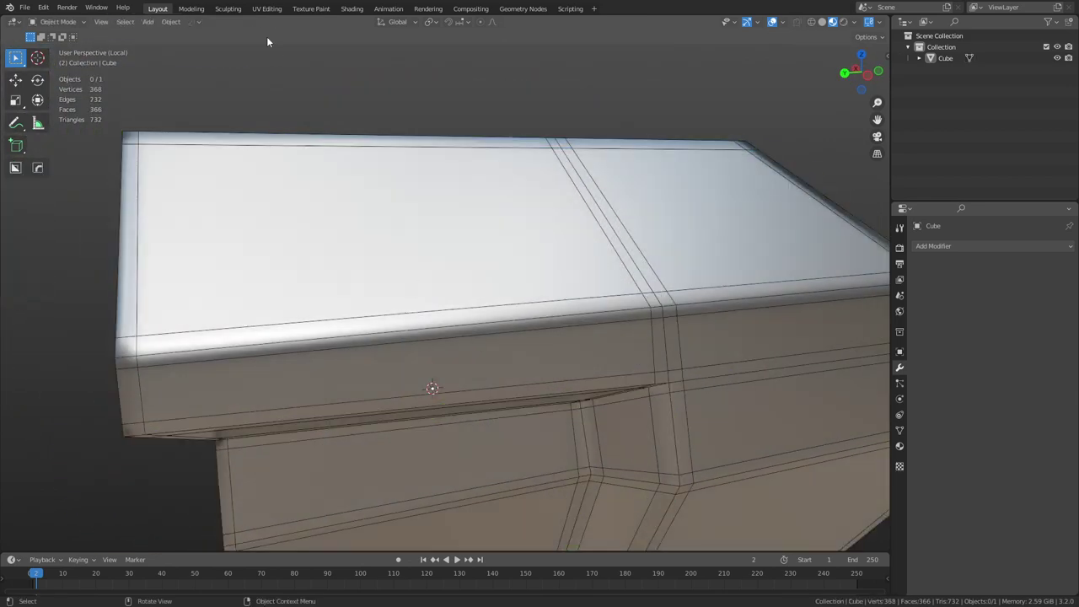
# - Open the Shading workspace and resize the bake image to 2048 × 2048 pixels
pyautogui.click(344, 8)
pyautogui.scroll(-3, 273, 248)
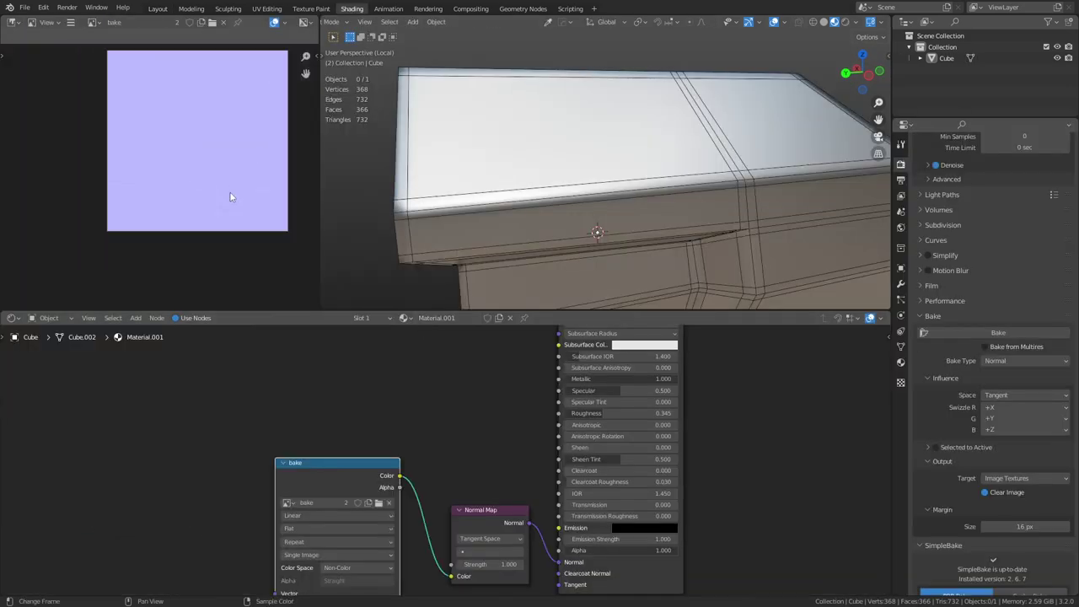
pyautogui.click(71, 22)
pyautogui.moveTo(83, 46)
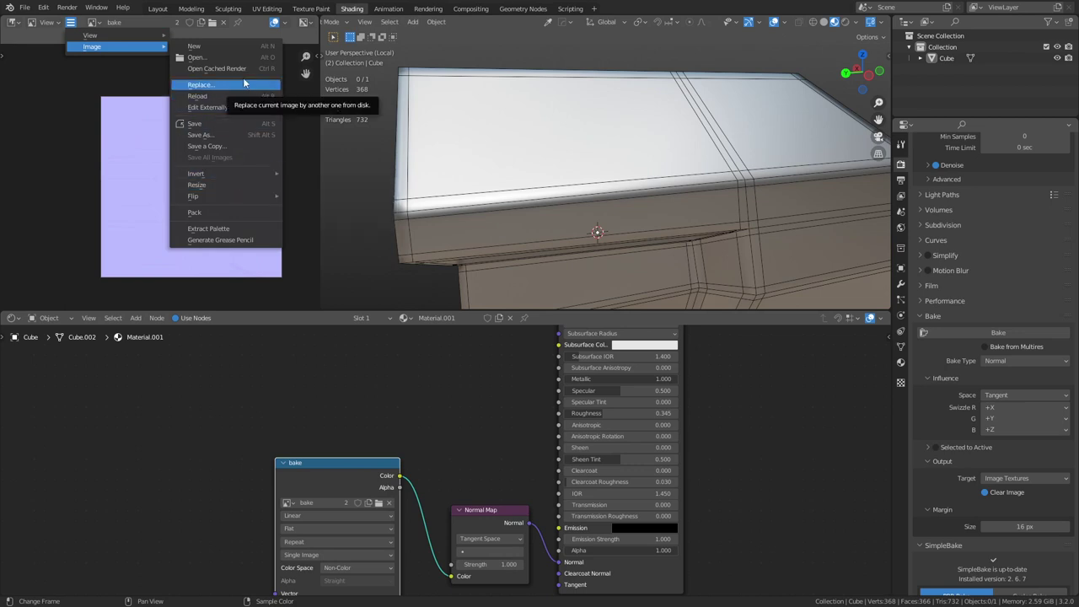
pyautogui.click(240, 184)
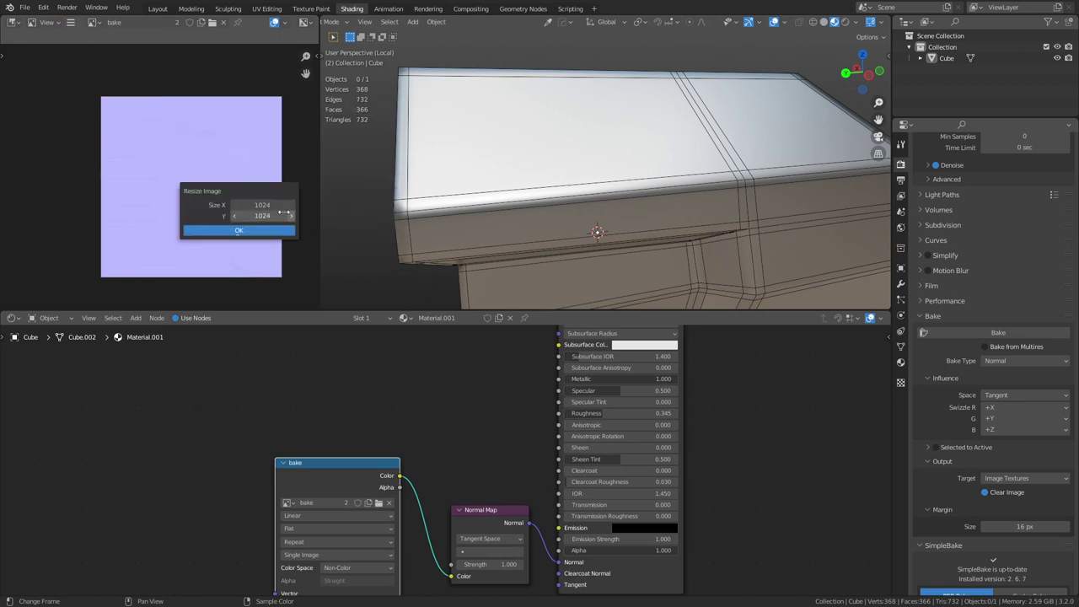
pyautogui.click(272, 205)
pyautogui.write('2048')
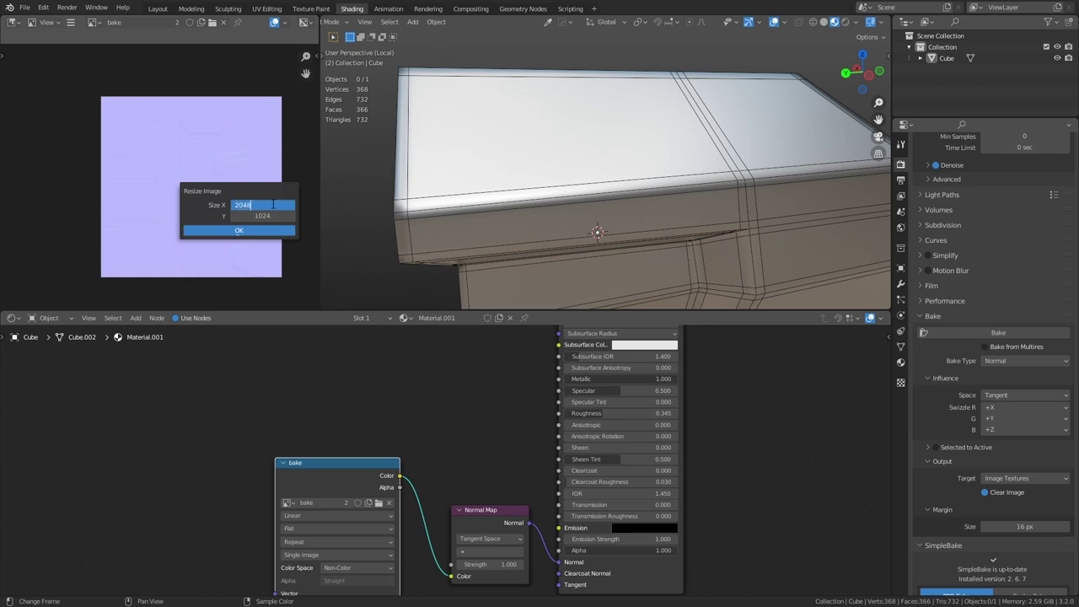
pyautogui.press('Tab')
pyautogui.write('2048')
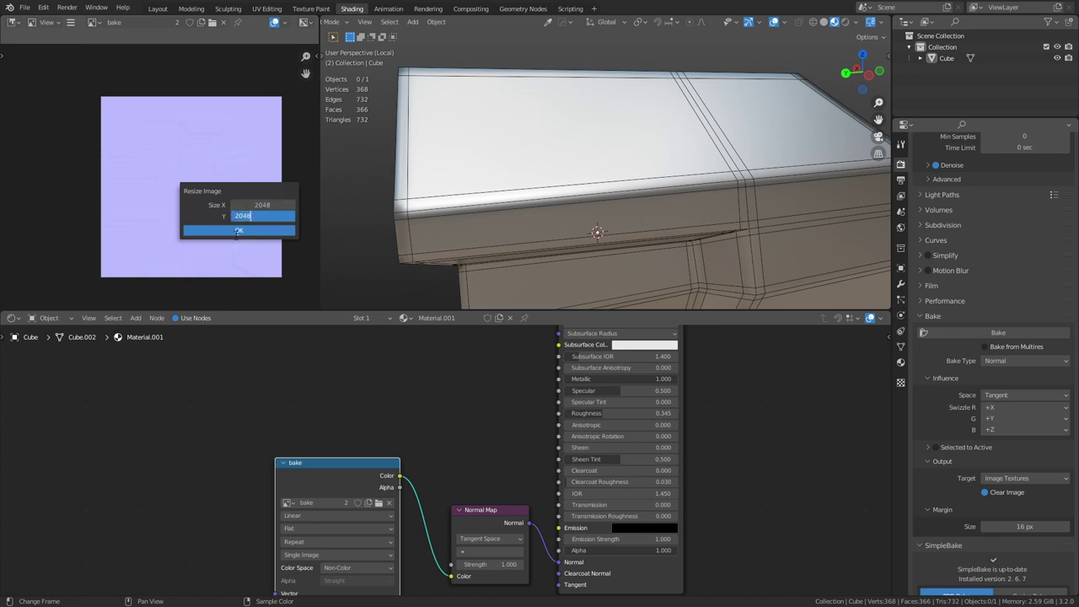
pyautogui.click(236, 231)
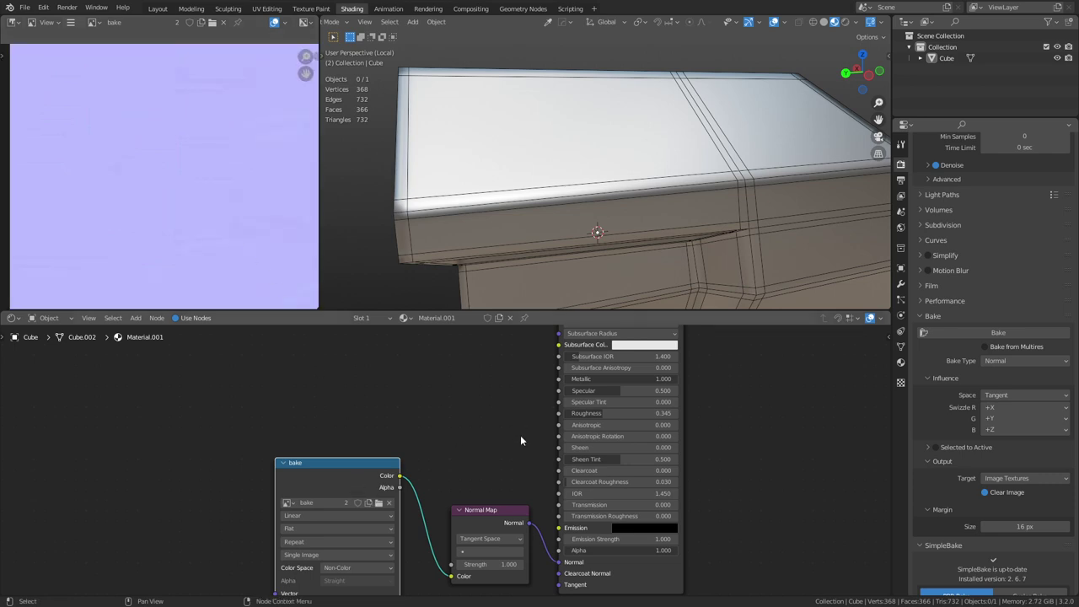
# - Select the object, switch its material to "bake" and bake the tangent-space normal map into the bake image
pyautogui.moveTo(363, 472); pyautogui.dragTo(304, 440)
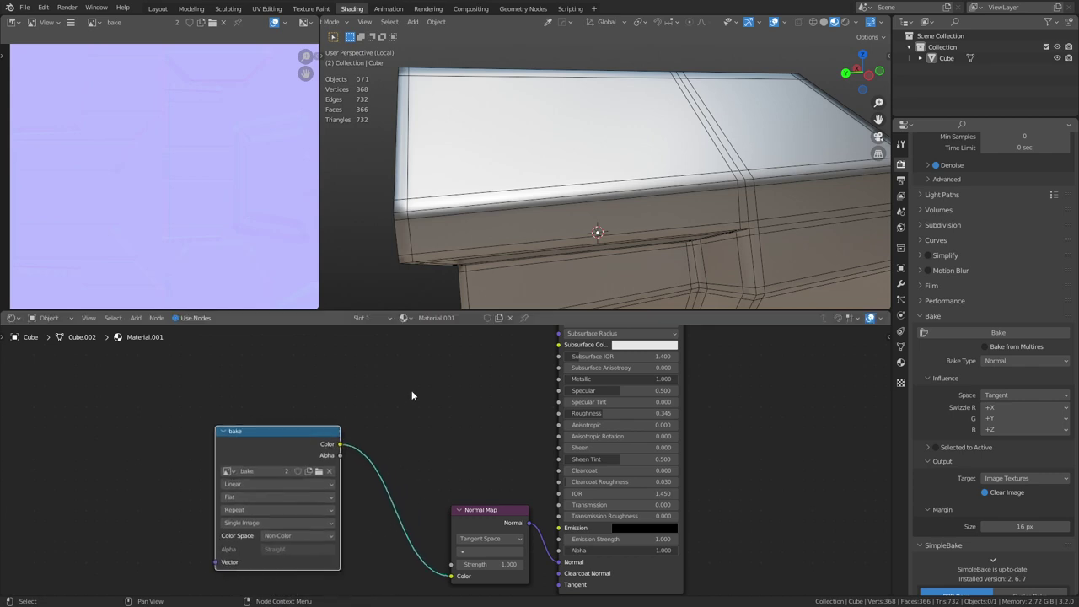
pyautogui.click(523, 215)
pyautogui.click(406, 319)
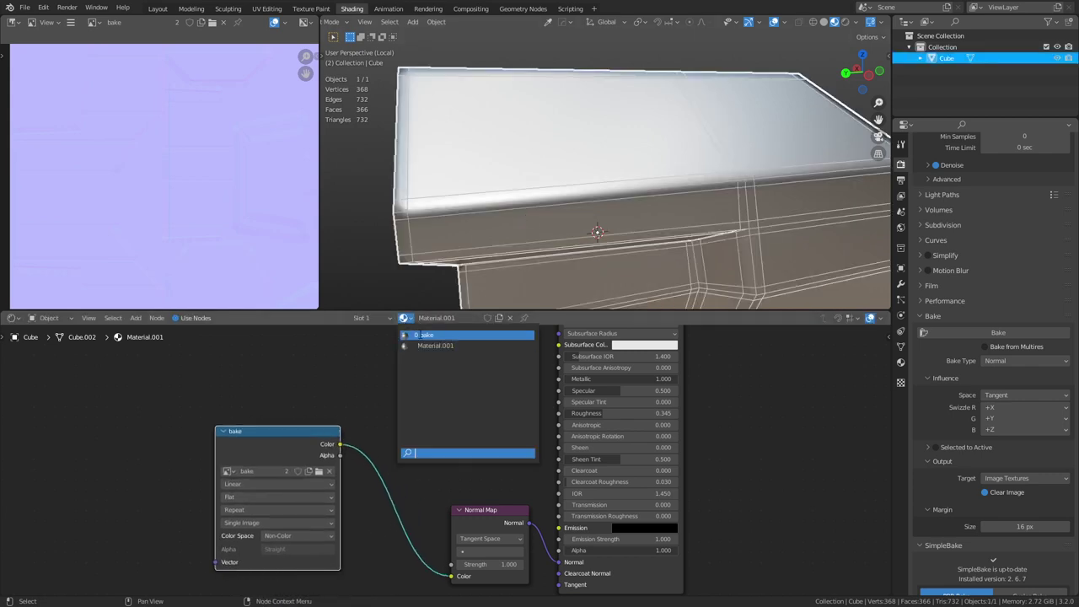
pyautogui.click(425, 335)
pyautogui.moveTo(335, 344); pyautogui.dragTo(329, 354)
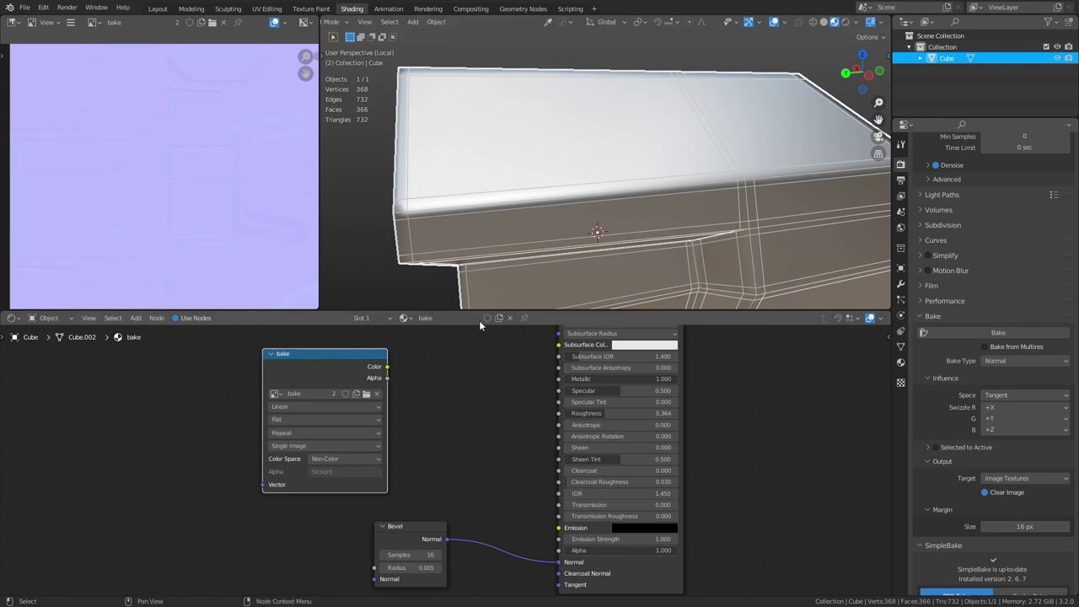
pyautogui.moveTo(536, 416); pyautogui.dragTo(493, 486, button='middle')
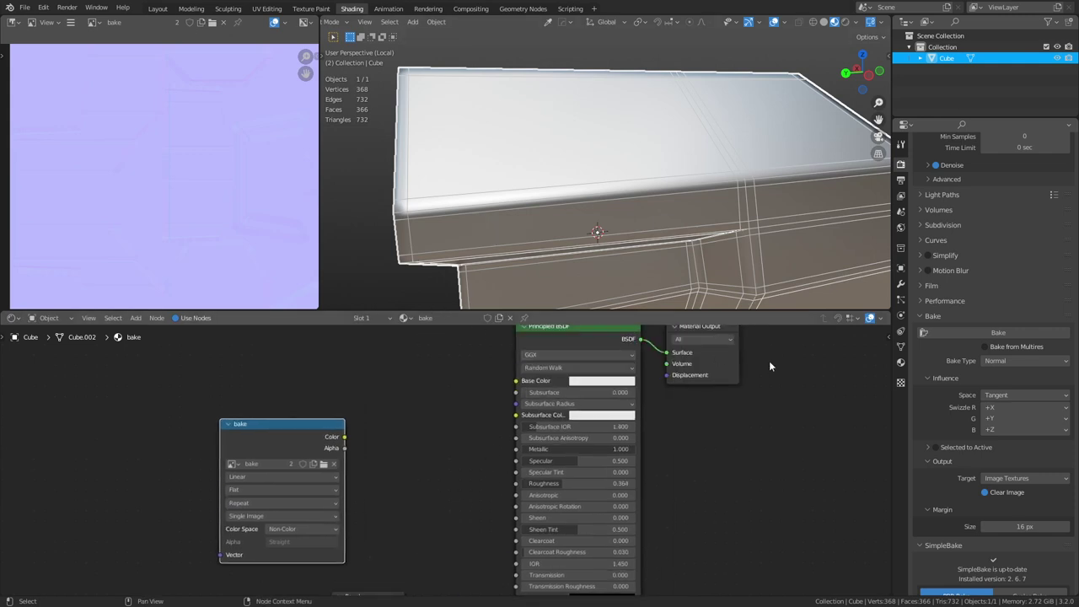
pyautogui.click(1006, 331)
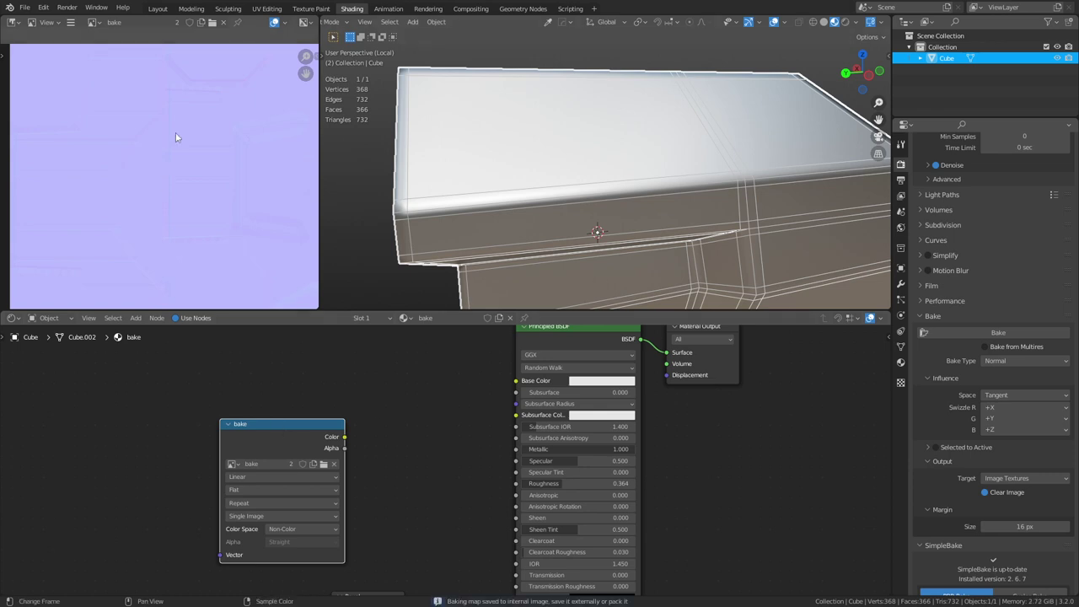
# - Review the whole baked normal map and save the image to disk as normal.png
pyautogui.moveTo(111, 144); pyautogui.dragTo(186, 149, button='middle')
pyautogui.scroll(-2, 190, 153)
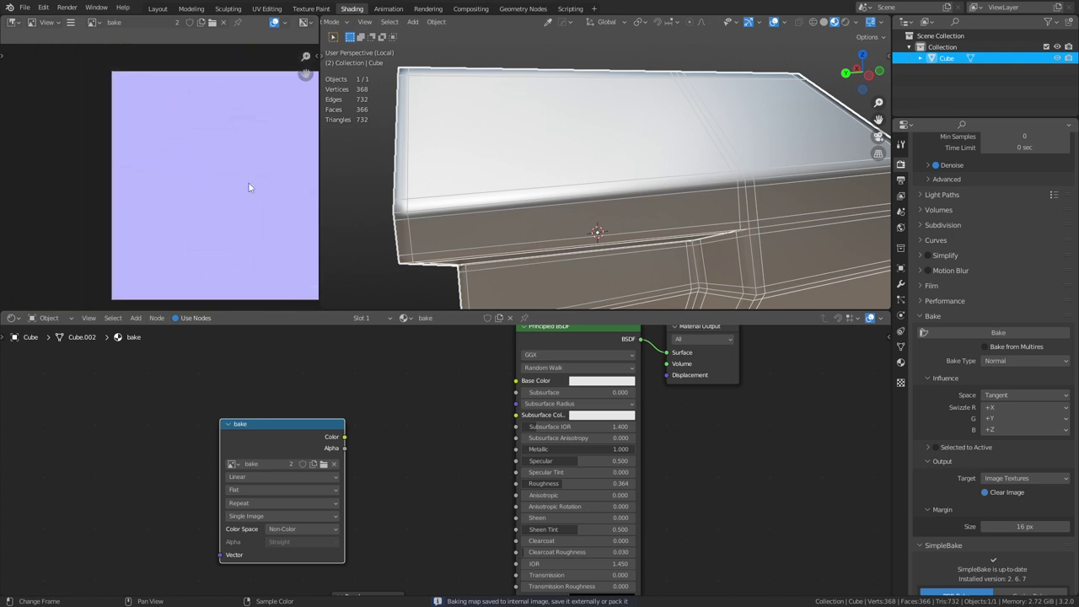
pyautogui.moveTo(245, 182); pyautogui.dragTo(181, 156, button='middle')
pyautogui.click(71, 22)
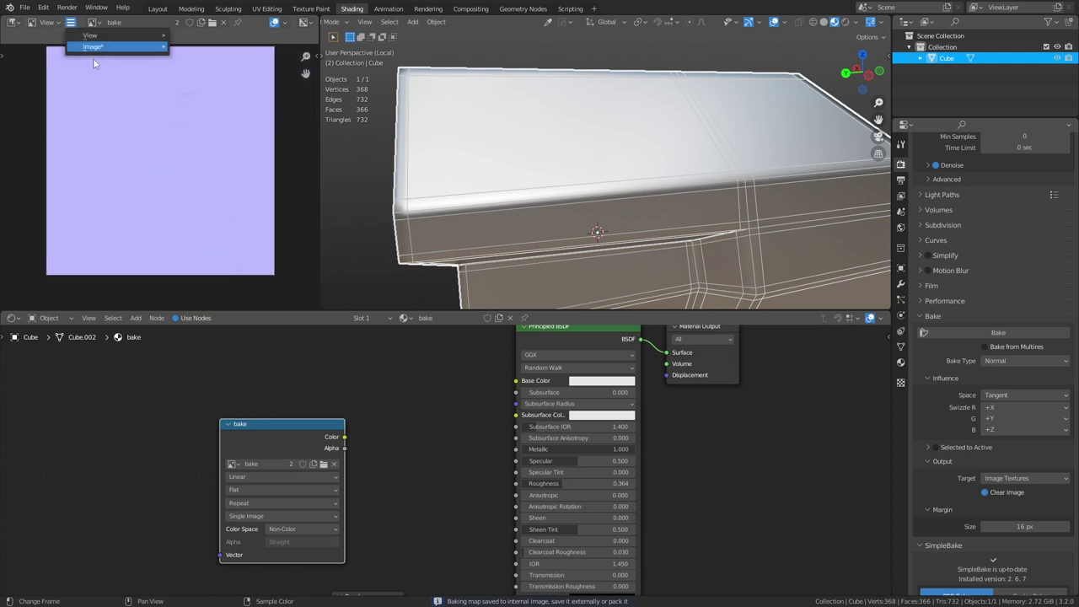
pyautogui.moveTo(103, 46)
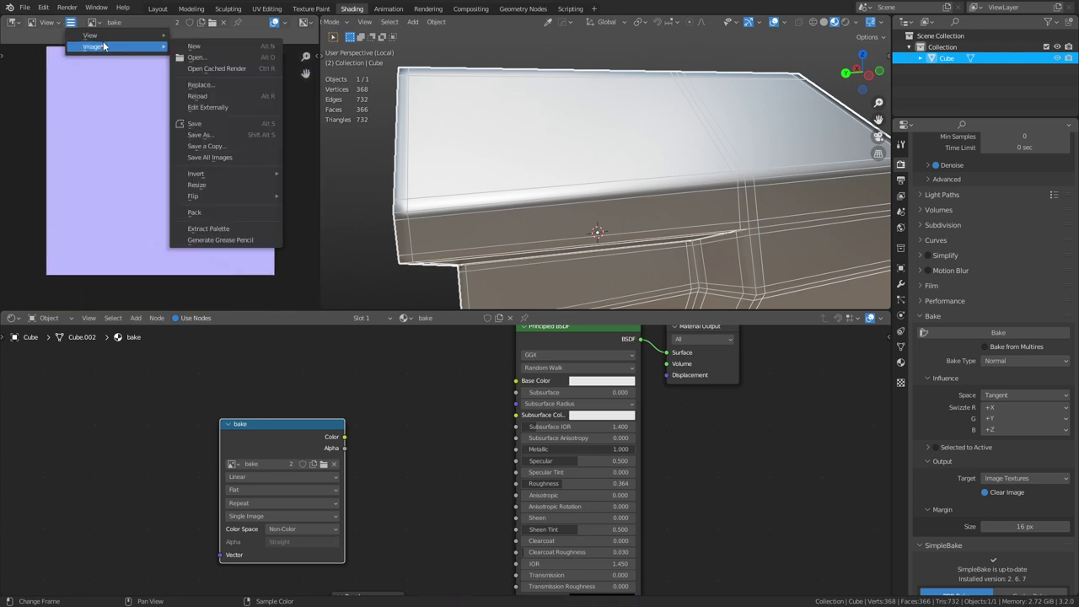
pyautogui.click(247, 133)
pyautogui.doubleClick(314, 199)
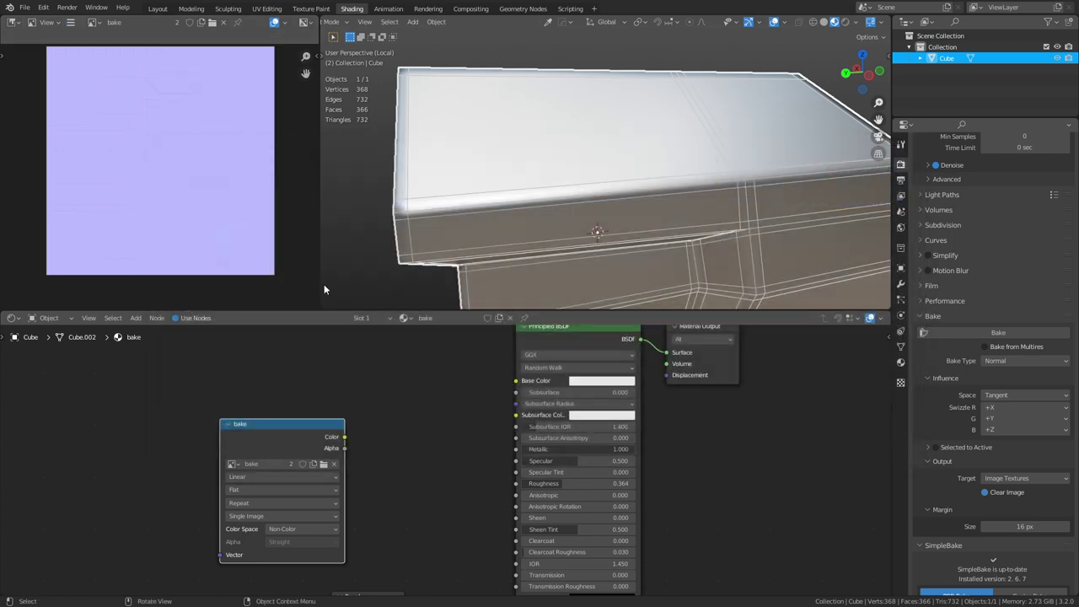
# - Scale the saved normal map down to 1024 × 1024 pixels
pyautogui.click(71, 24)
pyautogui.moveTo(93, 46)
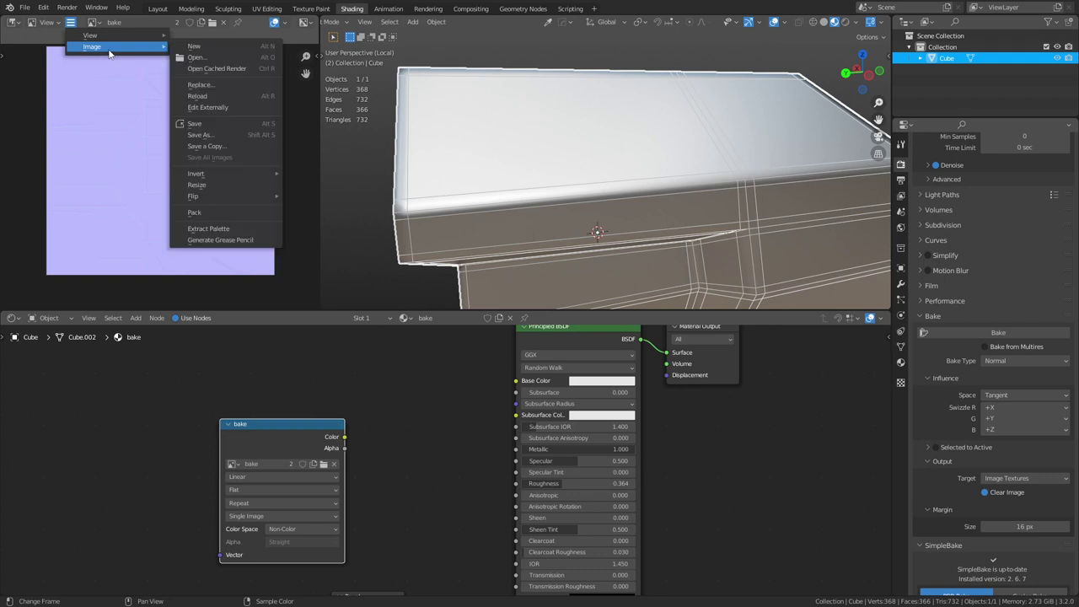
pyautogui.click(231, 184)
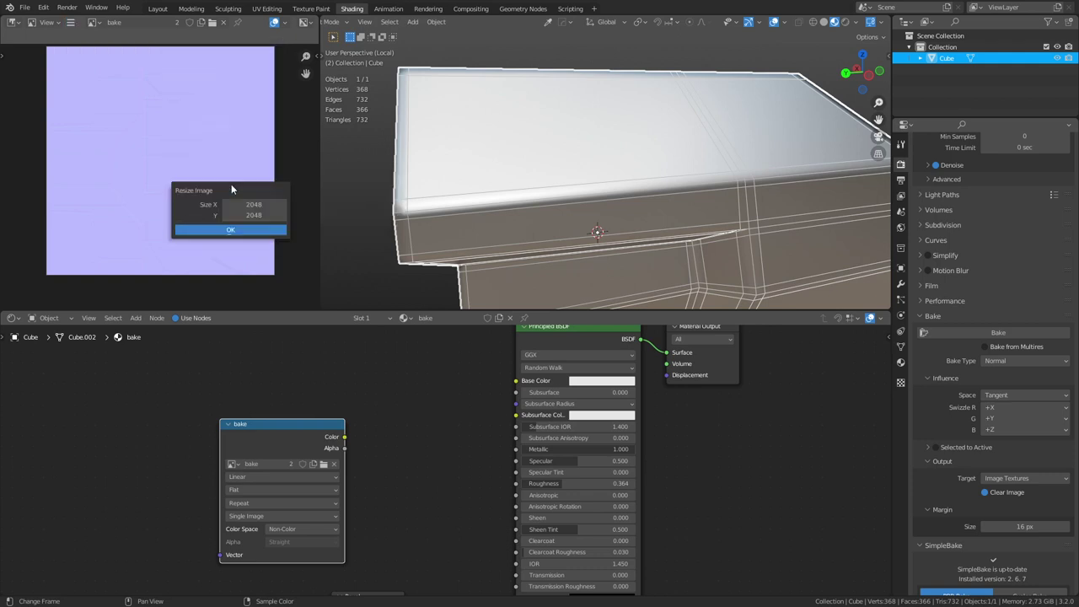
pyautogui.click(253, 204)
pyautogui.write('1024')
pyautogui.press('Return')
pyautogui.press('Return')
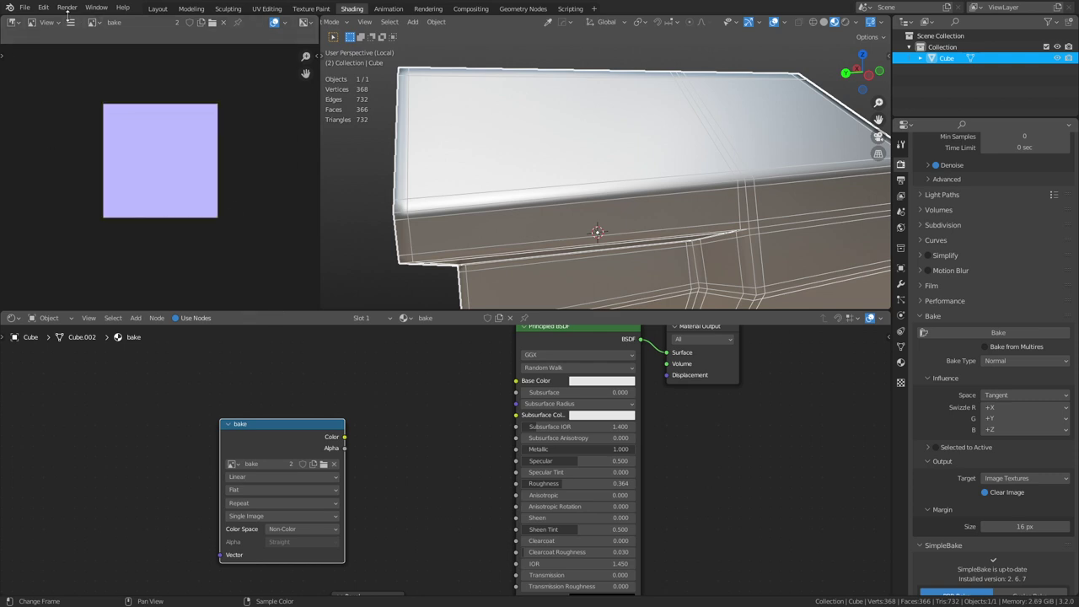
# - Save the downsized normal map over the existing normal.png
pyautogui.click(70, 22)
pyautogui.moveTo(118, 46)
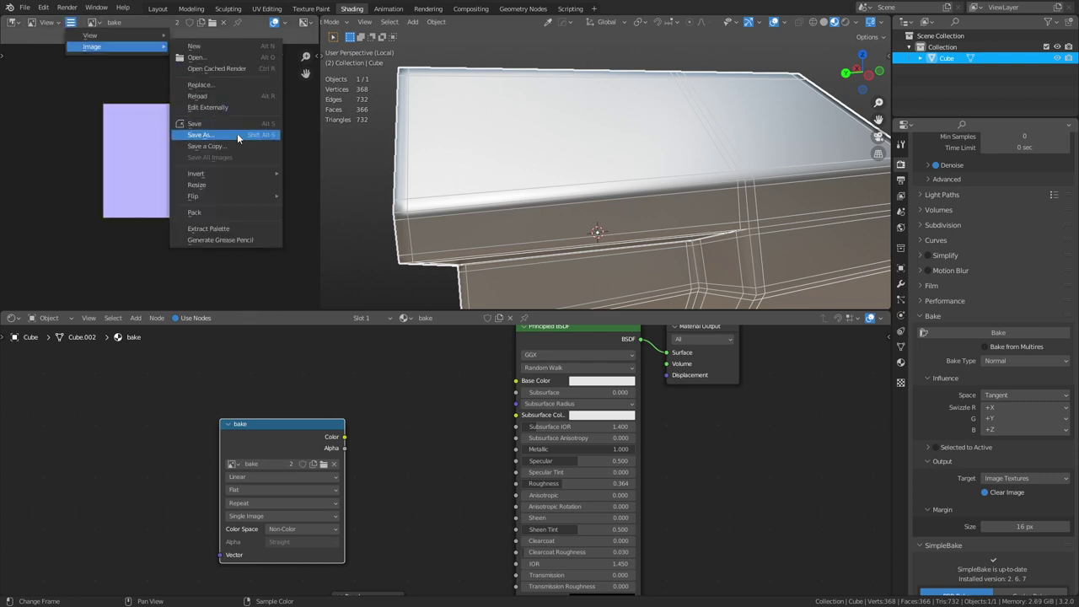
pyautogui.click(237, 135)
pyautogui.doubleClick(334, 202)
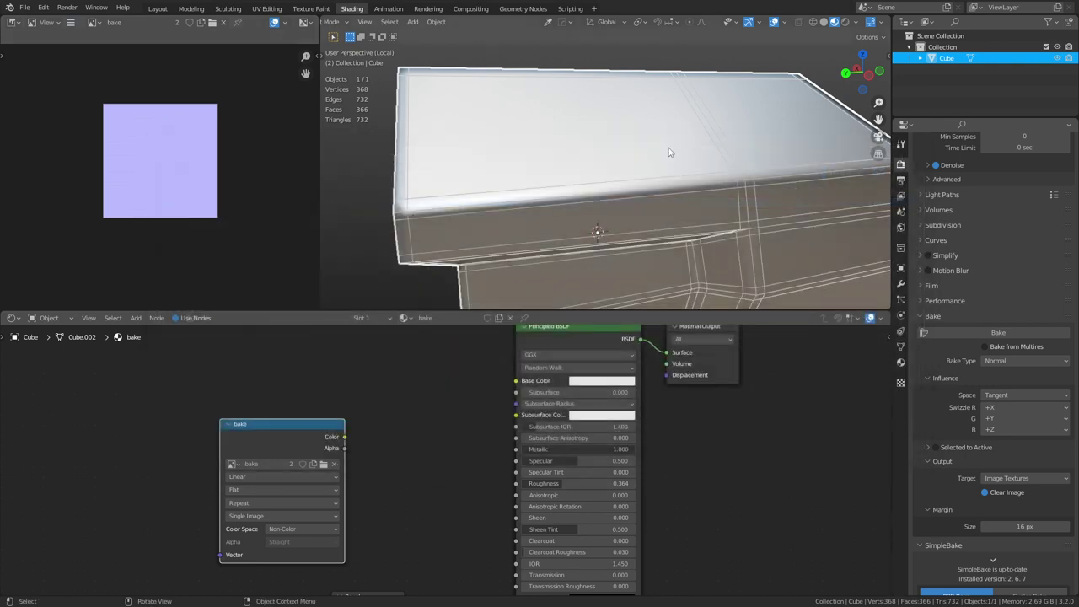
# - Switch the object to Material.001, reload its images and open normal.png from the Desktop in the image texture node
pyautogui.click(405, 318)
pyautogui.click(447, 342)
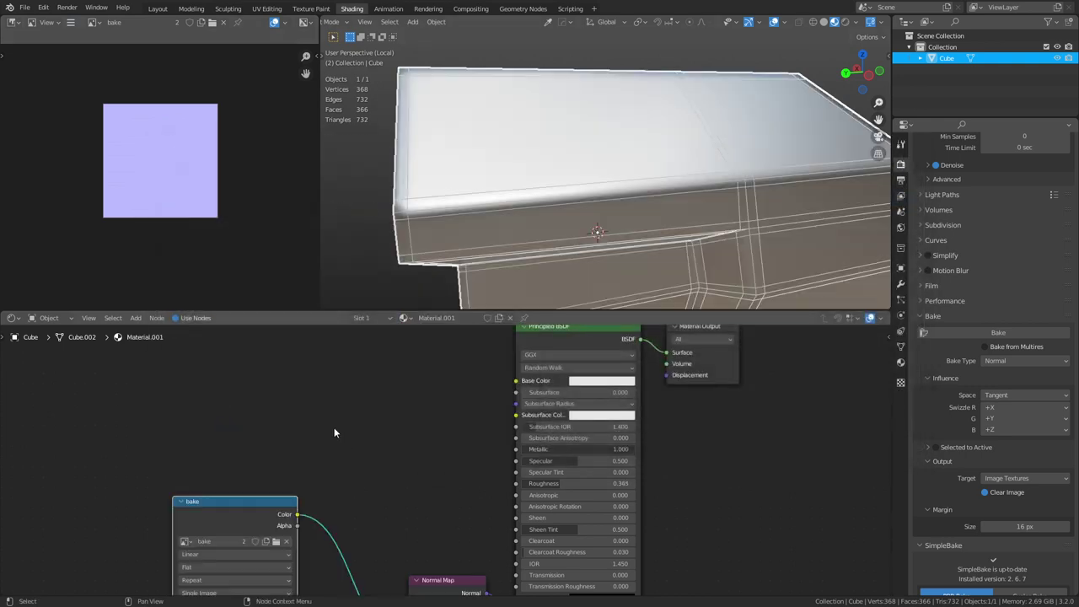
pyautogui.moveTo(300, 563); pyautogui.dragTo(312, 488, button='middle')
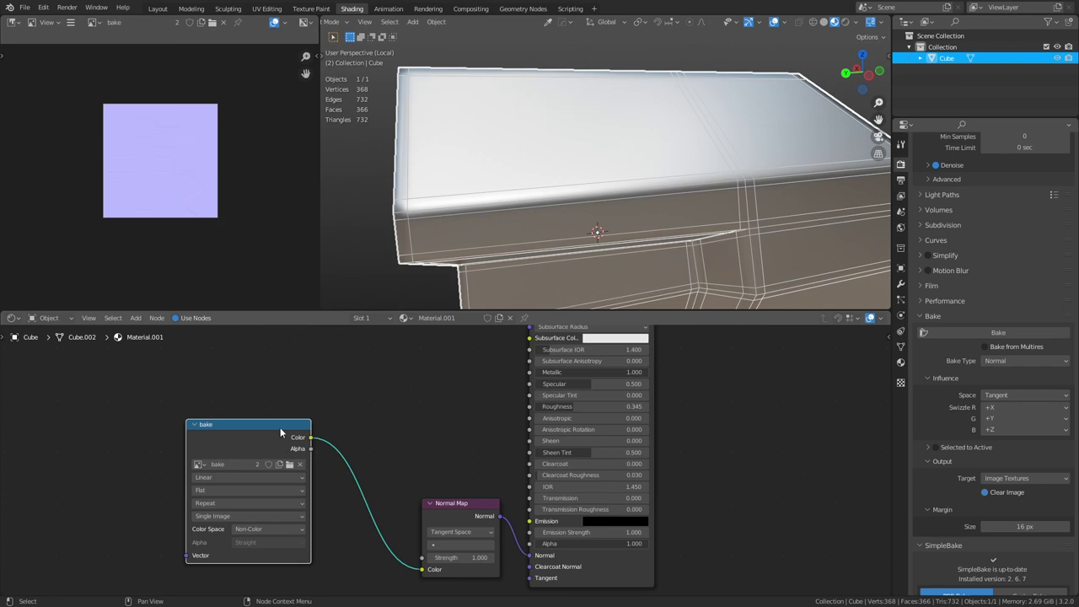
pyautogui.hotkey('alt', 'r')
pyautogui.click(289, 463)
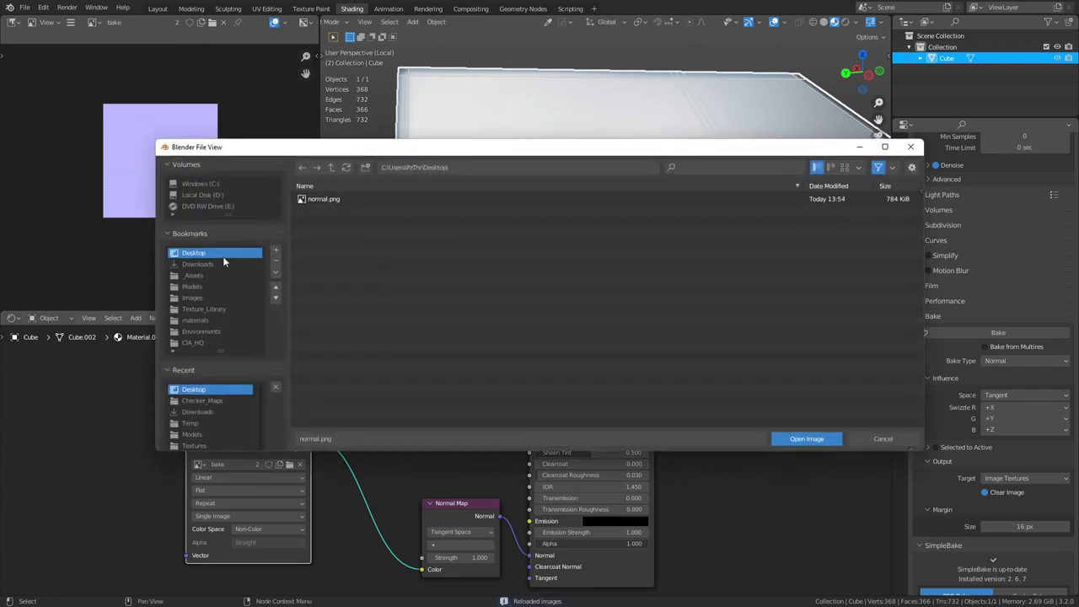
pyautogui.doubleClick(316, 199)
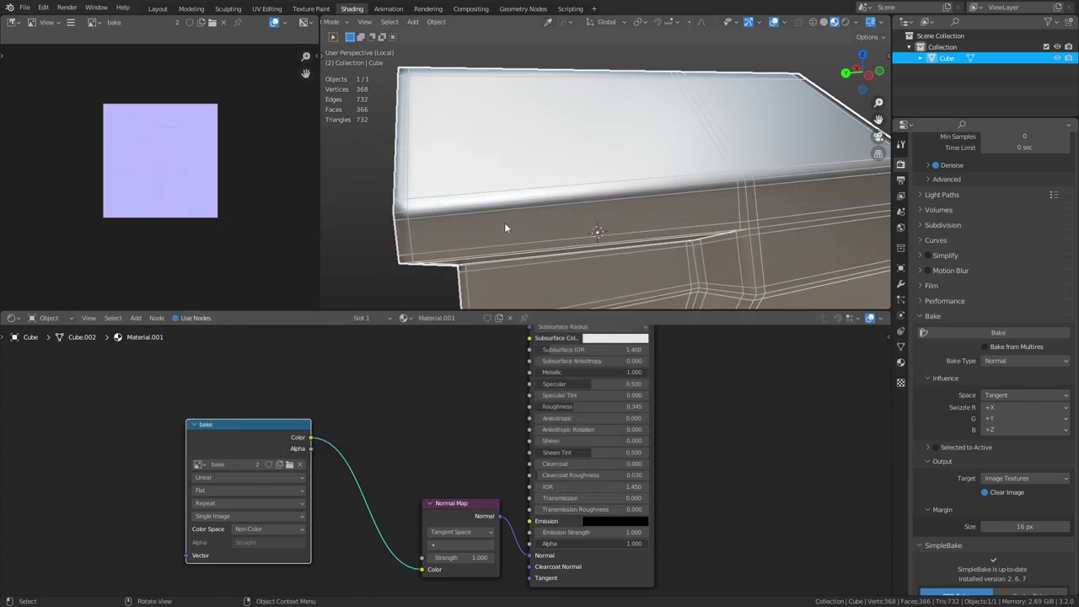
# - Inspect the shaded object from the recessed side in the viewport, comparing shading with and without the wireframe
pyautogui.moveTo(505, 228); pyautogui.dragTo(536, 189, button='middle')
pyautogui.moveTo(689, 180); pyautogui.dragTo(623, 143, button='middle')
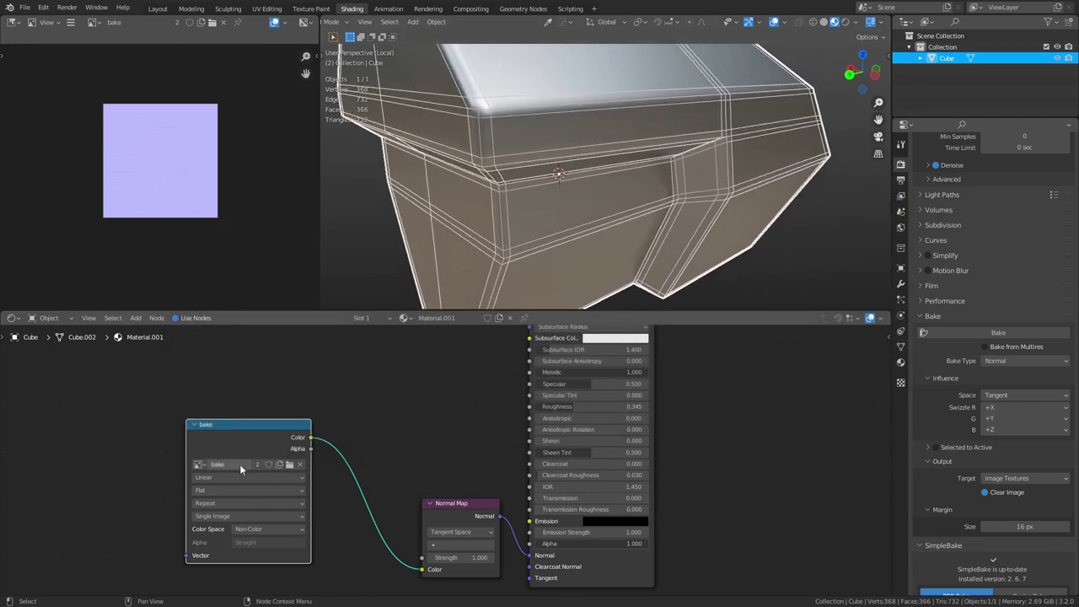
pyautogui.hotkey('shift', 'z')
pyautogui.scroll(-2, 608, 133)
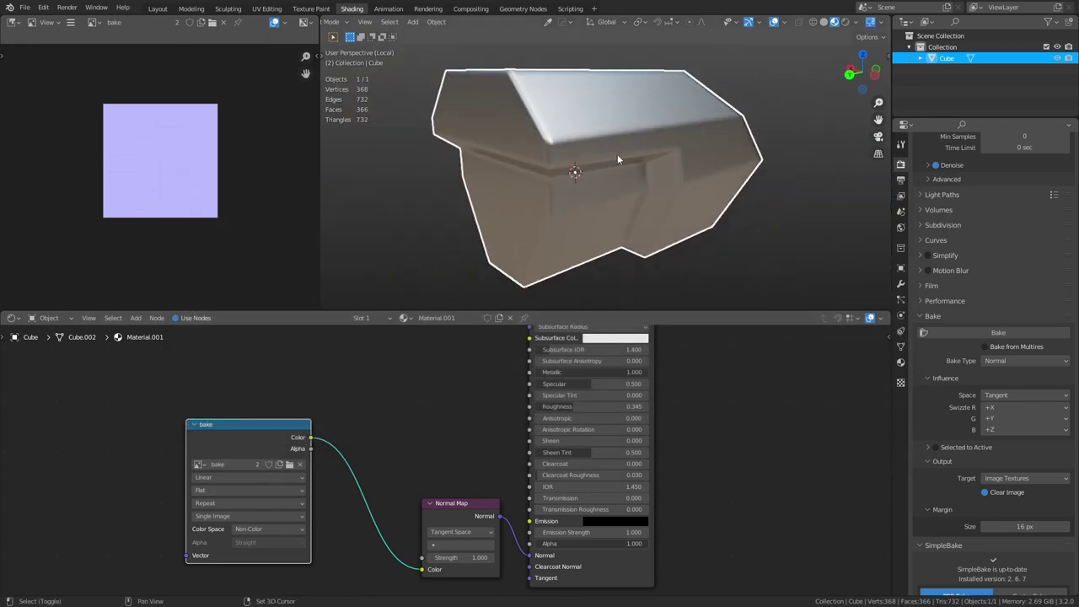
pyautogui.press('z')
pyautogui.click(657, 251)
pyautogui.hotkey('shift', 'z')
pyautogui.hotkey('shift', 'z')
# - Switch the render engine to Eevee and set ambient occlusion to factor 5 and distance 1.4 m
pyautogui.scroll(8, 971, 252)
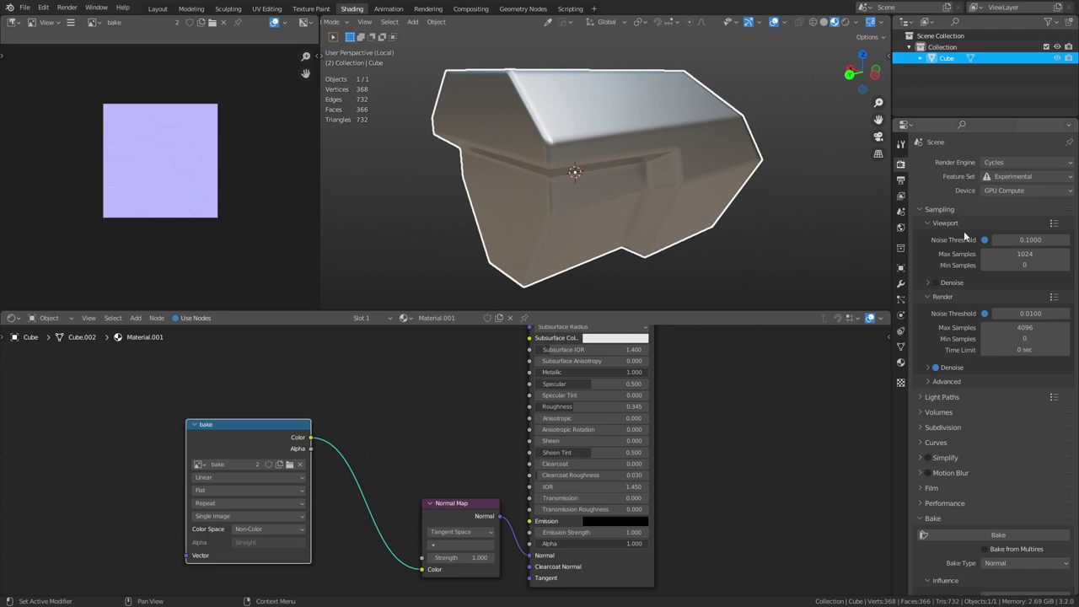
pyautogui.click(1036, 163)
pyautogui.click(995, 175)
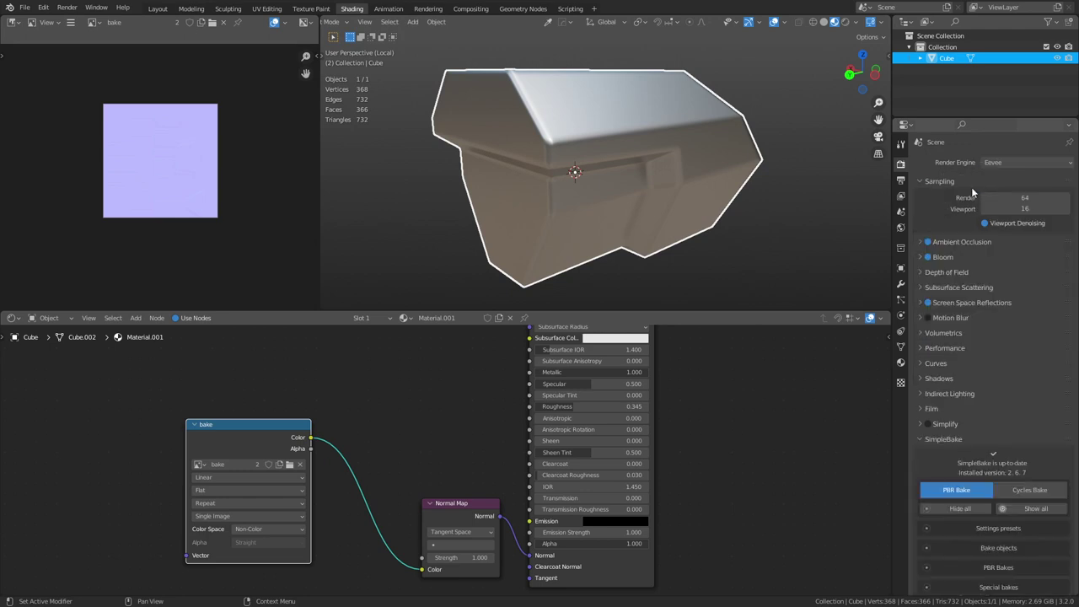
pyautogui.click(922, 242)
pyautogui.click(1015, 270)
pyautogui.write('5')
pyautogui.press('Return')
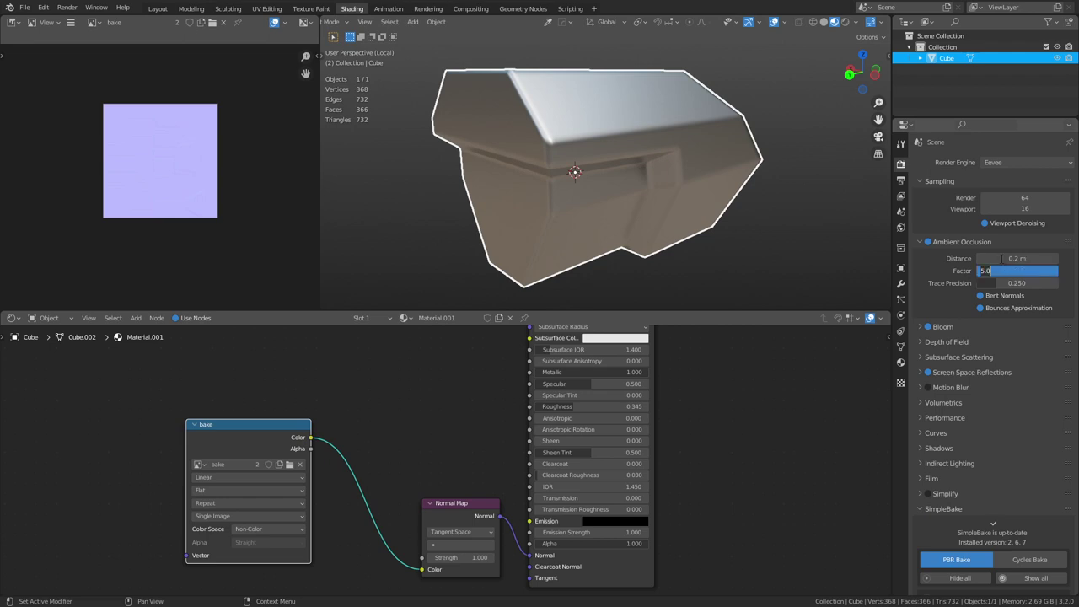
pyautogui.moveTo(1016, 258)
pyautogui.mouseDown()
pyautogui.moveTo(1047, 257)
pyautogui.moveTo(1016, 258)
pyautogui.mouseUp()
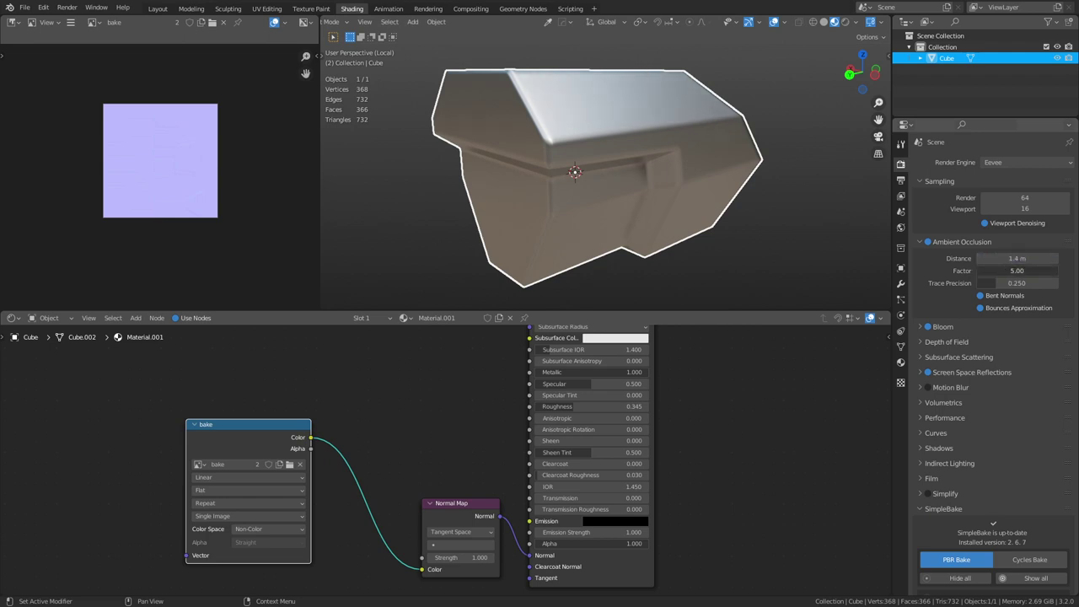
# - Set the ambient occlusion factor to 15 and distance to 0.36 m, and deselect the object to view the shadowed recess
pyautogui.click(1003, 270)
pyautogui.write('15')
pyautogui.press('Return')
pyautogui.moveTo(1003, 258); pyautogui.dragTo(992, 258)
pyautogui.click(782, 252)
pyautogui.moveTo(783, 252); pyautogui.dragTo(691, 209, button='middle')
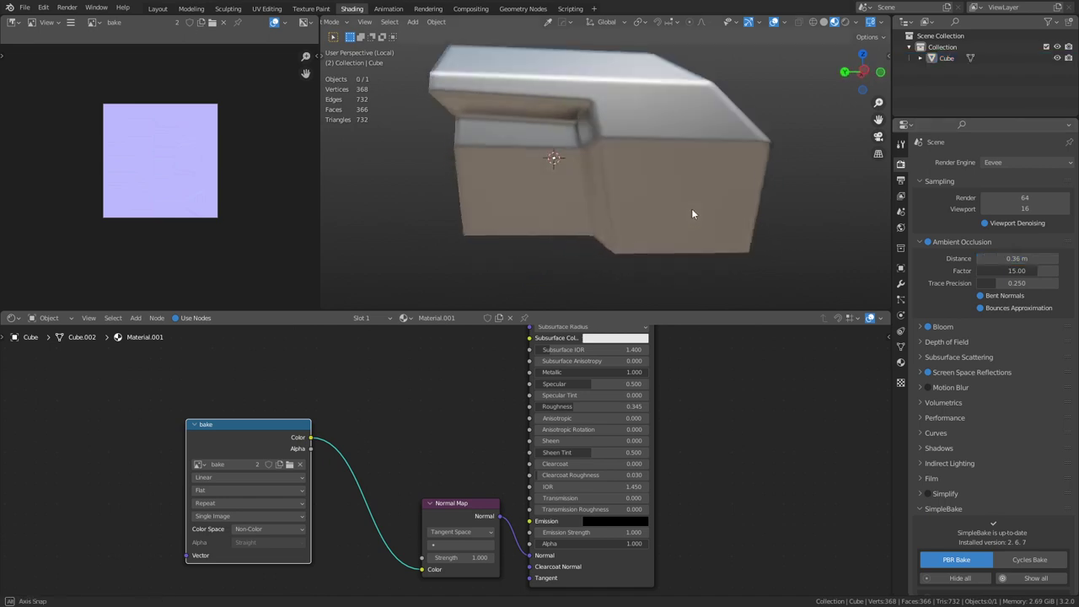
# - Lower the ambient occlusion factor to 9.97 and set its distance to 0.38 m
pyautogui.moveTo(1009, 270); pyautogui.dragTo(988, 269)
pyautogui.moveTo(1015, 258); pyautogui.dragTo(1015, 258)
pyautogui.moveTo(572, 241)
pyautogui.mouseDown(button='middle')
pyautogui.moveTo(718, 263)
pyautogui.moveTo(747, 255)
pyautogui.moveTo(660, 254)
pyautogui.moveTo(693, 248)
pyautogui.mouseUp(button='middle')
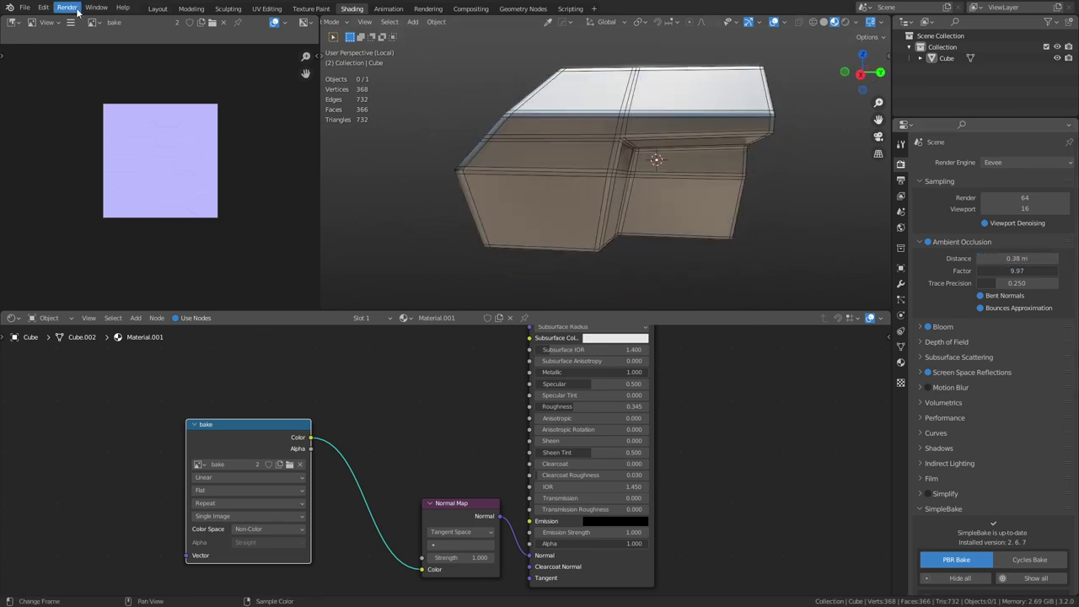
# - Open the Layout workspace, maximise the viewport and examine the recess and bevelled edges without the wireframe
pyautogui.click(158, 9)
pyautogui.scroll(2, 675, 338)
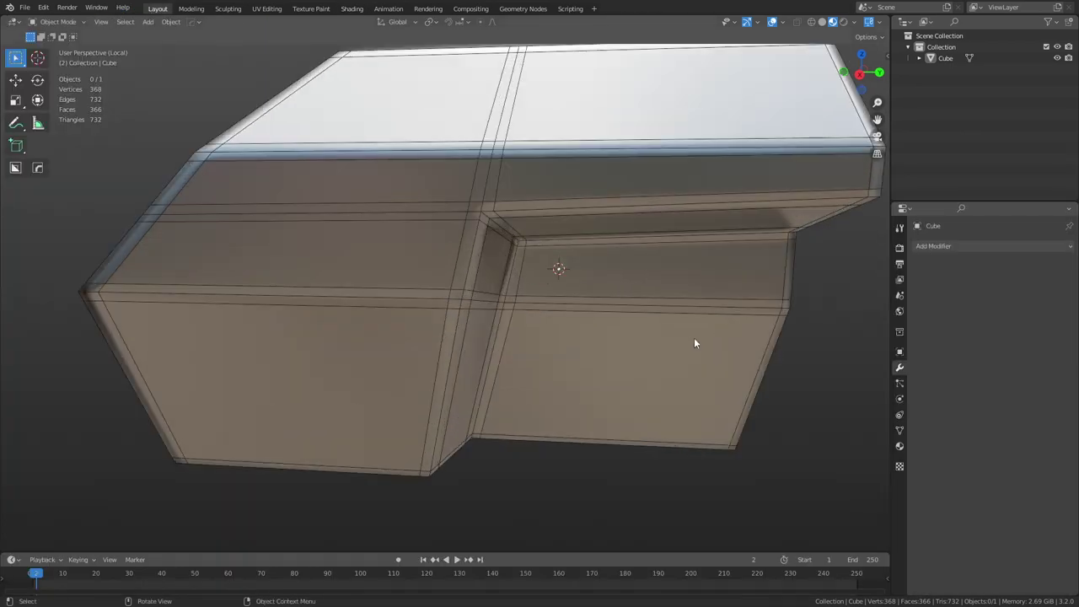
pyautogui.hotkey('ctrl', 'alt', 'space')
pyautogui.keyDown('shift'); pyautogui.moveTo(752, 344); pyautogui.dragTo(663, 341, button='middle'); pyautogui.keyUp('shift')
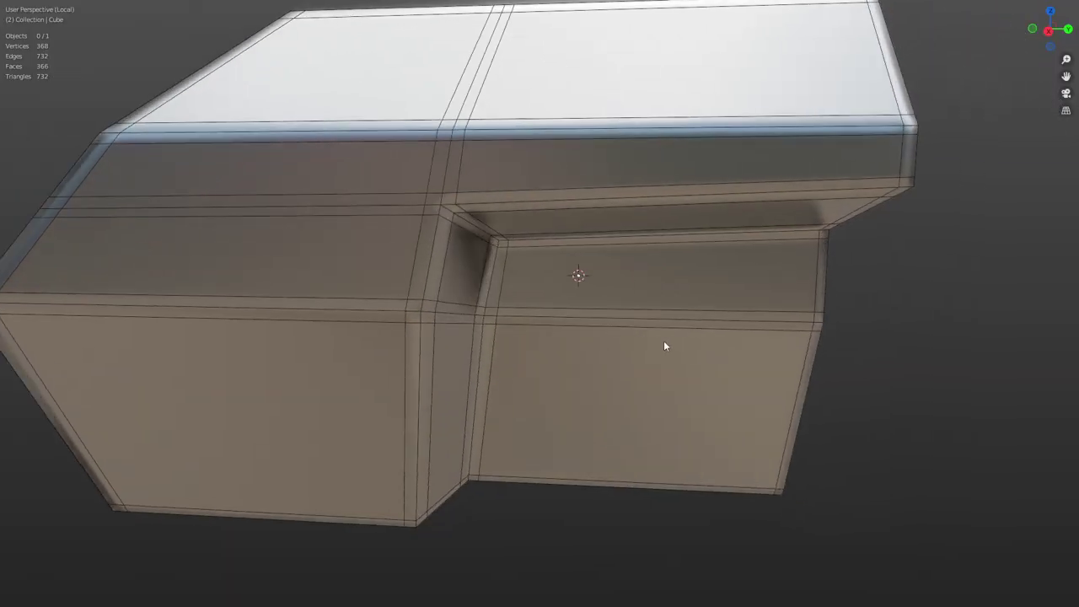
pyautogui.hotkey('shift', 'z')
pyautogui.moveTo(804, 367); pyautogui.dragTo(699, 316, button='middle')
pyautogui.scroll(2, 604, 241)
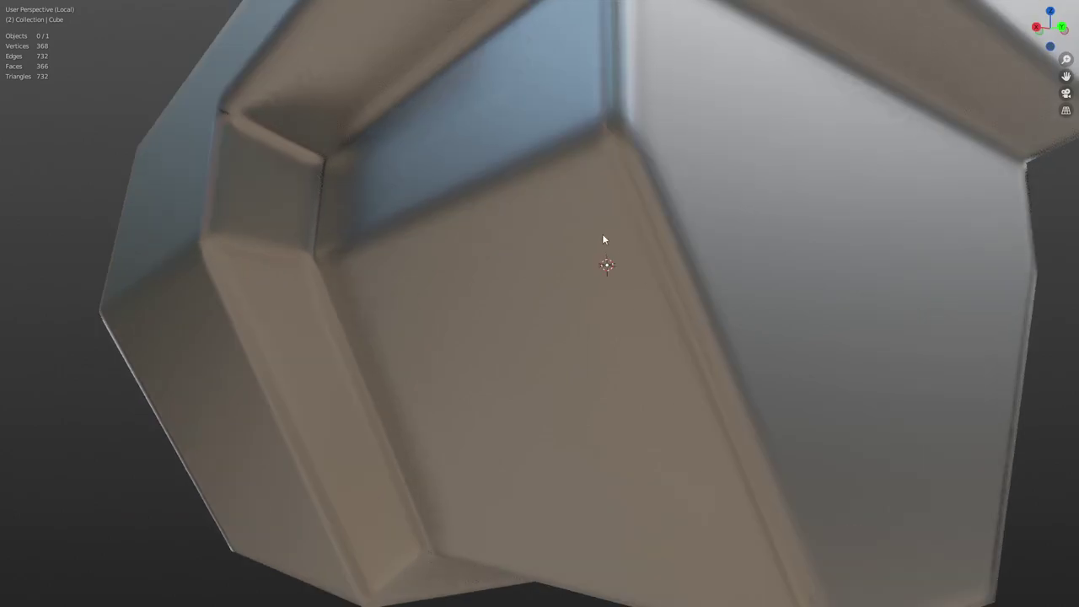
# - Examine the bevelled edges and outer corners of the object up close from the front, side and underside
pyautogui.moveTo(604, 241); pyautogui.dragTo(631, 326, button='middle')
pyautogui.moveTo(606, 284); pyautogui.dragTo(672, 284, button='middle')
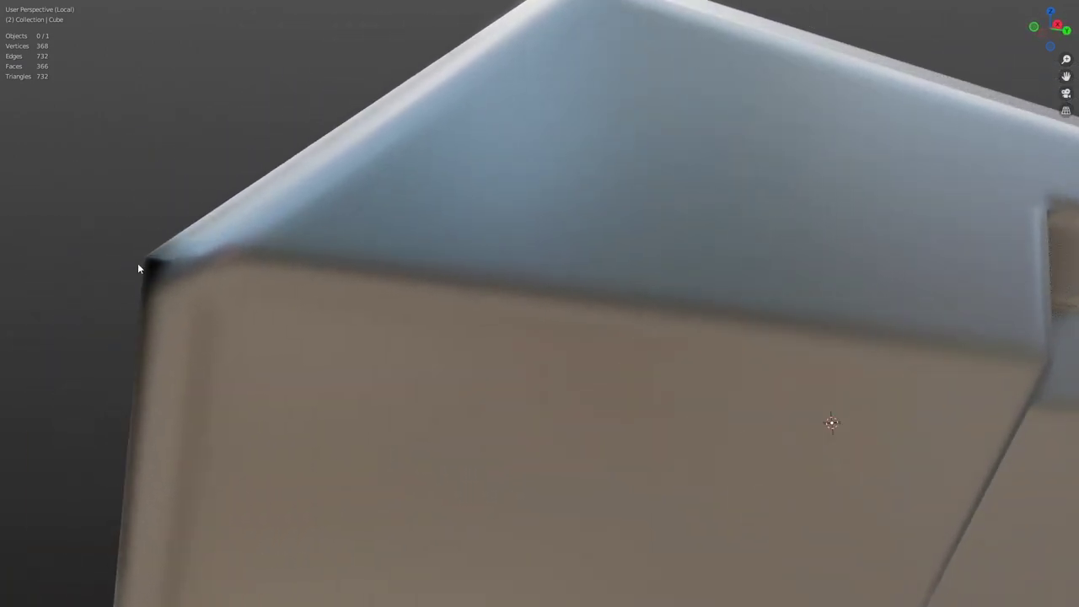
pyautogui.moveTo(153, 272); pyautogui.dragTo(652, 364, button='middle')
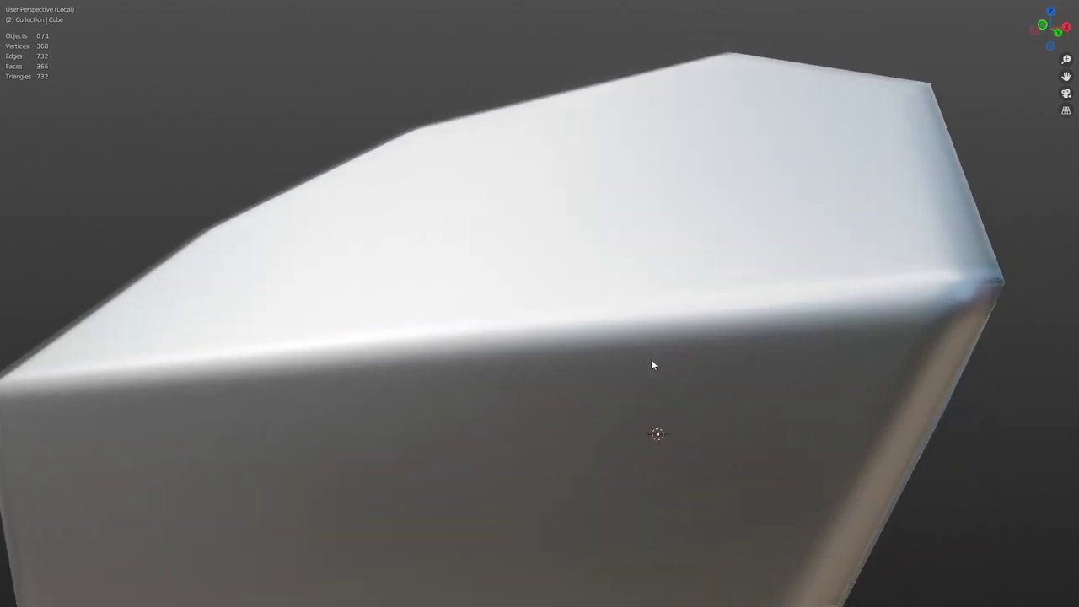
pyautogui.moveTo(982, 302); pyautogui.dragTo(674, 364, button='middle')
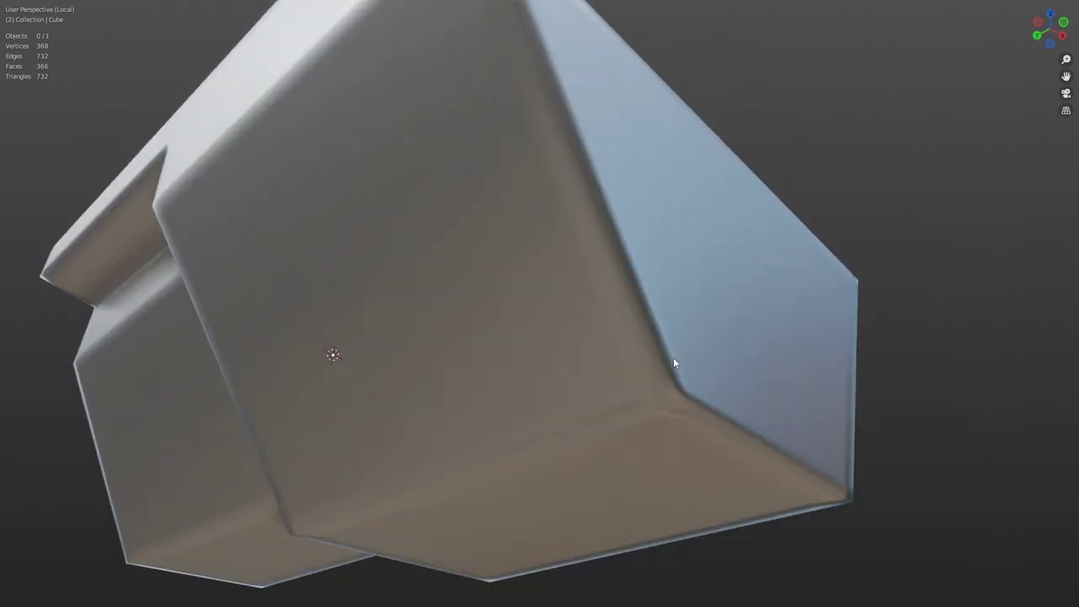
# - In the Shading workspace, disconnect the Normal Map node from the shader's Normal input and inspect the edges in a maximised viewport
pyautogui.hotkey('ctrl', 'alt', 'space')
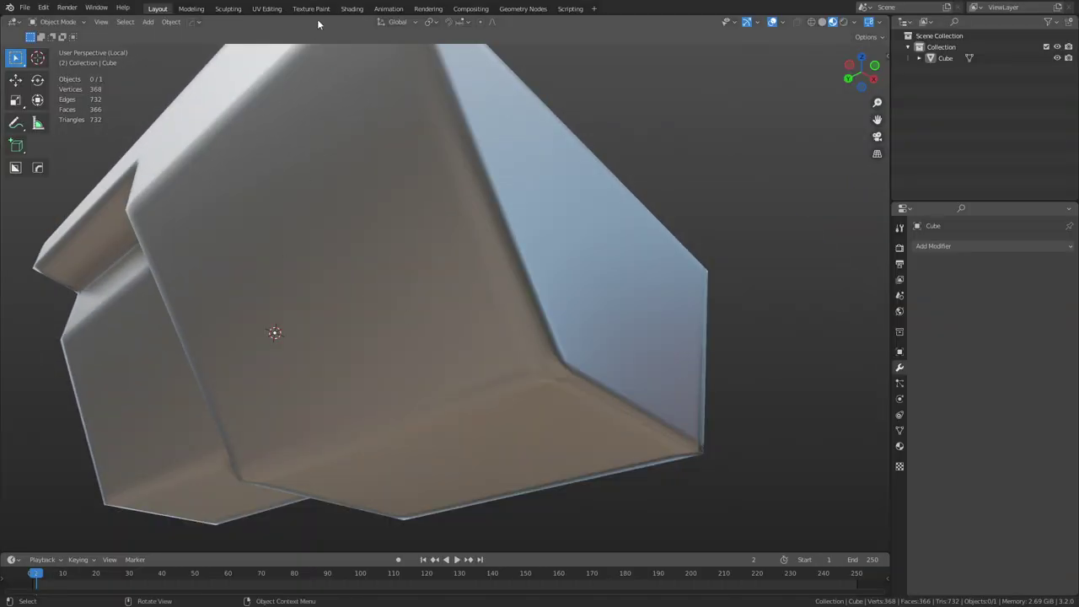
pyautogui.click(351, 9)
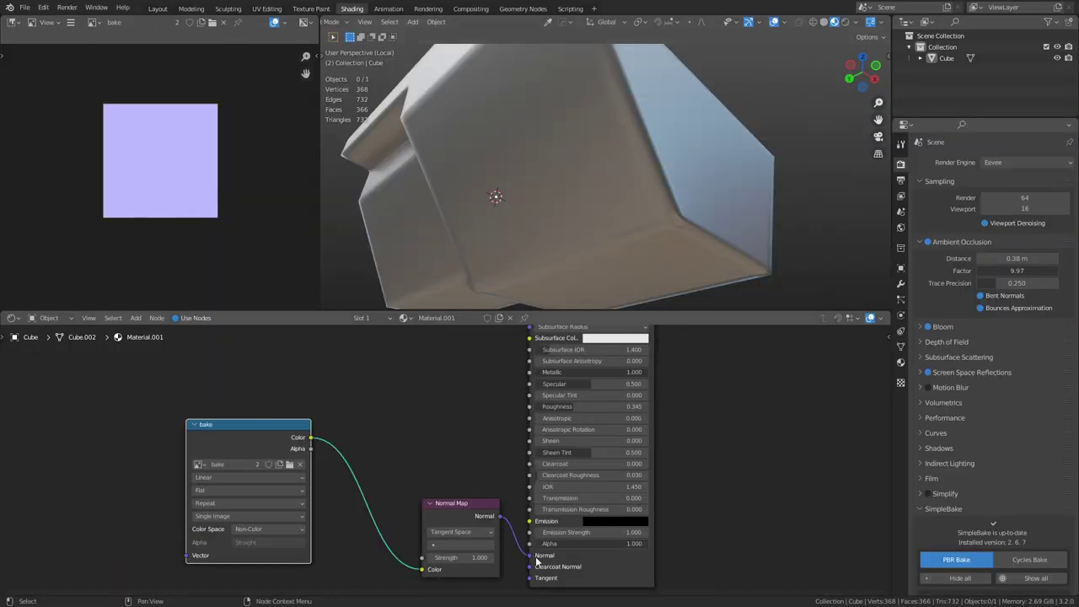
pyautogui.moveTo(531, 557); pyautogui.dragTo(520, 548)
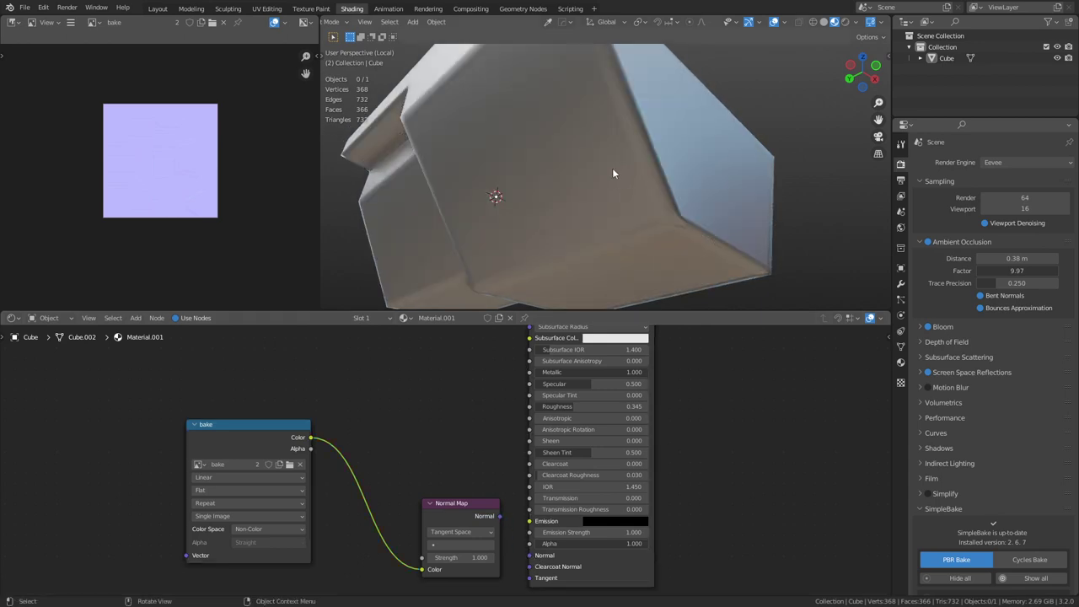
pyautogui.hotkey('ctrl', 'alt', 'space')
pyautogui.moveTo(608, 212)
pyautogui.mouseDown(button='middle')
pyautogui.moveTo(675, 404)
pyautogui.moveTo(548, 267)
pyautogui.moveTo(537, 282)
pyautogui.moveTo(477, 255)
pyautogui.moveTo(486, 284)
pyautogui.moveTo(643, 320)
pyautogui.mouseUp(button='middle')
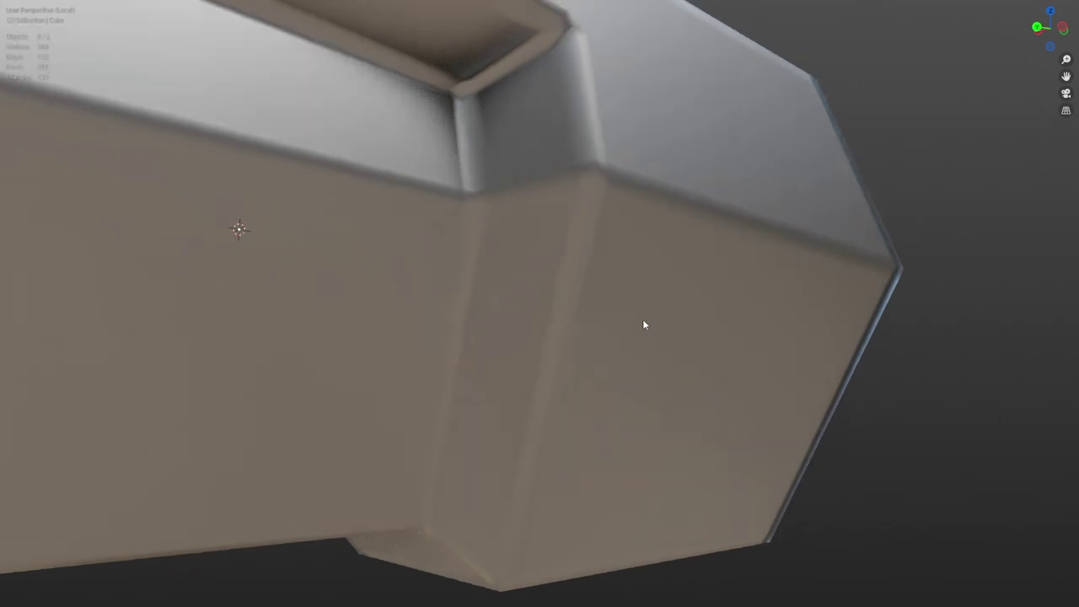
# - Reconnect the Normal Map node's output to the shader's Normal input, then maximise the viewport with the object deselected
pyautogui.hotkey('ctrl', 'alt', 'space')
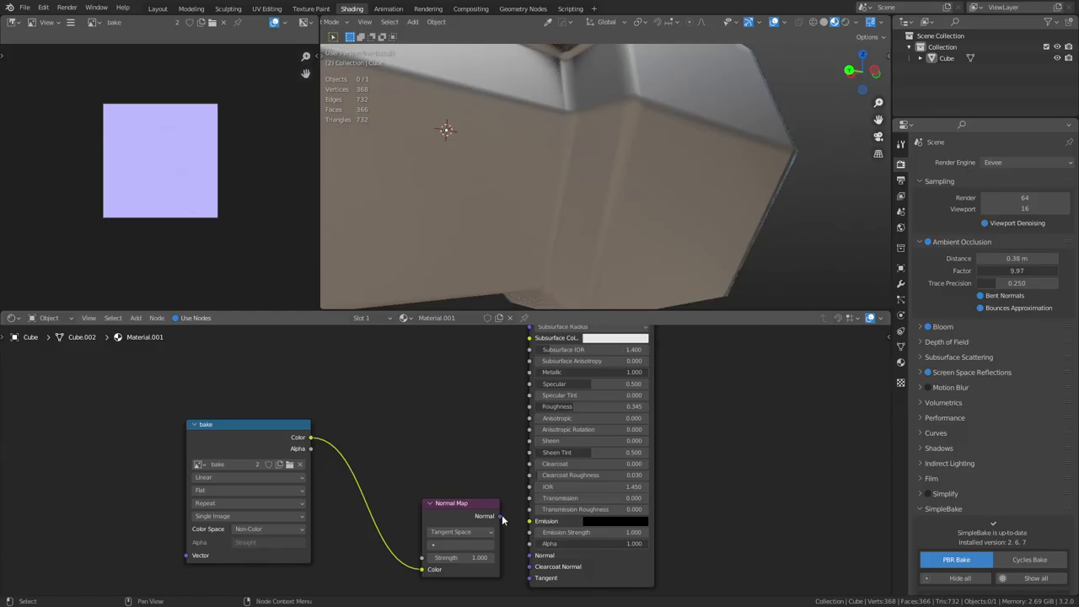
pyautogui.moveTo(501, 516); pyautogui.dragTo(530, 554)
pyautogui.click(610, 166)
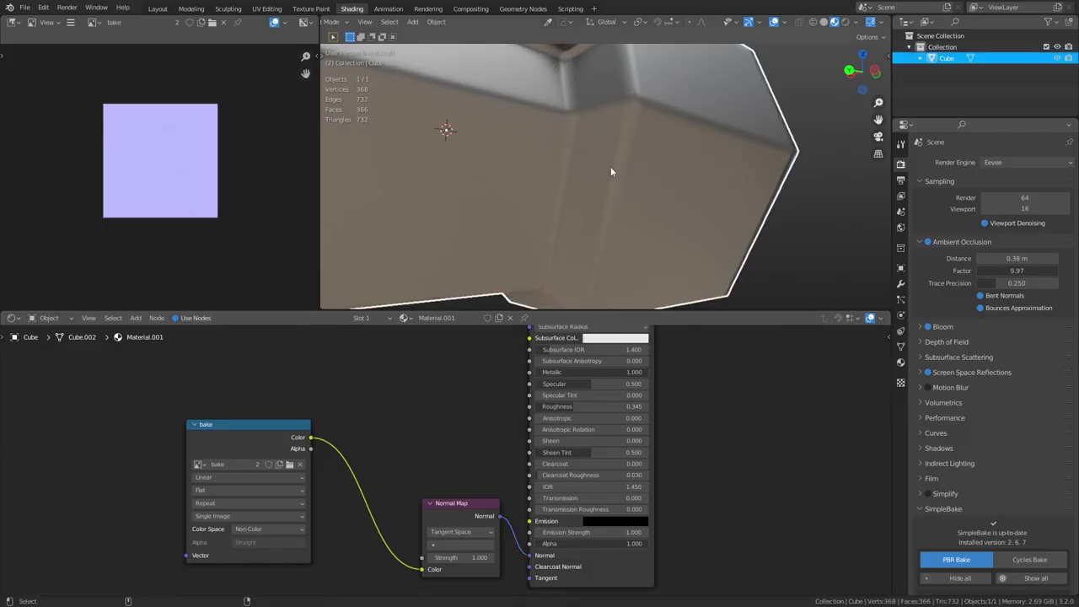
pyautogui.hotkey('ctrl', 'alt', 'space')
pyautogui.click(879, 405)
# - Examine the normal-mapped shading close up at the recess and on the whole object from several sides
pyautogui.moveTo(879, 404); pyautogui.dragTo(626, 323, button='middle')
pyautogui.scroll(6, 693, 388)
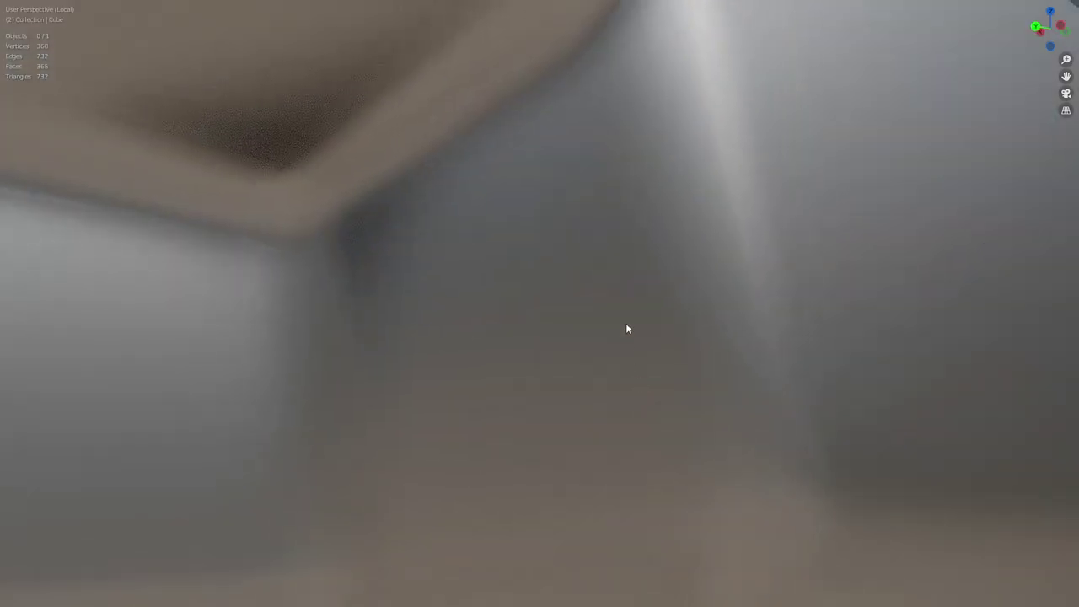
pyautogui.scroll(-3, 626, 314)
pyautogui.scroll(-7, 631, 295)
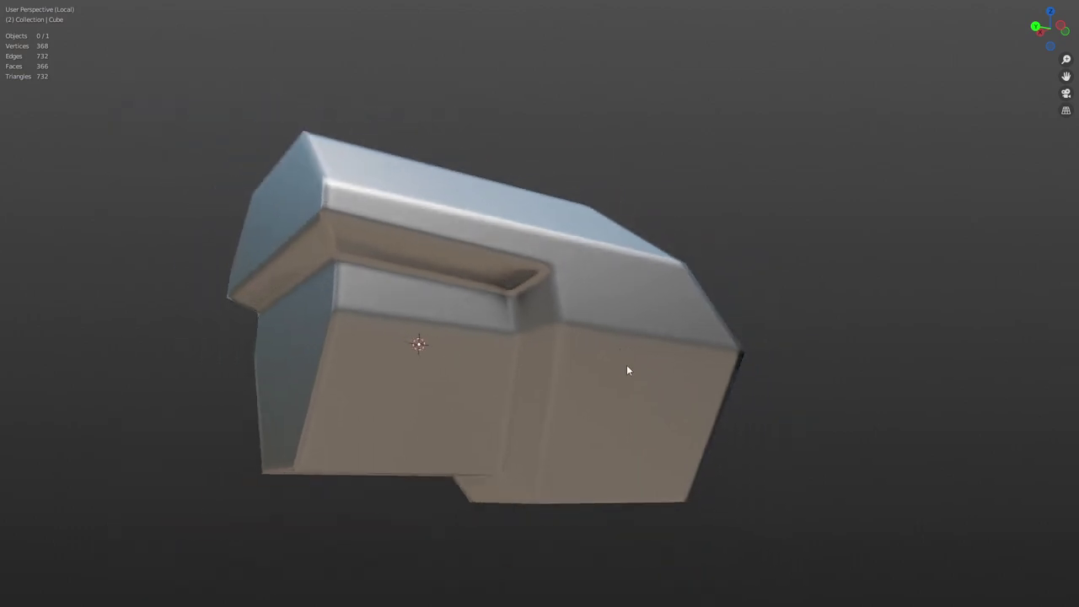
pyautogui.moveTo(627, 370); pyautogui.dragTo(470, 321, button='middle')
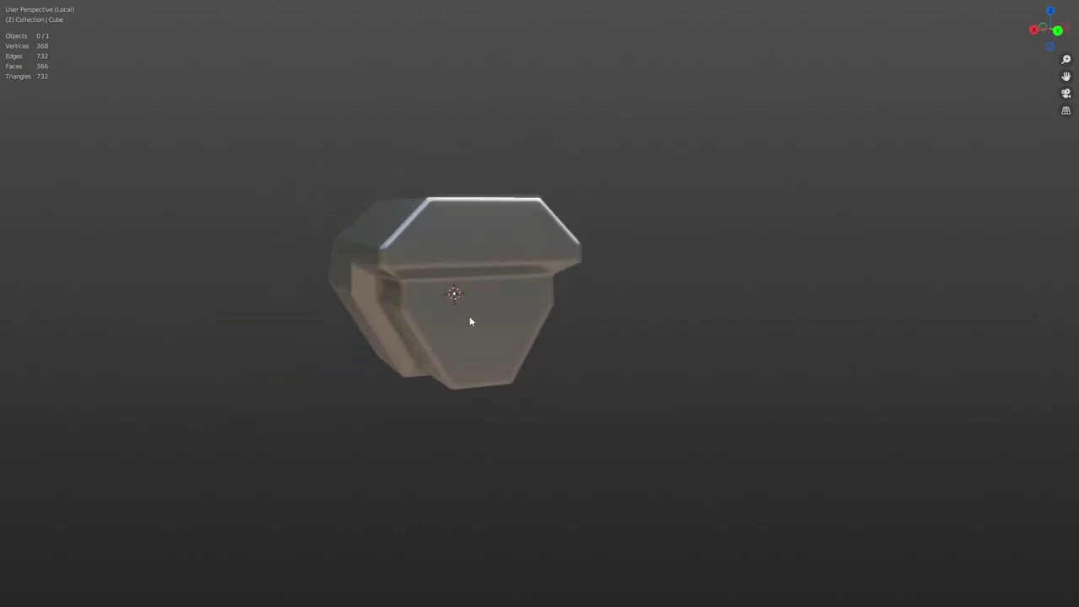
pyautogui.moveTo(589, 323)
pyautogui.mouseDown(button='middle')
pyautogui.moveTo(381, 318)
pyautogui.moveTo(446, 308)
pyautogui.moveTo(568, 323)
pyautogui.moveTo(646, 308)
pyautogui.moveTo(606, 314)
pyautogui.mouseUp(button='middle')
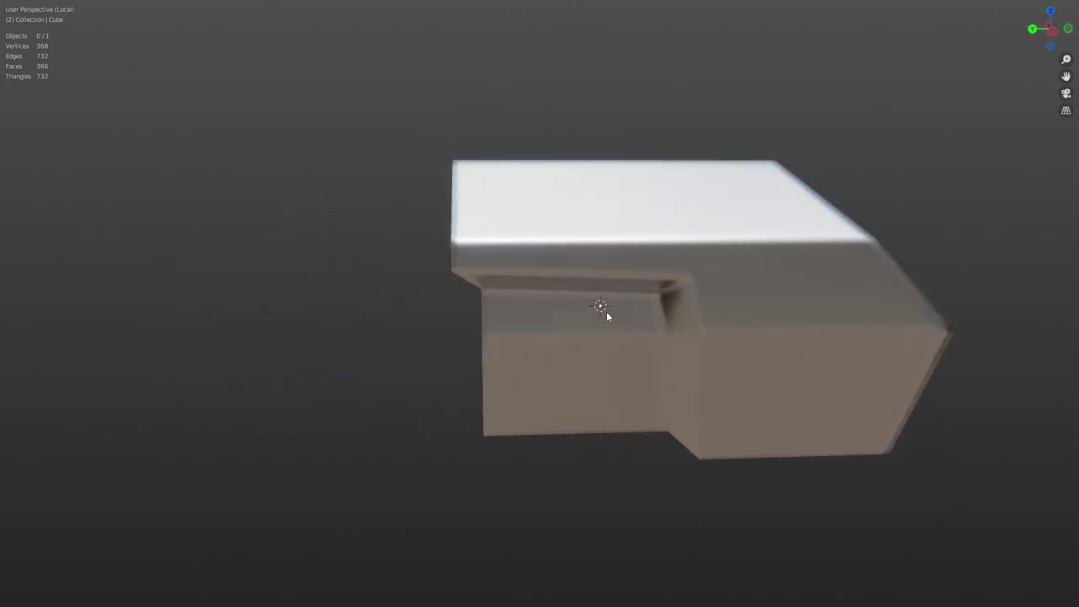
pyautogui.keyDown('shift'); pyautogui.moveTo(662, 337); pyautogui.dragTo(617, 331, button='middle'); pyautogui.keyUp('shift')
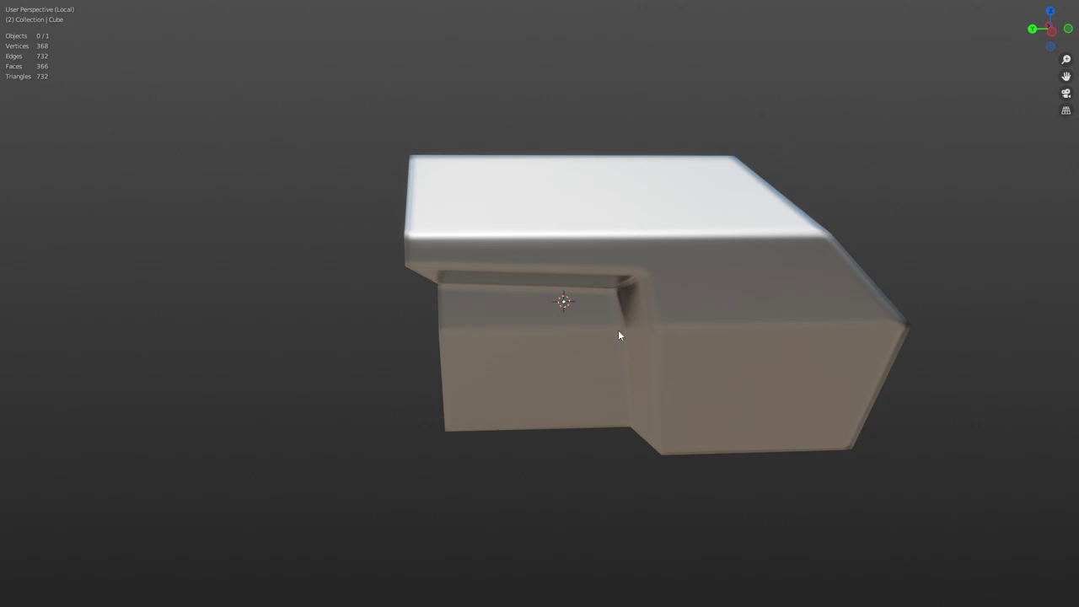
pyautogui.moveTo(926, 356); pyautogui.dragTo(660, 413, button='middle')
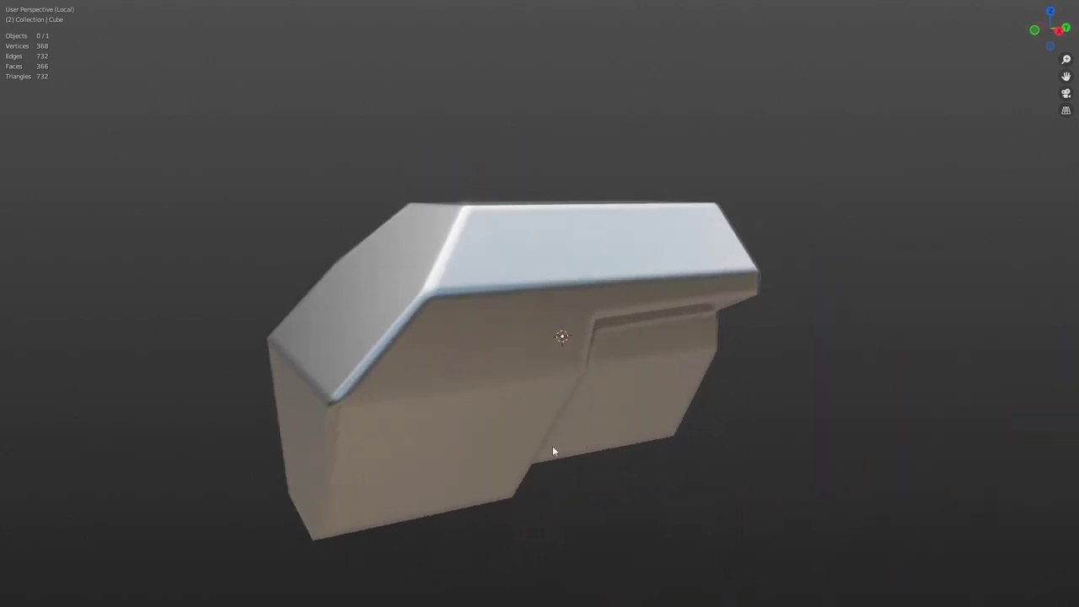